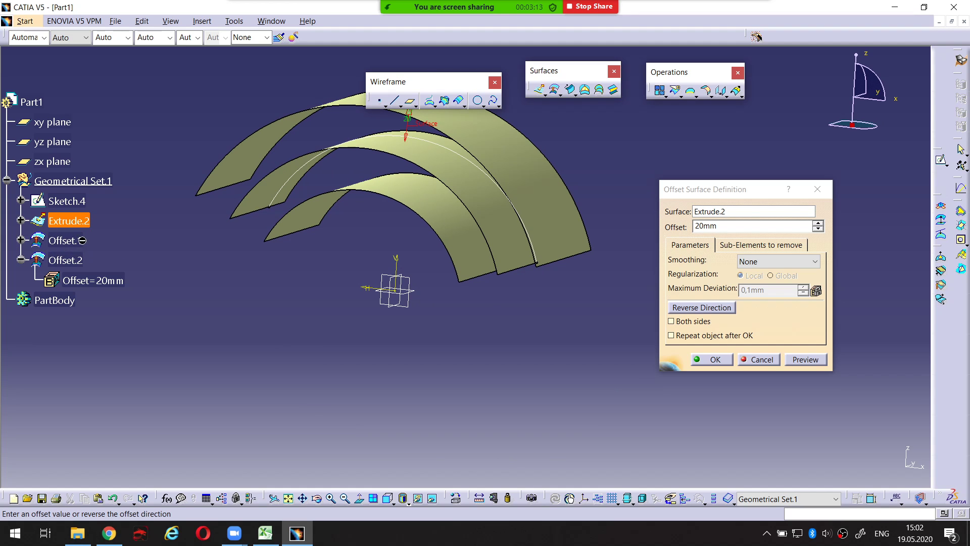
# Cancel the open offset surface definition and delete the Offset.1 and Offset.2 surfaces from Geometrical Set.1
pyautogui.click(750, 359)
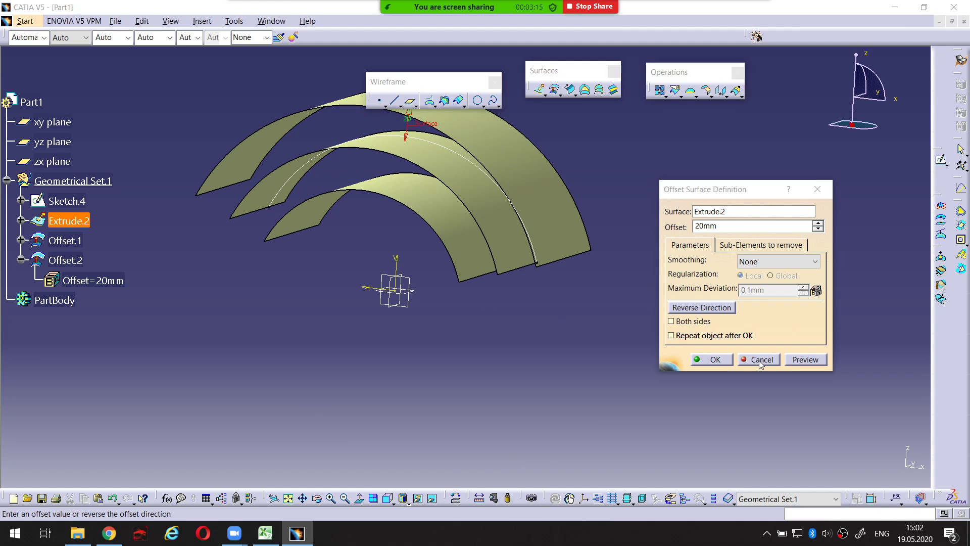
pyautogui.click(71, 260)
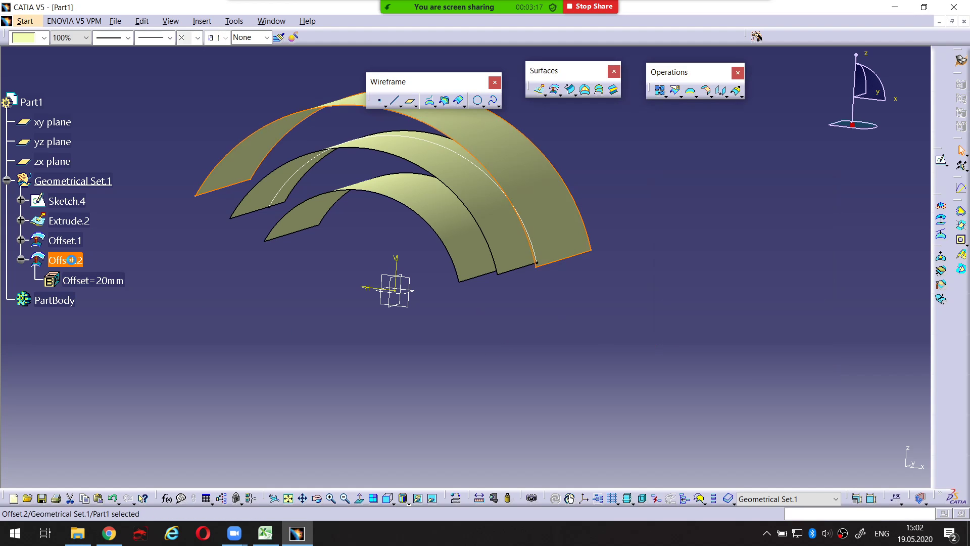
pyautogui.click(197, 276)
pyautogui.click(80, 245)
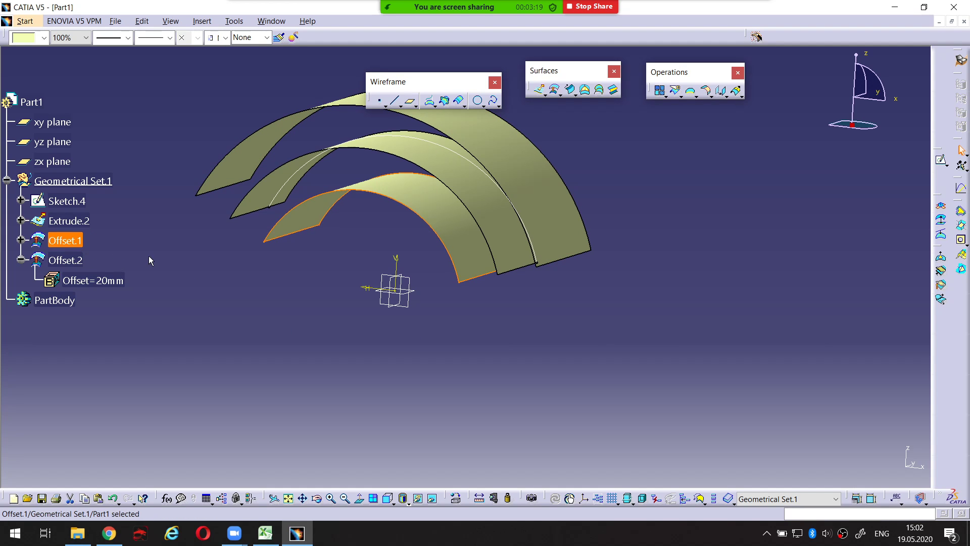
pyautogui.press('Delete')
pyautogui.click(76, 246)
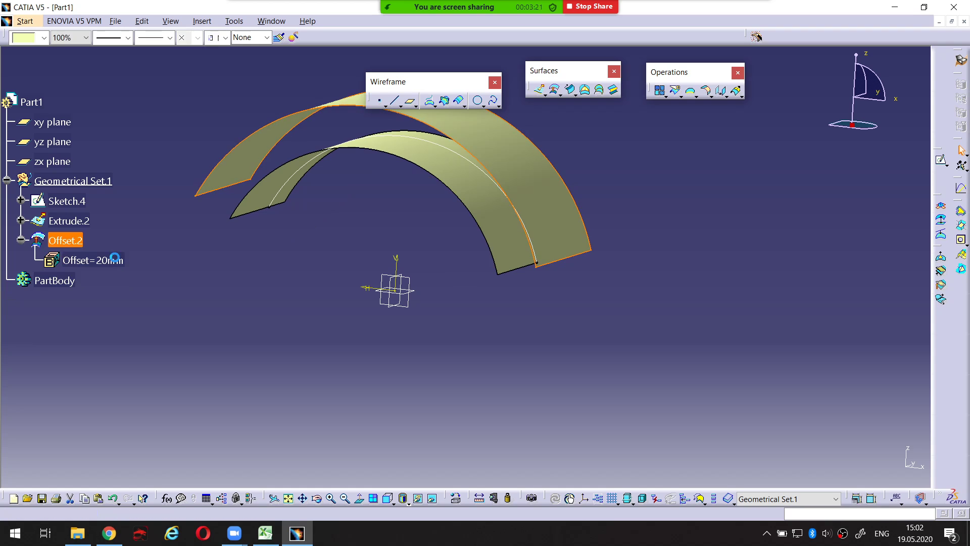
pyautogui.press('Delete')
pyautogui.click(685, 219)
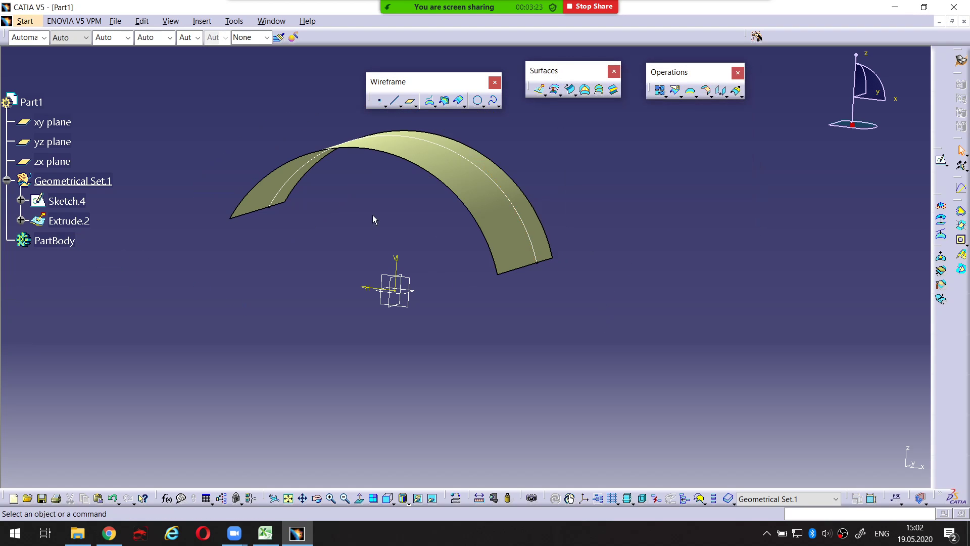
# Offset the Extrude.2 surface outward by 20 mm with the option to repeat the object after confirmation enabled
pyautogui.moveTo(372, 215); pyautogui.dragTo(365, 256, button='middle')
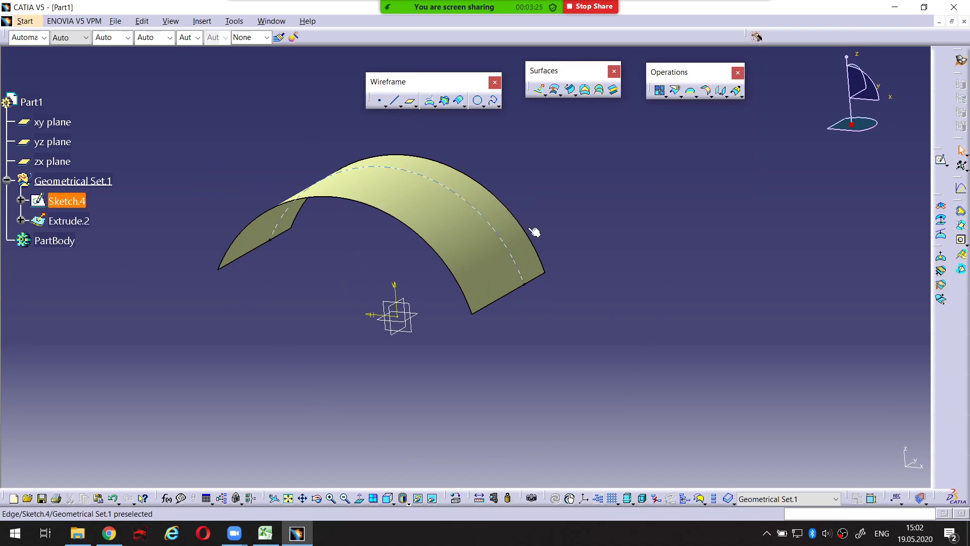
pyautogui.click(555, 89)
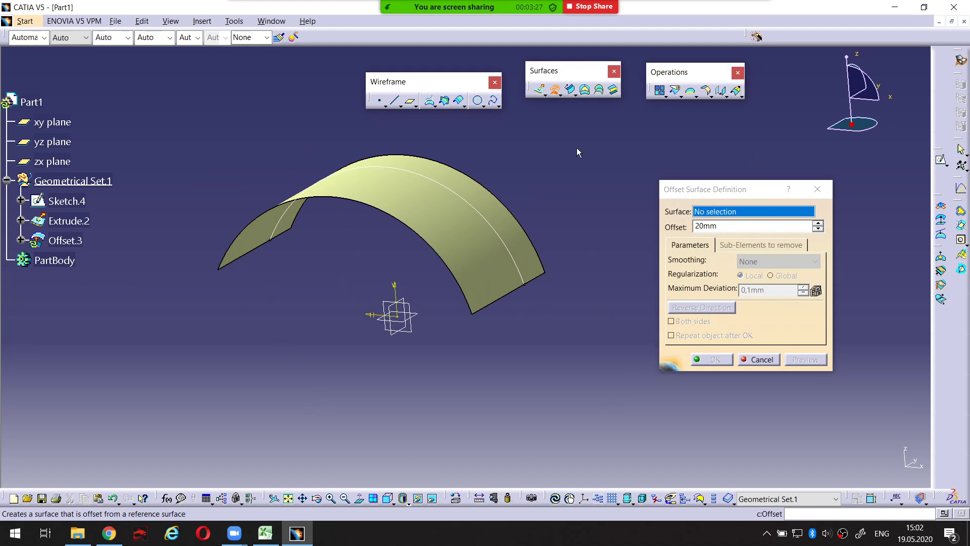
pyautogui.click(711, 212)
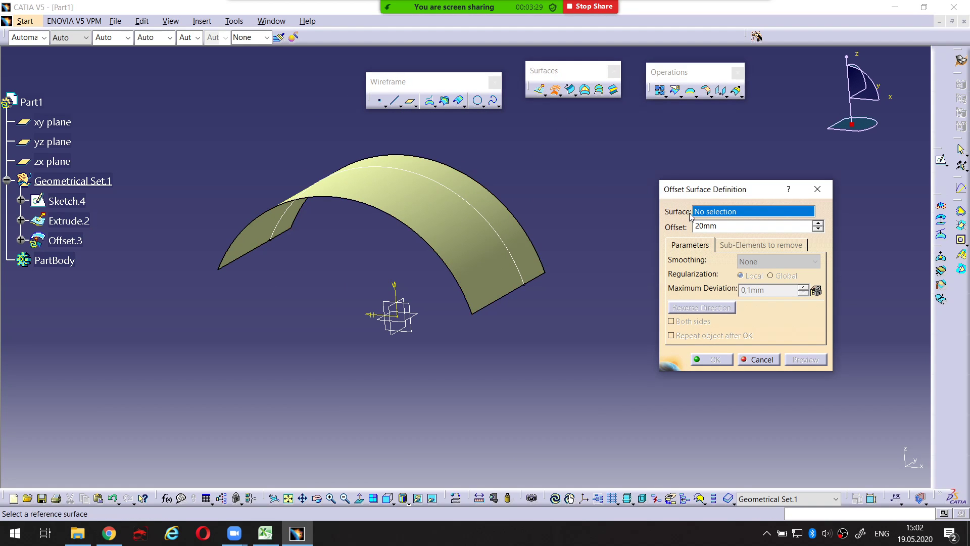
pyautogui.click(474, 226)
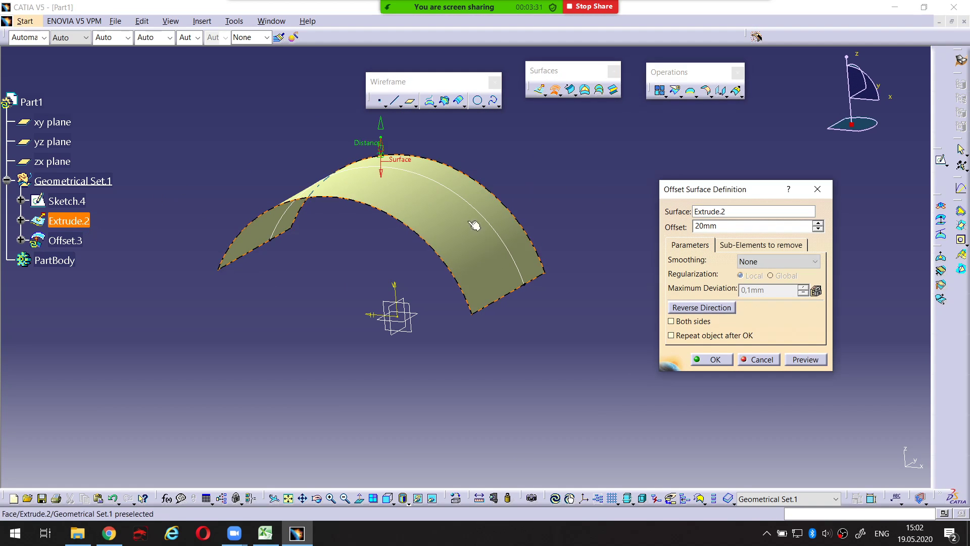
pyautogui.moveTo(510, 186); pyautogui.dragTo(444, 212, button='middle')
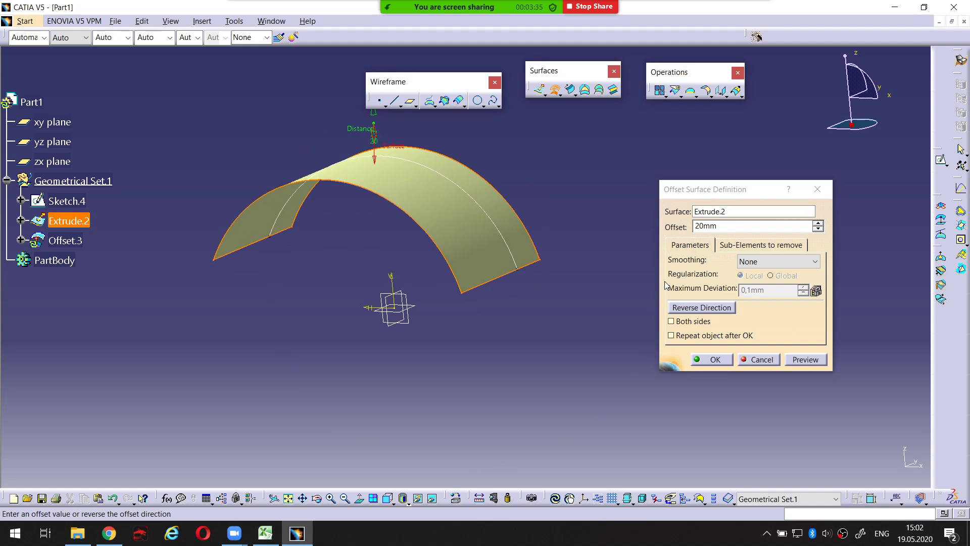
pyautogui.click(676, 339)
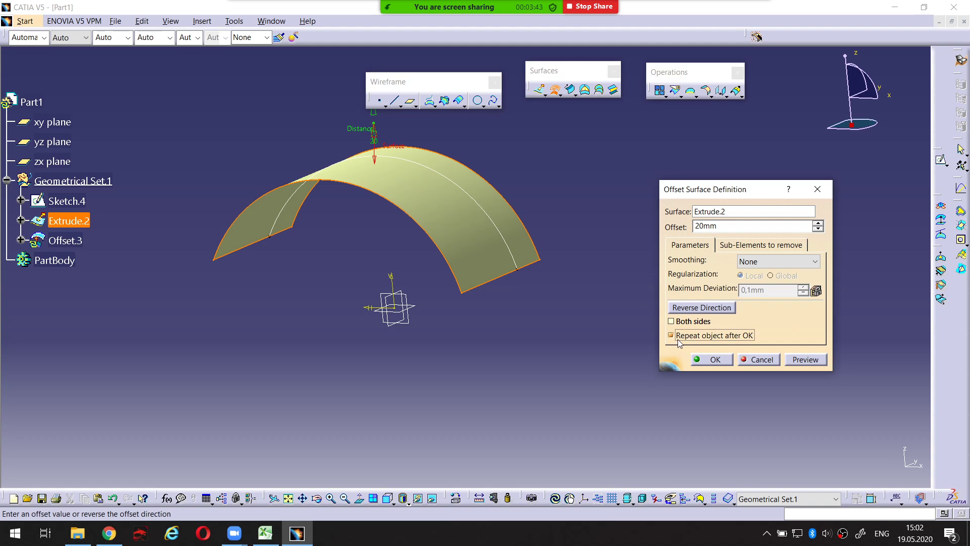
pyautogui.hotkey('ctrl', '2')
pyautogui.moveTo(678, 341); pyautogui.dragTo(771, 344)
pyautogui.press('Escape')
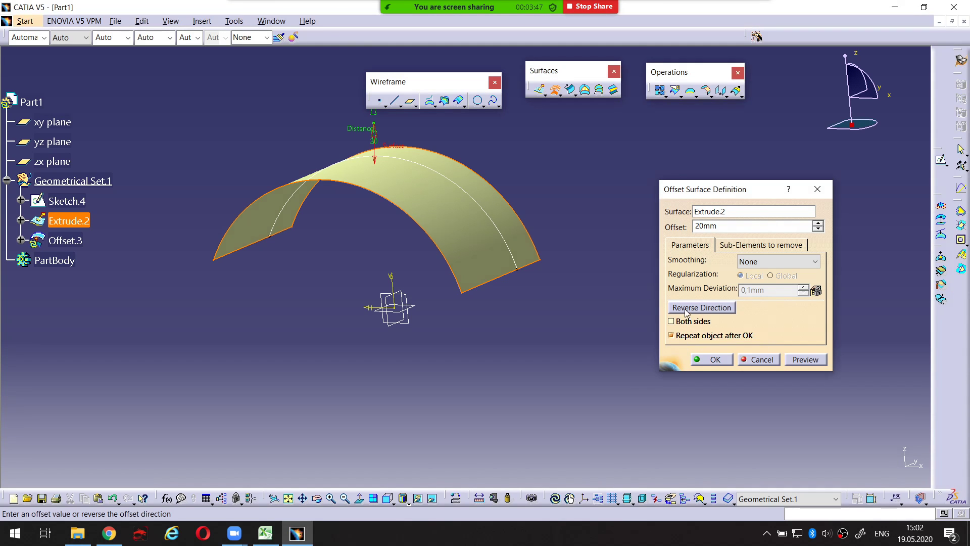
pyautogui.moveTo(469, 228); pyautogui.dragTo(498, 324, button='middle')
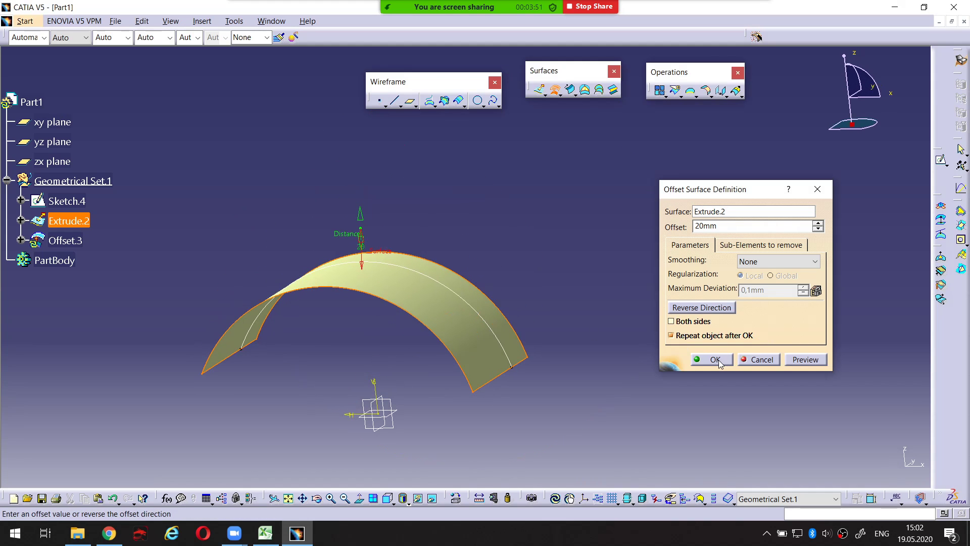
pyautogui.click(715, 360)
# Repeat the offset surface with 4 instances in absolute mode, created in a new body
pyautogui.moveTo(802, 188)
pyautogui.mouseDown()
pyautogui.moveTo(689, 195)
pyautogui.moveTo(716, 195)
pyautogui.mouseUp()
pyautogui.hotkey('ctrl', '2')
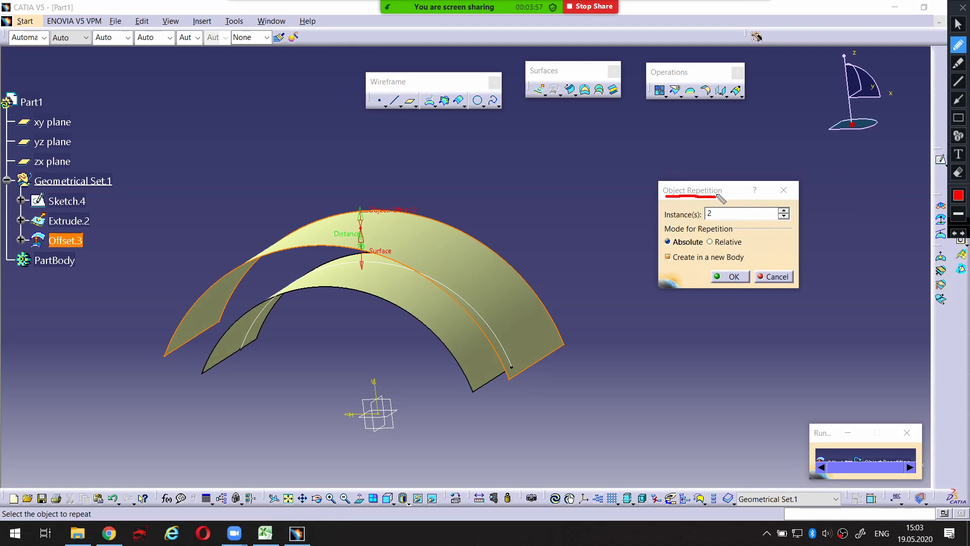
pyautogui.hotkey('ctrl', 'z')
pyautogui.moveTo(674, 173)
pyautogui.mouseDown()
pyautogui.moveTo(647, 178)
pyautogui.moveTo(661, 297)
pyautogui.moveTo(829, 287)
pyautogui.moveTo(644, 175)
pyautogui.mouseUp()
pyautogui.press('Escape')
pyautogui.moveTo(723, 213)
pyautogui.mouseDown()
pyautogui.moveTo(674, 215)
pyautogui.moveTo(711, 224)
pyautogui.mouseUp()
pyautogui.hotkey('ctrl', 'alt', 'd')
pyautogui.press('Escape')
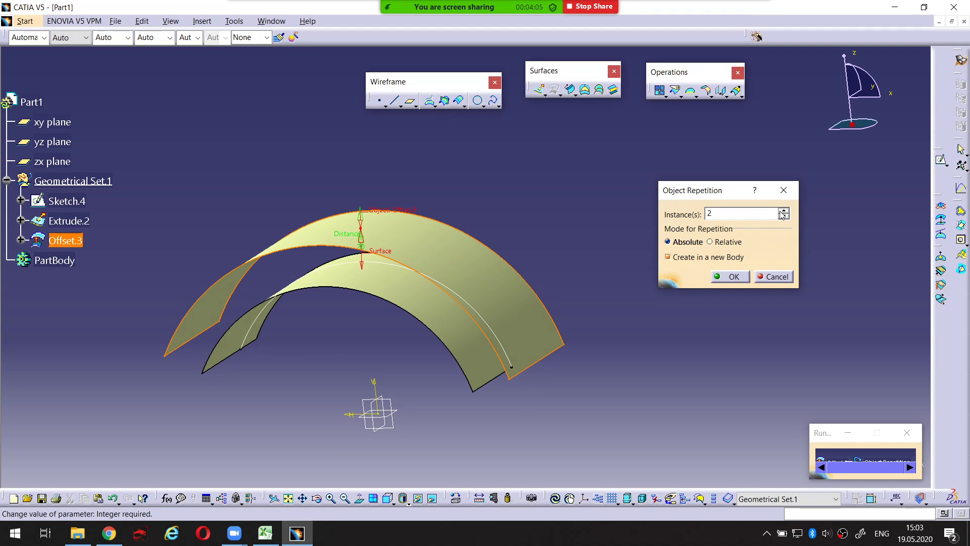
pyautogui.click(783, 211)
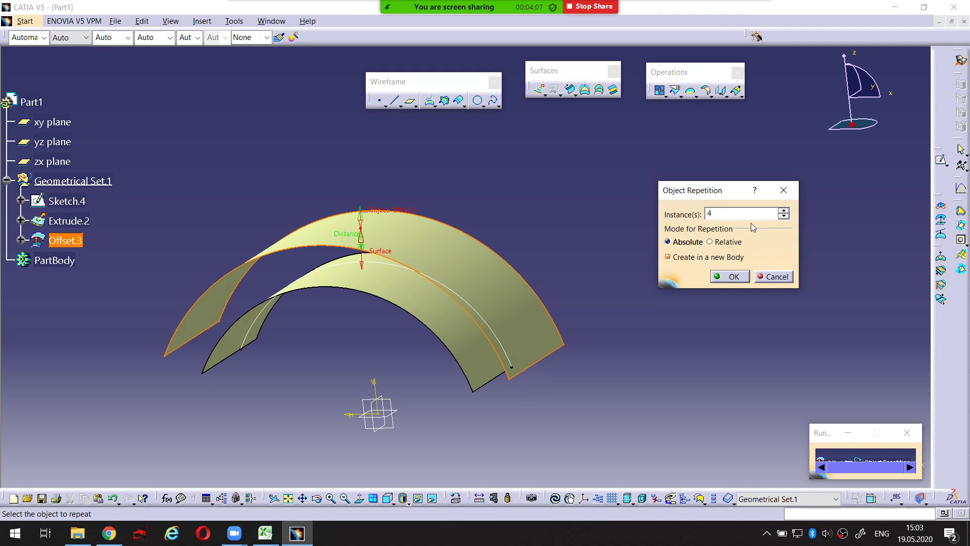
pyautogui.click(731, 276)
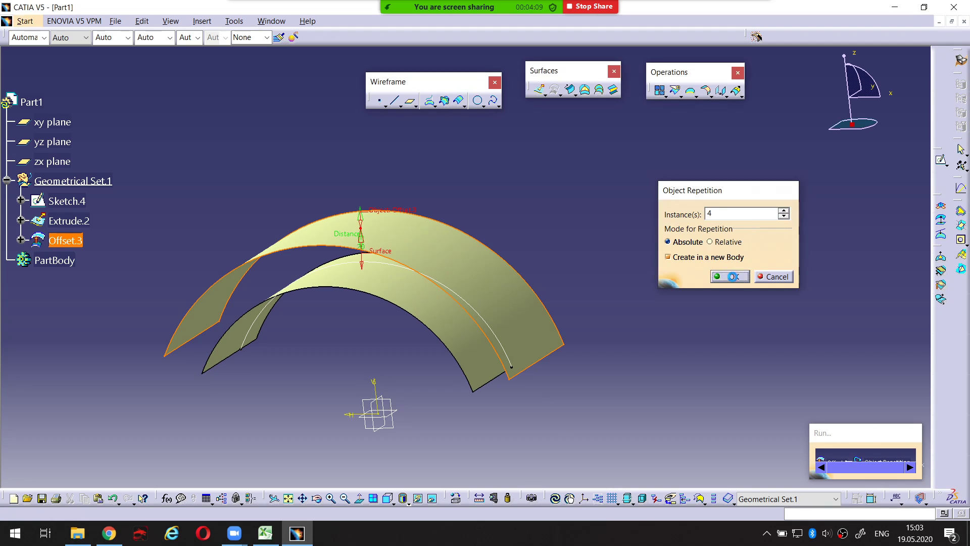
# Examine the original offset, each repeated offset surface and the source extrusion, and where the new geometrical set sits in the tree
pyautogui.moveTo(686, 189); pyautogui.dragTo(799, 241, button='middle')
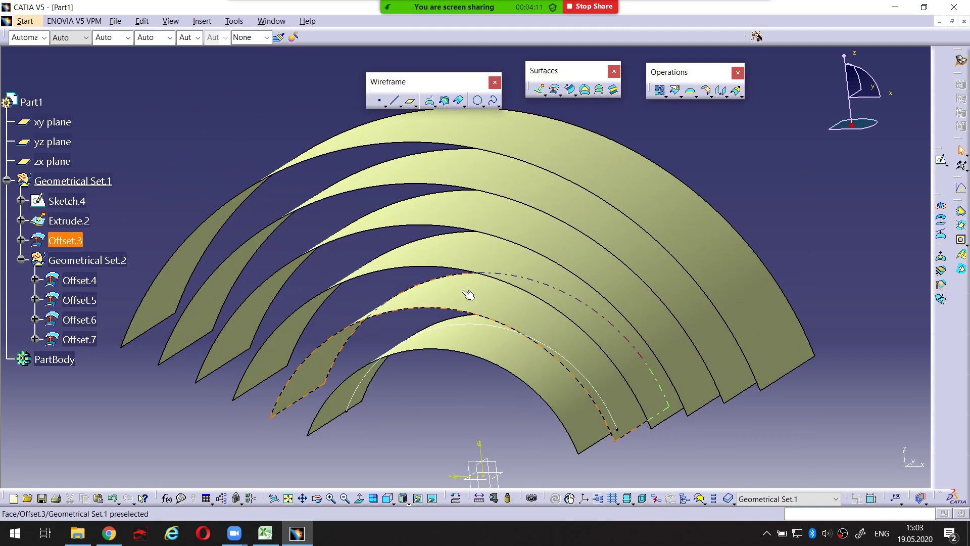
pyautogui.click(425, 302)
pyautogui.click(80, 242)
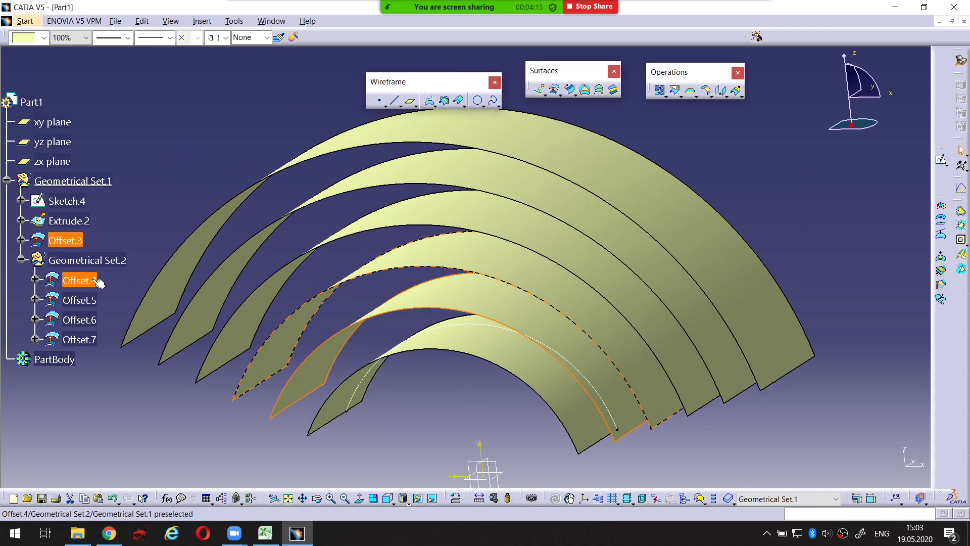
pyautogui.click(80, 281)
pyautogui.click(80, 301)
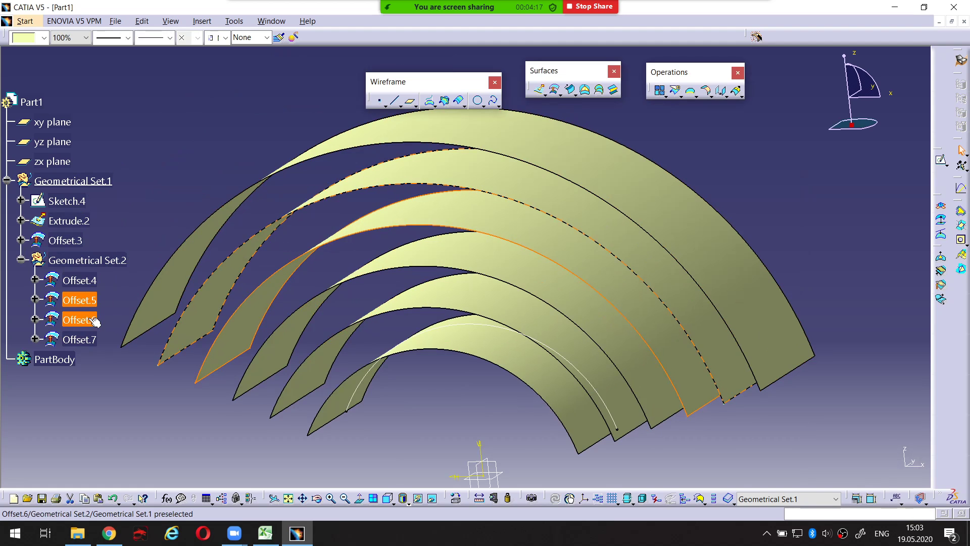
pyautogui.click(79, 320)
pyautogui.click(80, 339)
pyautogui.click(426, 348)
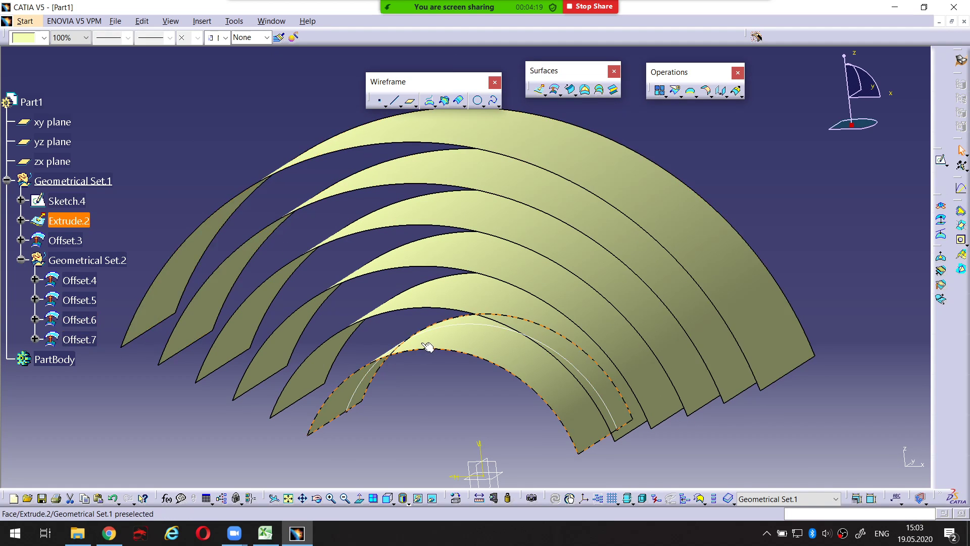
pyautogui.moveTo(447, 238); pyautogui.dragTo(482, 216, button='middle')
pyautogui.press('Escape')
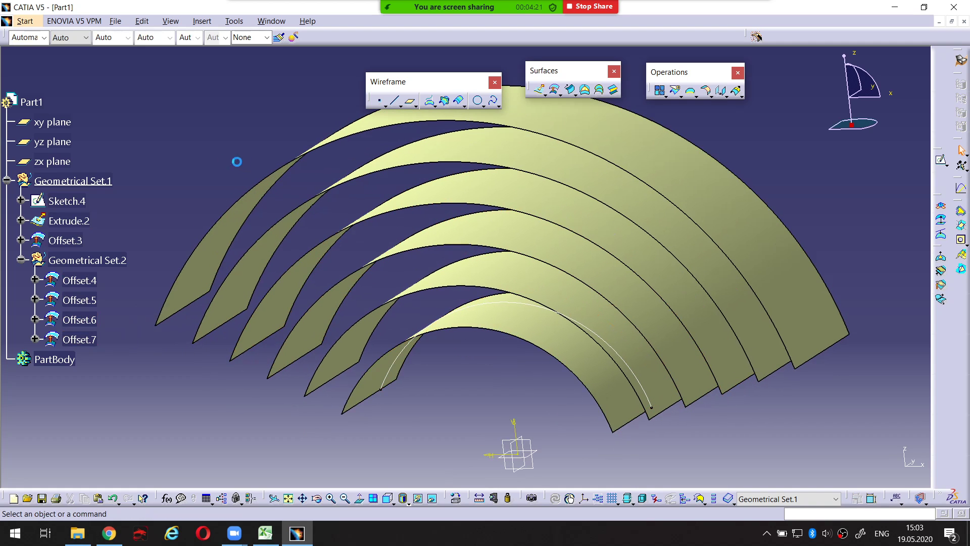
pyautogui.click(108, 260)
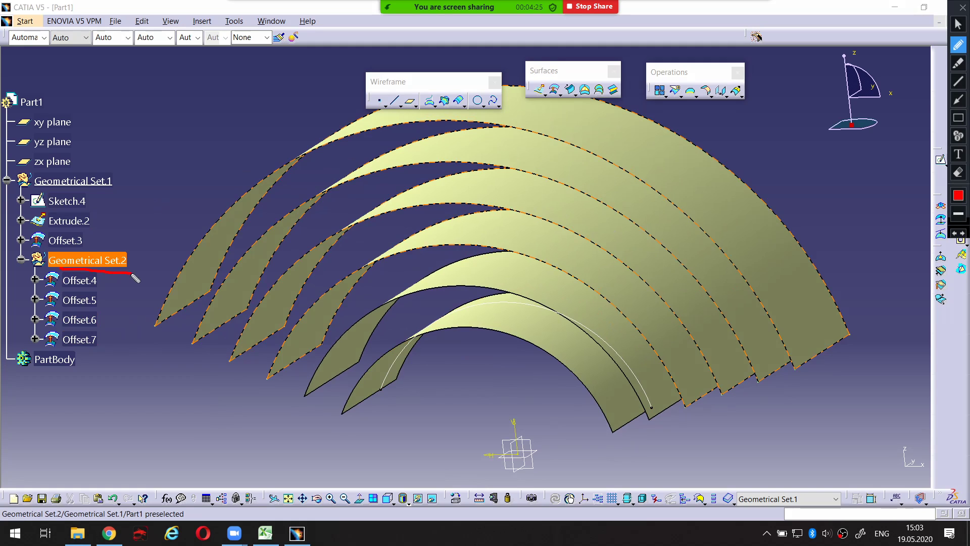
pyautogui.moveTo(133, 274); pyautogui.dragTo(153, 217)
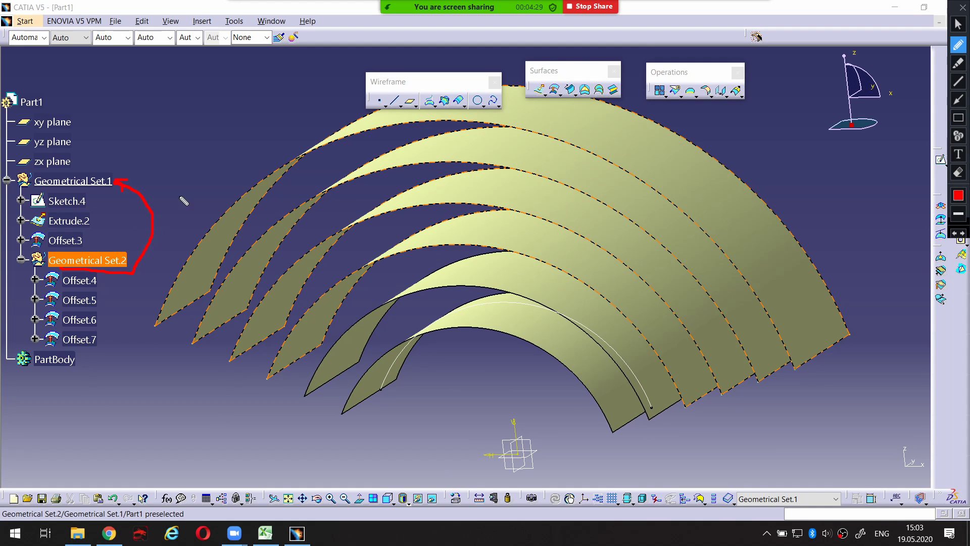
pyautogui.press('Escape')
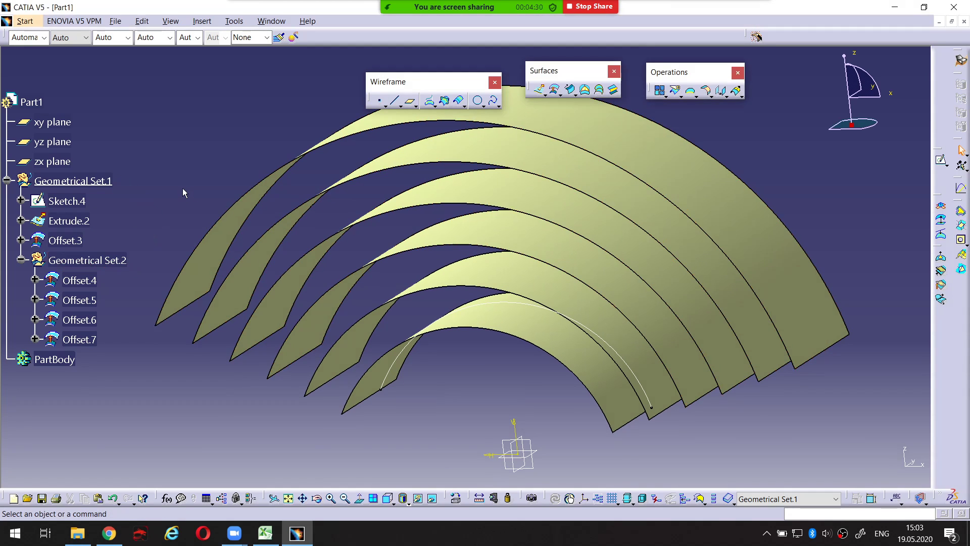
# Expand Offset.4 and Offset.3 in the tree and inspect their offset parameters and the formula linking them
pyautogui.click(35, 279)
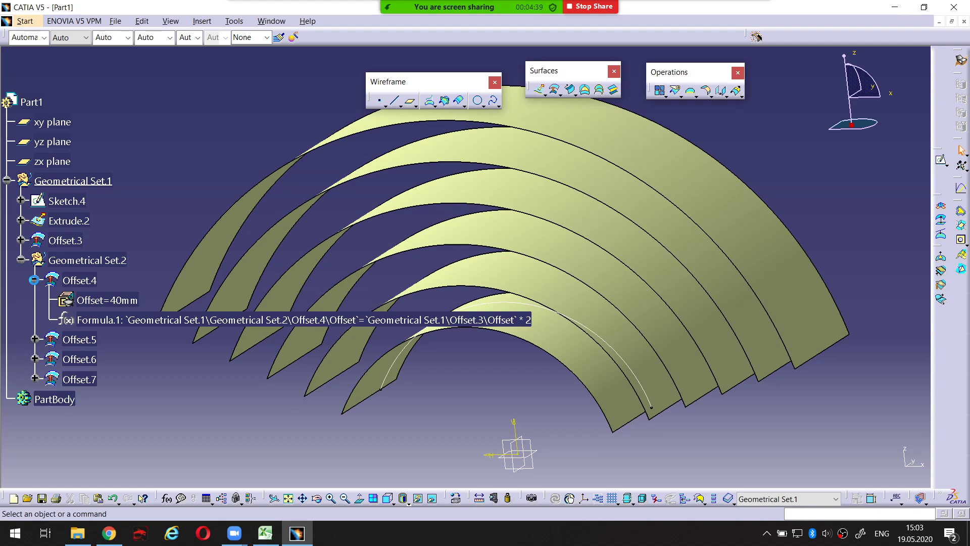
pyautogui.moveTo(145, 330)
pyautogui.mouseDown(button='middle')
pyautogui.moveTo(191, 232)
pyautogui.moveTo(238, 247)
pyautogui.mouseUp(button='middle')
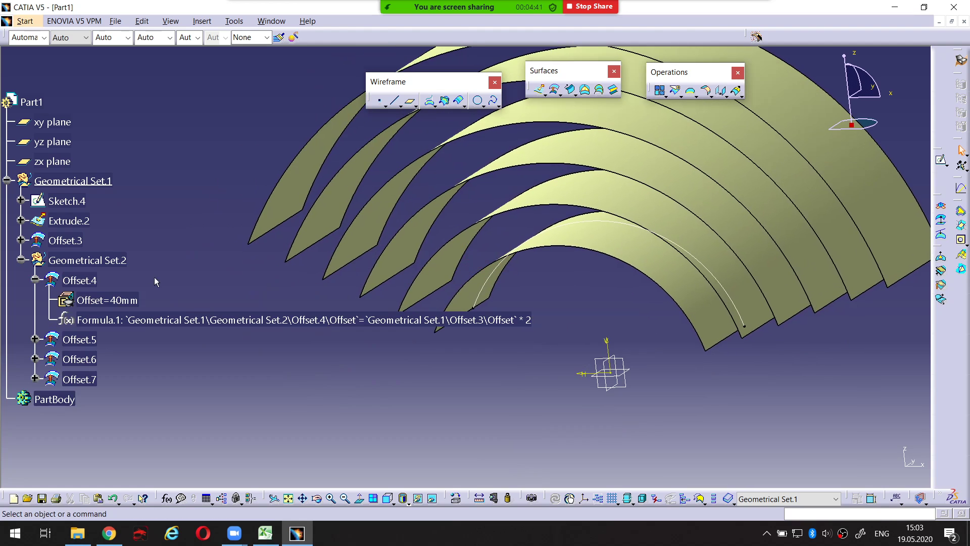
pyautogui.moveTo(108, 290)
pyautogui.mouseDown()
pyautogui.moveTo(67, 290)
pyautogui.moveTo(123, 318)
pyautogui.moveTo(148, 298)
pyautogui.moveTo(109, 291)
pyautogui.mouseUp()
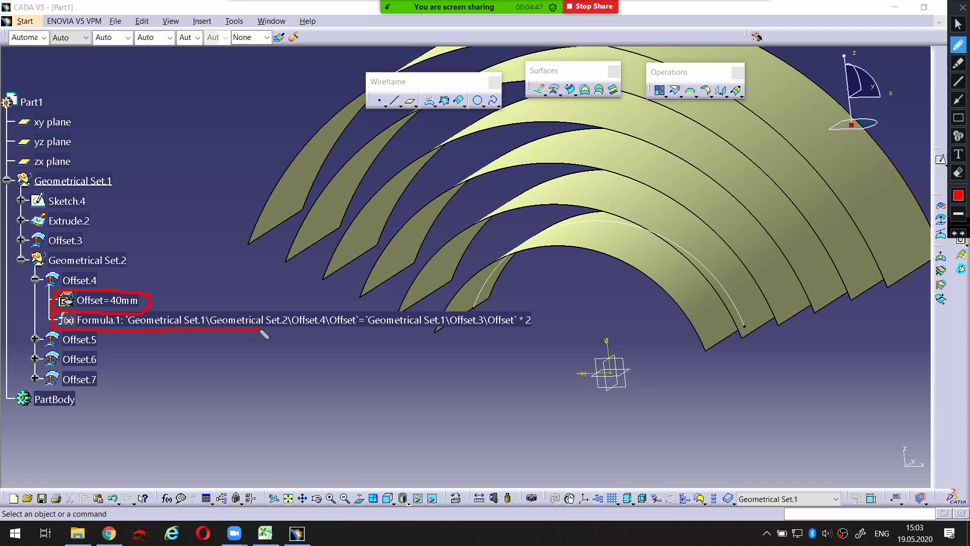
pyautogui.moveTo(478, 311); pyautogui.dragTo(329, 308)
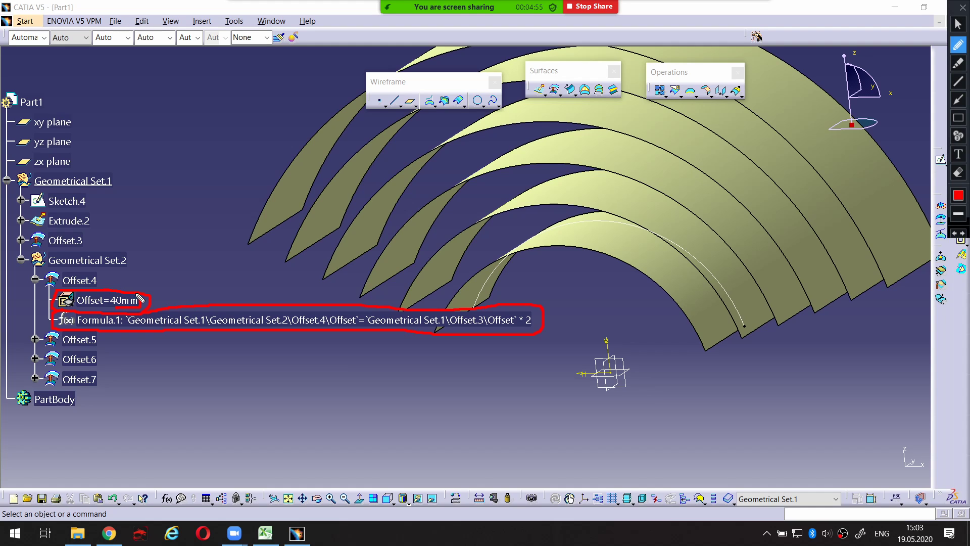
pyautogui.moveTo(112, 292); pyautogui.dragTo(111, 308)
pyautogui.press('Escape')
pyautogui.click(21, 240)
pyautogui.click(94, 260)
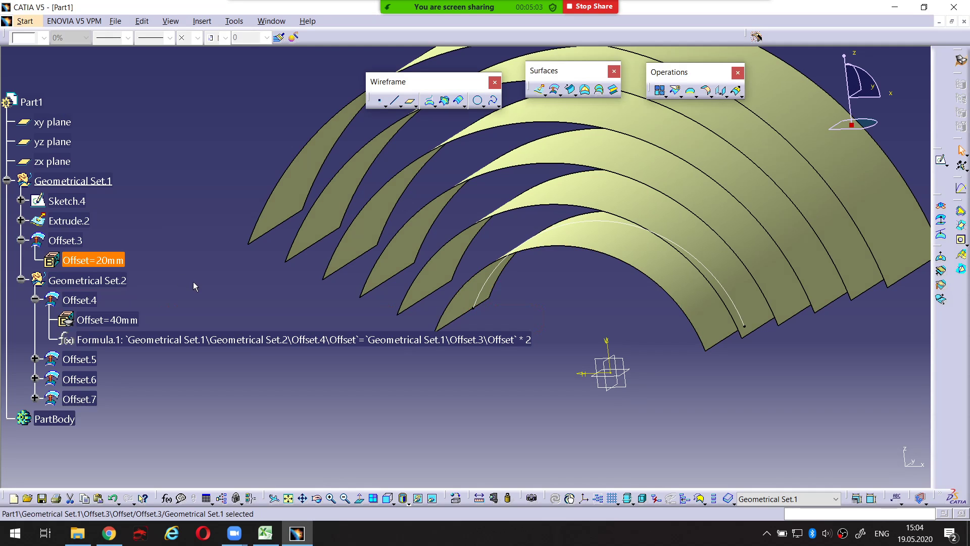
pyautogui.click(158, 339)
pyautogui.click(174, 322)
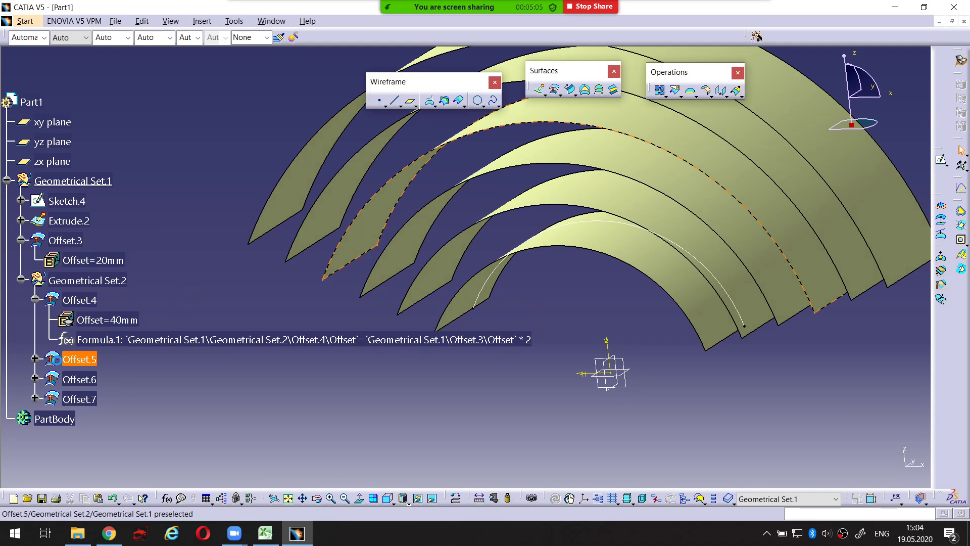
# Expand Offset.5 in the tree and compare its offset parameter and formula with the offset value of Offset.3
pyautogui.click(35, 359)
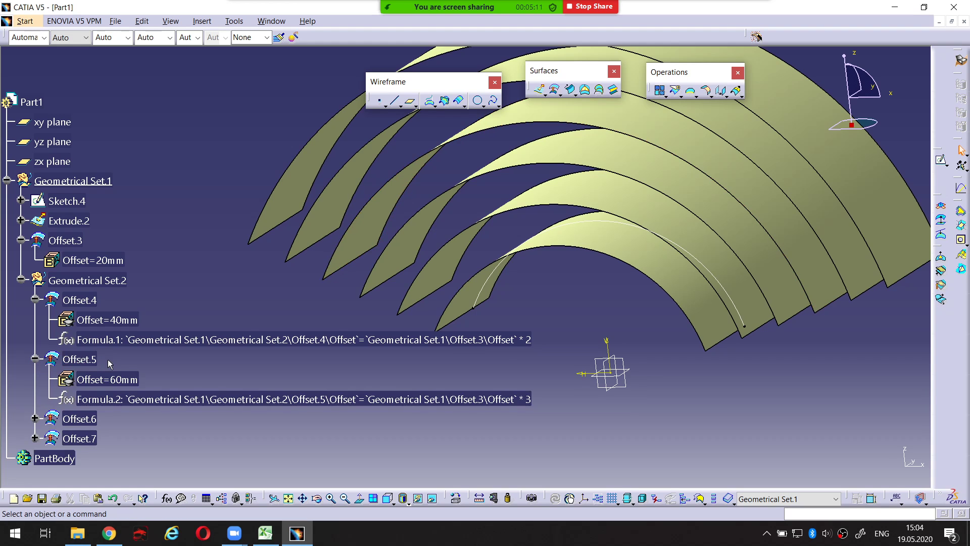
pyautogui.hotkey('ctrl', 'alt', 'd')
pyautogui.moveTo(132, 371)
pyautogui.mouseDown()
pyautogui.moveTo(78, 371)
pyautogui.moveTo(74, 387)
pyautogui.moveTo(119, 389)
pyautogui.moveTo(144, 372)
pyautogui.mouseUp()
pyautogui.moveTo(112, 254)
pyautogui.mouseDown()
pyautogui.moveTo(97, 276)
pyautogui.moveTo(141, 249)
pyautogui.mouseUp()
pyautogui.press('Escape')
pyautogui.moveTo(265, 252); pyautogui.dragTo(232, 223, button='middle')
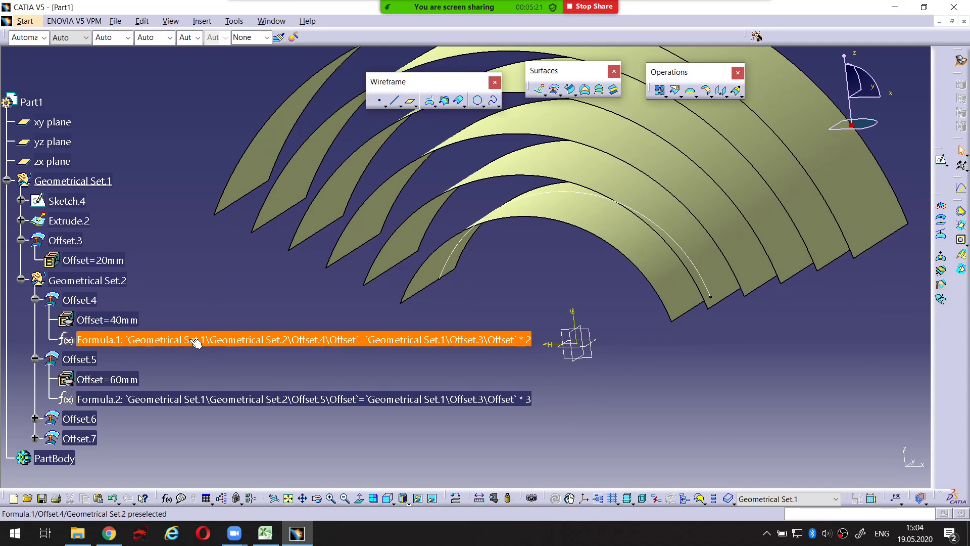
# Open the formula driving Offset.4 and mark its reference to Offset.3 together with the matching offset parameter in the tree
pyautogui.doubleClick(172, 341)
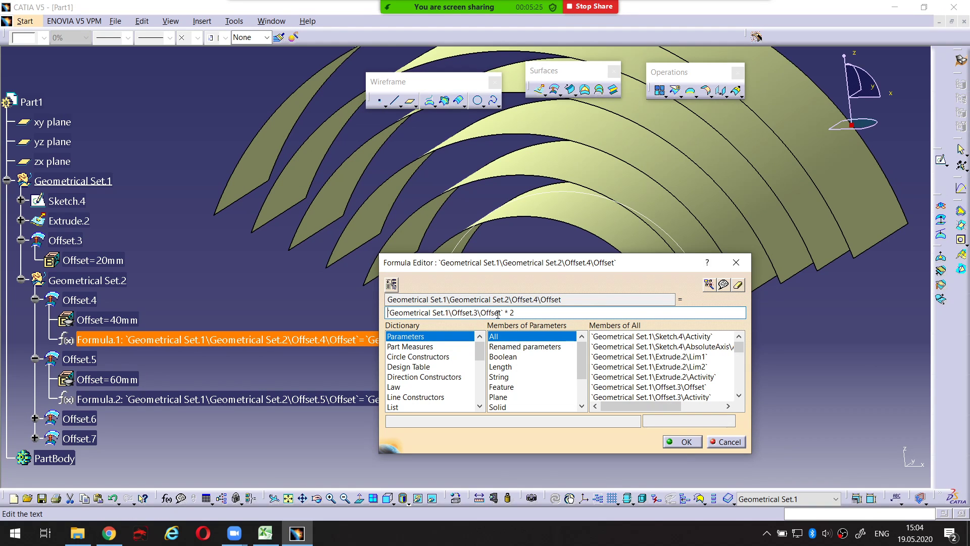
pyautogui.moveTo(502, 308)
pyautogui.mouseDown()
pyautogui.moveTo(502, 317)
pyautogui.moveTo(389, 320)
pyautogui.moveTo(405, 306)
pyautogui.moveTo(483, 305)
pyautogui.moveTo(501, 315)
pyautogui.mouseUp()
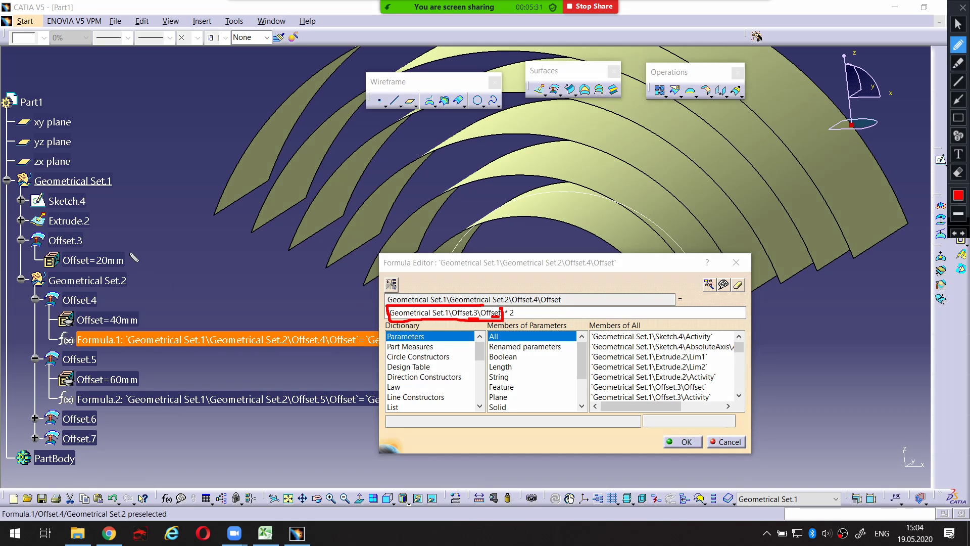
pyautogui.moveTo(131, 252)
pyautogui.mouseDown()
pyautogui.moveTo(39, 251)
pyautogui.moveTo(83, 271)
pyautogui.mouseUp()
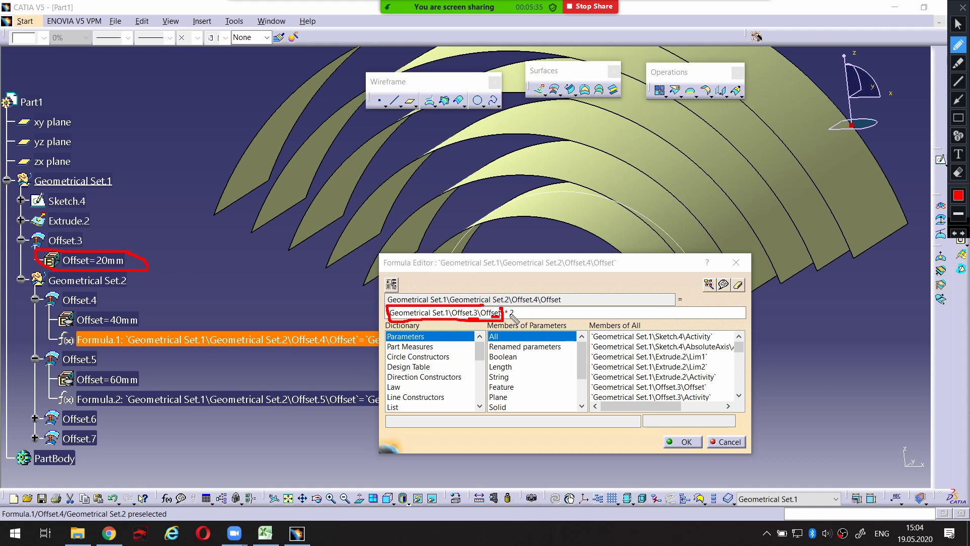
pyautogui.click(683, 442)
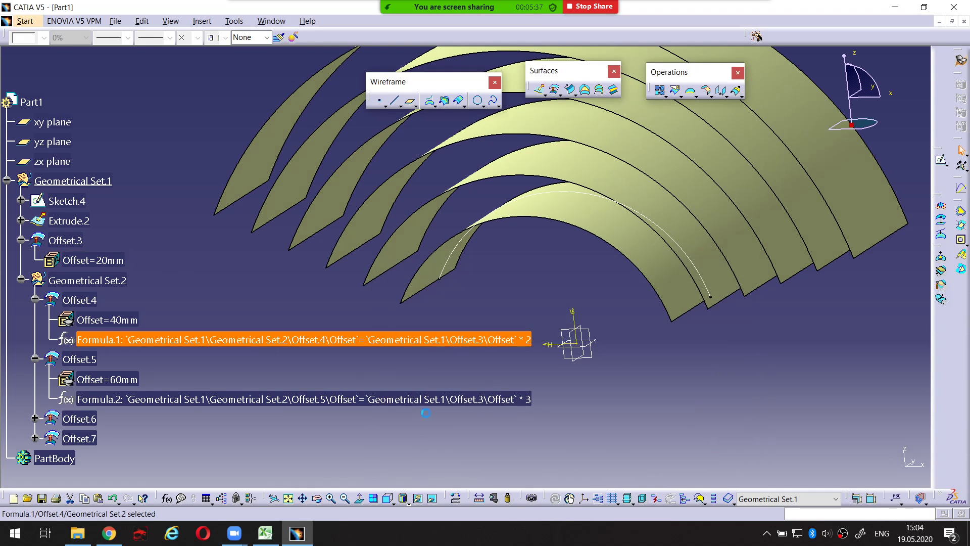
# Inspect the formula driving Offset.5 without changing it, and collapse Geometrical Set.2 in the tree
pyautogui.doubleClick(217, 400)
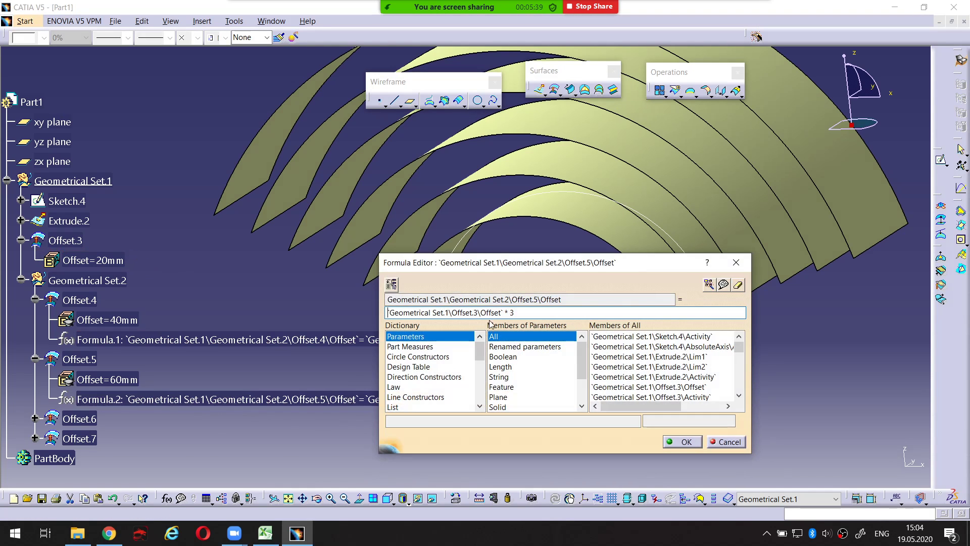
pyautogui.click(721, 442)
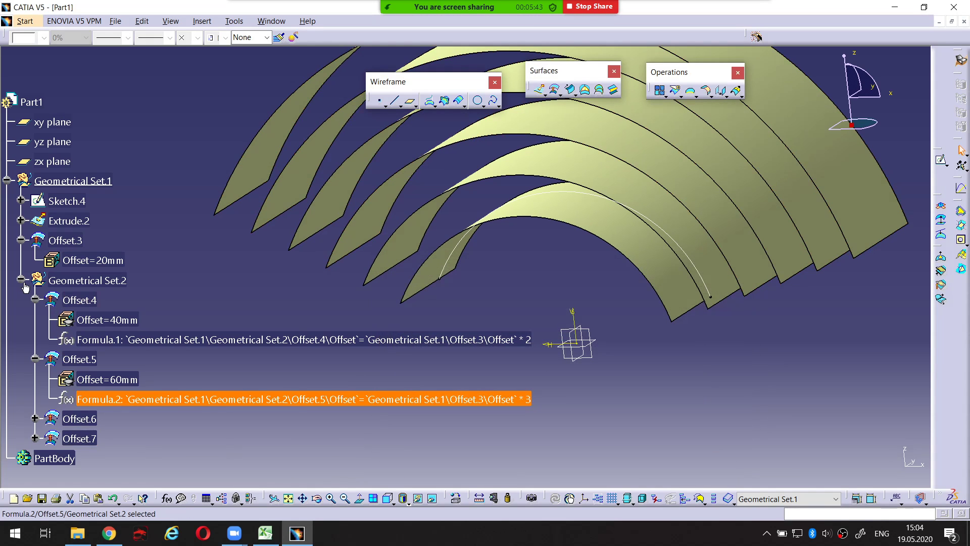
pyautogui.click(21, 280)
# Examine the stacked offset surfaces from several angles and set a standard side view showing them edge-on as arcs
pyautogui.moveTo(221, 268); pyautogui.dragTo(176, 322, button='middle')
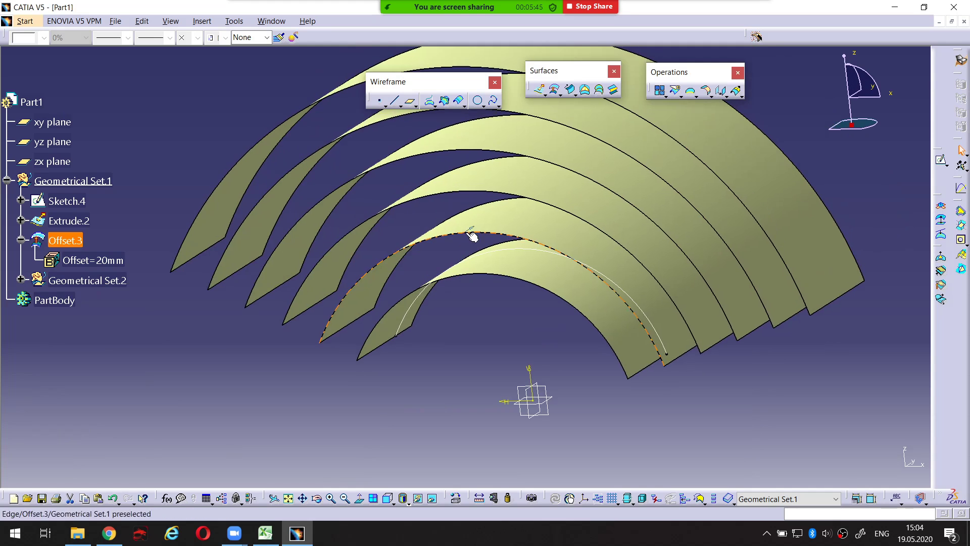
pyautogui.moveTo(487, 216)
pyautogui.mouseDown(button='middle')
pyautogui.moveTo(438, 273)
pyautogui.moveTo(520, 278)
pyautogui.moveTo(482, 246)
pyautogui.moveTo(498, 223)
pyautogui.mouseUp(button='middle')
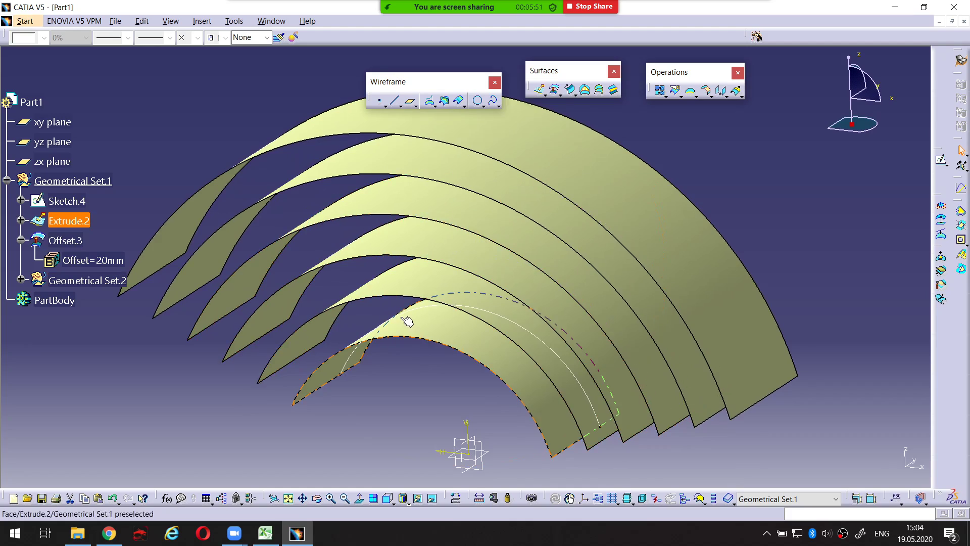
pyautogui.moveTo(403, 321); pyautogui.dragTo(457, 251, button='middle')
pyautogui.click(444, 382)
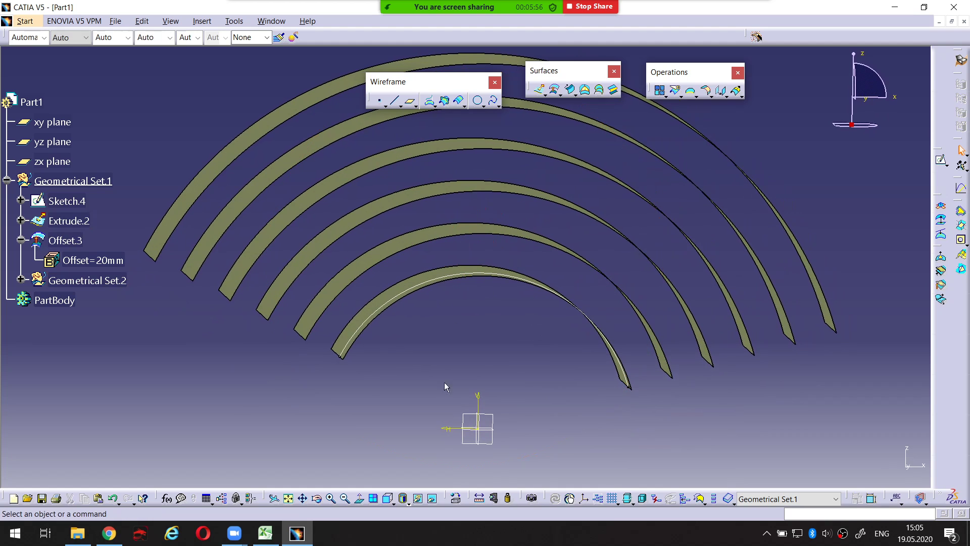
pyautogui.moveTo(523, 240); pyautogui.dragTo(419, 357, button='middle')
pyautogui.click(393, 490)
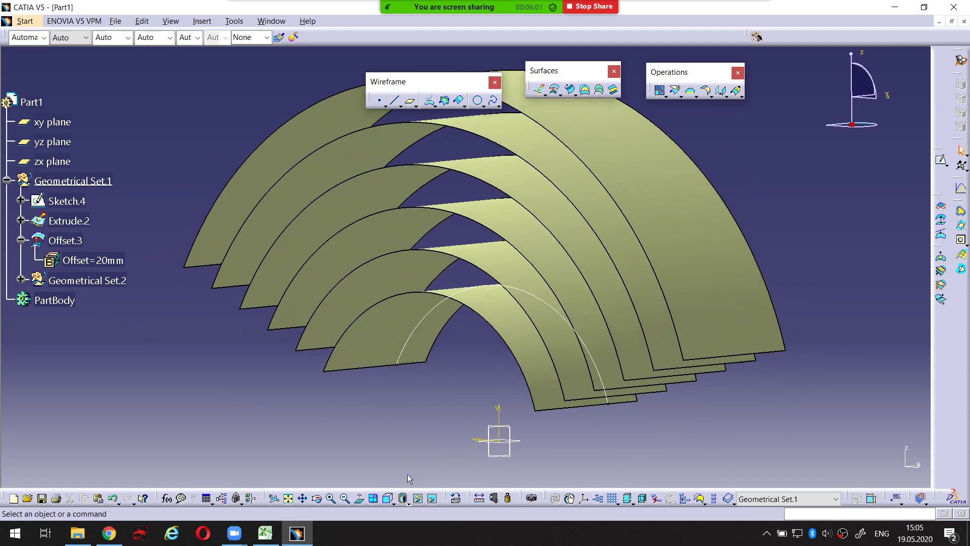
pyautogui.click(392, 501)
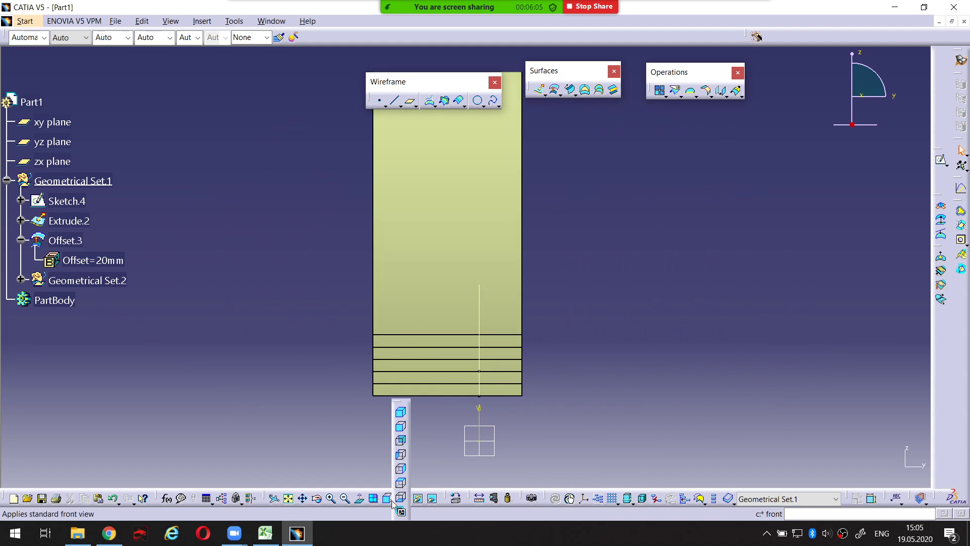
pyautogui.click(399, 456)
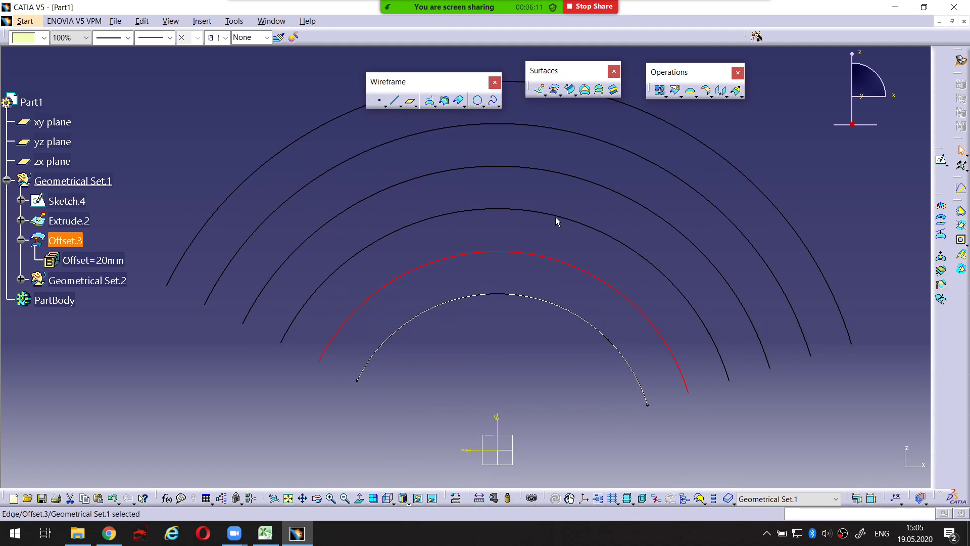
# Compare the spacing of the concentric arcs by checking Offset.3 and the repeated offsets in the side view
pyautogui.click(599, 185)
pyautogui.click(696, 131)
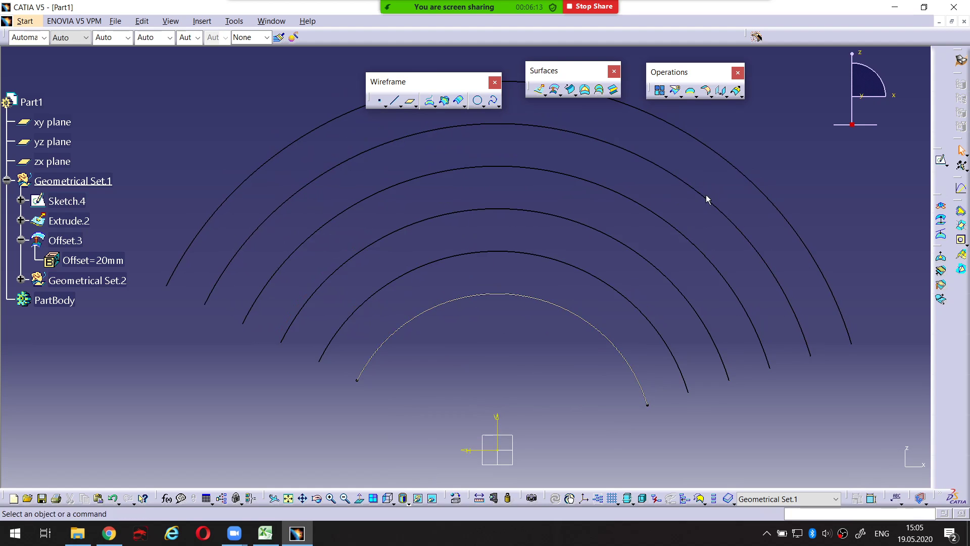
pyautogui.moveTo(697, 239); pyautogui.dragTo(579, 235, button='middle')
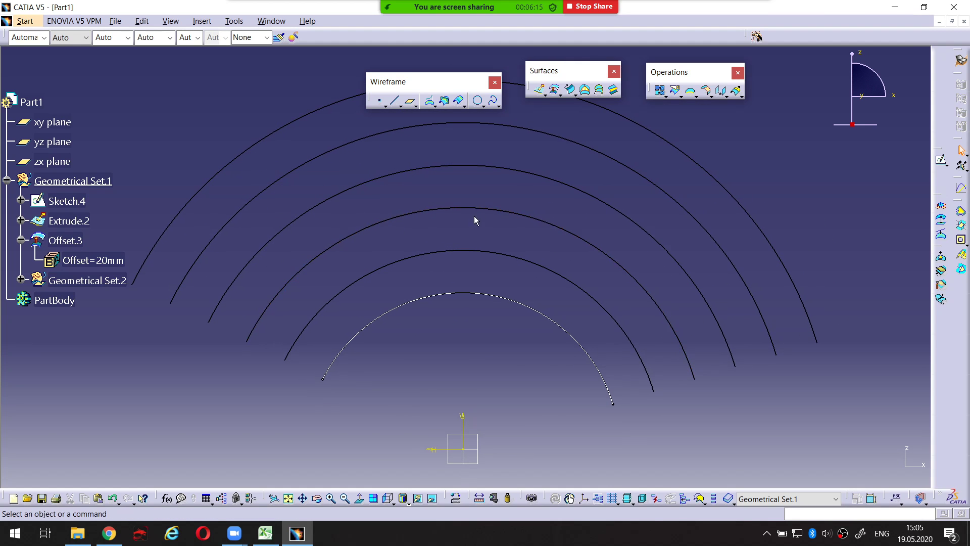
pyautogui.middleClick(480, 186)
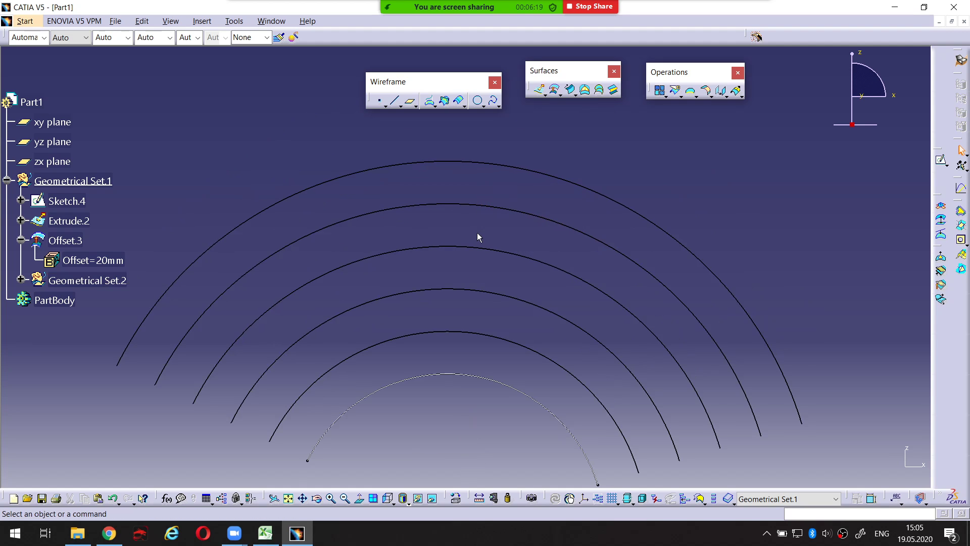
pyautogui.moveTo(477, 238); pyautogui.dragTo(493, 202, button='middle')
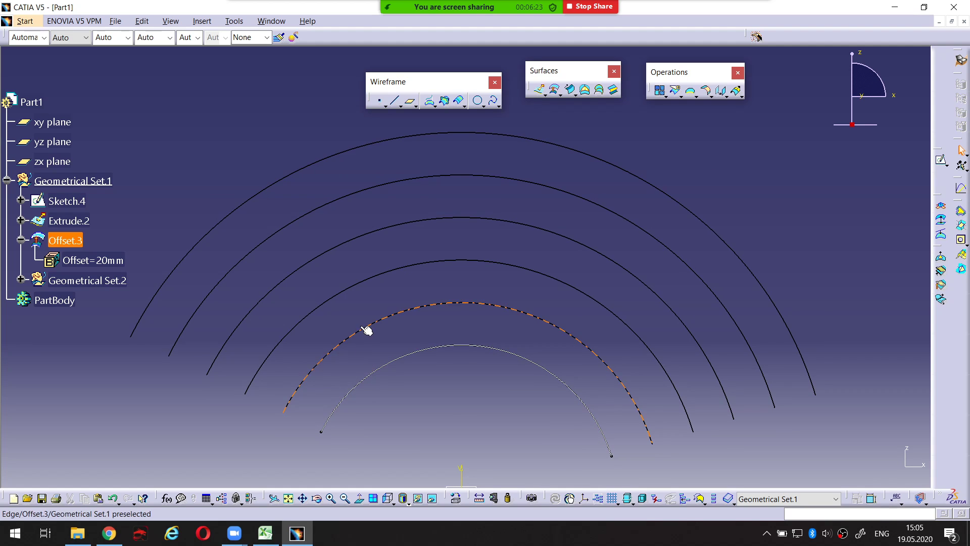
pyautogui.click(366, 273)
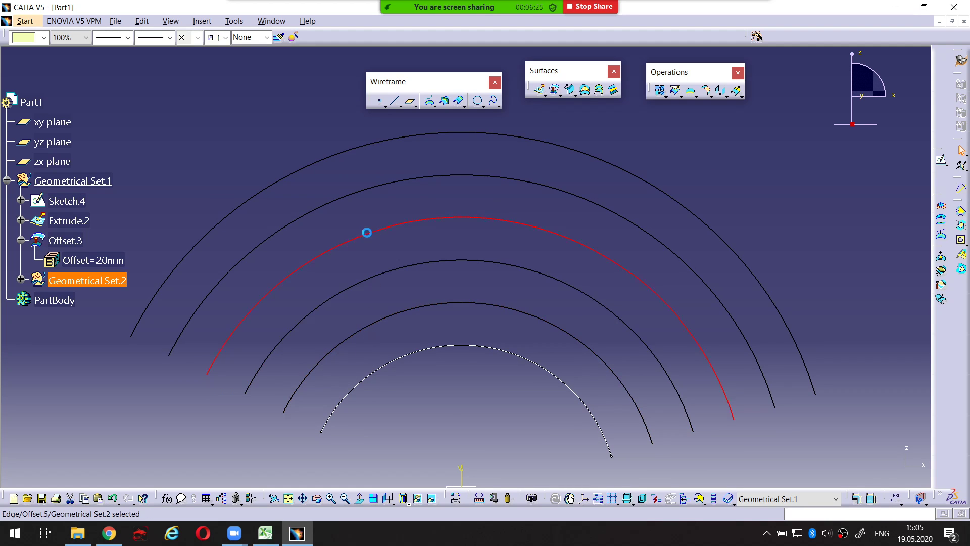
pyautogui.click(369, 198)
pyautogui.moveTo(623, 286); pyautogui.dragTo(610, 287, button='middle')
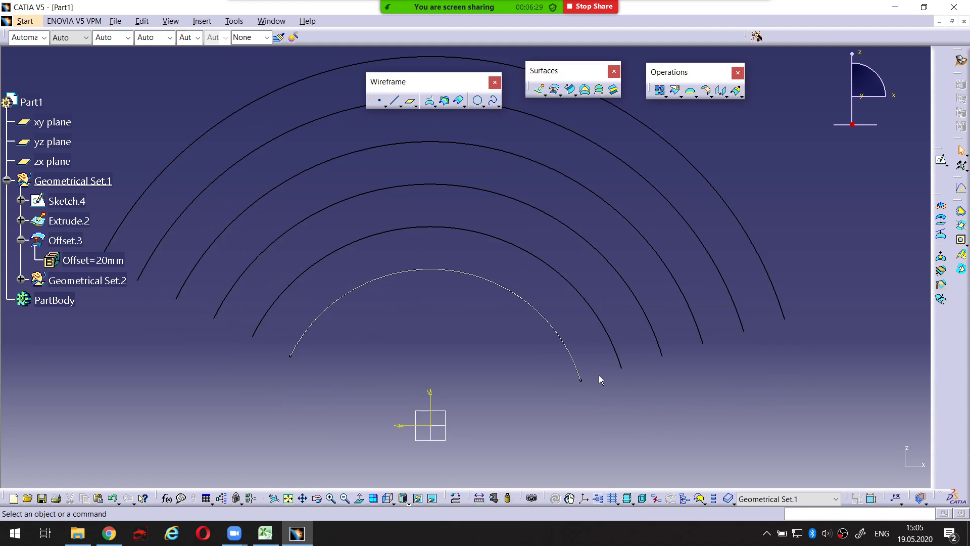
# Annotate the side view with a red line joining the arcs' end points and right-angle marks where it meets each arc
pyautogui.hotkey('ctrl', 'alt', 'd')
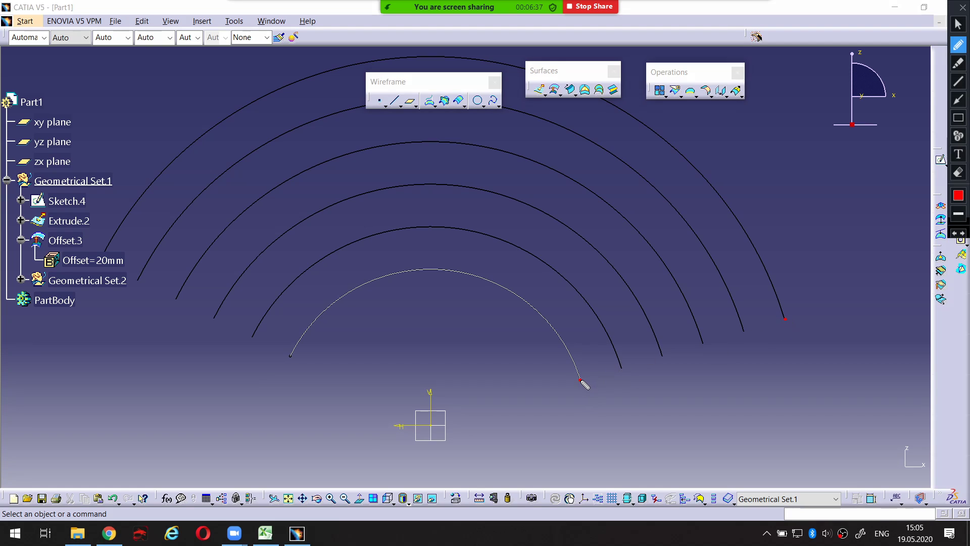
pyautogui.moveTo(580, 380); pyautogui.dragTo(789, 318)
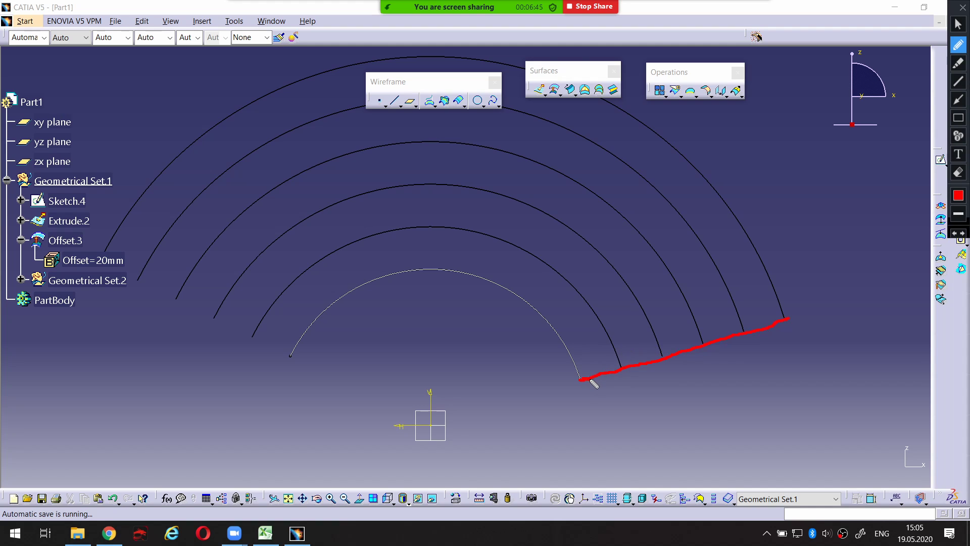
pyautogui.moveTo(590, 380)
pyautogui.mouseDown()
pyautogui.moveTo(773, 329)
pyautogui.moveTo(786, 316)
pyautogui.moveTo(770, 311)
pyautogui.moveTo(712, 343)
pyautogui.moveTo(621, 355)
pyautogui.moveTo(628, 362)
pyautogui.moveTo(581, 375)
pyautogui.moveTo(591, 378)
pyautogui.mouseUp()
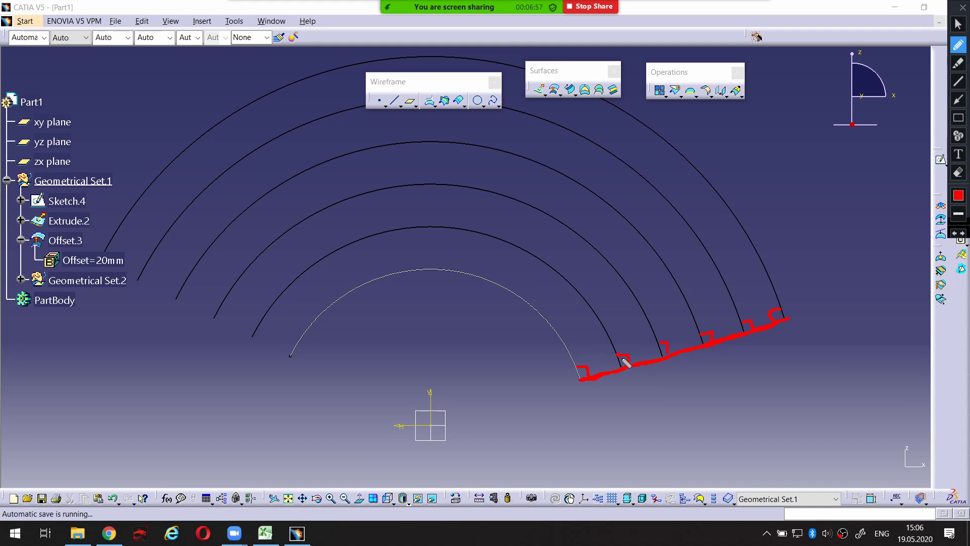
# Draw a freehand red arc inside the innermost profile and an upward arrow outside the outermost one, and end the annotation
pyautogui.moveTo(333, 369); pyautogui.dragTo(417, 317)
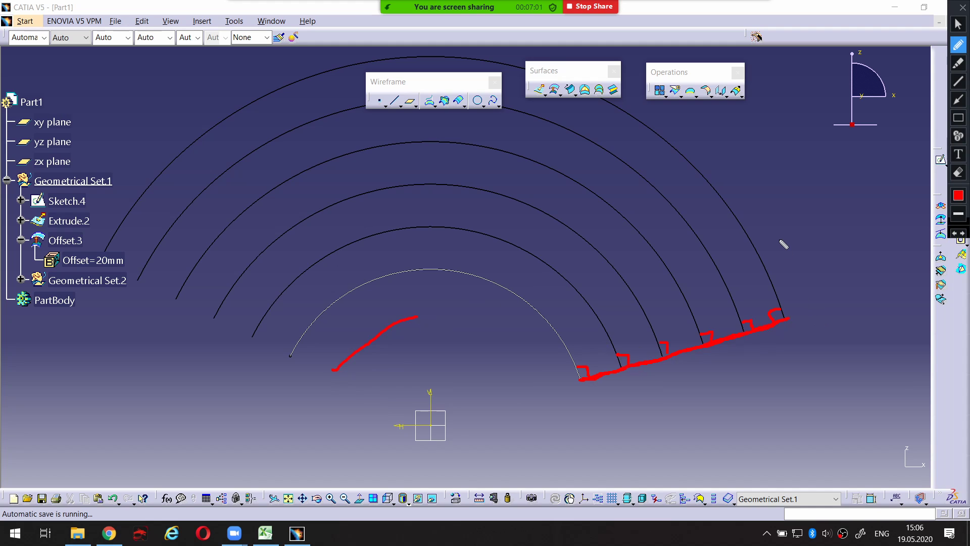
pyautogui.moveTo(776, 235)
pyautogui.mouseDown()
pyautogui.moveTo(784, 190)
pyautogui.moveTo(787, 204)
pyautogui.mouseUp()
pyautogui.moveTo(783, 189); pyautogui.dragTo(762, 214)
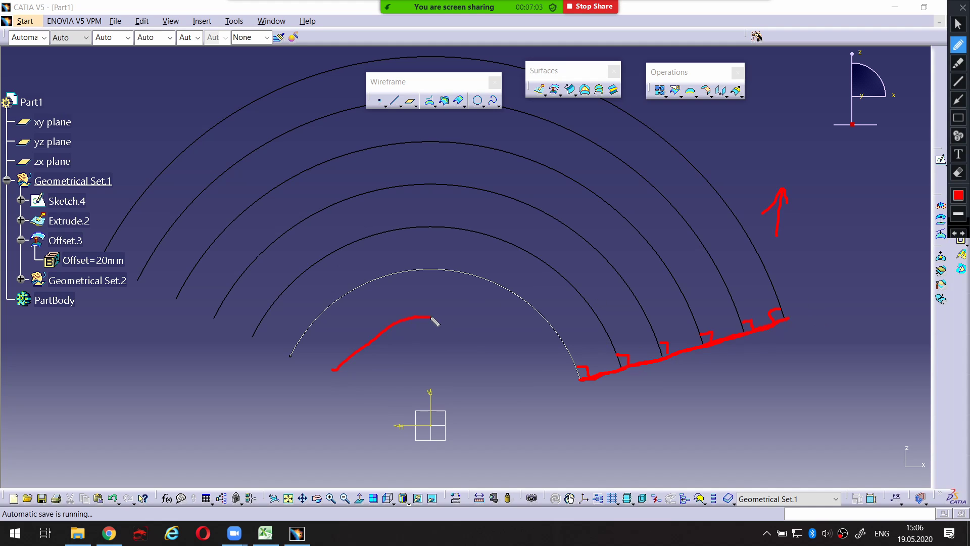
pyautogui.moveTo(431, 318)
pyautogui.mouseDown()
pyautogui.moveTo(505, 342)
pyautogui.moveTo(537, 384)
pyautogui.mouseUp()
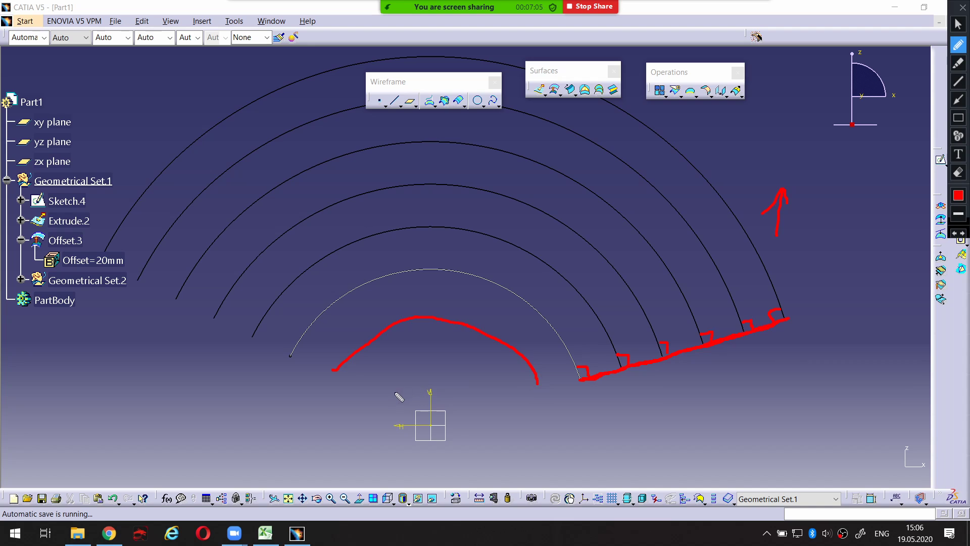
pyautogui.moveTo(385, 394)
pyautogui.mouseDown()
pyautogui.moveTo(444, 381)
pyautogui.moveTo(474, 402)
pyautogui.mouseUp()
pyautogui.moveTo(534, 382); pyautogui.dragTo(540, 387)
pyautogui.press('Escape')
# Delete Geometrical Set.2 with its repeated offsets, and delete the original Offset.3 surface
pyautogui.moveTo(563, 322); pyautogui.dragTo(153, 295, button='middle')
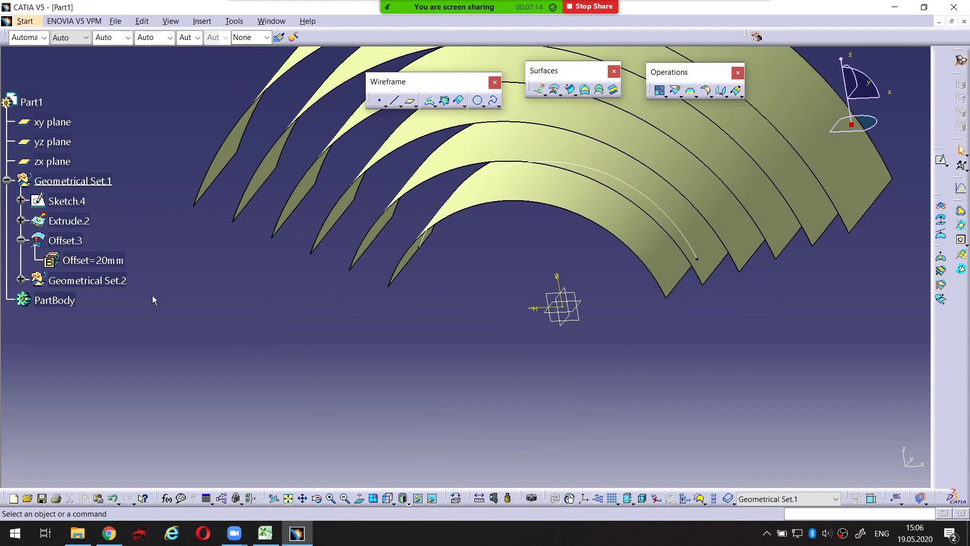
pyautogui.click(122, 281)
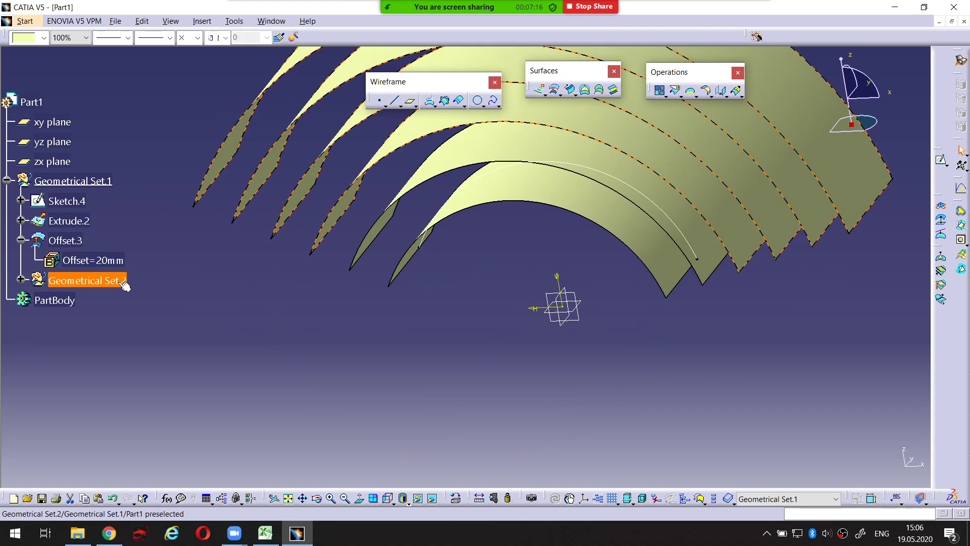
pyautogui.keyDown('ctrl'); pyautogui.click(66, 242); pyautogui.keyUp('ctrl')
pyautogui.click(80, 279)
pyautogui.press('Delete')
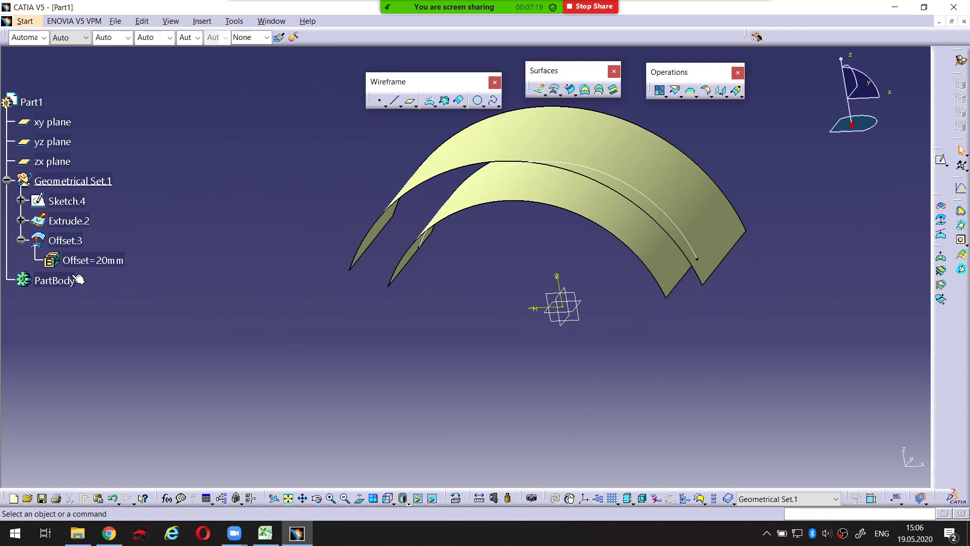
pyautogui.click(65, 243)
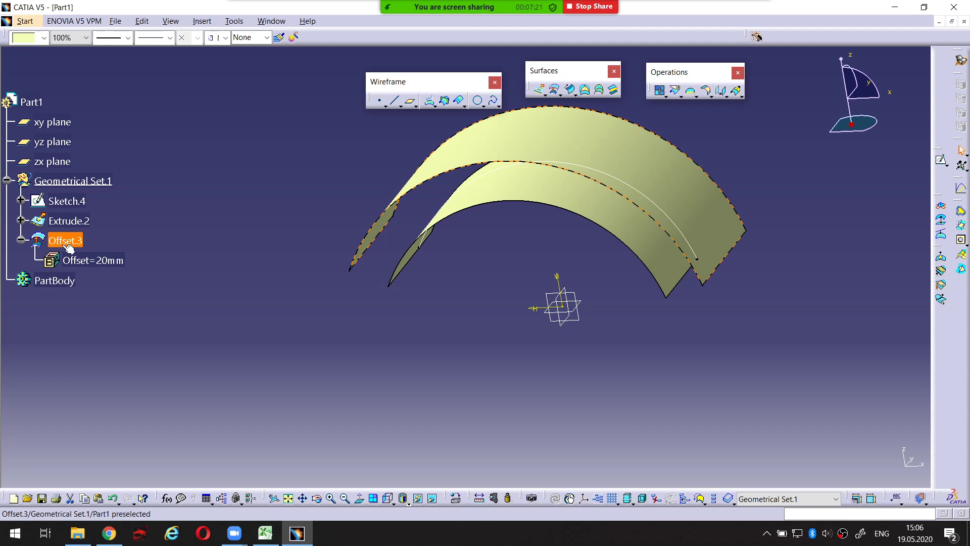
pyautogui.press('Delete')
pyautogui.press('Return')
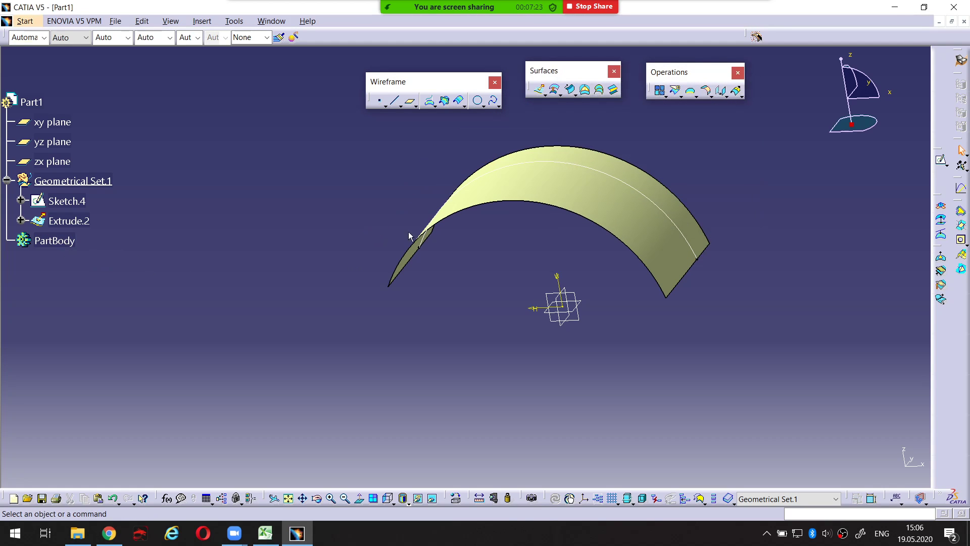
# Start a Rough Offset surface and choose Extrude.2 as its reference surface
pyautogui.click(559, 95)
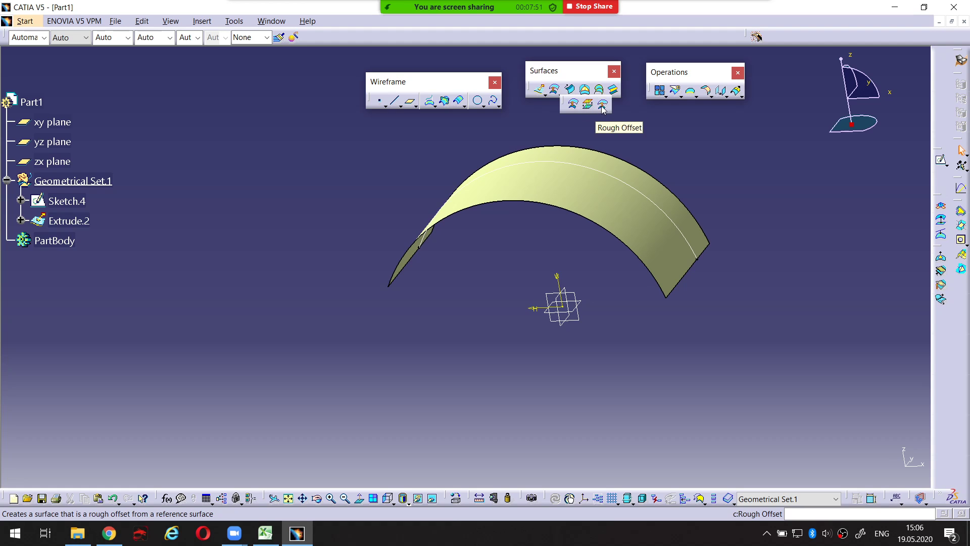
pyautogui.click(601, 104)
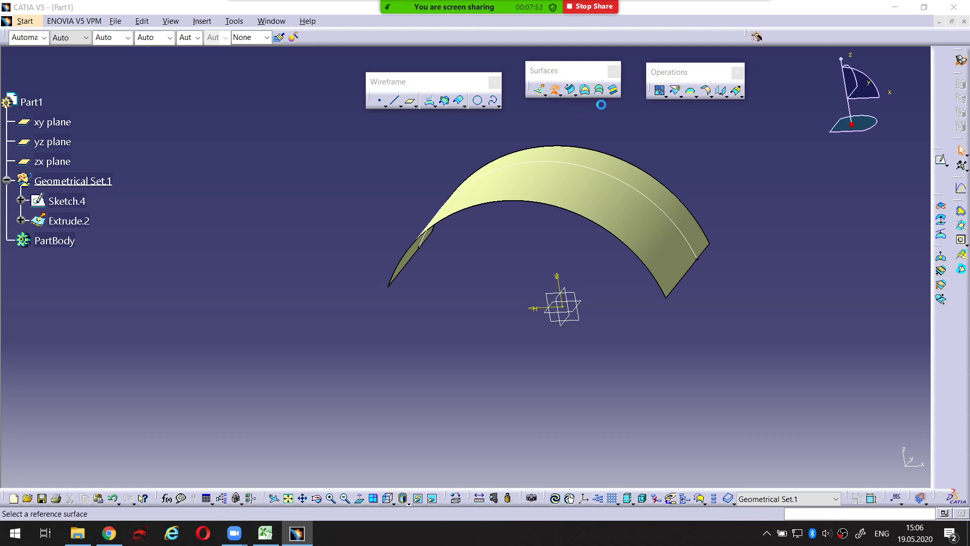
pyautogui.moveTo(599, 126); pyautogui.dragTo(474, 141, button='middle')
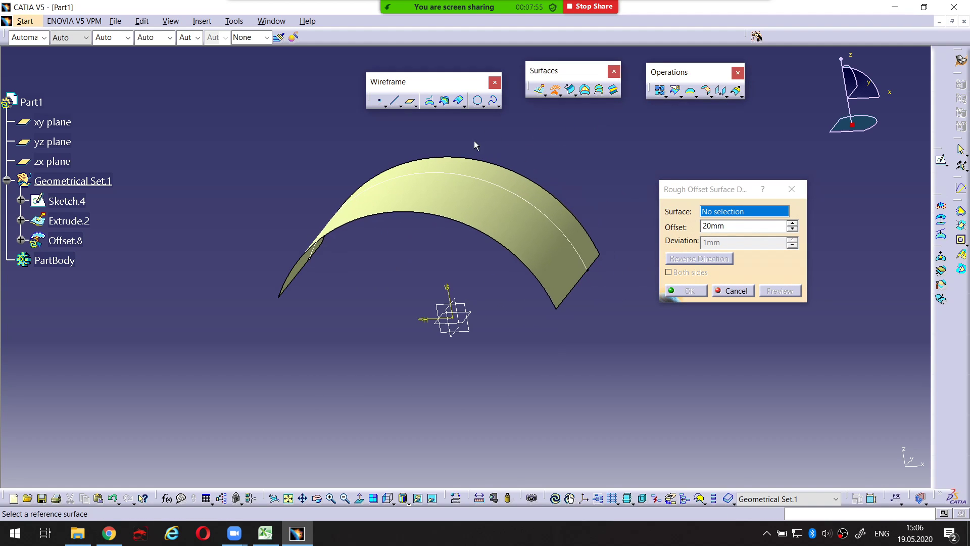
pyautogui.moveTo(511, 234)
pyautogui.mouseDown(button='middle')
pyautogui.moveTo(498, 253)
pyautogui.moveTo(429, 235)
pyautogui.moveTo(517, 234)
pyautogui.mouseUp(button='middle')
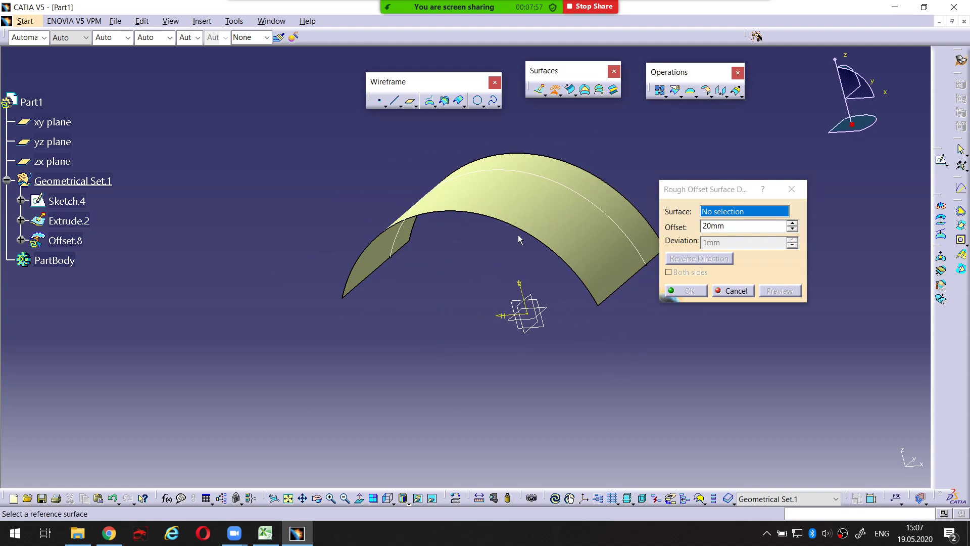
pyautogui.hotkey('ctrl', 'alt', 'd')
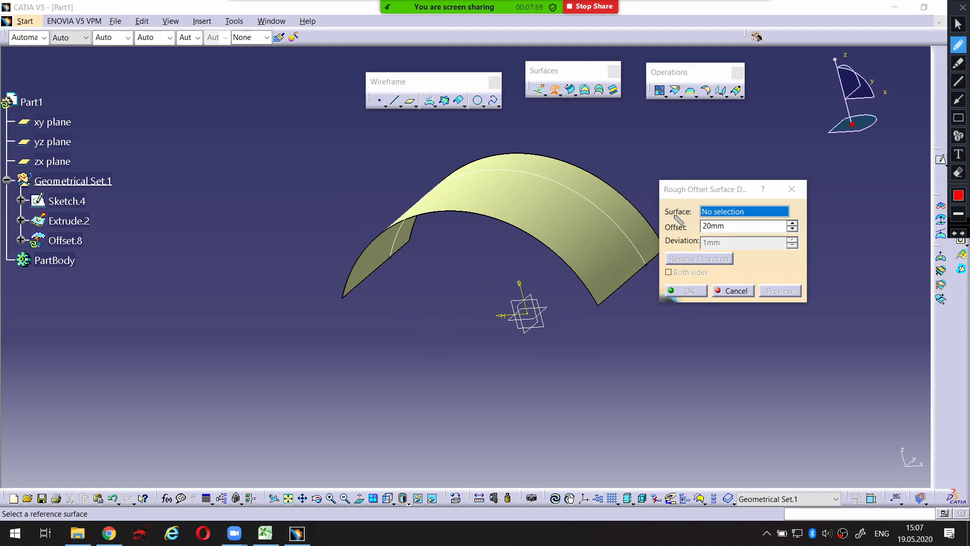
pyautogui.moveTo(676, 216); pyautogui.dragTo(697, 216)
pyautogui.hotkey('ctrl', 'alt', 'd')
pyautogui.moveTo(628, 176); pyautogui.dragTo(576, 186, button='middle')
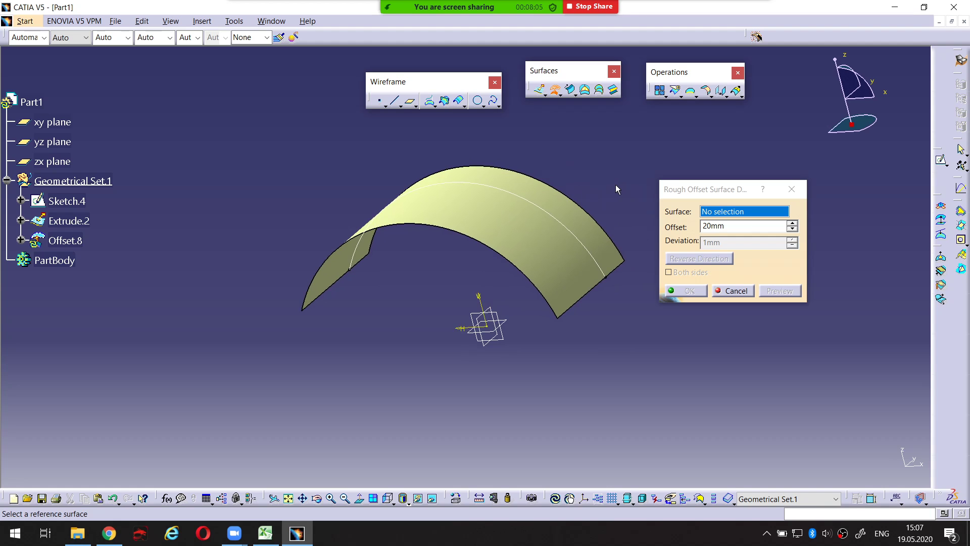
pyautogui.click(91, 223)
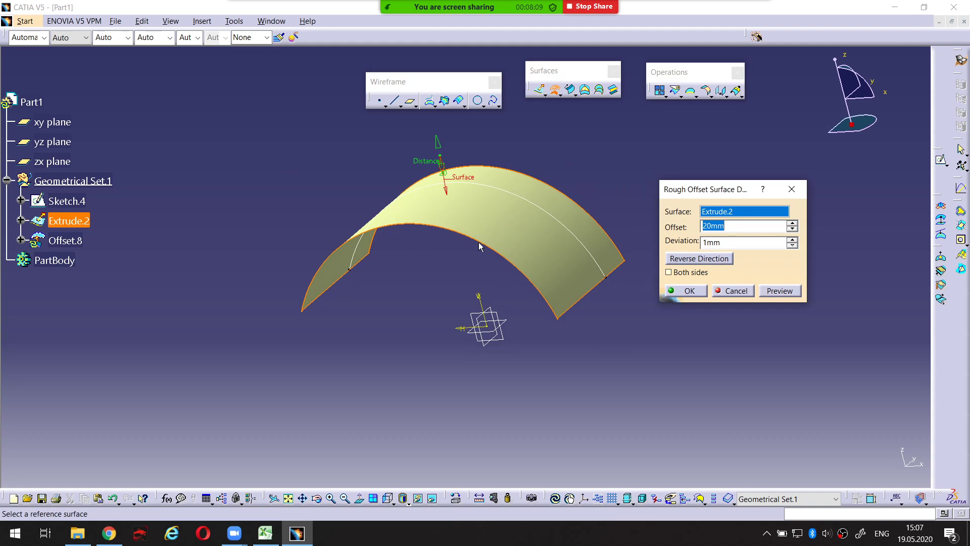
pyautogui.moveTo(481, 265); pyautogui.dragTo(438, 229, button='middle')
pyautogui.moveTo(500, 235); pyautogui.dragTo(557, 218, button='middle')
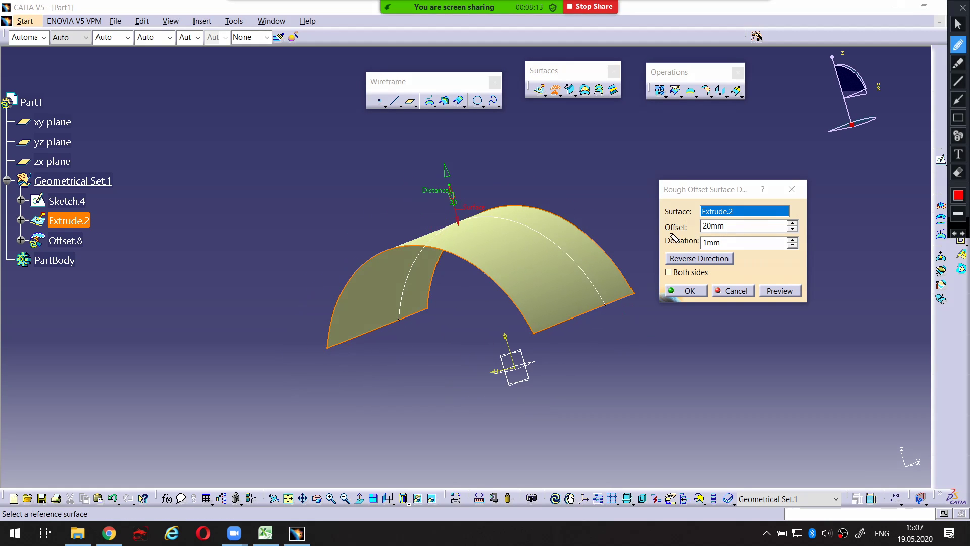
# Mark the Offset, Surface and Deviation settings of the rough offset in red, and clear the annotation
pyautogui.moveTo(672, 233)
pyautogui.mouseDown()
pyautogui.moveTo(728, 233)
pyautogui.moveTo(730, 222)
pyautogui.moveTo(669, 222)
pyautogui.moveTo(662, 232)
pyautogui.moveTo(675, 238)
pyautogui.mouseUp()
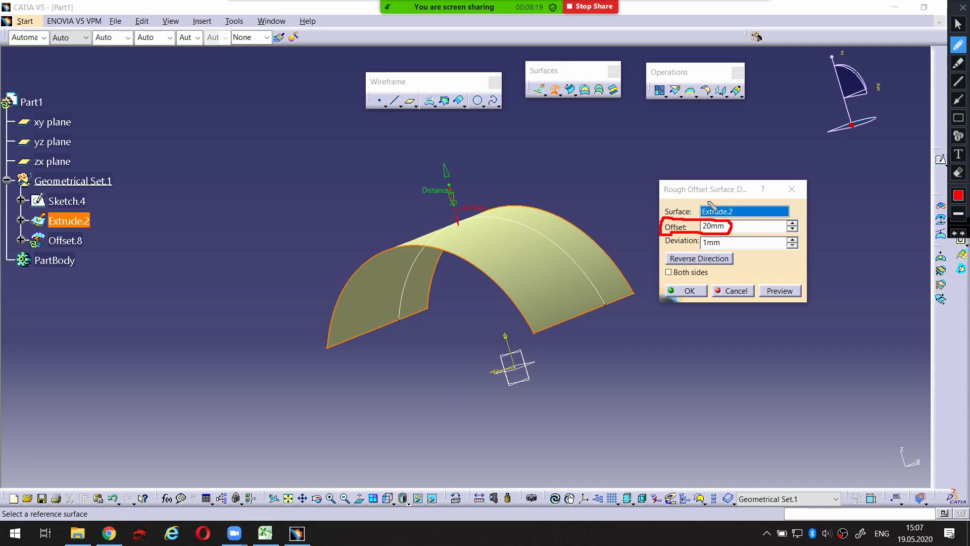
pyautogui.moveTo(706, 201)
pyautogui.mouseDown()
pyautogui.moveTo(659, 216)
pyautogui.moveTo(662, 230)
pyautogui.mouseUp()
pyautogui.moveTo(730, 230)
pyautogui.mouseDown()
pyautogui.moveTo(778, 227)
pyautogui.moveTo(758, 198)
pyautogui.moveTo(702, 205)
pyautogui.mouseUp()
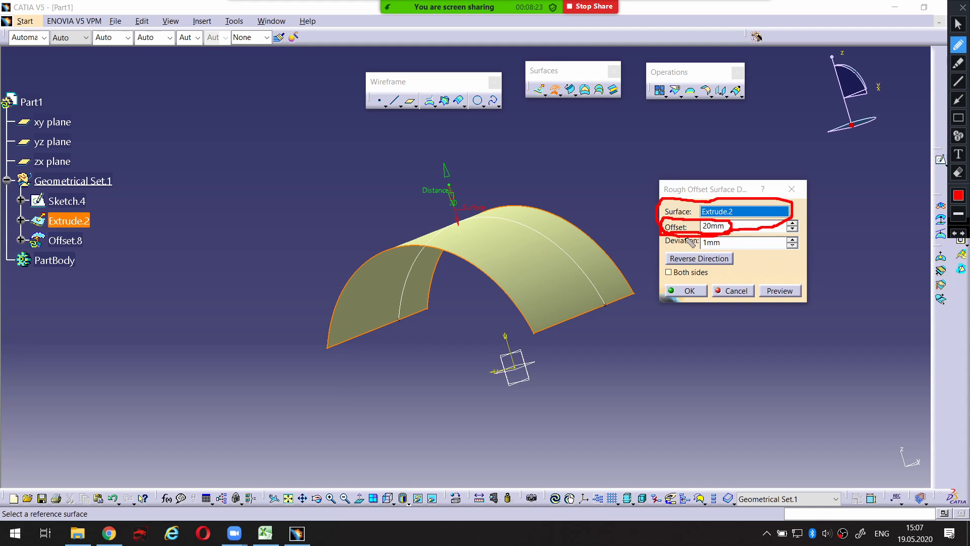
pyautogui.moveTo(672, 248)
pyautogui.mouseDown()
pyautogui.moveTo(730, 250)
pyautogui.moveTo(735, 239)
pyautogui.moveTo(725, 241)
pyautogui.mouseUp()
pyautogui.press('Escape')
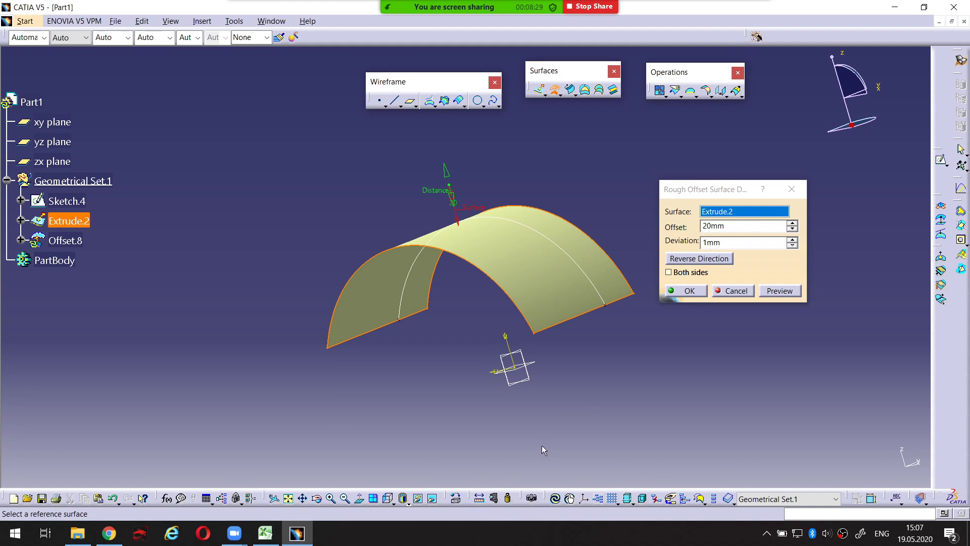
# Preview the 20 mm rough offset with 1 mm deviation, and examine the edges of both surfaces in a straight side view
pyautogui.click(770, 291)
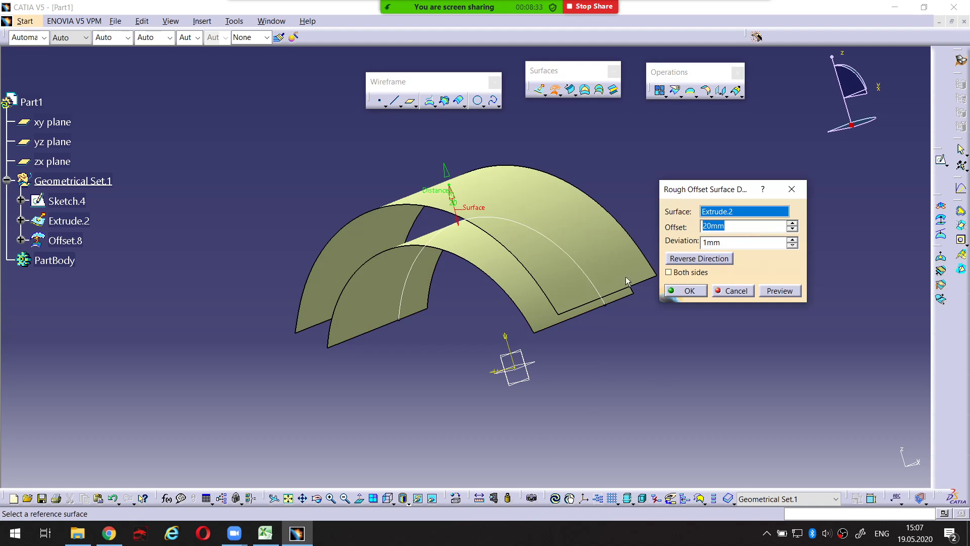
pyautogui.moveTo(609, 309); pyautogui.dragTo(523, 335, button='middle')
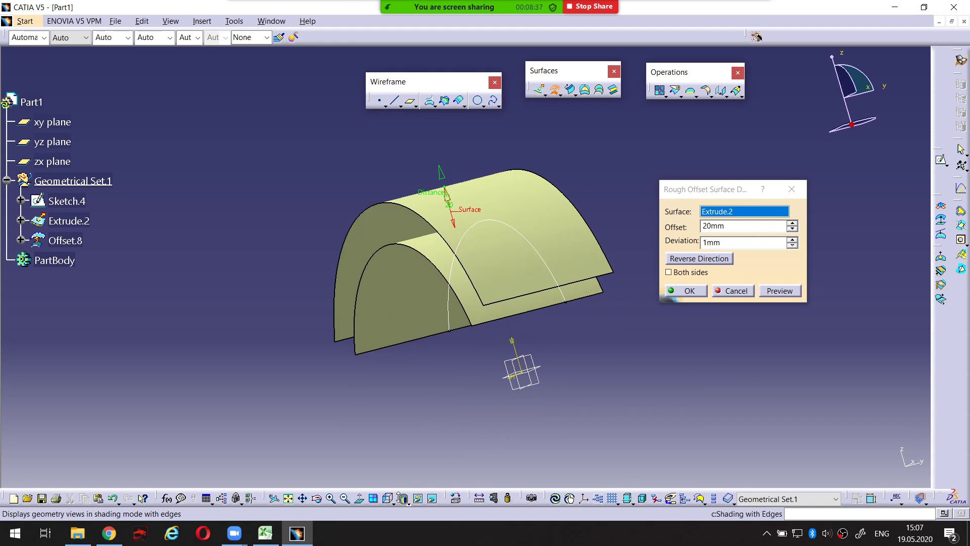
pyautogui.click(394, 502)
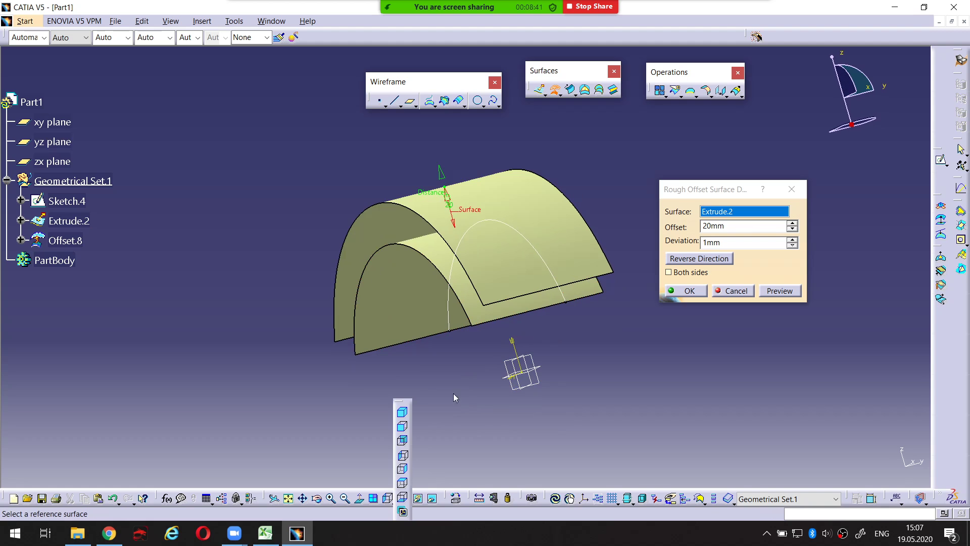
pyautogui.click(409, 426)
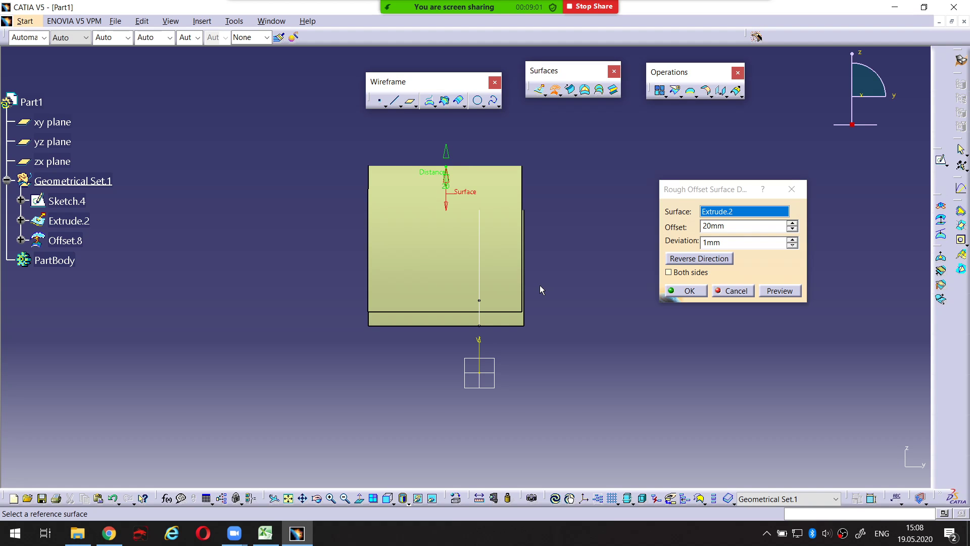
pyautogui.moveTo(557, 281); pyautogui.dragTo(556, 239, button='middle')
pyautogui.moveTo(556, 239); pyautogui.dragTo(560, 288, button='middle')
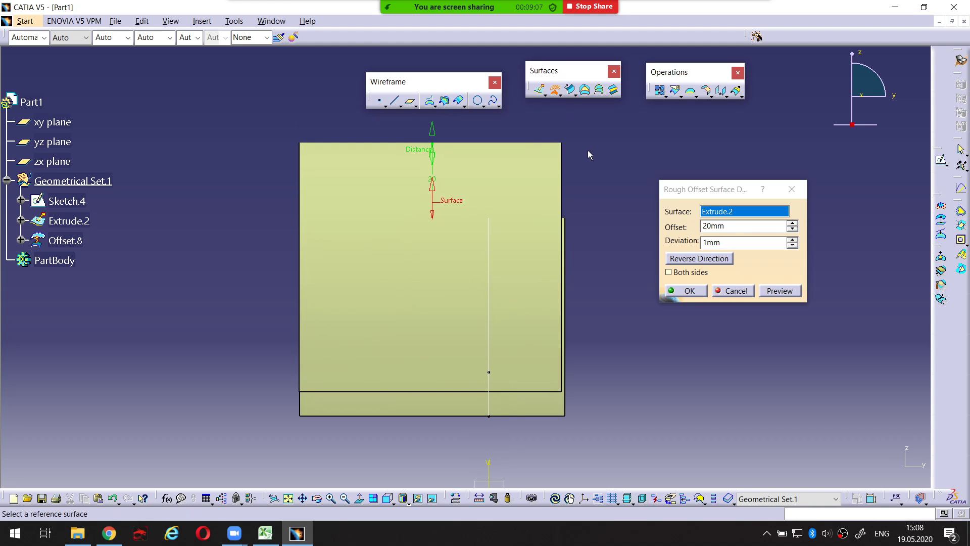
pyautogui.moveTo(583, 197)
pyautogui.mouseDown(button='middle')
pyautogui.moveTo(509, 209)
pyautogui.moveTo(511, 192)
pyautogui.mouseUp(button='middle')
# Draw a red line down the offset surface's vertical edge, clear it, and briefly mark the gap to the original surface's edge
pyautogui.hotkey('ctrl', 'alt', 'd')
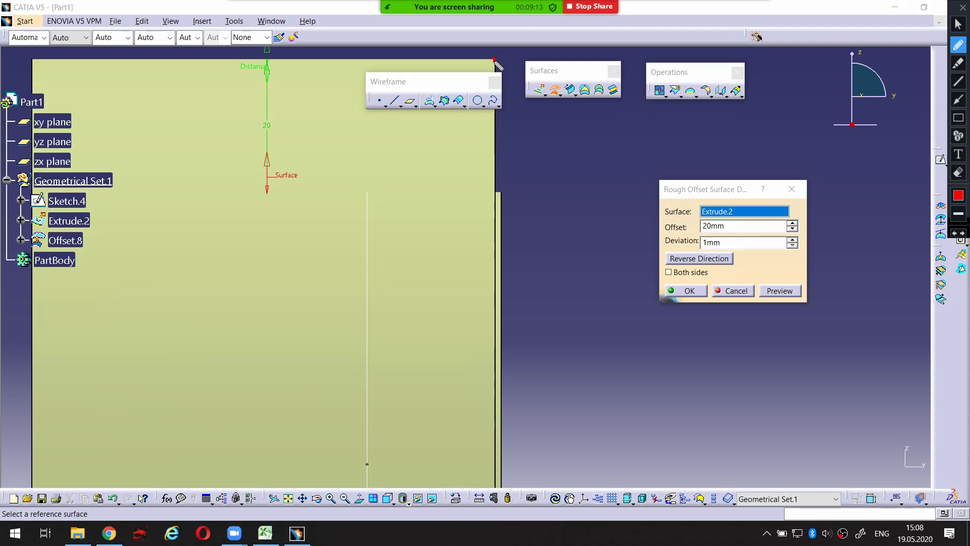
pyautogui.moveTo(494, 60); pyautogui.dragTo(503, 188)
pyautogui.press('Escape')
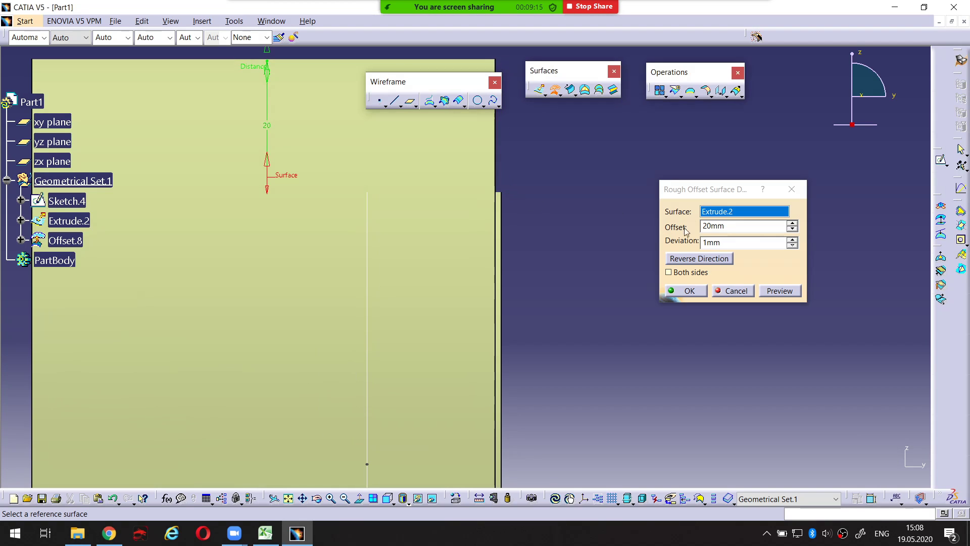
pyautogui.moveTo(729, 243); pyautogui.dragTo(670, 242)
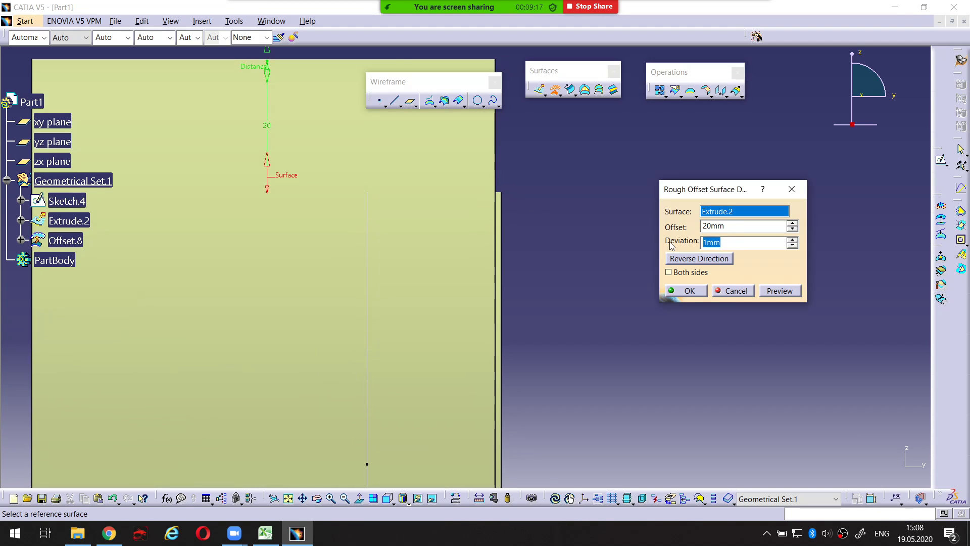
pyautogui.moveTo(561, 190)
pyautogui.mouseDown(button='middle')
pyautogui.moveTo(517, 215)
pyautogui.moveTo(527, 189)
pyautogui.mouseUp(button='middle')
pyautogui.hotkey('ctrl', 'alt', 'd')
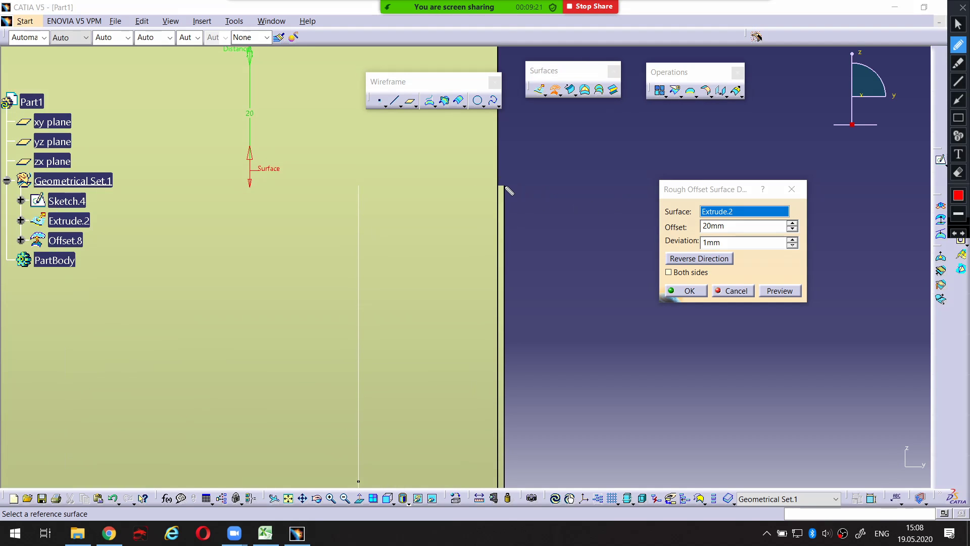
pyautogui.moveTo(501, 186); pyautogui.dragTo(502, 186)
pyautogui.hotkey('ctrl', 'alt', 'd')
# Set the rough offset's deviation to 5 mm, preview it, and examine both surfaces from the side and at an angle
pyautogui.doubleClick(743, 242)
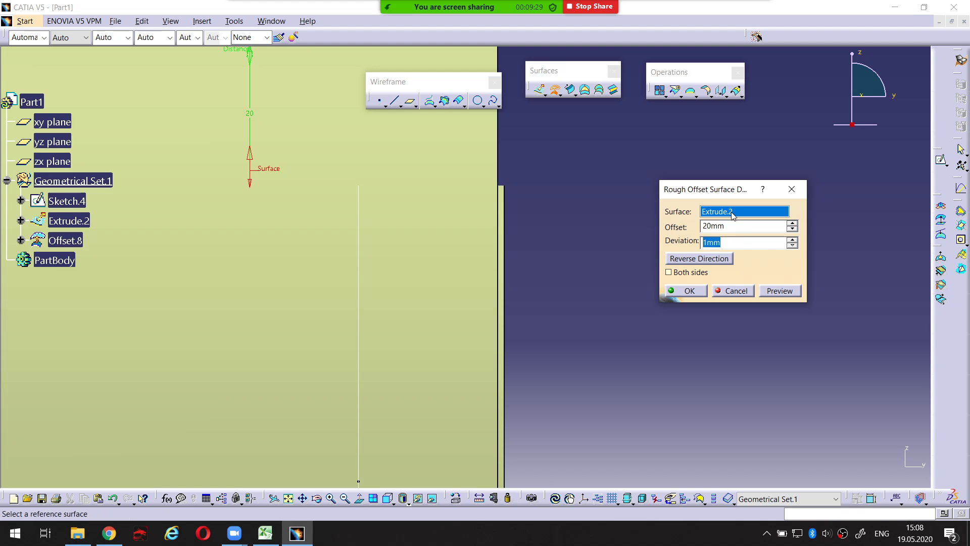
pyautogui.write('5')
pyautogui.click(780, 291)
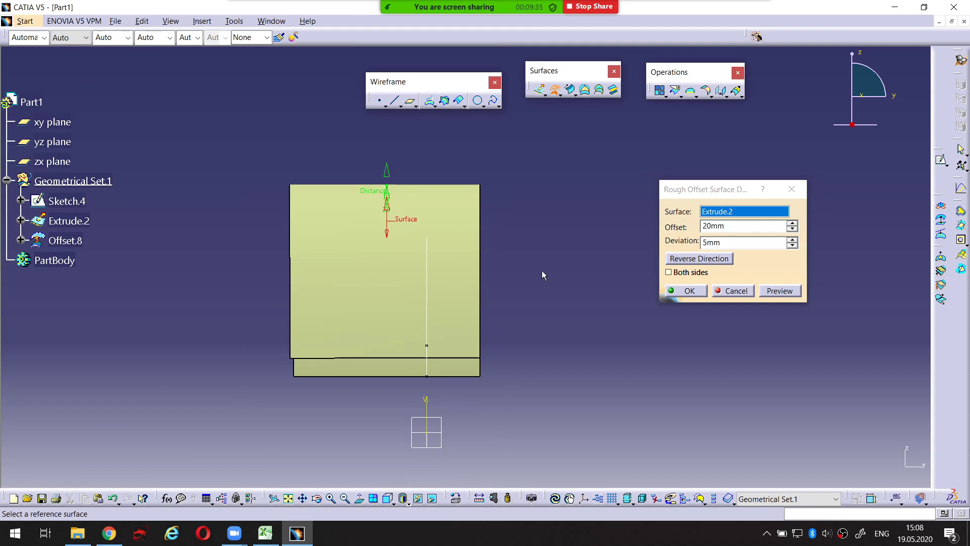
pyautogui.moveTo(197, 302); pyautogui.dragTo(492, 293, button='middle')
pyautogui.moveTo(397, 314); pyautogui.dragTo(516, 329, button='middle')
pyautogui.moveTo(425, 304); pyautogui.dragTo(581, 319, button='middle')
pyautogui.moveTo(531, 341); pyautogui.dragTo(749, 416, button='middle')
pyautogui.moveTo(610, 366); pyautogui.dragTo(508, 285, button='middle')
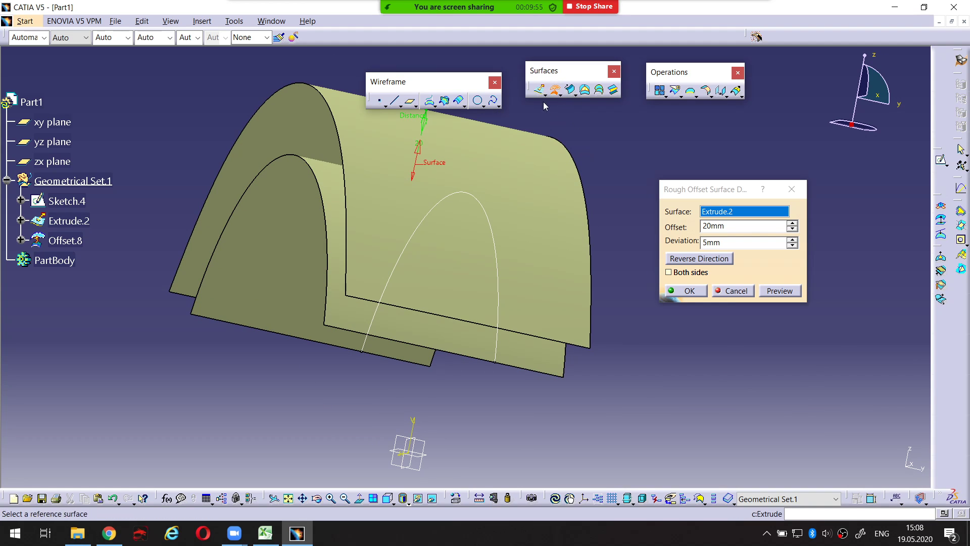
# Mark the offset tool in red and end the annotation
pyautogui.hotkey('ctrl', 'alt', 'd')
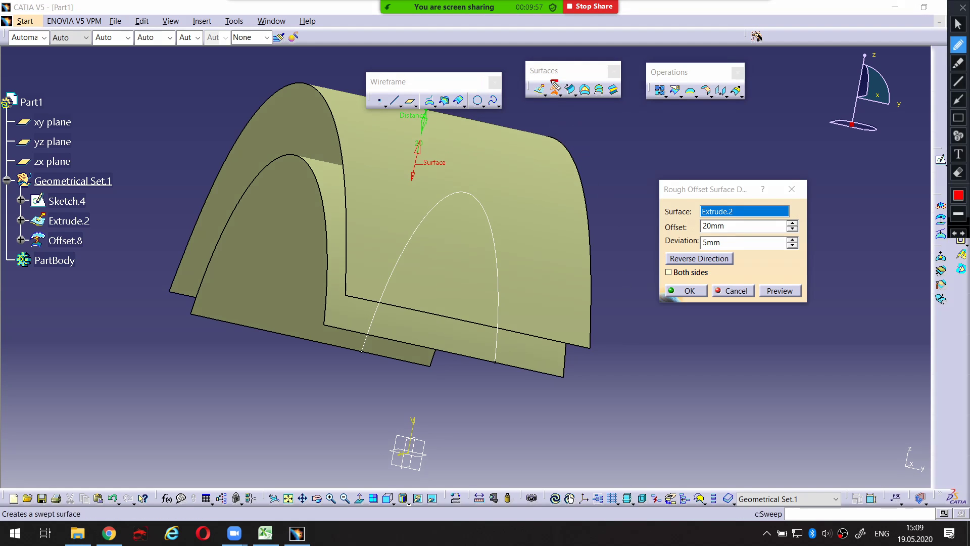
pyautogui.moveTo(558, 80)
pyautogui.mouseDown()
pyautogui.moveTo(561, 120)
pyautogui.moveTo(625, 200)
pyautogui.moveTo(640, 293)
pyautogui.moveTo(790, 341)
pyautogui.moveTo(860, 170)
pyautogui.moveTo(576, 108)
pyautogui.moveTo(559, 82)
pyautogui.mouseUp()
pyautogui.hotkey('ctrl', 'alt', 'd')
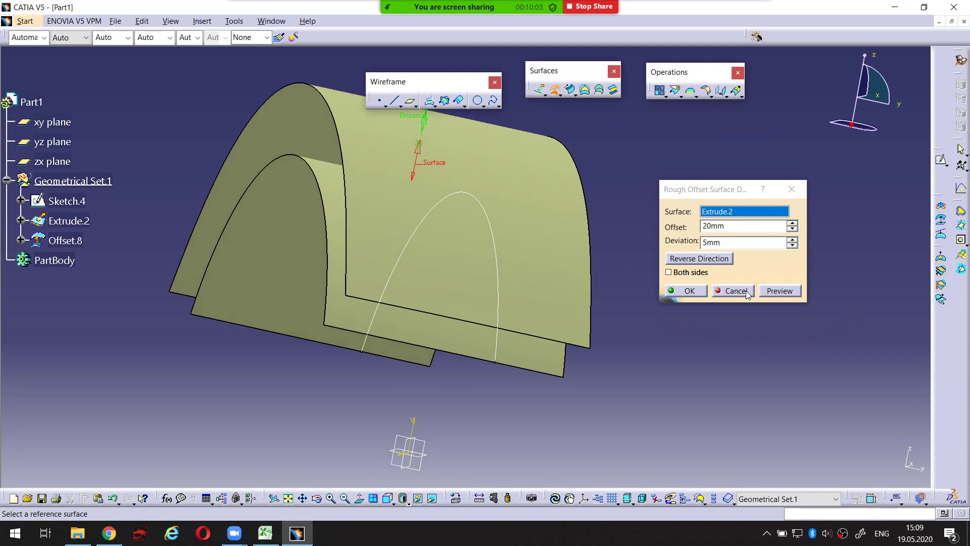
# Confirm the rough offset of Extrude.2, and delete the resulting surface from Geometrical Set.1
pyautogui.click(689, 291)
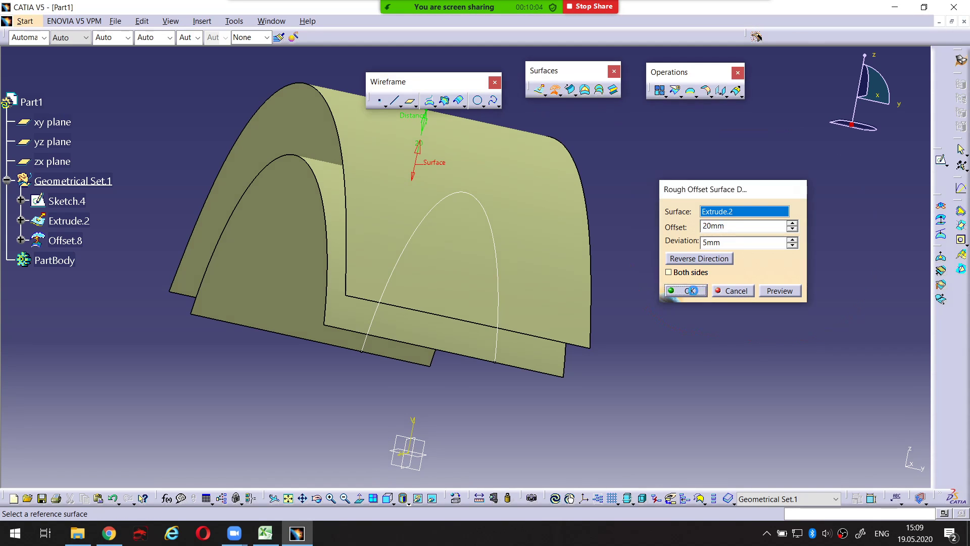
pyautogui.click(86, 241)
pyautogui.press('Delete')
pyautogui.press('Return')
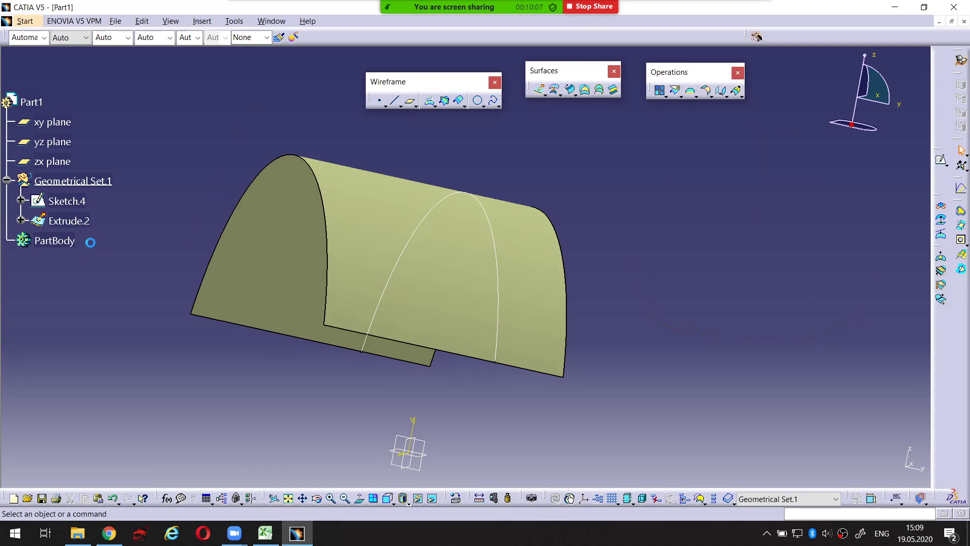
pyautogui.moveTo(314, 168); pyautogui.dragTo(446, 267, button='middle')
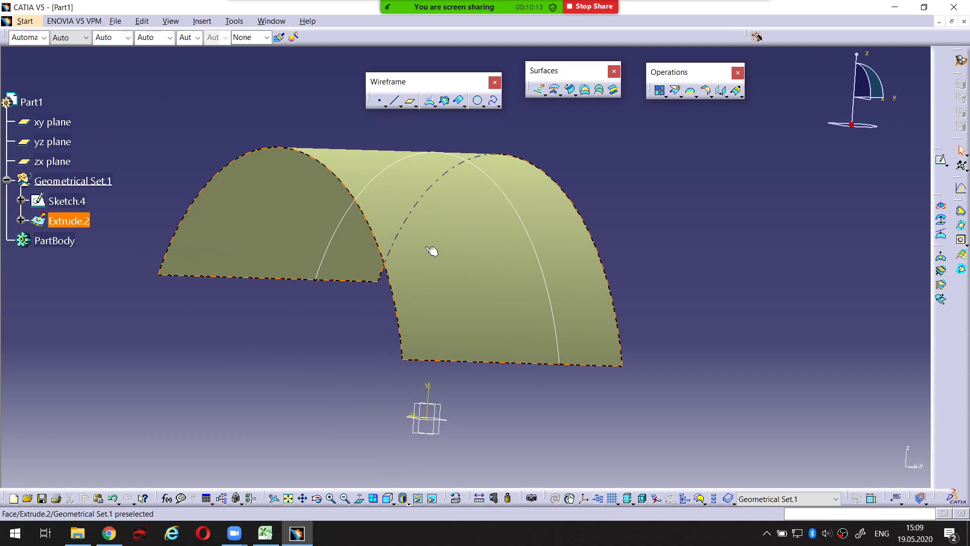
# Mark the three surface tools after Sweep in red, clear them, circle Sweep and underline the others, and clear the annotation
pyautogui.hotkey('ctrl', 'alt', 'd')
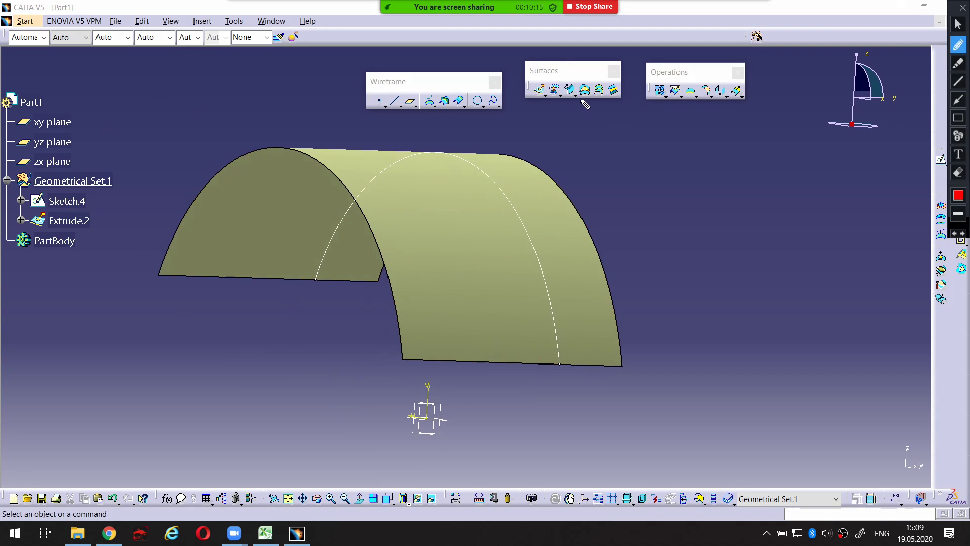
pyautogui.moveTo(580, 97)
pyautogui.mouseDown()
pyautogui.moveTo(605, 91)
pyautogui.moveTo(594, 80)
pyautogui.moveTo(589, 97)
pyautogui.moveTo(619, 94)
pyautogui.moveTo(616, 81)
pyautogui.moveTo(611, 93)
pyautogui.mouseUp()
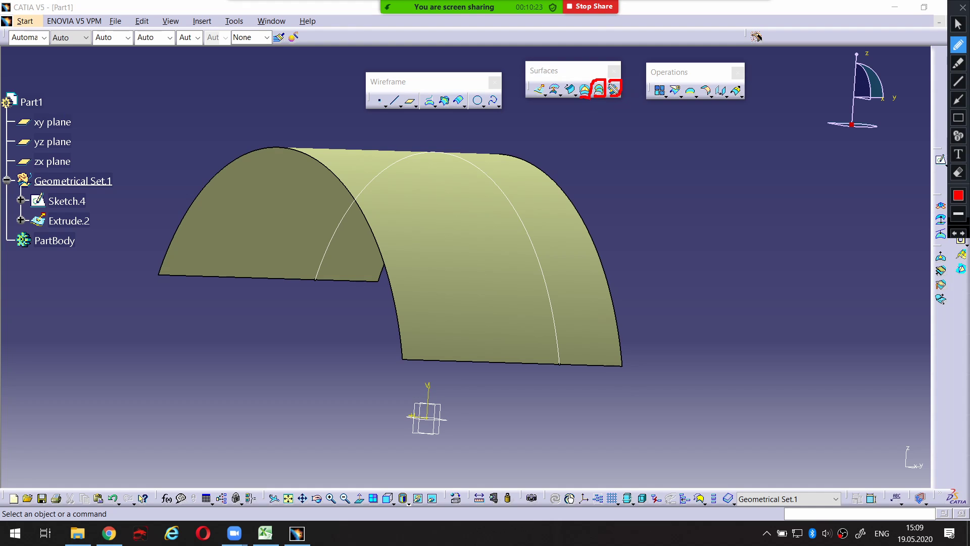
pyautogui.press('Escape')
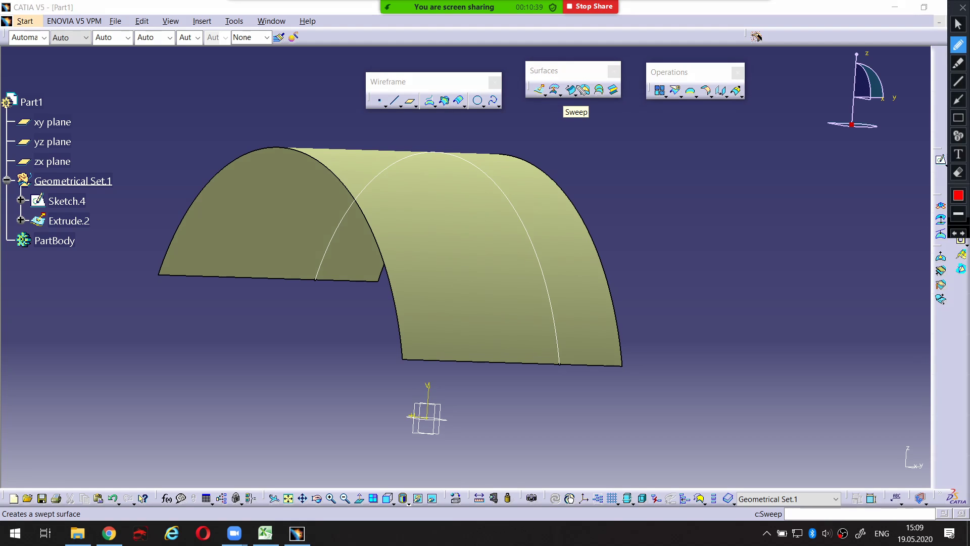
pyautogui.moveTo(579, 83)
pyautogui.mouseDown()
pyautogui.moveTo(564, 95)
pyautogui.moveTo(576, 100)
pyautogui.moveTo(574, 85)
pyautogui.mouseUp()
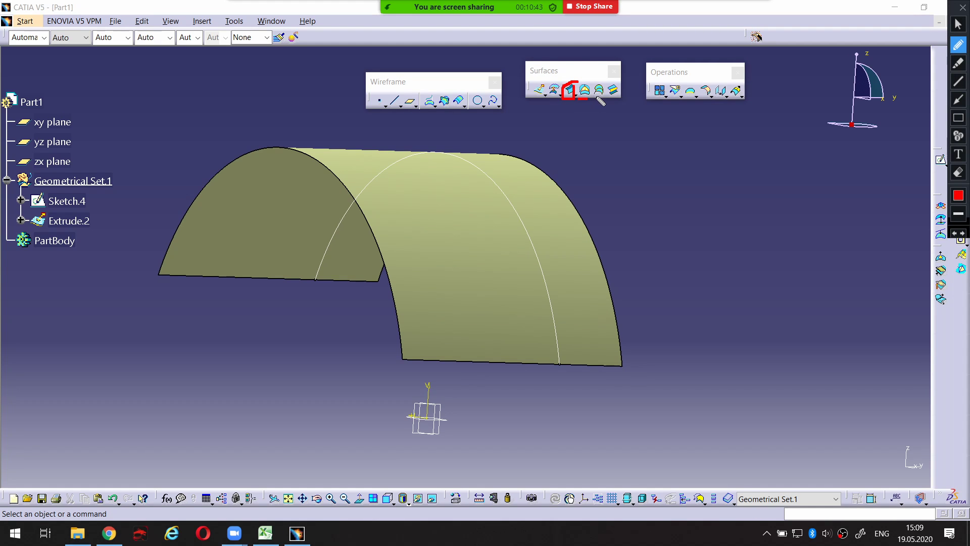
pyautogui.moveTo(592, 95); pyautogui.dragTo(616, 96)
pyautogui.press('Escape')
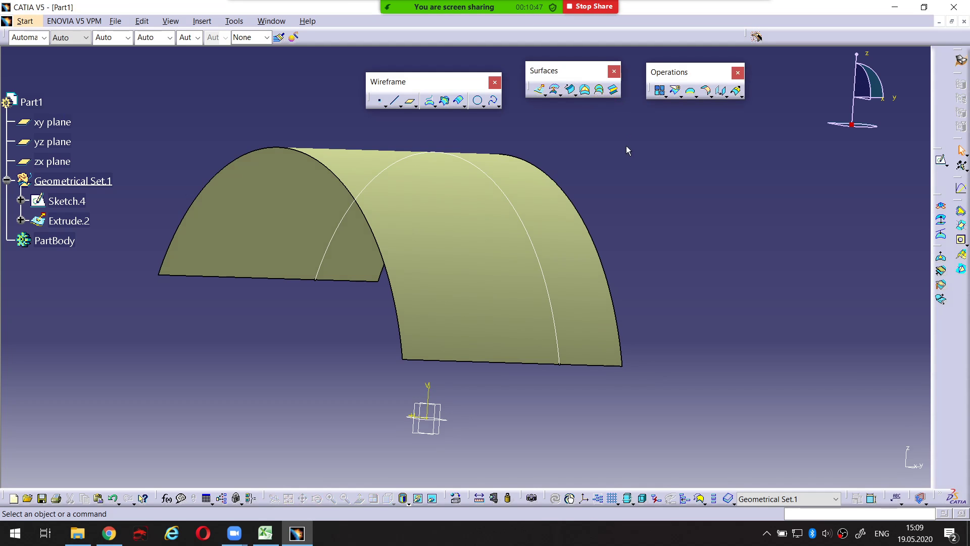
# Delete the Extrude.2 surface from Geometrical Set.1, keeping its Sketch.4 profile
pyautogui.click(411, 165)
pyautogui.moveTo(411, 164); pyautogui.dragTo(563, 155, button='middle')
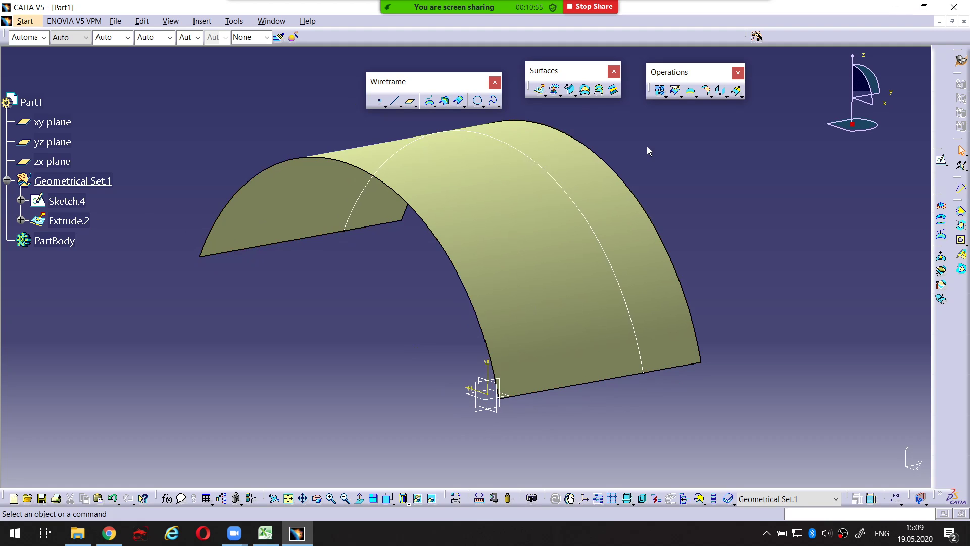
pyautogui.click(69, 221)
pyautogui.doubleClick(81, 221)
pyautogui.press('Delete')
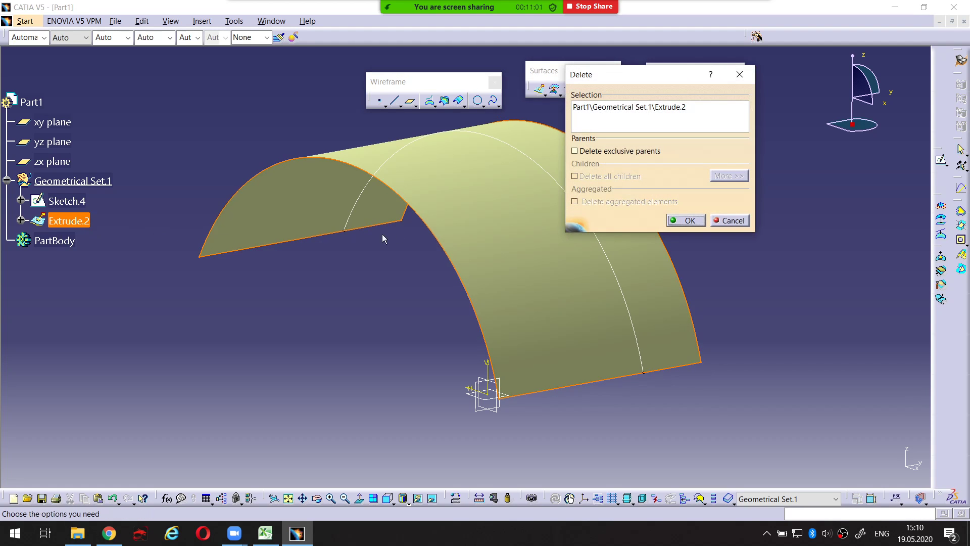
pyautogui.click(686, 221)
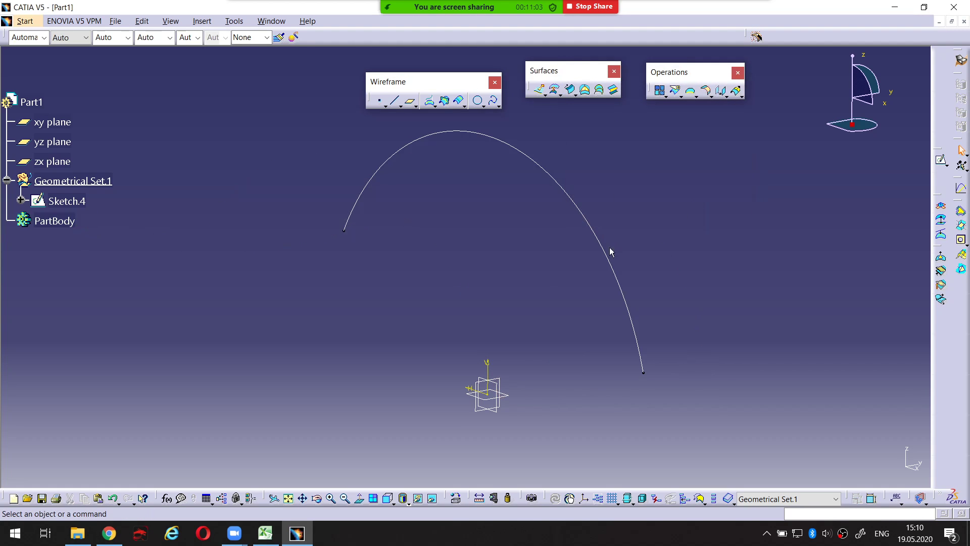
# Create a point-point line joining the two end points of the Sketch.4 arc
pyautogui.moveTo(611, 251)
pyautogui.mouseDown(button='middle')
pyautogui.moveTo(557, 273)
pyautogui.moveTo(579, 319)
pyautogui.moveTo(562, 294)
pyautogui.moveTo(577, 286)
pyautogui.mouseUp(button='middle')
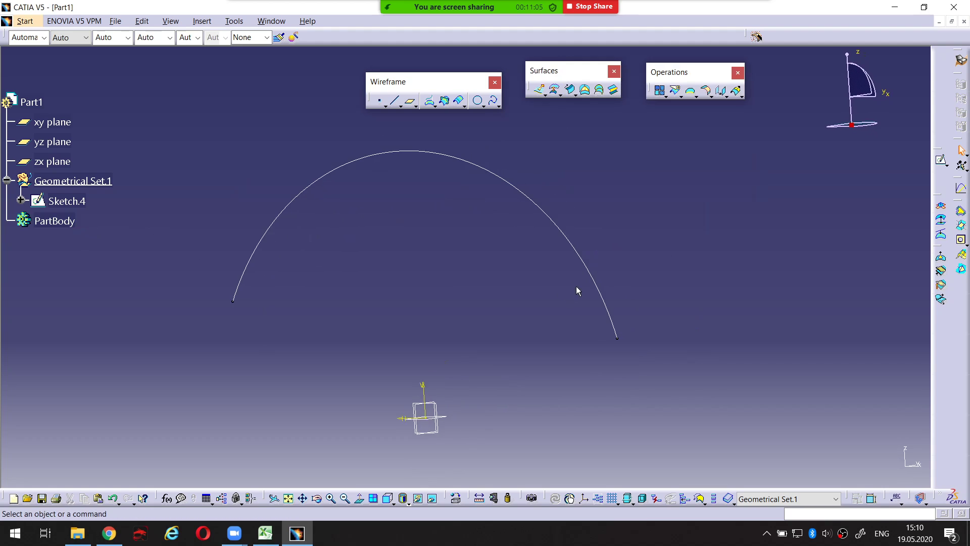
pyautogui.click(572, 244)
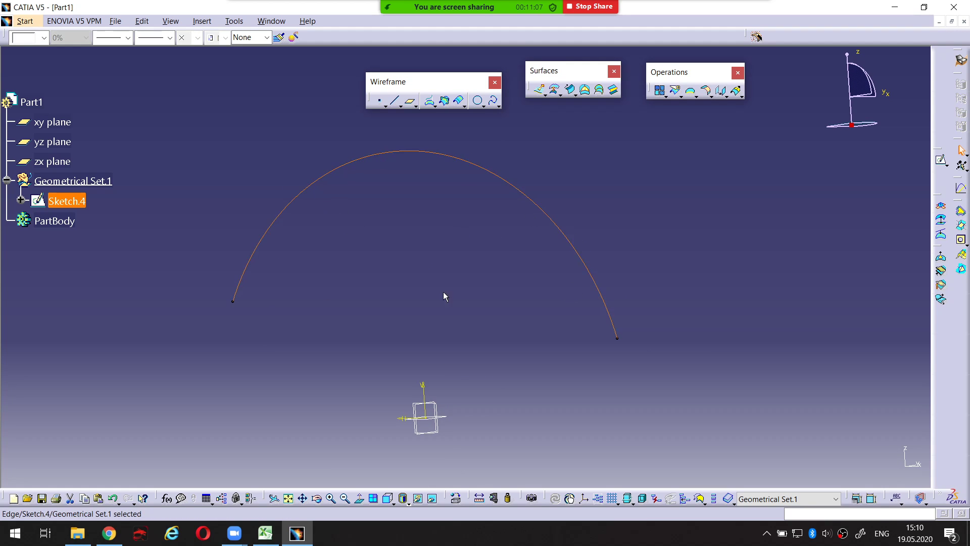
pyautogui.moveTo(556, 353)
pyautogui.mouseDown(button='middle')
pyautogui.moveTo(578, 362)
pyautogui.moveTo(548, 308)
pyautogui.moveTo(722, 312)
pyautogui.moveTo(613, 251)
pyautogui.moveTo(459, 280)
pyautogui.moveTo(481, 277)
pyautogui.moveTo(470, 267)
pyautogui.mouseUp(button='middle')
pyautogui.click(470, 266)
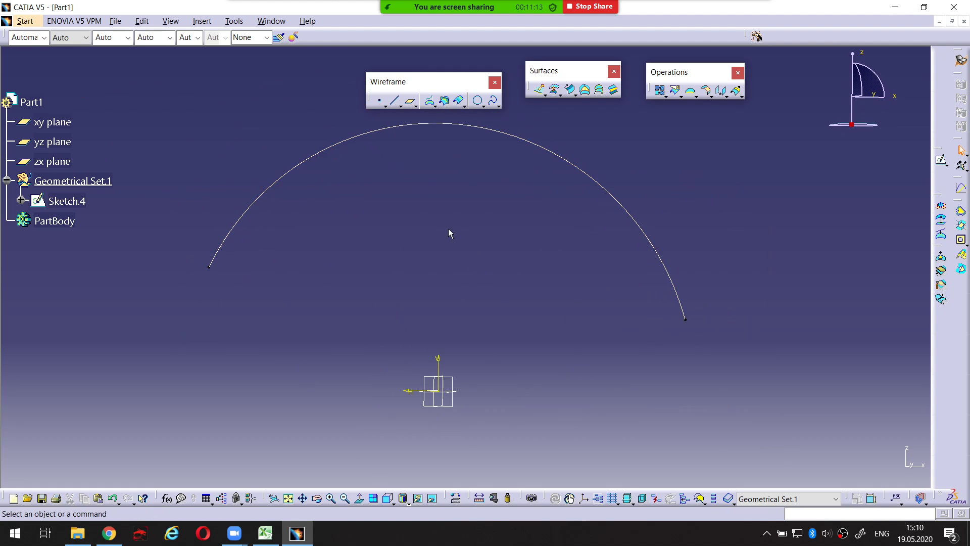
pyautogui.click(394, 101)
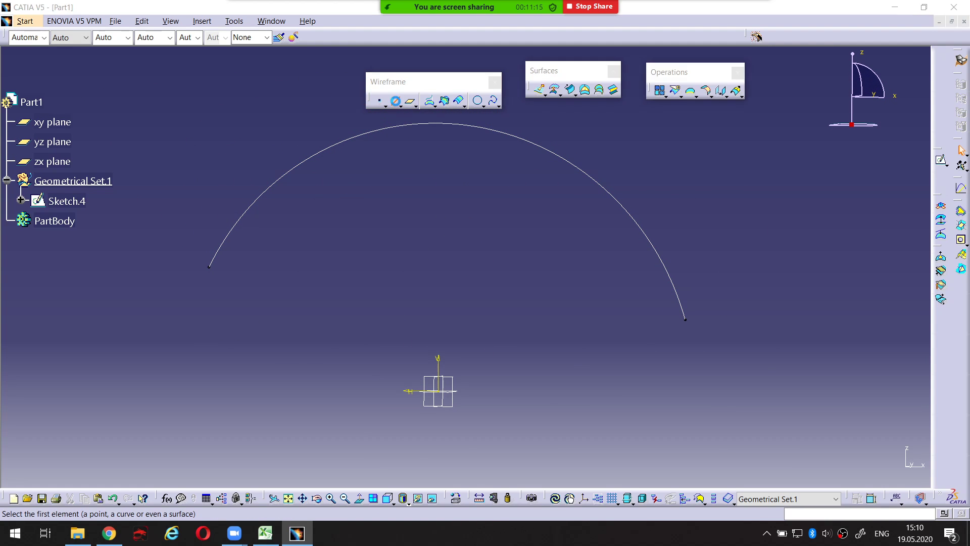
pyautogui.moveTo(364, 236)
pyautogui.mouseDown(button='middle')
pyautogui.moveTo(359, 206)
pyautogui.moveTo(259, 233)
pyautogui.moveTo(267, 252)
pyautogui.mouseUp(button='middle')
pyautogui.click(150, 239)
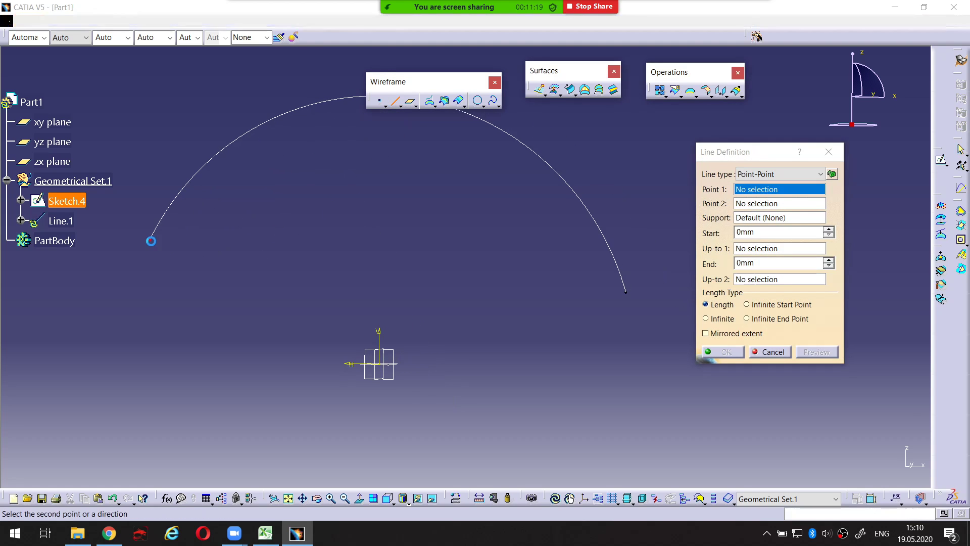
pyautogui.click(627, 295)
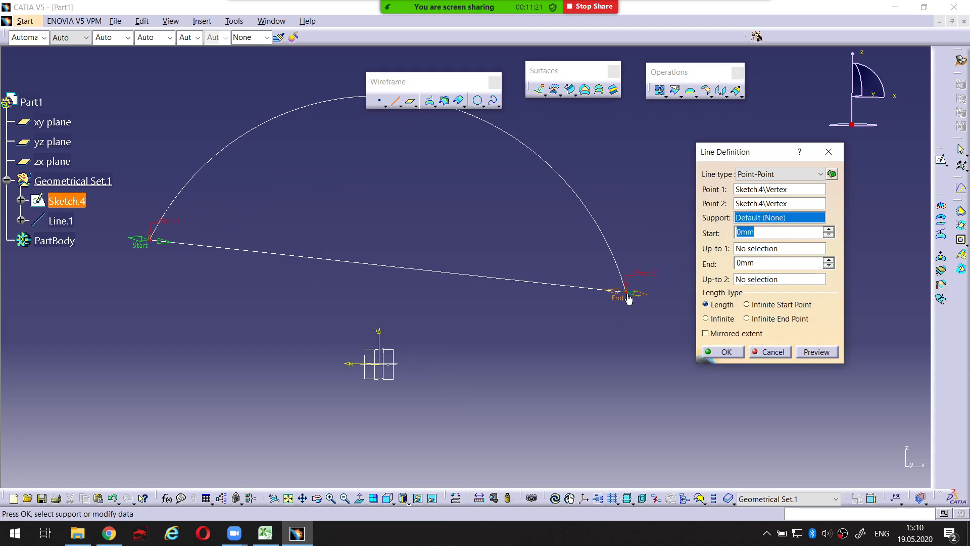
pyautogui.click(710, 350)
pyautogui.moveTo(659, 238); pyautogui.dragTo(693, 274, button='middle')
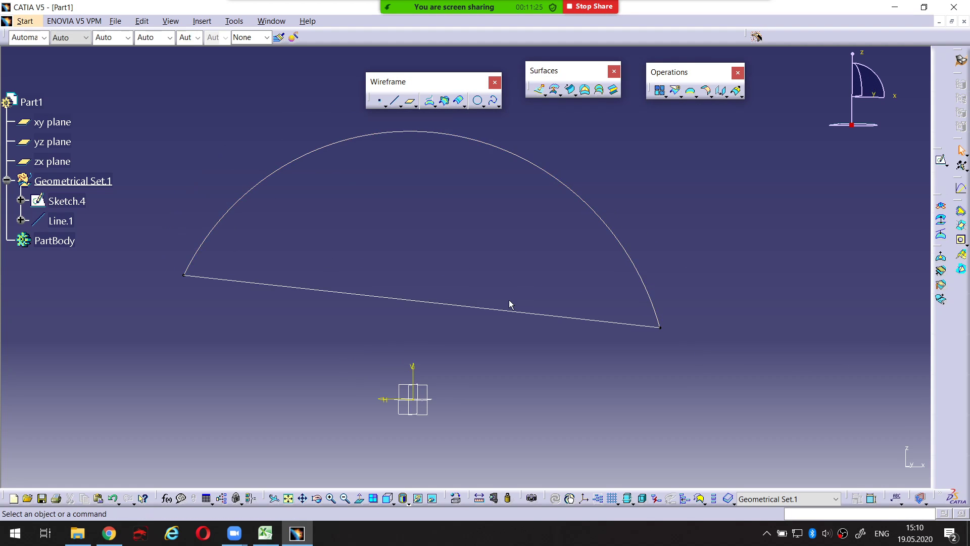
# Circle the closed profile formed by the arc and the line in red, and clear the annotation
pyautogui.click(515, 315)
pyautogui.click(192, 273)
pyautogui.moveTo(263, 150); pyautogui.dragTo(292, 185, button='middle')
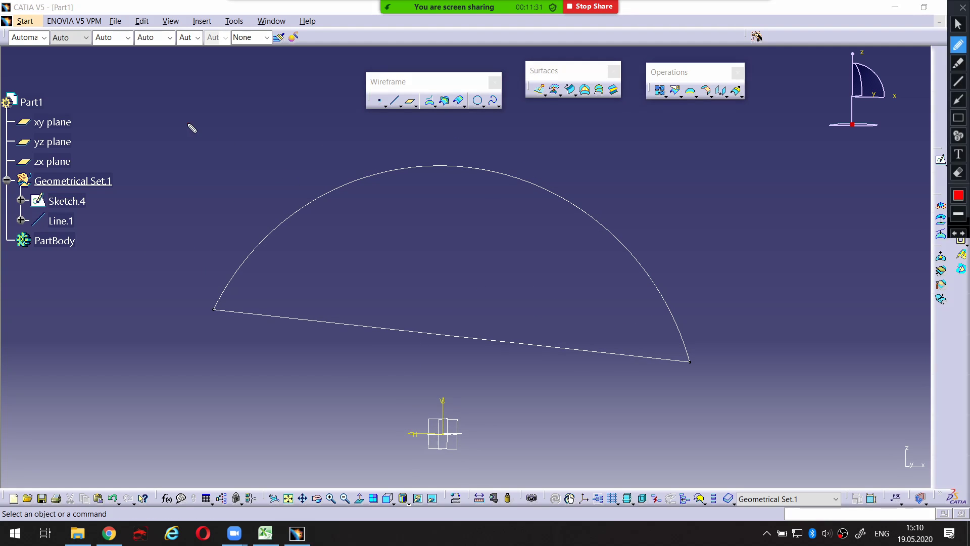
pyautogui.moveTo(189, 123)
pyautogui.mouseDown()
pyautogui.moveTo(189, 287)
pyautogui.moveTo(322, 359)
pyautogui.moveTo(650, 398)
pyautogui.moveTo(728, 271)
pyautogui.moveTo(541, 147)
pyautogui.moveTo(182, 124)
pyautogui.mouseUp()
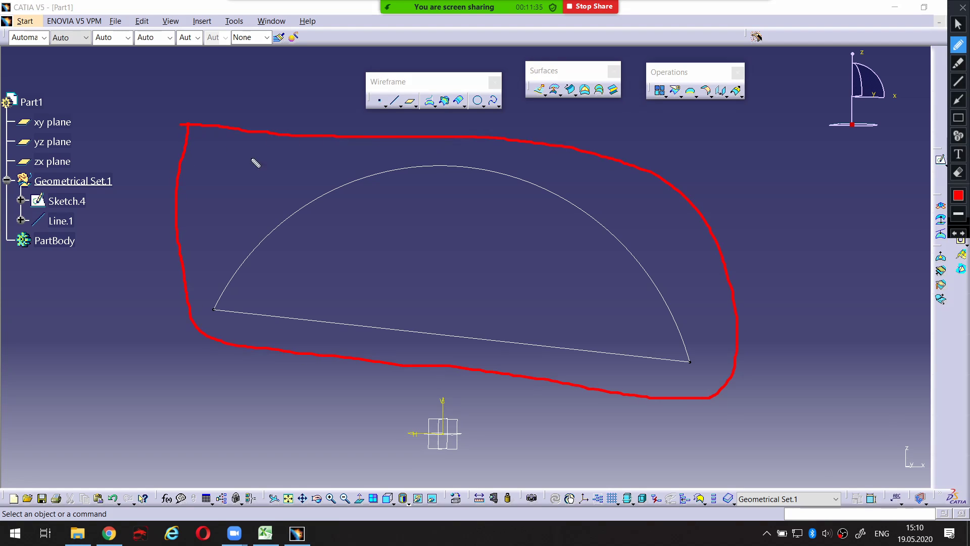
pyautogui.press('Escape')
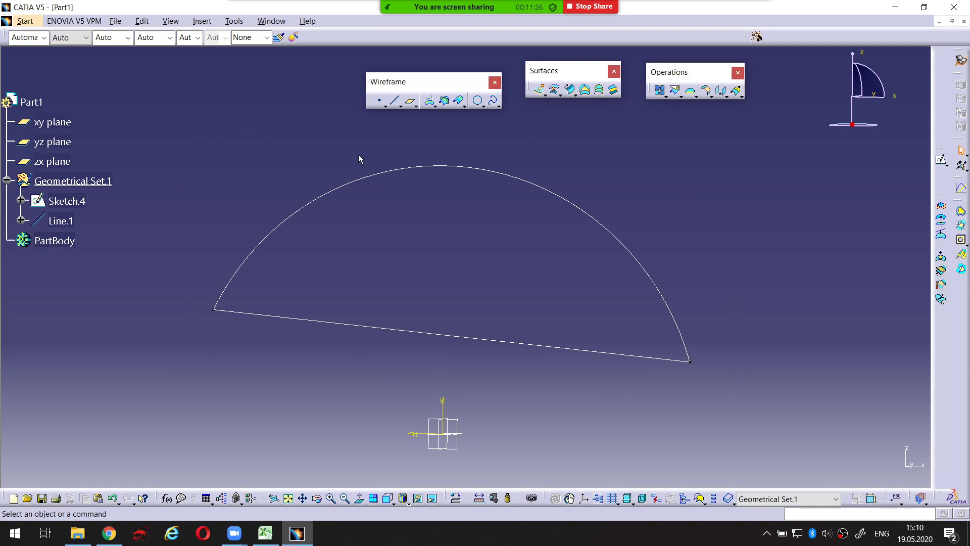
# Start a Fill surface, mark its empty boundary list in red, and clear the annotation
pyautogui.click(587, 91)
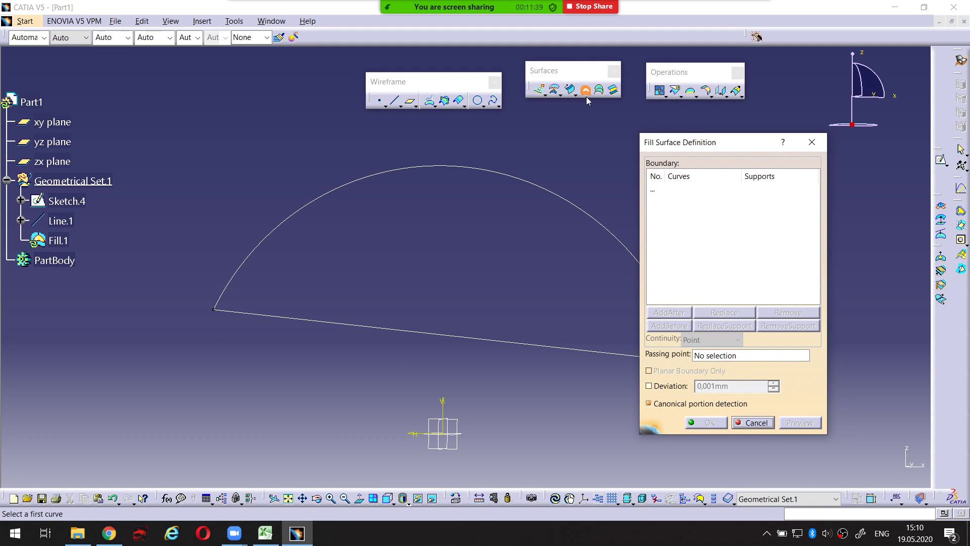
pyautogui.moveTo(585, 135); pyautogui.dragTo(519, 118, button='middle')
pyautogui.hotkey('ctrl', 'alt', 'd')
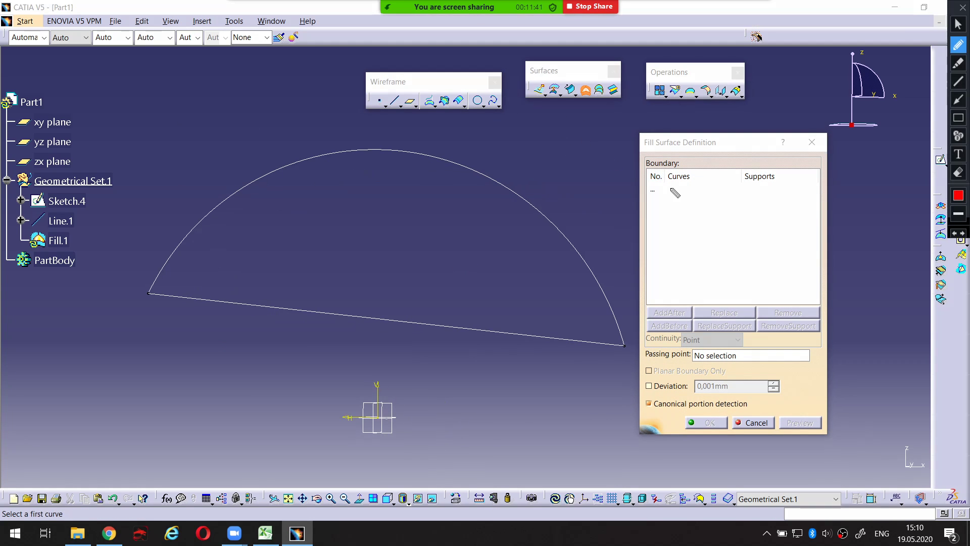
pyautogui.moveTo(659, 188)
pyautogui.mouseDown()
pyautogui.moveTo(648, 200)
pyautogui.moveTo(652, 297)
pyautogui.mouseUp()
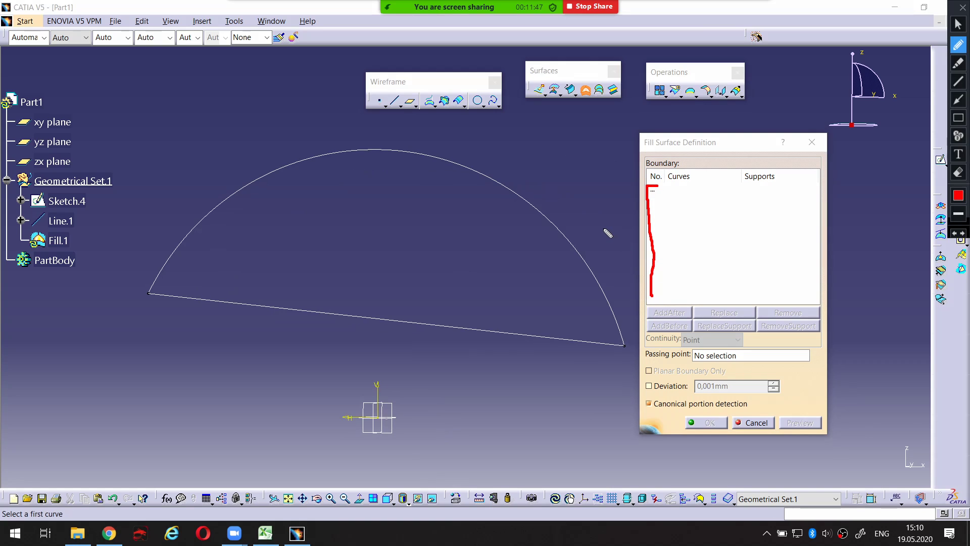
pyautogui.press('Escape')
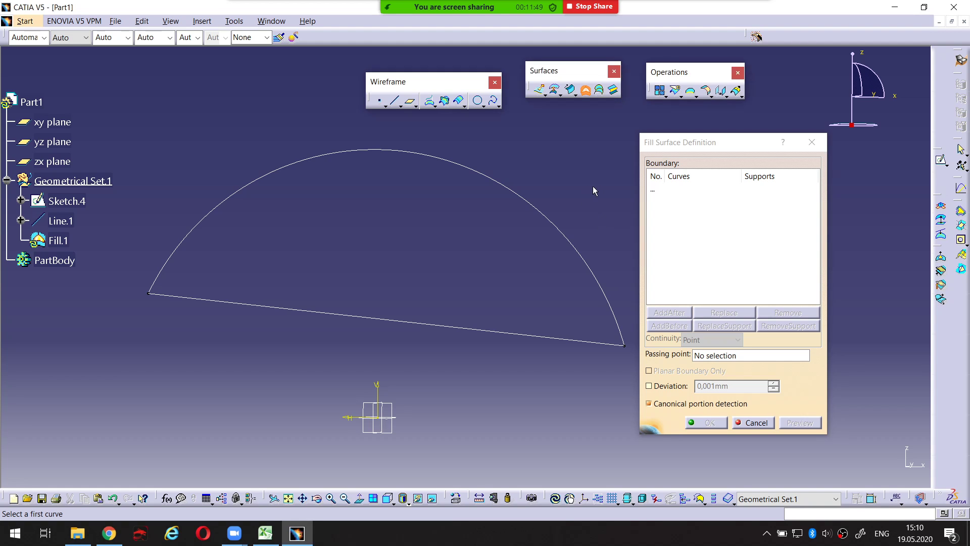
# Add Sketch.4 and Line.1 as the fill boundary curves, and mark the Closed Contour label and the curve list in red
pyautogui.click(83, 202)
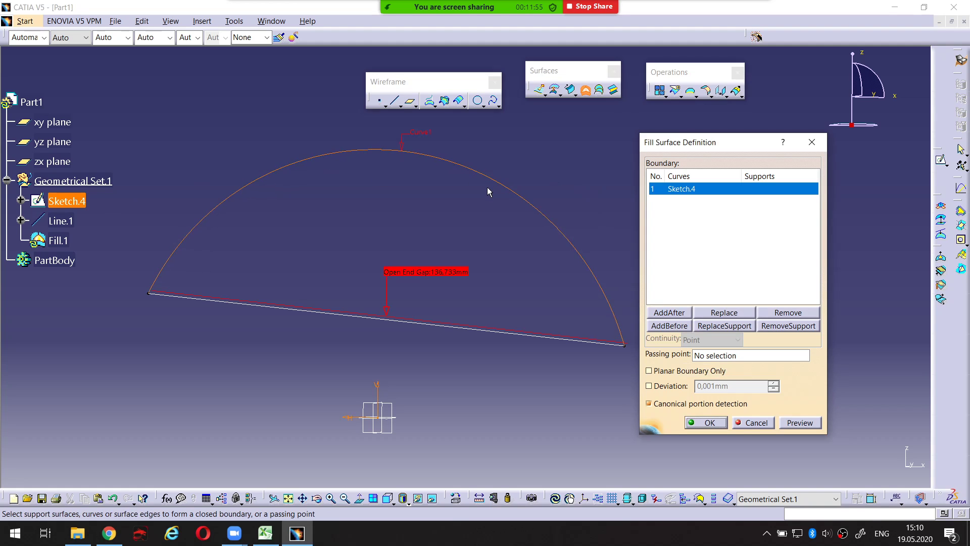
pyautogui.click(522, 332)
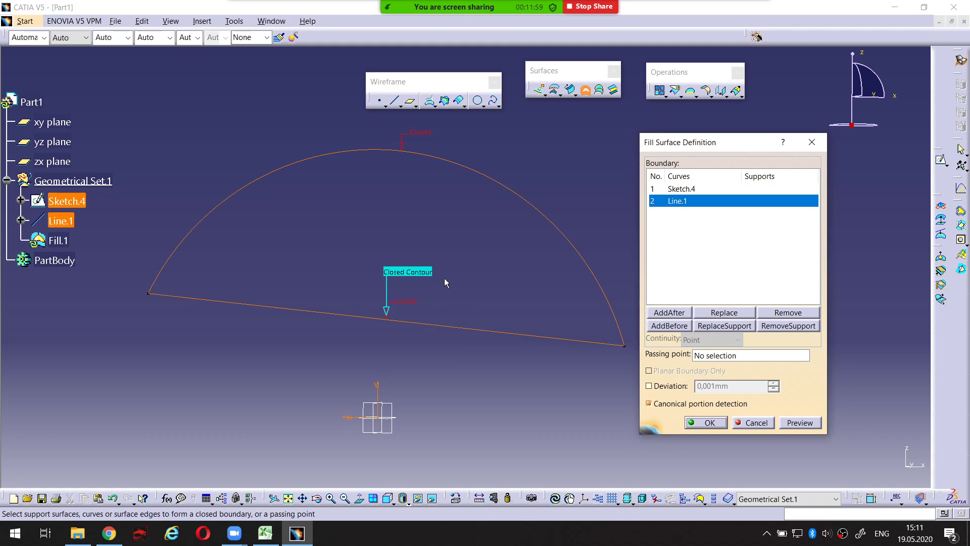
pyautogui.moveTo(435, 260)
pyautogui.mouseDown()
pyautogui.moveTo(378, 260)
pyautogui.moveTo(368, 272)
pyautogui.moveTo(386, 289)
pyautogui.moveTo(434, 289)
pyautogui.moveTo(450, 268)
pyautogui.moveTo(437, 263)
pyautogui.mouseUp()
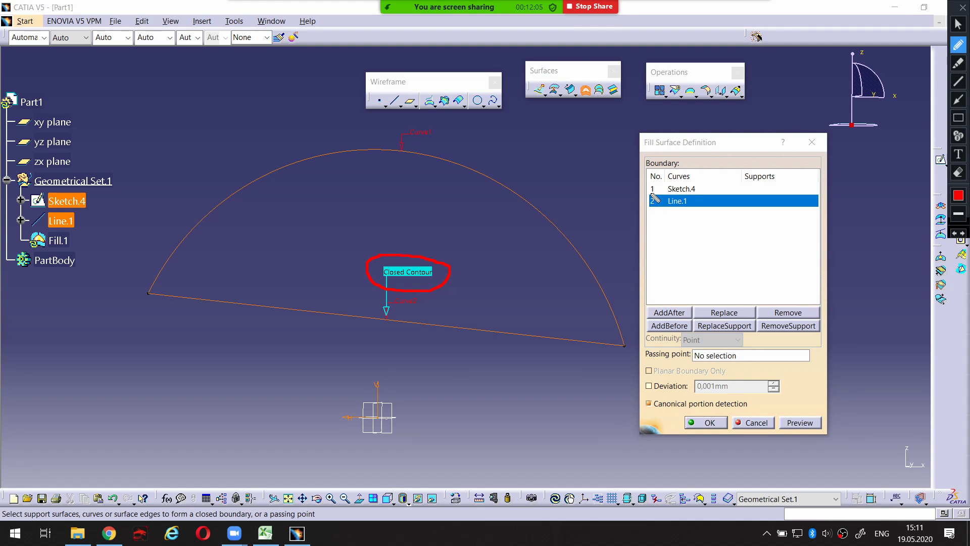
pyautogui.moveTo(651, 194)
pyautogui.mouseDown()
pyautogui.moveTo(700, 194)
pyautogui.moveTo(656, 208)
pyautogui.moveTo(687, 208)
pyautogui.mouseUp()
# Preview the fill surface and examine it at an angle
pyautogui.click(800, 422)
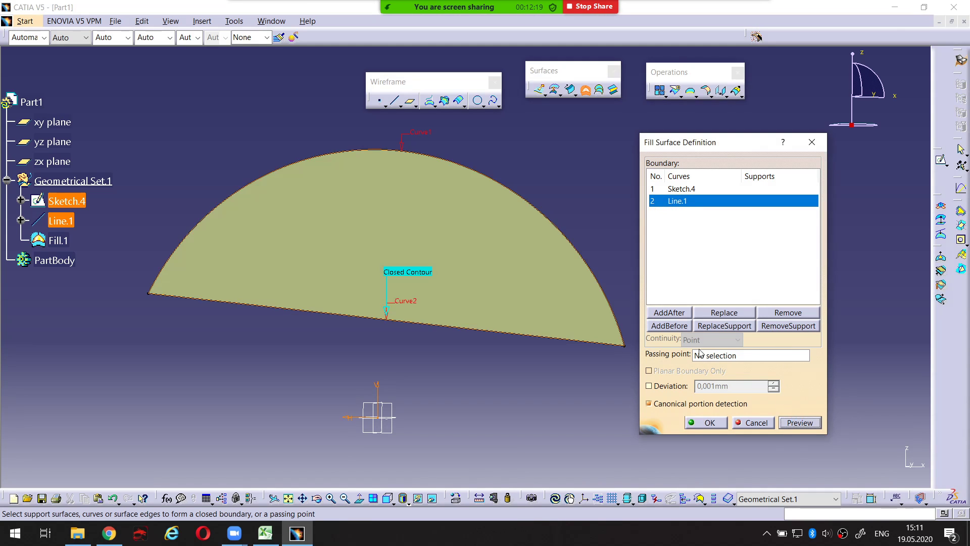
pyautogui.moveTo(605, 236); pyautogui.dragTo(565, 243, button='middle')
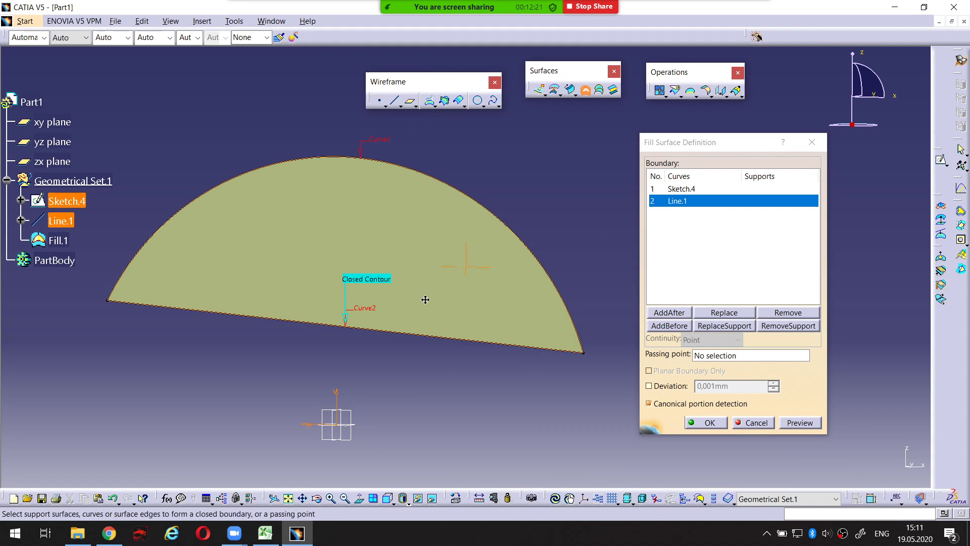
pyautogui.moveTo(425, 299); pyautogui.dragTo(457, 269, button='middle')
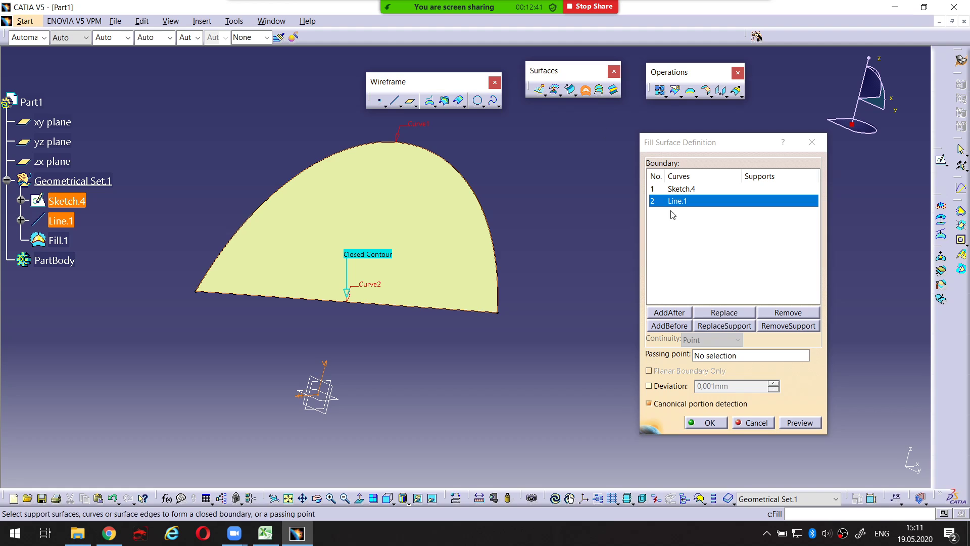
# Circle the fill's boundary list in red, clear the annotation, and cancel the fill surface
pyautogui.hotkey('ctrl', 'alt', 'd')
pyautogui.moveTo(670, 187)
pyautogui.mouseDown()
pyautogui.moveTo(648, 195)
pyautogui.moveTo(646, 281)
pyautogui.moveTo(677, 299)
pyautogui.moveTo(761, 286)
pyautogui.moveTo(772, 199)
pyautogui.moveTo(697, 180)
pyautogui.moveTo(673, 189)
pyautogui.mouseUp()
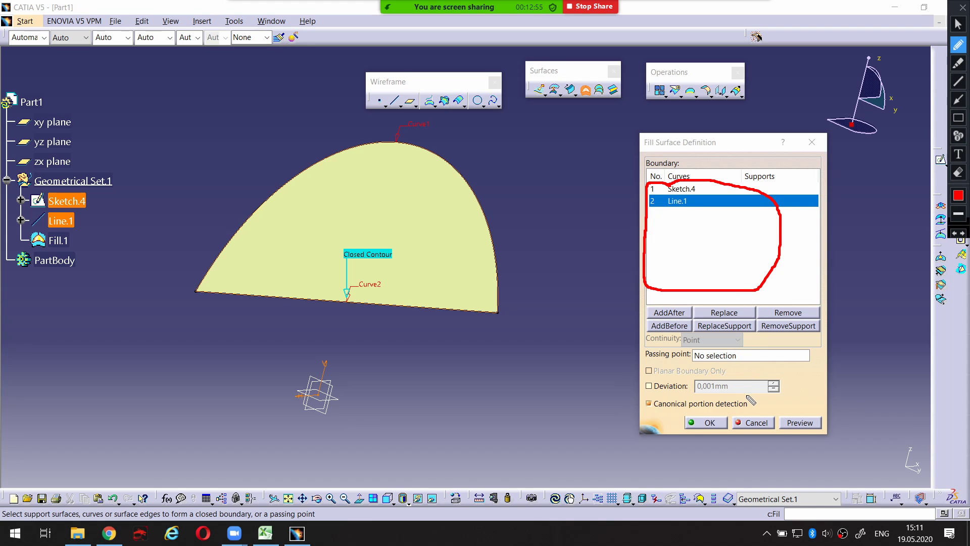
pyautogui.press('Escape')
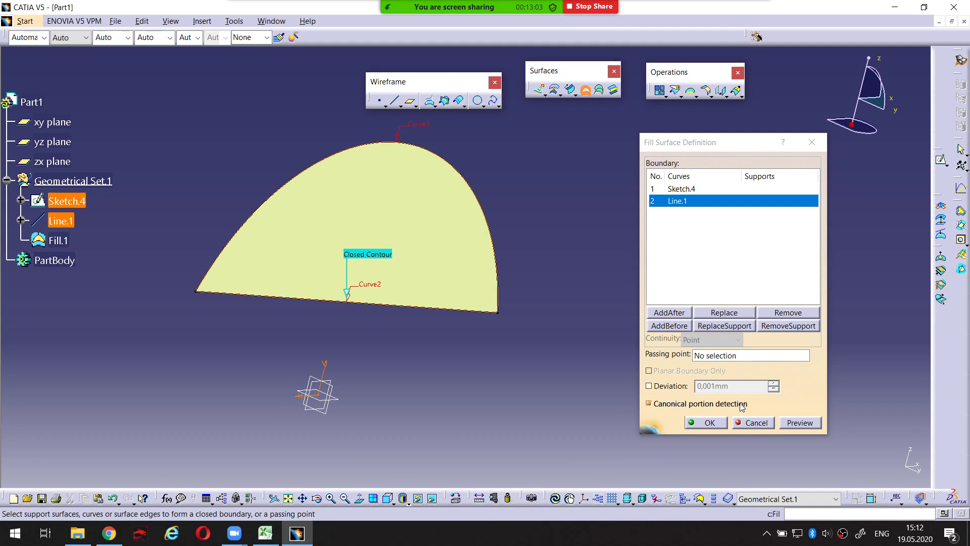
pyautogui.click(752, 422)
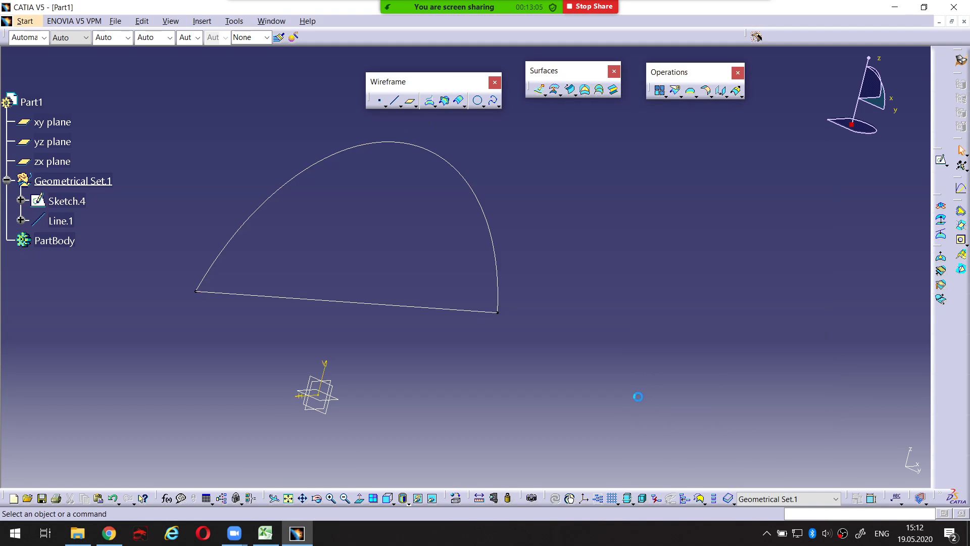
# Delete Line.1 and Sketch.4 from Geometrical Set.1
pyautogui.click(60, 221)
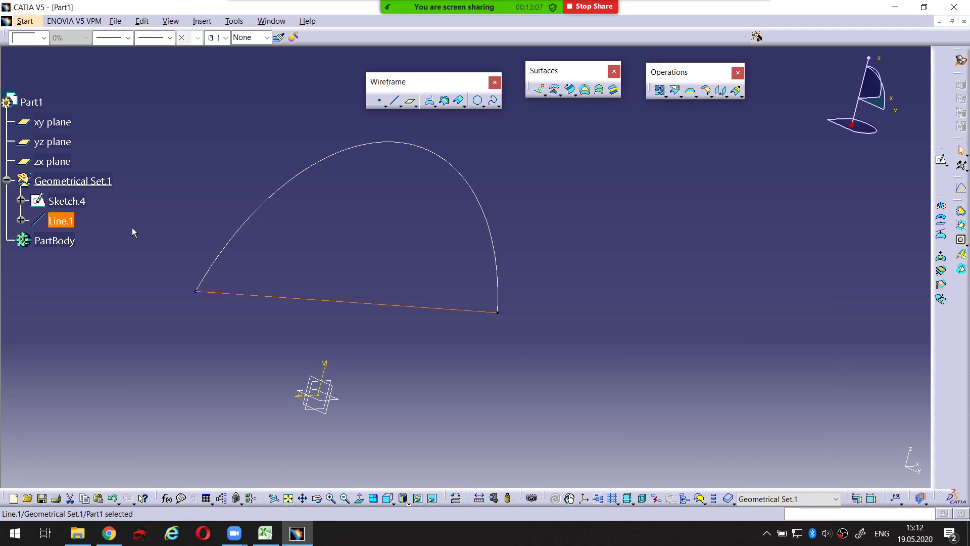
pyautogui.press('Delete')
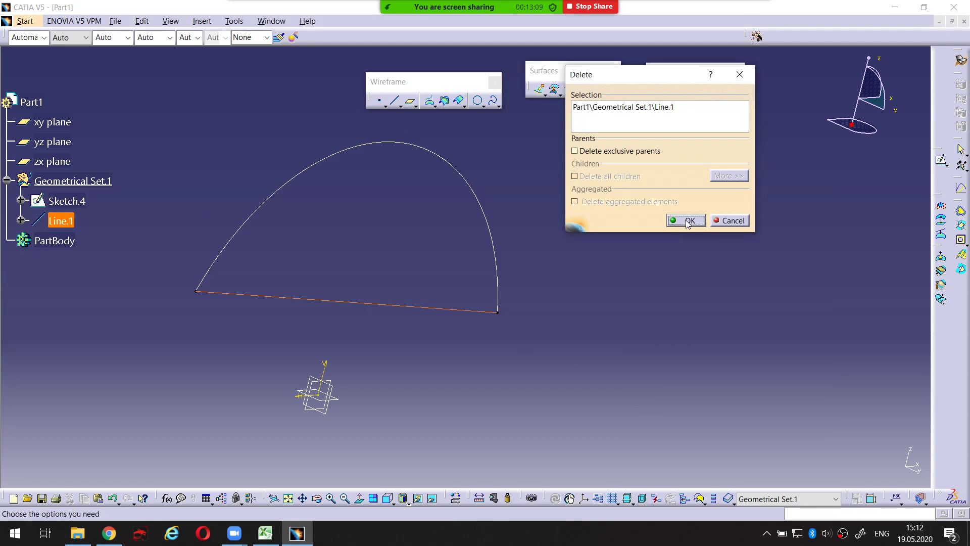
pyautogui.click(688, 223)
pyautogui.click(66, 201)
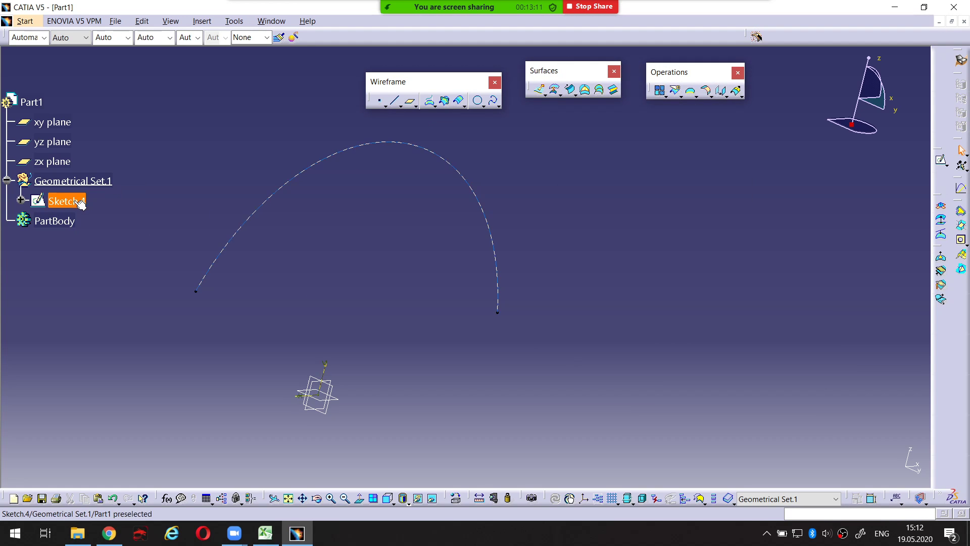
pyautogui.press('Delete')
pyautogui.moveTo(429, 245)
pyautogui.mouseDown(button='middle')
pyautogui.moveTo(451, 223)
pyautogui.moveTo(407, 251)
pyautogui.moveTo(425, 279)
pyautogui.moveTo(398, 252)
pyautogui.moveTo(377, 288)
pyautogui.moveTo(390, 245)
pyautogui.moveTo(381, 267)
pyautogui.moveTo(411, 307)
pyautogui.moveTo(415, 280)
pyautogui.moveTo(578, 281)
pyautogui.mouseUp(button='middle')
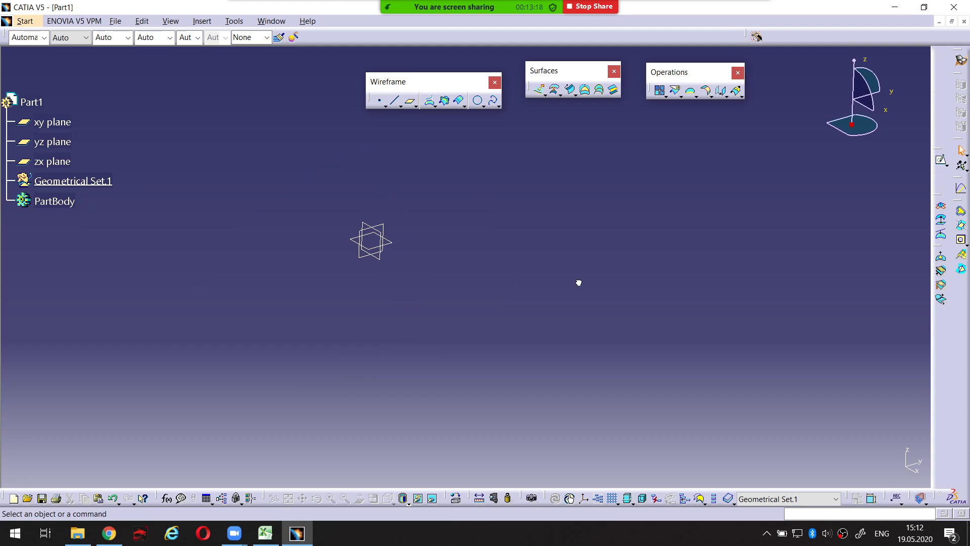
# Sketch a single slanted line on the xy plane, on the positive H side of the origin, and leave the sketch
pyautogui.click(940, 163)
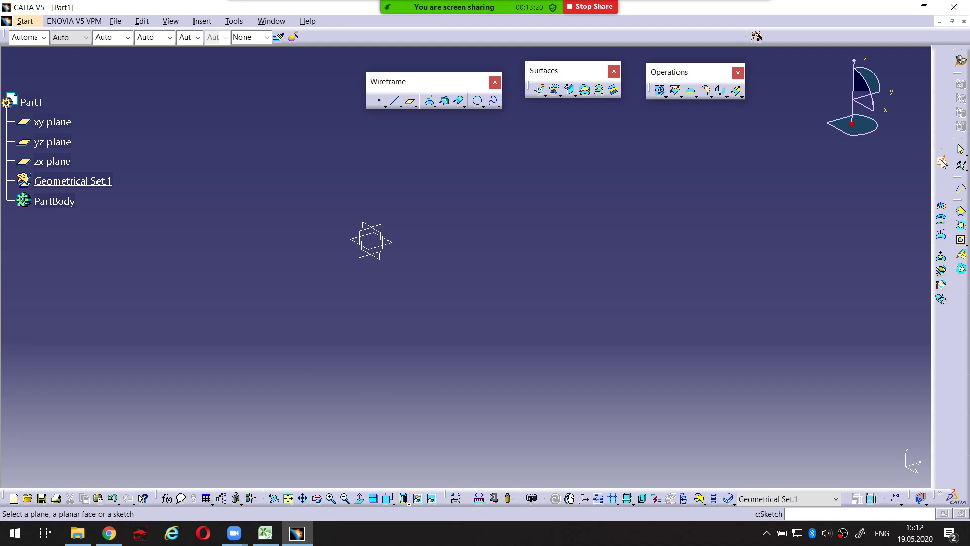
pyautogui.click(383, 242)
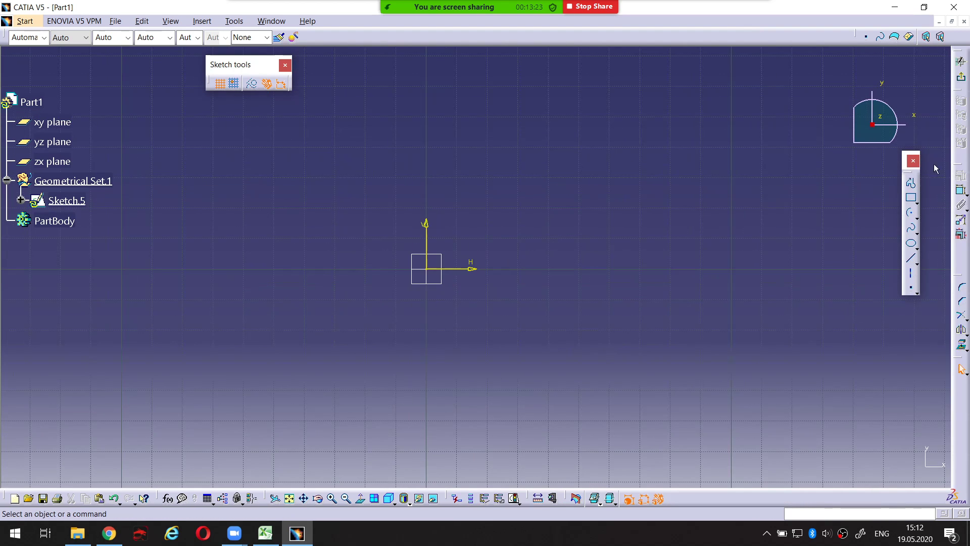
pyautogui.click(913, 183)
pyautogui.click(698, 105)
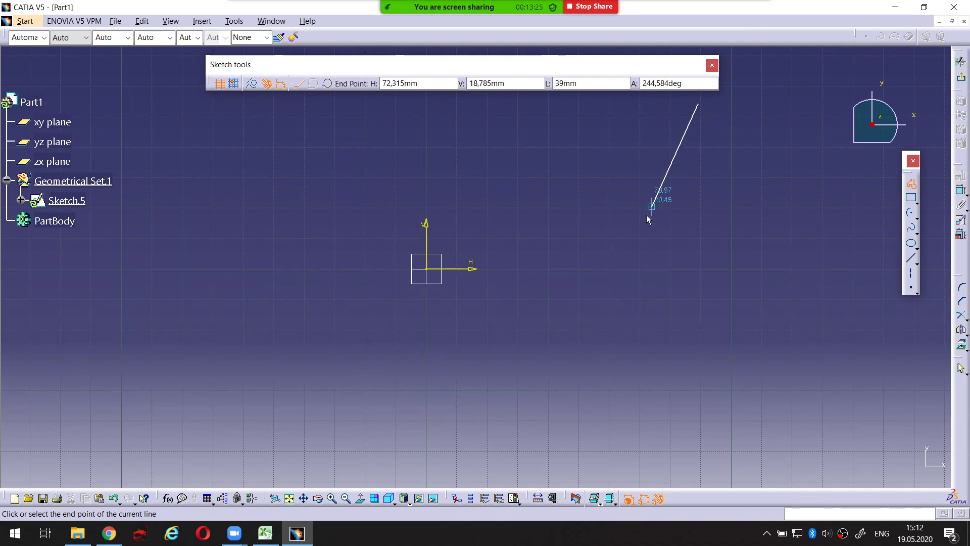
pyautogui.click(588, 397)
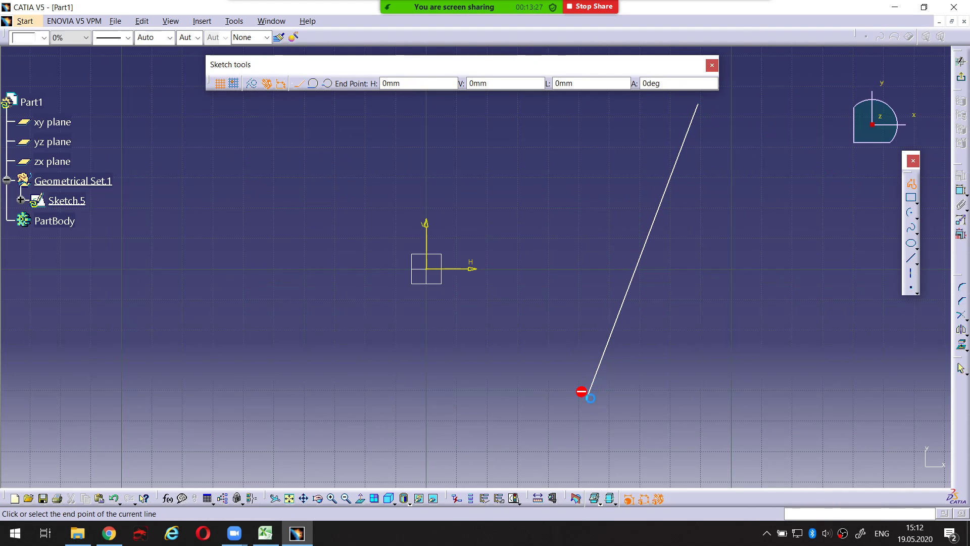
pyautogui.press('Escape')
pyautogui.click(962, 79)
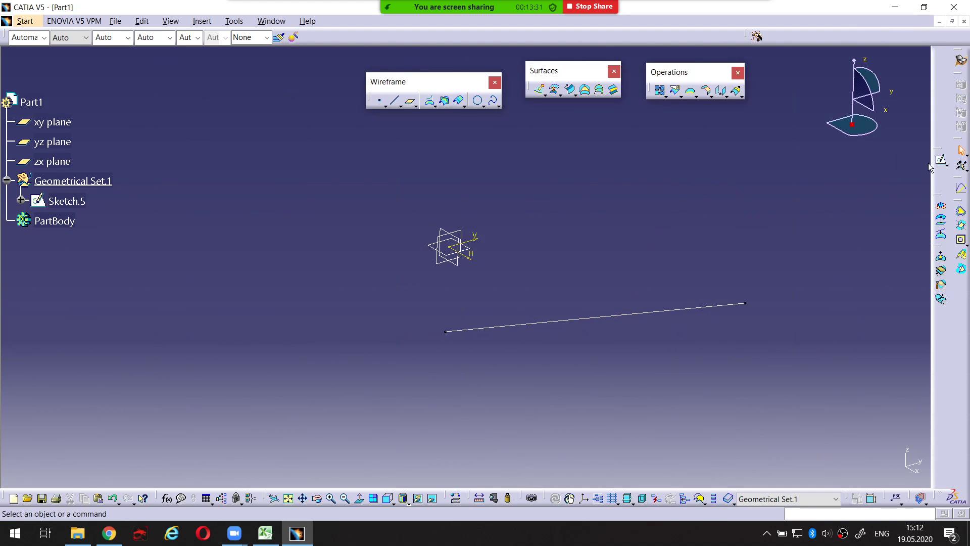
# Sketch a single slanted line on the yz plane, above the H axis and falling towards positive H, and leave the sketch
pyautogui.click(941, 161)
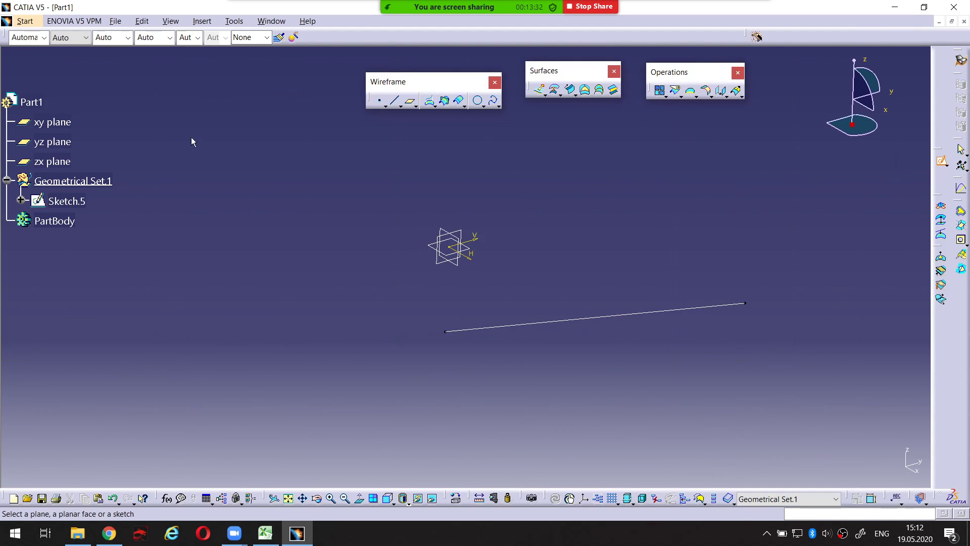
pyautogui.click(66, 145)
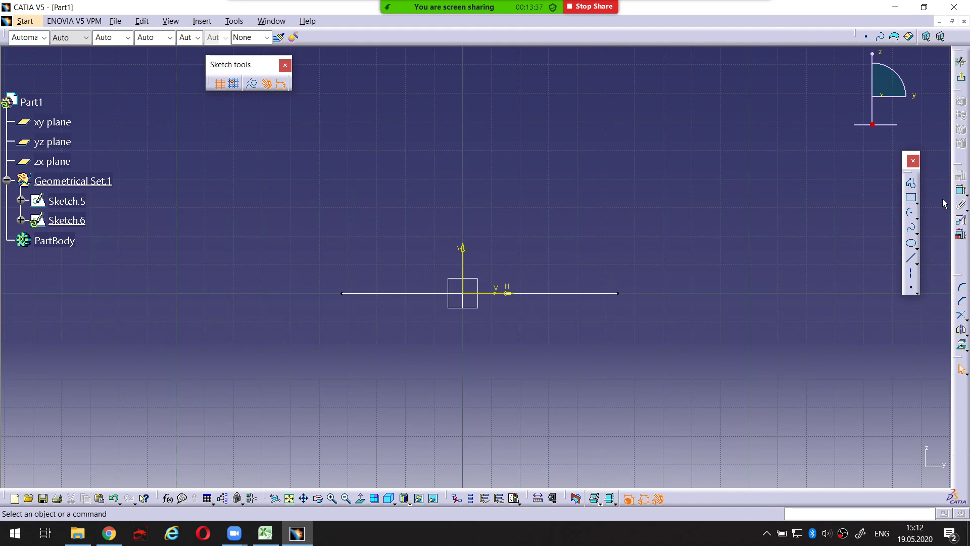
pyautogui.click(911, 183)
pyautogui.click(657, 172)
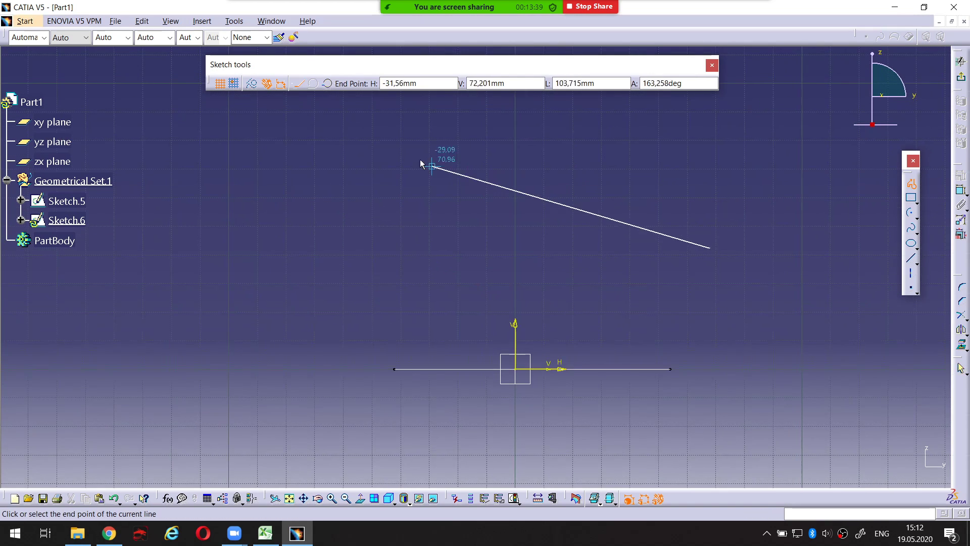
pyautogui.click(349, 135)
pyautogui.press('Escape')
pyautogui.click(961, 76)
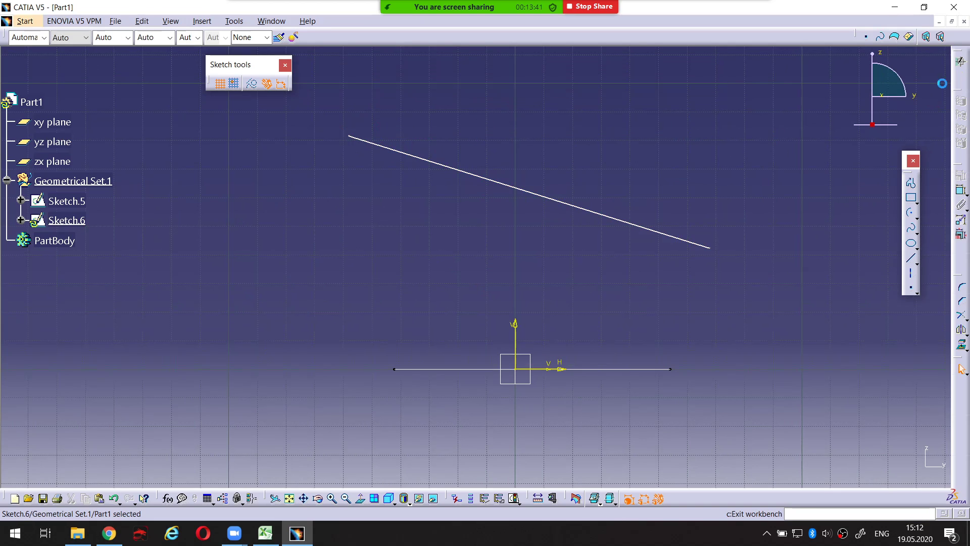
# Create a Point-Point line from an endpoint of Sketch.5 to the endpoint of Sketch.6 on the same side
pyautogui.moveTo(659, 221); pyautogui.dragTo(599, 291, button='middle')
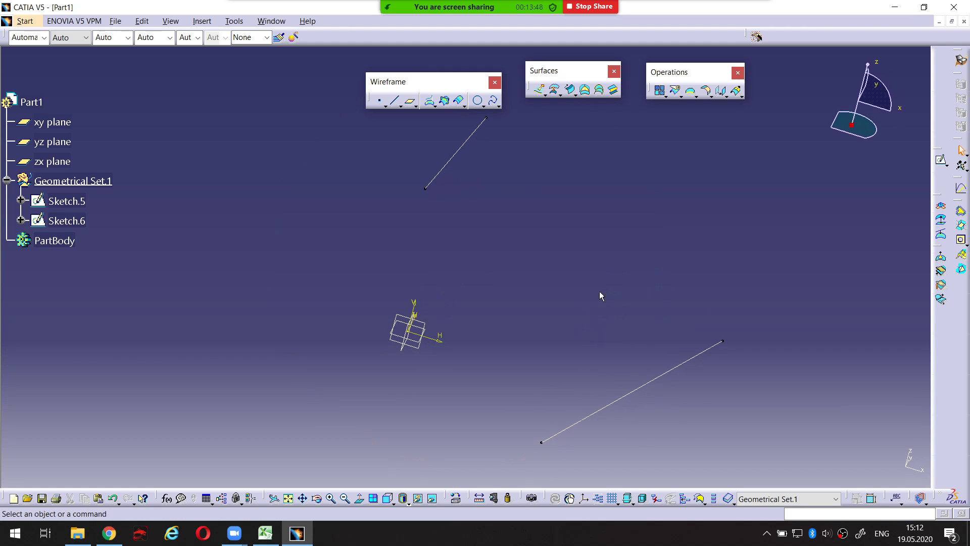
pyautogui.click(426, 191)
pyautogui.keyDown('ctrl'); pyautogui.click(543, 444); pyautogui.keyUp('ctrl')
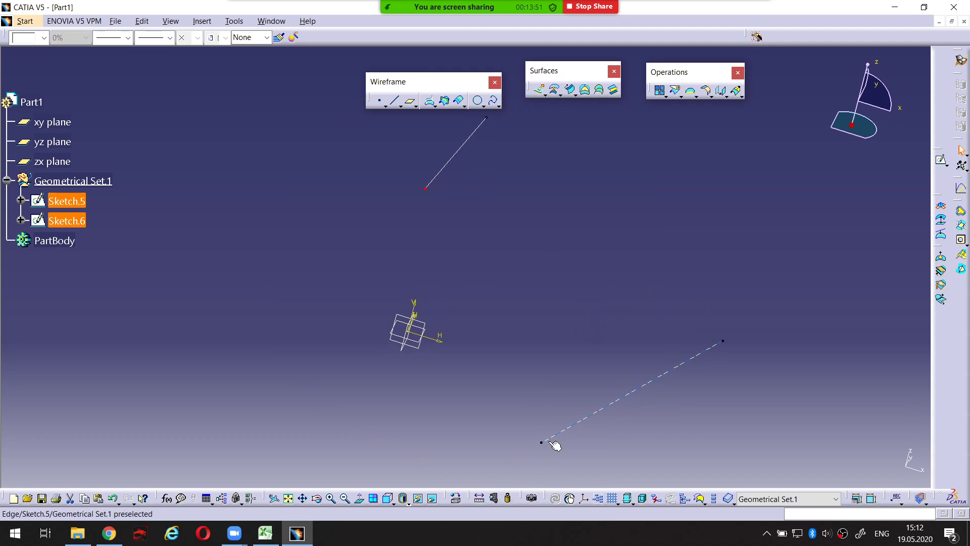
pyautogui.click(513, 296)
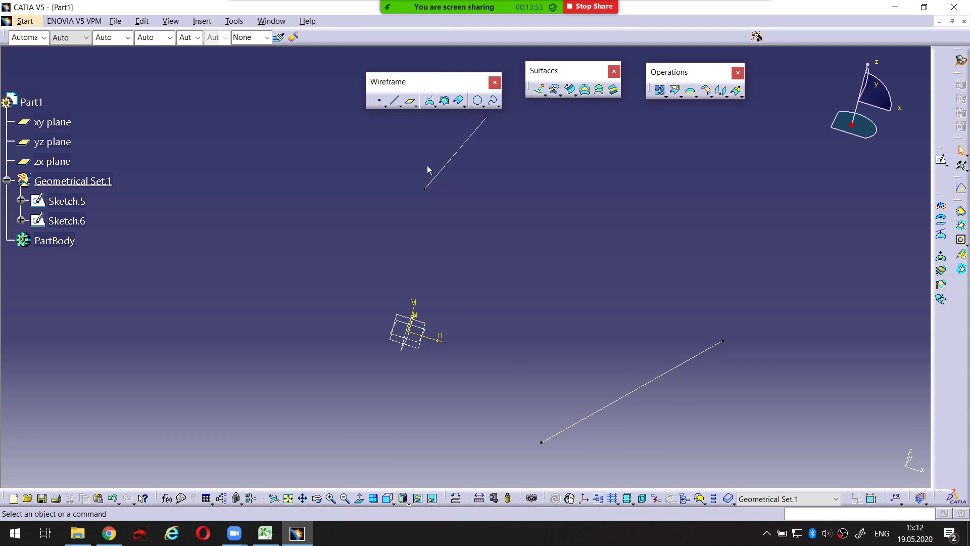
pyautogui.click(397, 103)
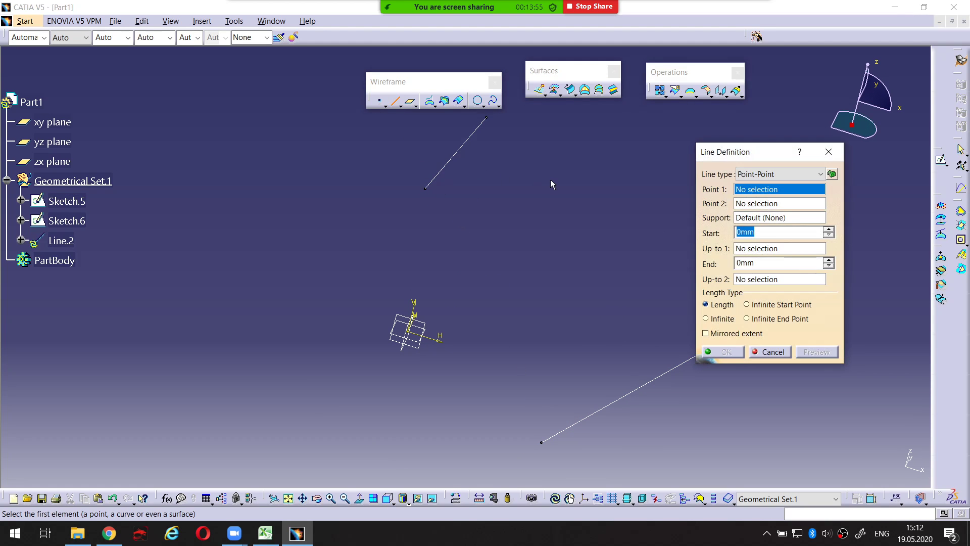
pyautogui.hotkey('ctrl', 'alt', 'd')
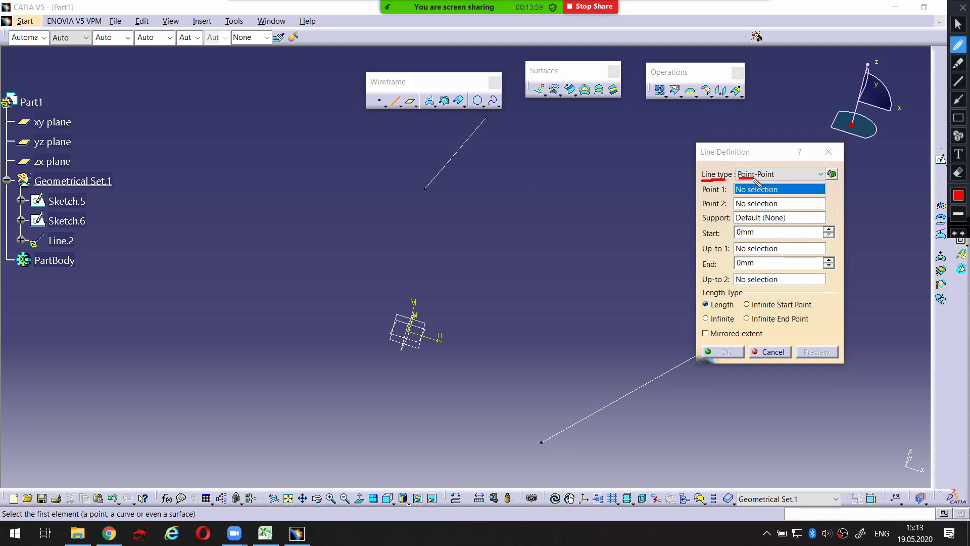
pyautogui.hotkey('ctrl', 'alt', 'd')
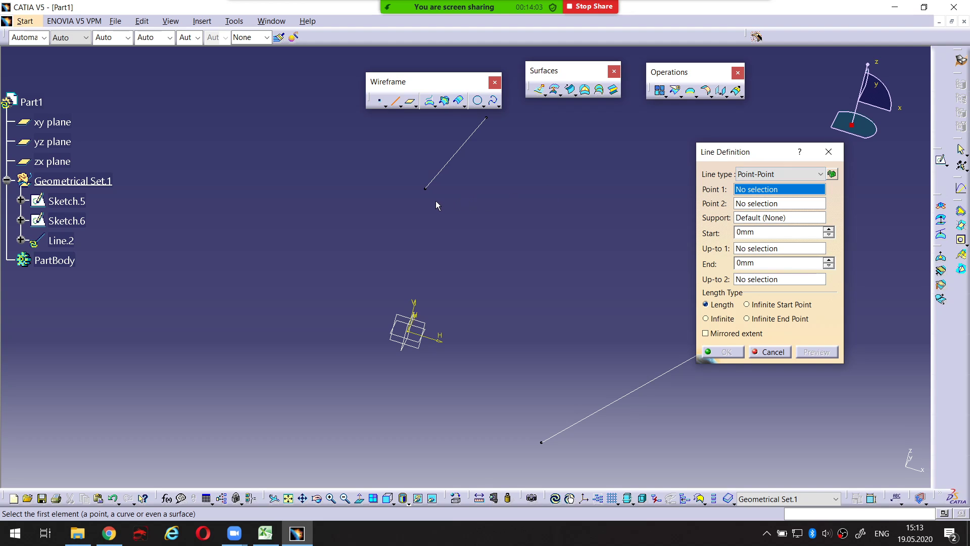
pyautogui.click(544, 443)
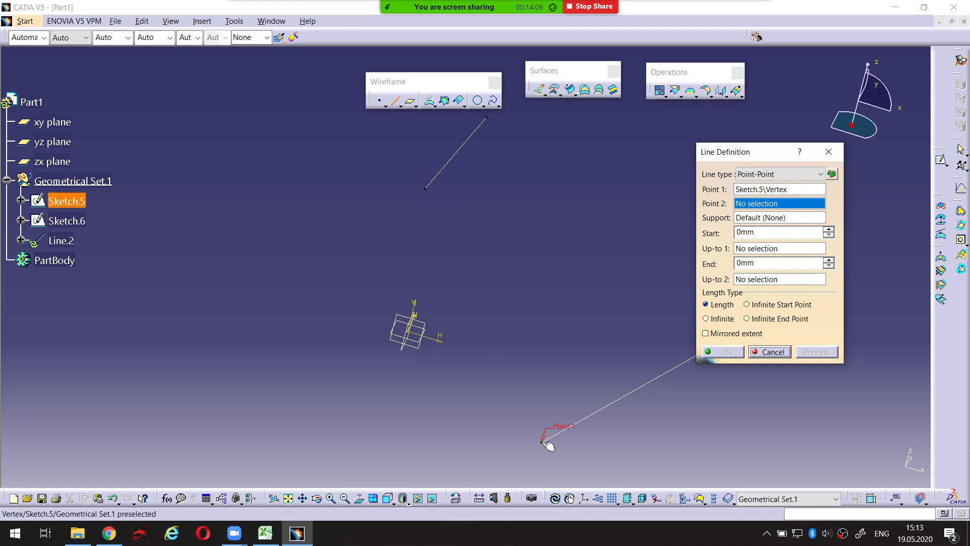
pyautogui.click(426, 189)
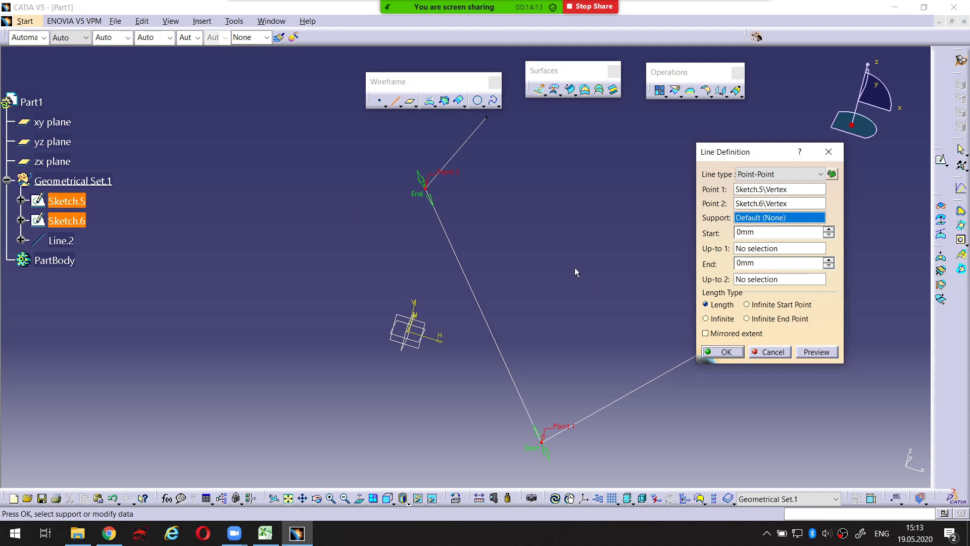
pyautogui.click(722, 352)
# Create a second Point-Point line joining the remaining free endpoints of Sketch.5 and Sketch.6
pyautogui.moveTo(659, 277); pyautogui.dragTo(424, 300, button='middle')
pyautogui.moveTo(551, 244); pyautogui.dragTo(465, 226, button='middle')
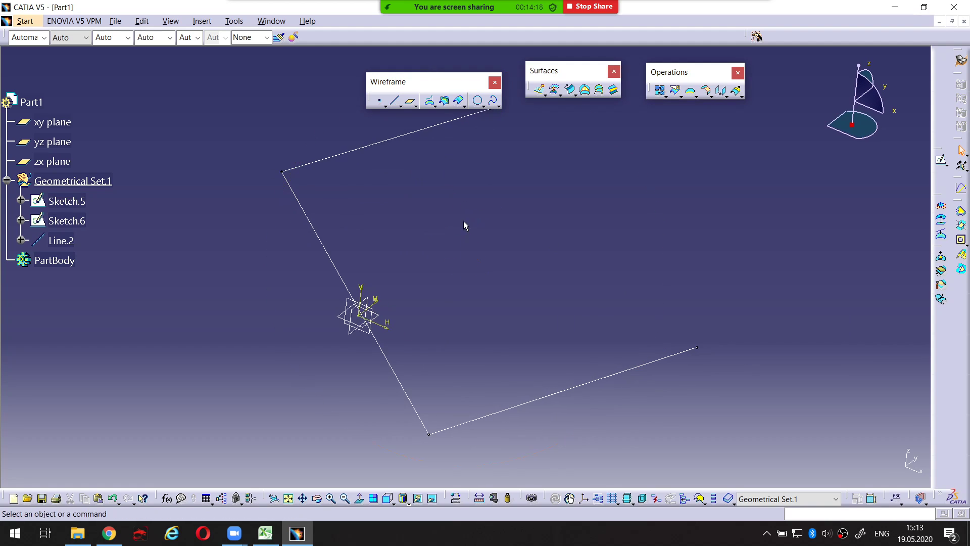
pyautogui.click(396, 102)
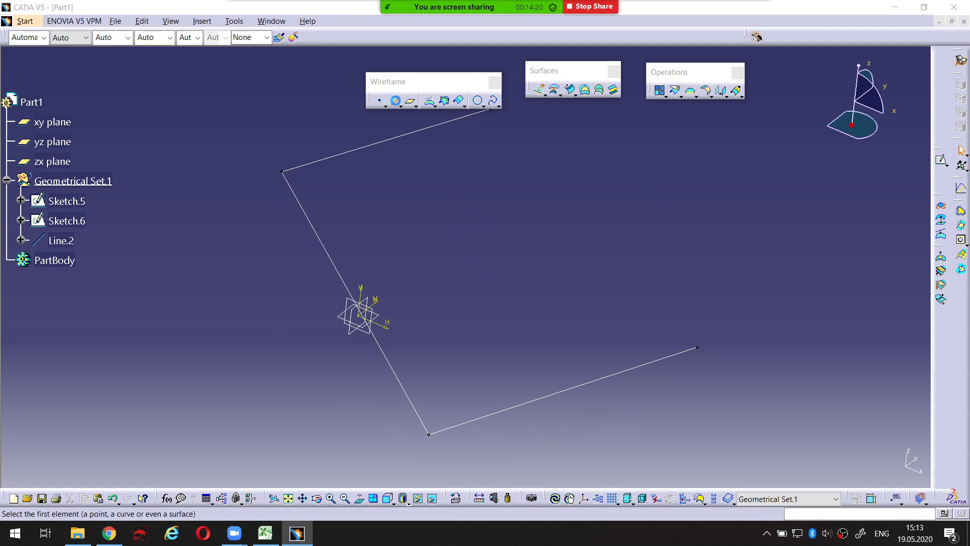
pyautogui.click(647, 386)
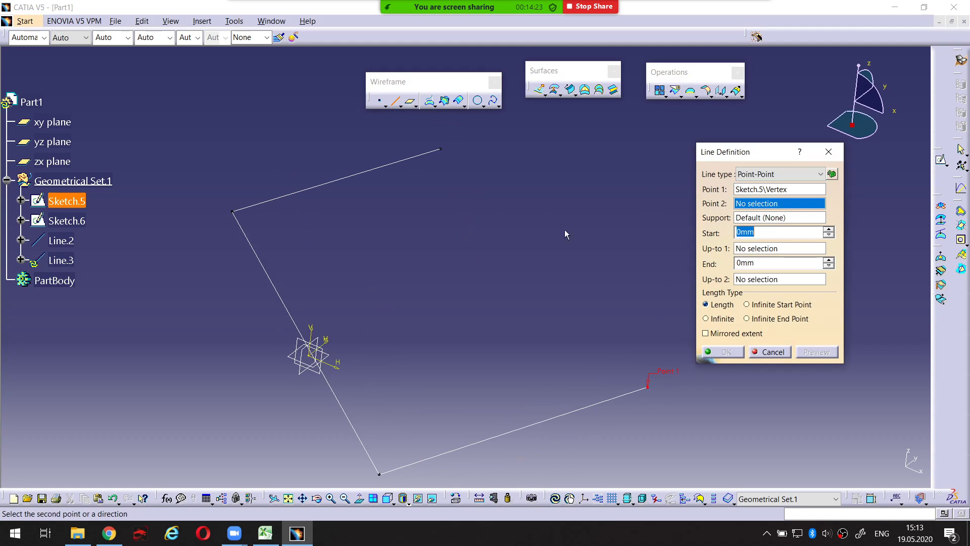
pyautogui.click(441, 147)
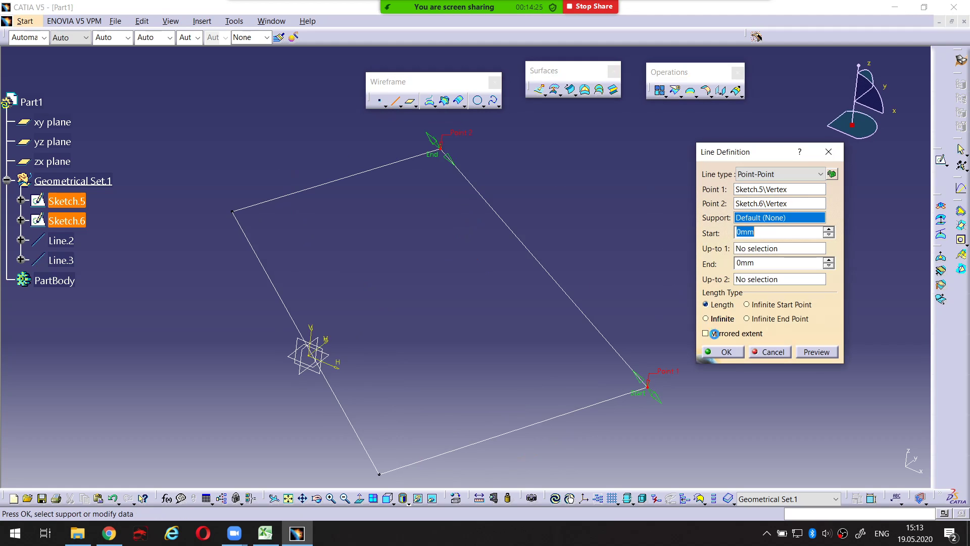
pyautogui.click(726, 352)
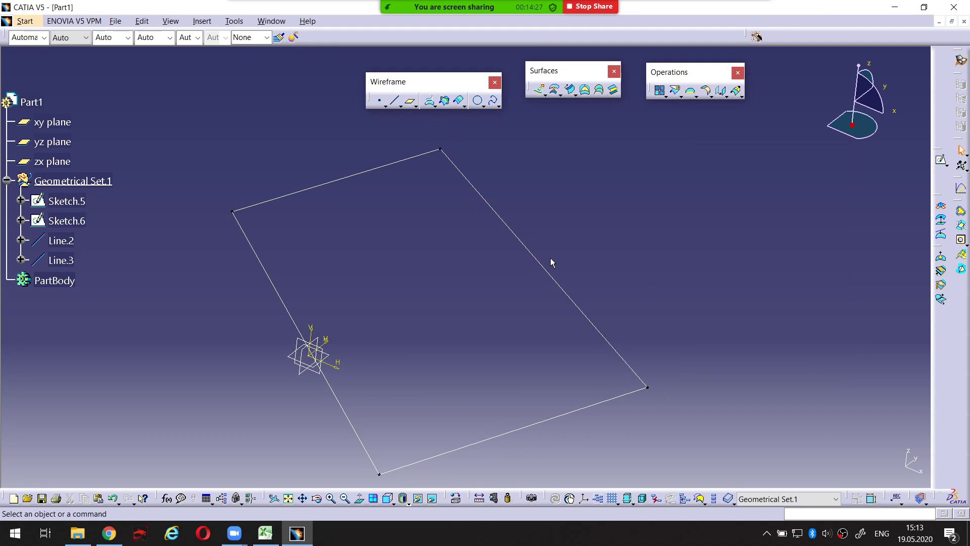
# Select the four edges of the contour one by one to examine them, and clear the selection
pyautogui.moveTo(487, 344); pyautogui.dragTo(546, 311, button='middle')
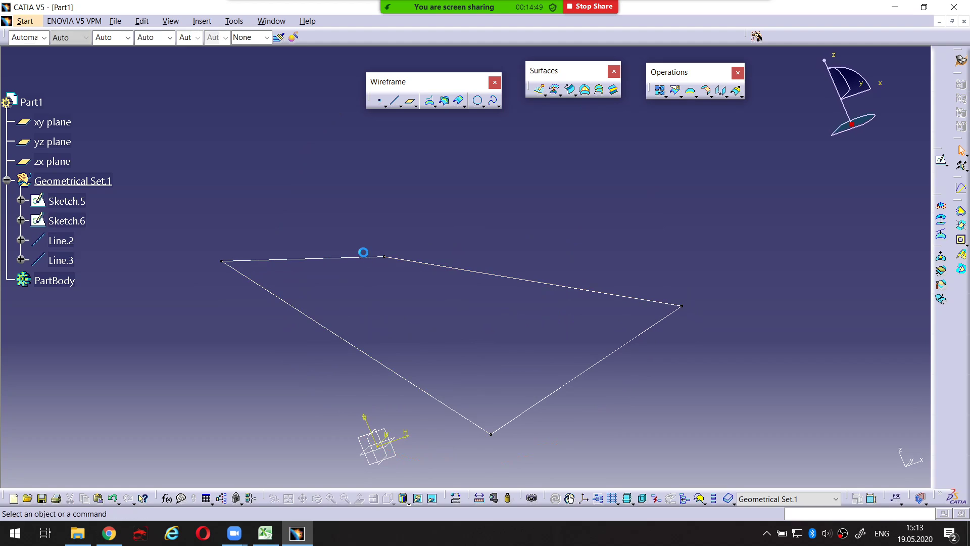
pyautogui.click(359, 258)
pyautogui.click(327, 330)
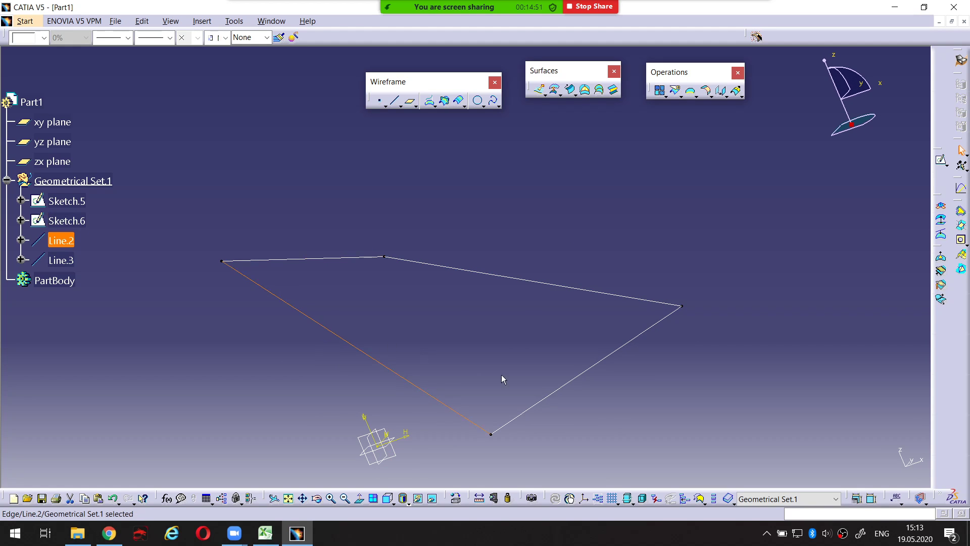
pyautogui.click(553, 391)
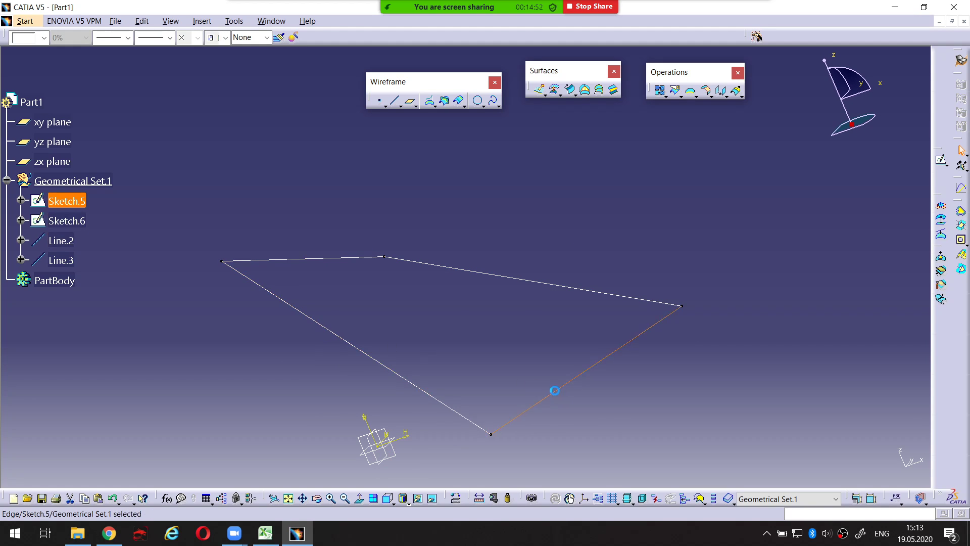
pyautogui.click(654, 302)
pyautogui.click(529, 238)
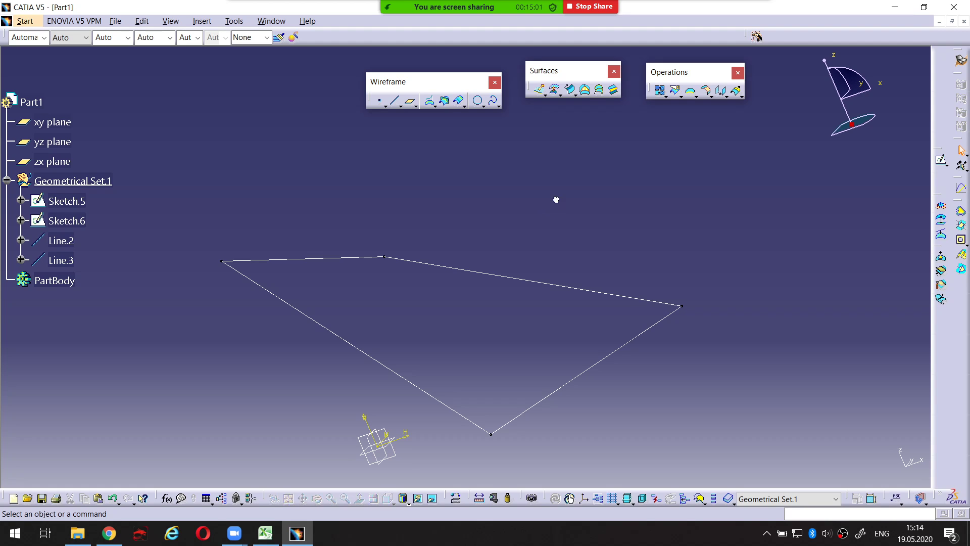
# Start a Fill surface with Sketch.6 and Line.2 as its first two boundary curves
pyautogui.click(586, 91)
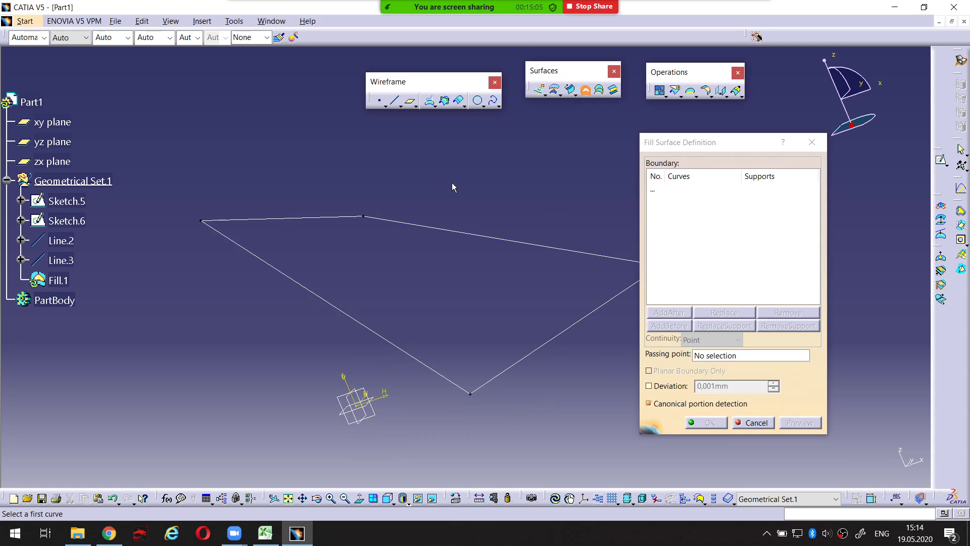
pyautogui.moveTo(452, 183)
pyautogui.mouseDown(button='middle')
pyautogui.moveTo(457, 195)
pyautogui.moveTo(435, 190)
pyautogui.mouseUp(button='middle')
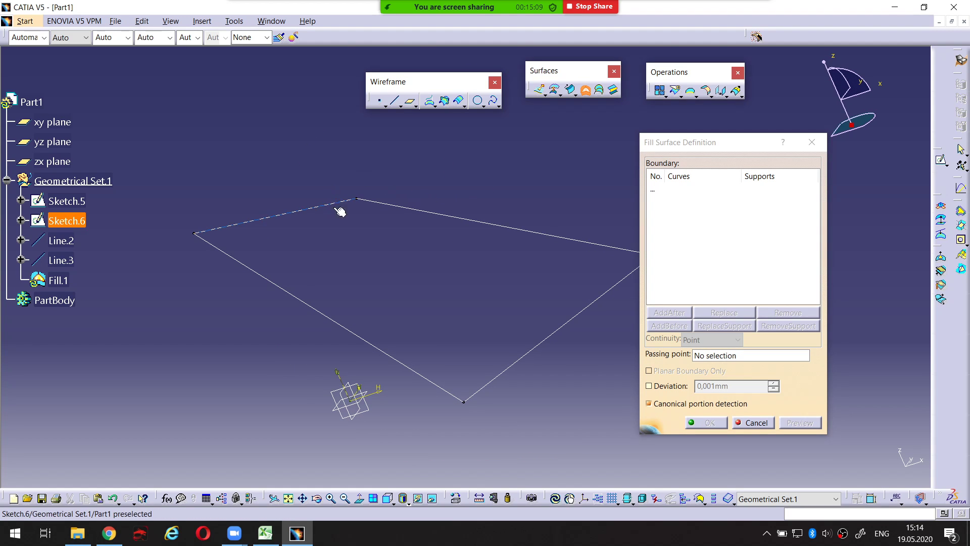
pyautogui.click(319, 207)
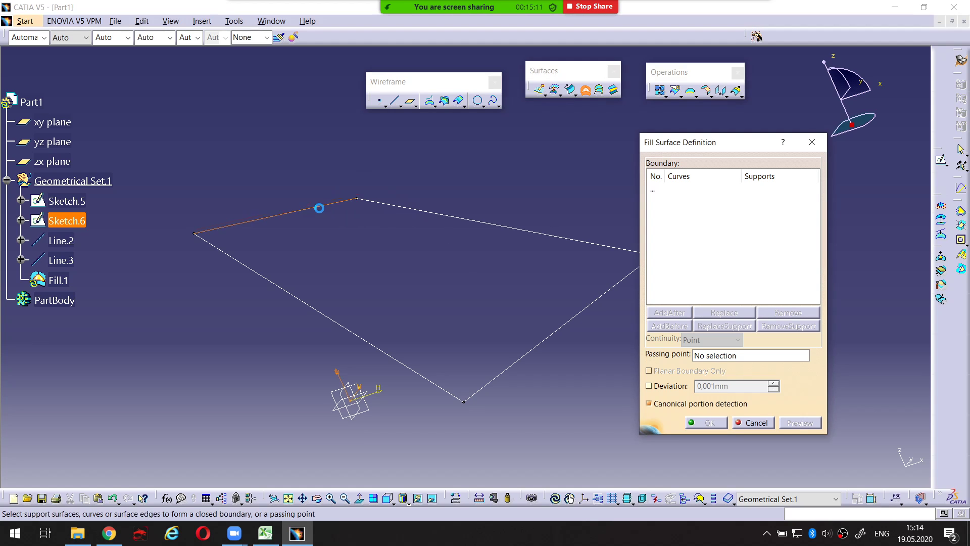
pyautogui.click(287, 292)
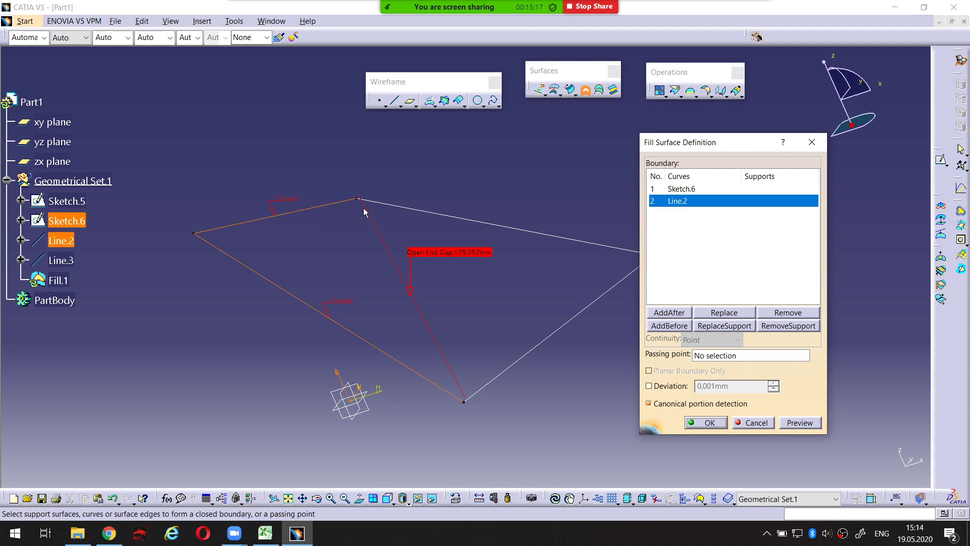
# Circle the Open End Gap label on the fill boundary in red, and clear the annotation
pyautogui.hotkey('ctrl', 'alt', 'd')
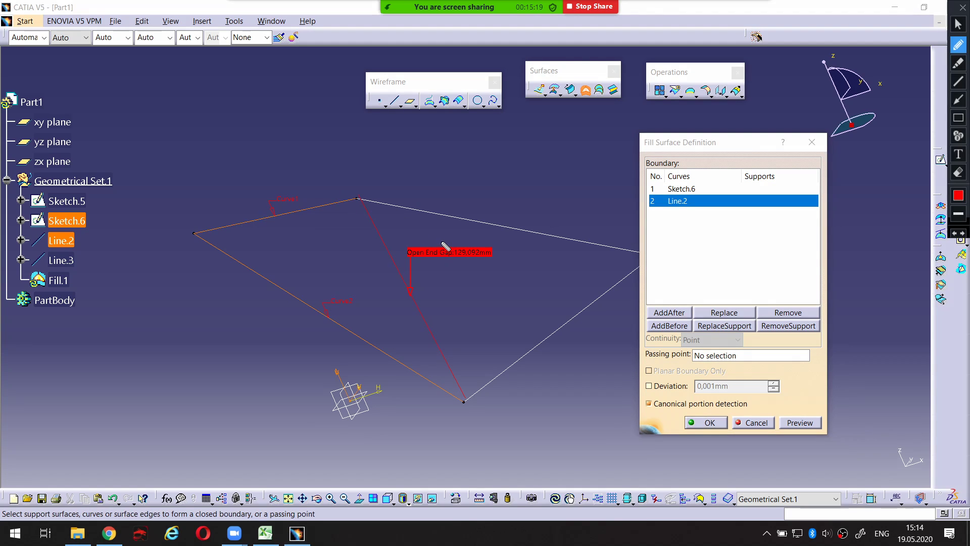
pyautogui.moveTo(436, 240); pyautogui.dragTo(413, 240)
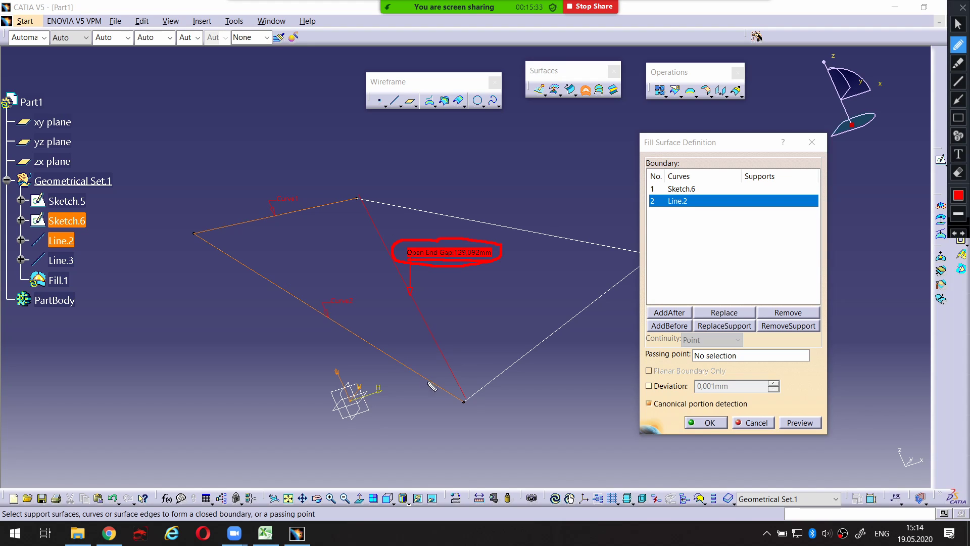
pyautogui.press('Escape')
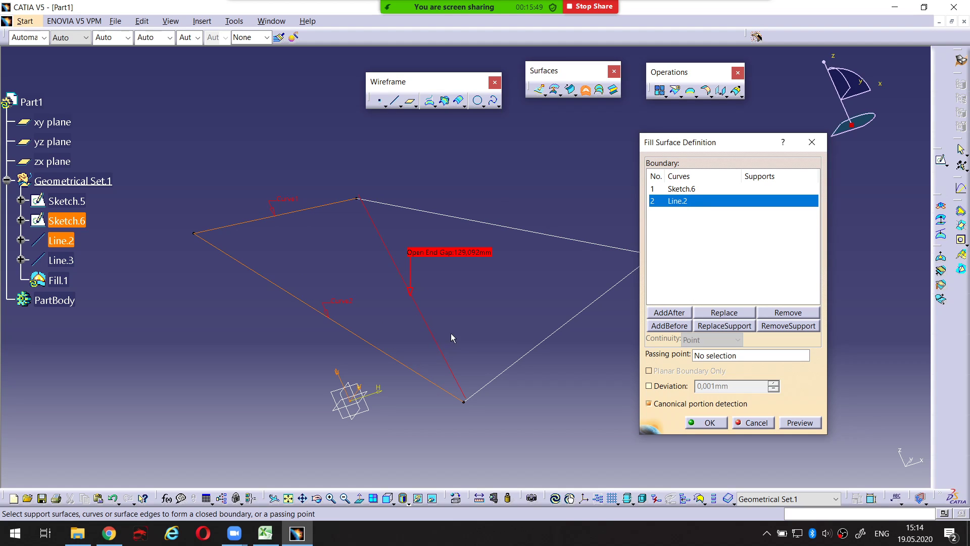
# Add Sketch.5 and Line.3 to the fill boundary to close the contour
pyautogui.click(558, 329)
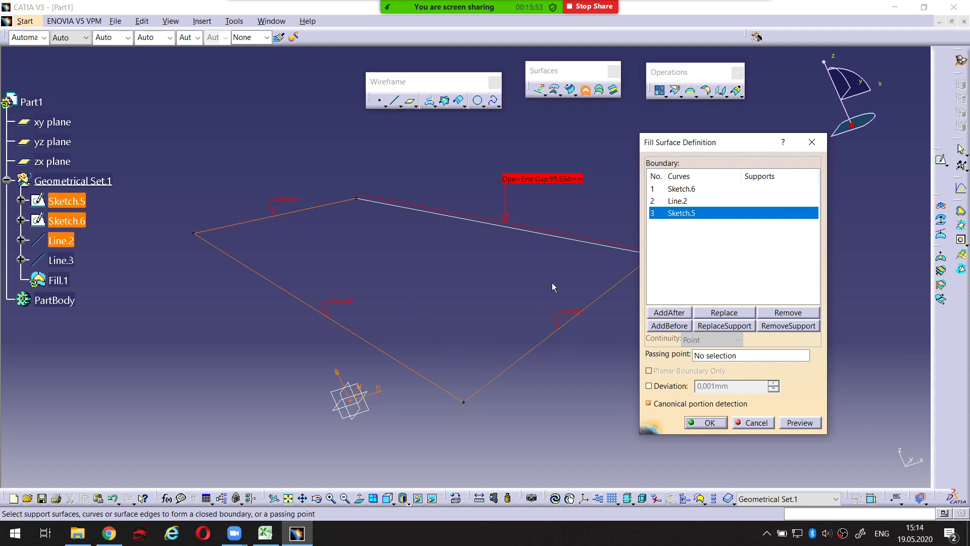
pyautogui.moveTo(552, 284); pyautogui.dragTo(422, 323, button='middle')
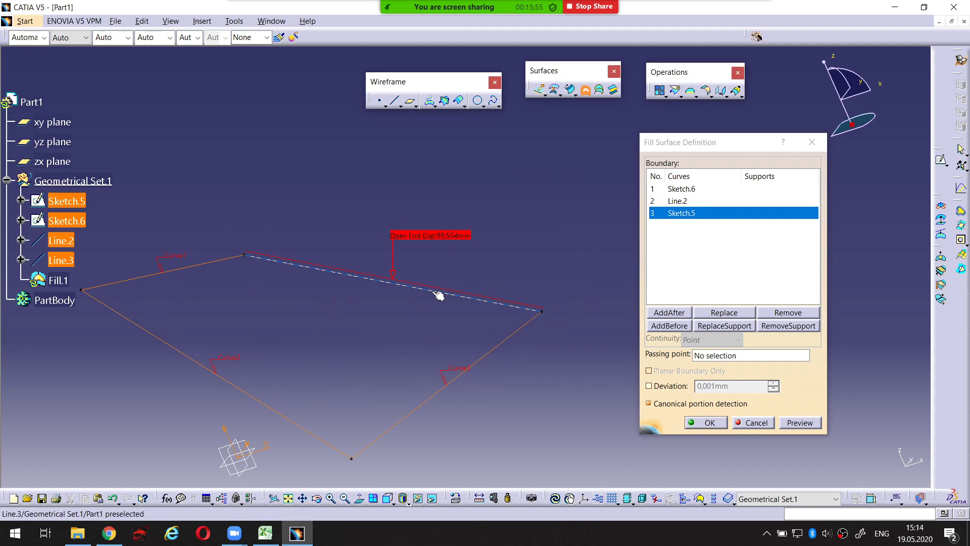
pyautogui.click(431, 301)
pyautogui.moveTo(444, 260); pyautogui.dragTo(470, 240, button='middle')
# Circle and underline the Closed Contour label in red, and clear the annotation
pyautogui.hotkey('ctrl', 'alt', 'd')
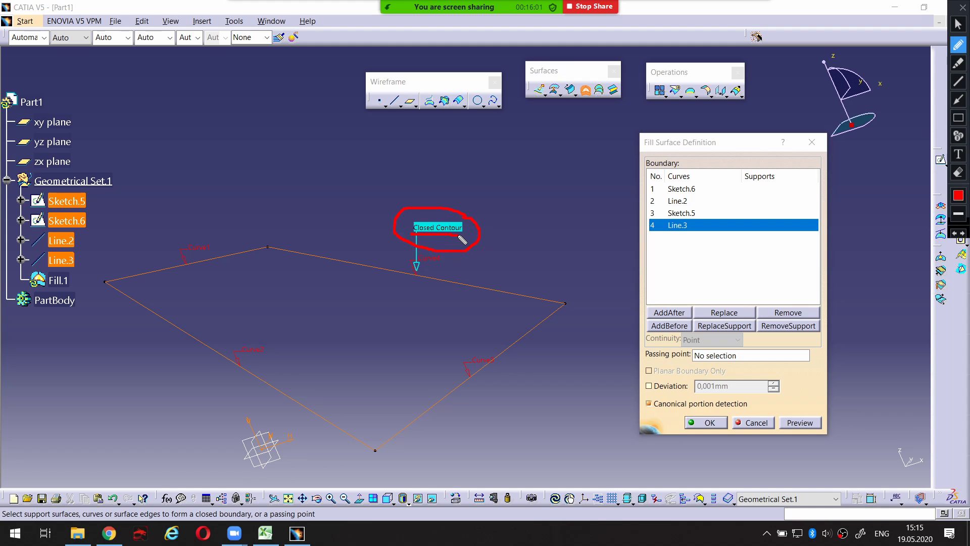
pyautogui.hotkey('ctrl', 'alt', 'd')
pyautogui.moveTo(493, 246); pyautogui.dragTo(542, 210, button='middle')
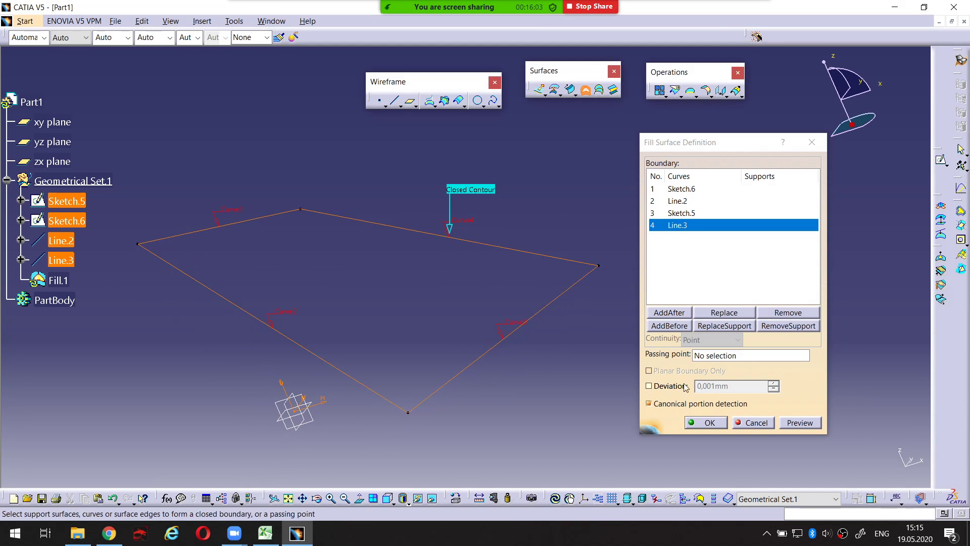
# Create the fill surface from the four boundary curves and view it from different angles
pyautogui.click(710, 423)
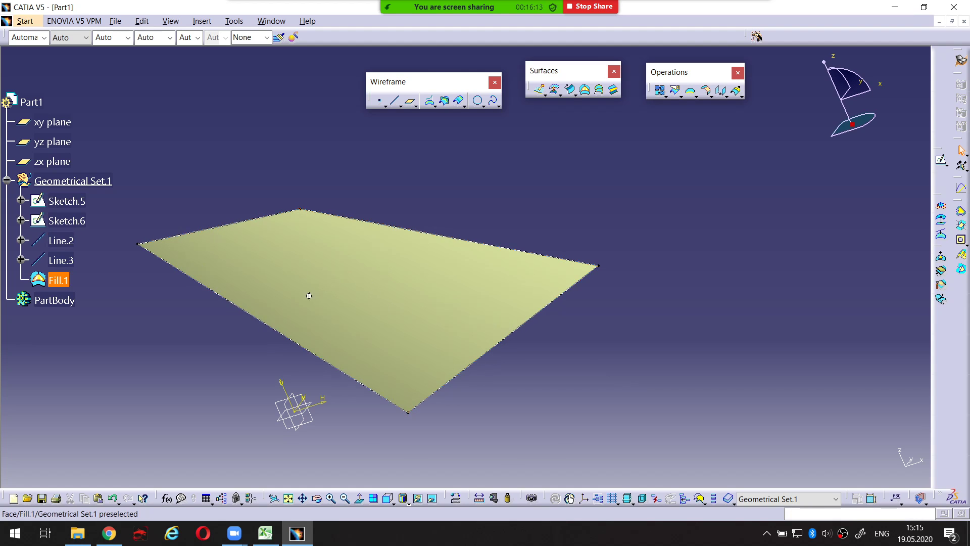
pyautogui.moveTo(309, 296); pyautogui.dragTo(474, 308, button='middle')
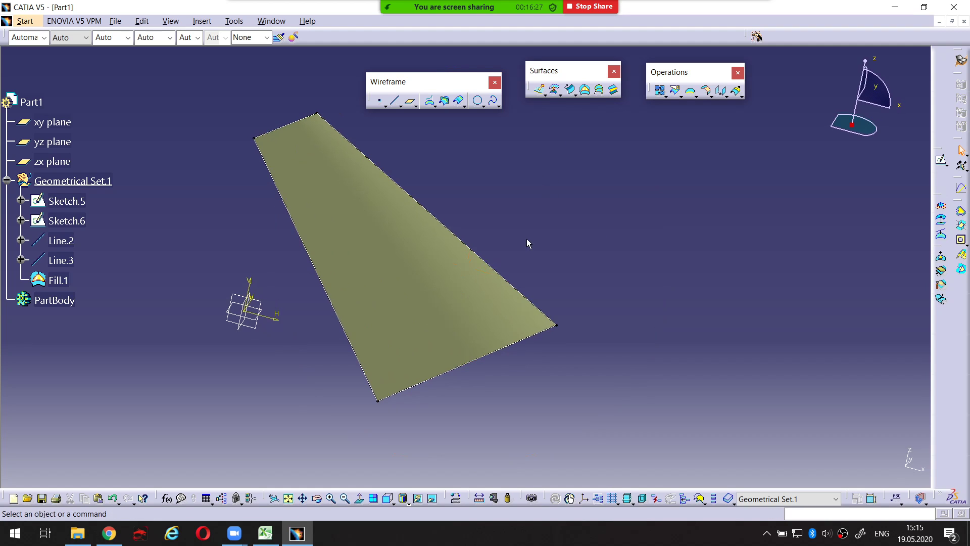
pyautogui.moveTo(527, 243); pyautogui.dragTo(470, 238, button='middle')
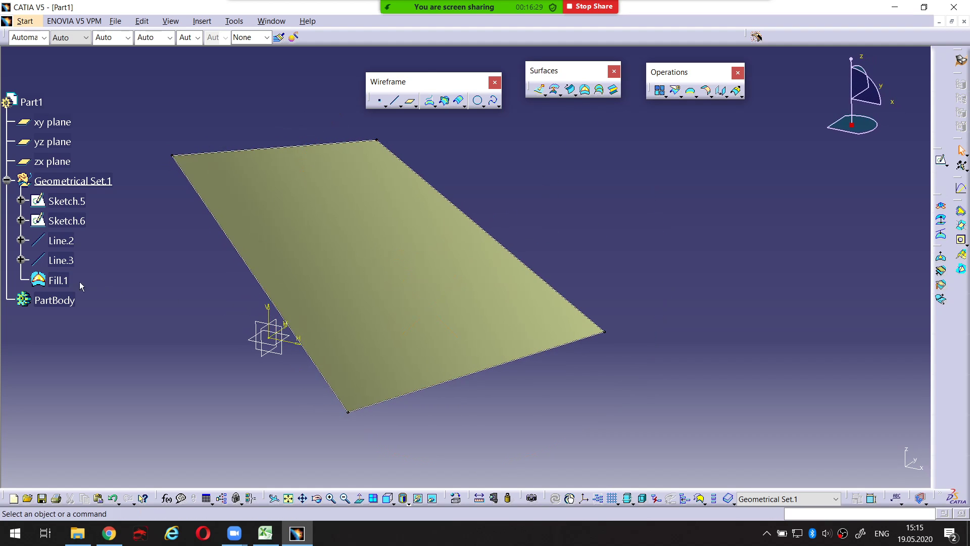
# Delete the Fill.1 surface while keeping its boundary curves
pyautogui.click(59, 280)
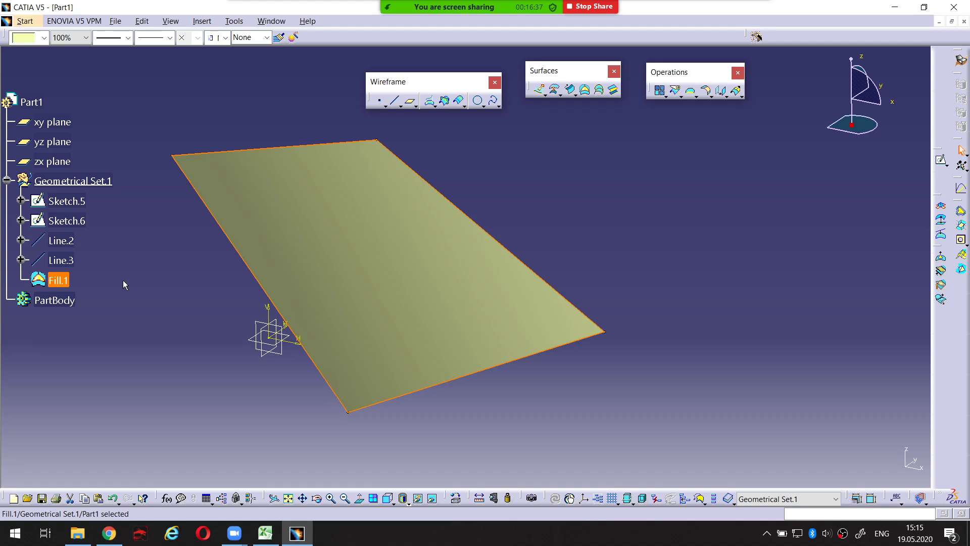
pyautogui.press('Delete')
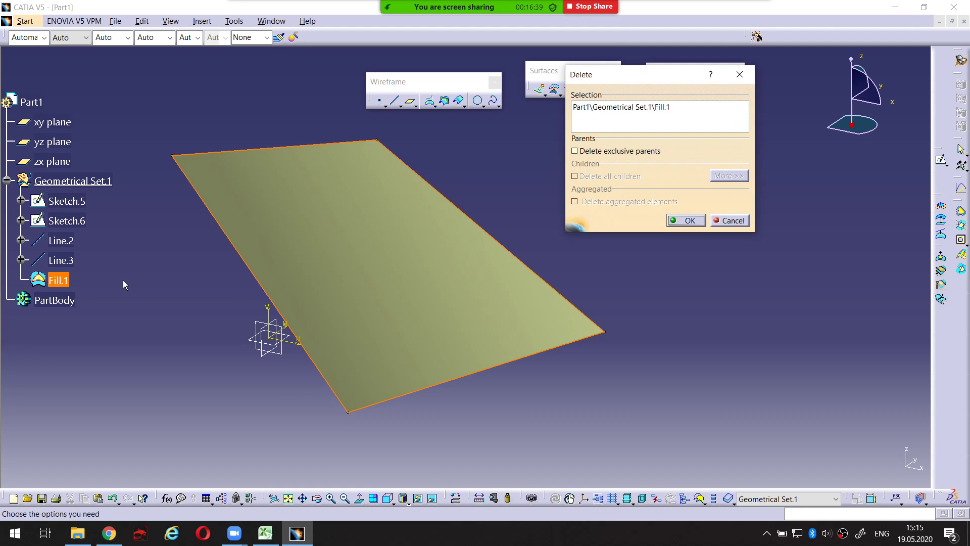
pyautogui.press('Return')
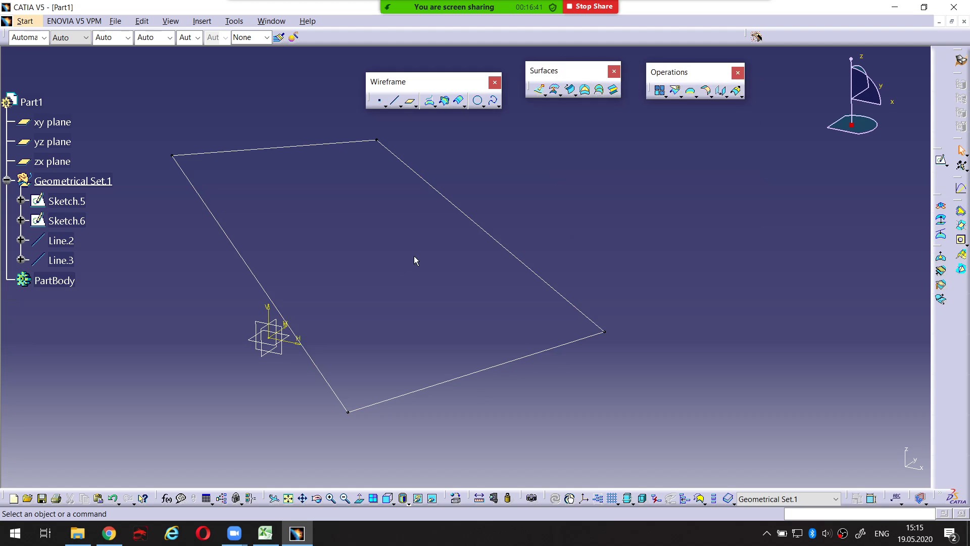
# Delete the connecting lines Line.2 and Line.3 from Geometrical Set.1
pyautogui.moveTo(413, 257); pyautogui.dragTo(250, 296, button='middle')
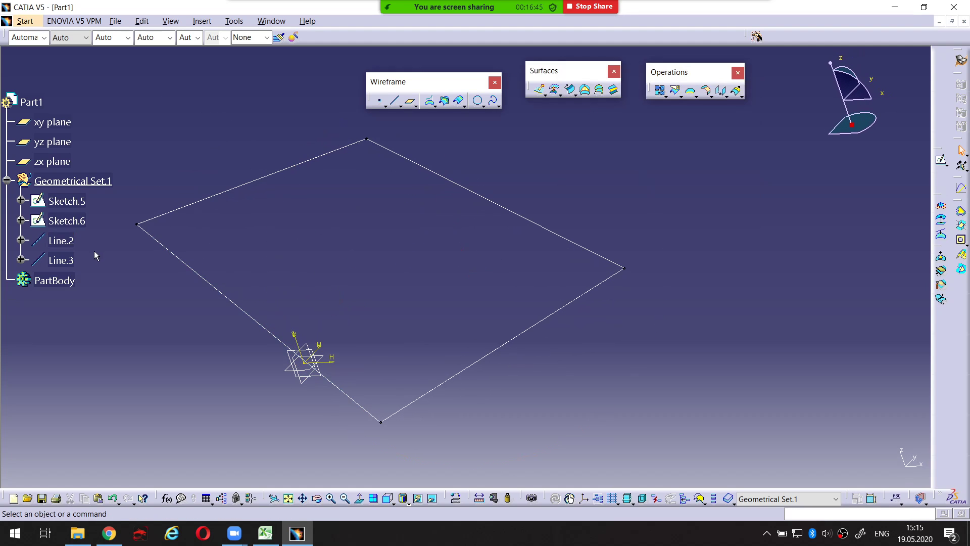
pyautogui.click(60, 240)
pyautogui.keyDown('ctrl'); pyautogui.click(75, 260); pyautogui.keyUp('ctrl')
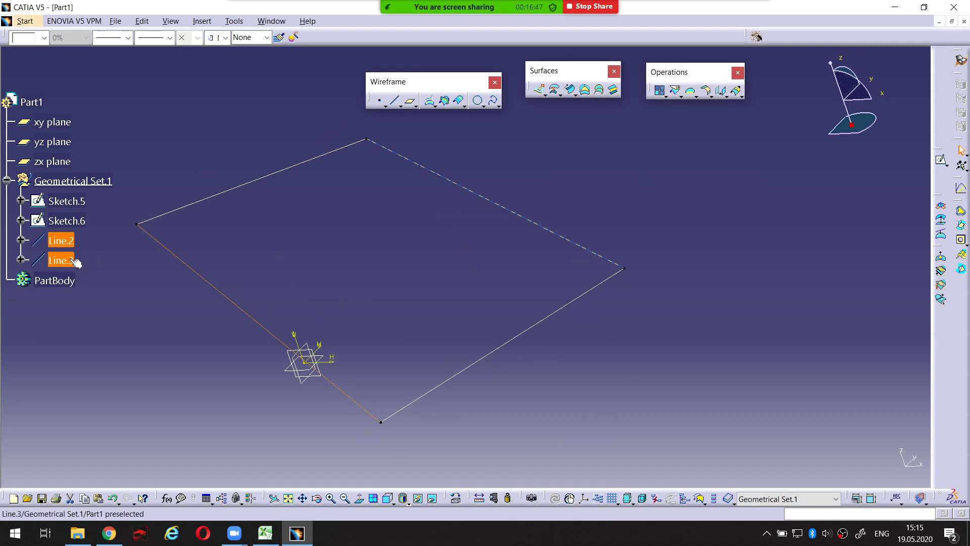
pyautogui.press('Delete')
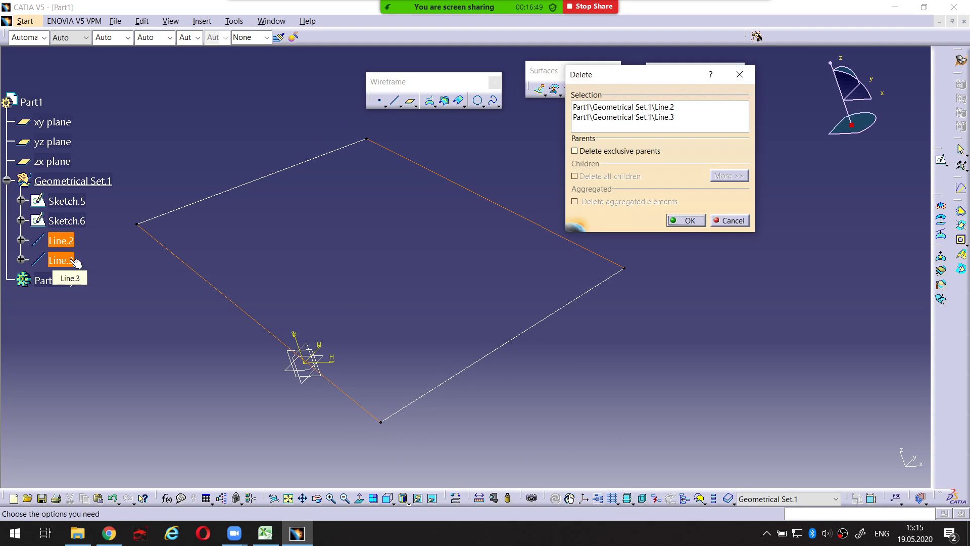
pyautogui.press('Return')
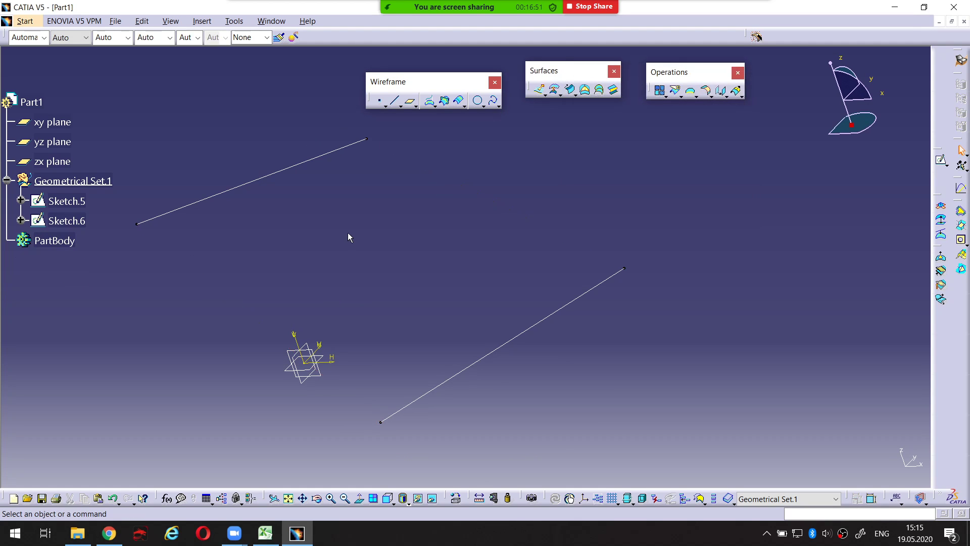
# Start a multi-sections surface and add Sketch.5 and Sketch.6 as its sections
pyautogui.moveTo(448, 208); pyautogui.dragTo(534, 204, button='middle')
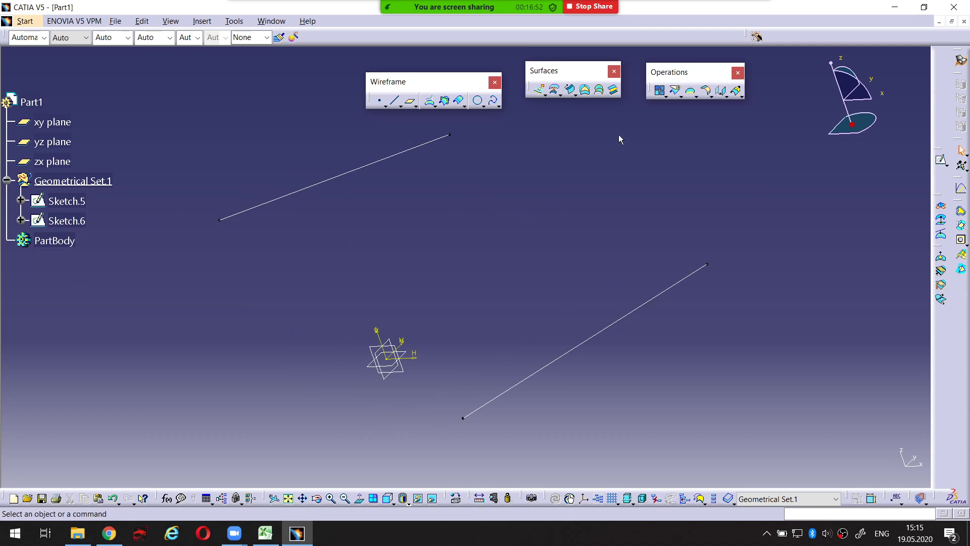
pyautogui.click(600, 90)
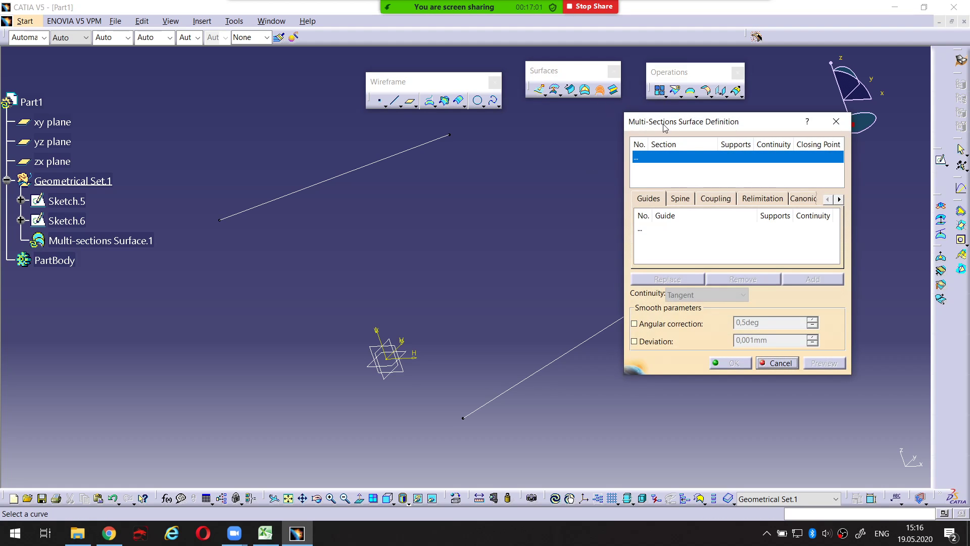
pyautogui.moveTo(663, 127); pyautogui.dragTo(704, 127)
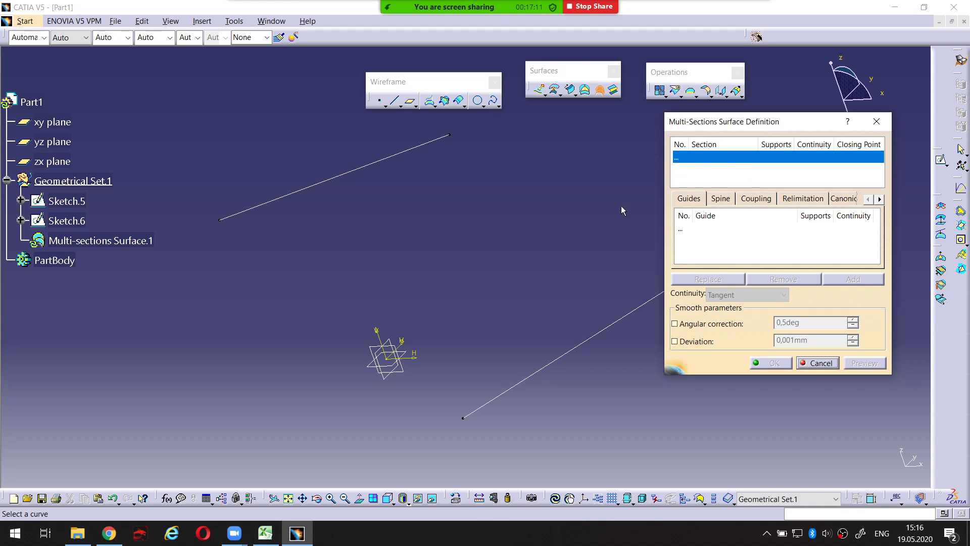
pyautogui.moveTo(621, 205); pyautogui.dragTo(533, 214, button='middle')
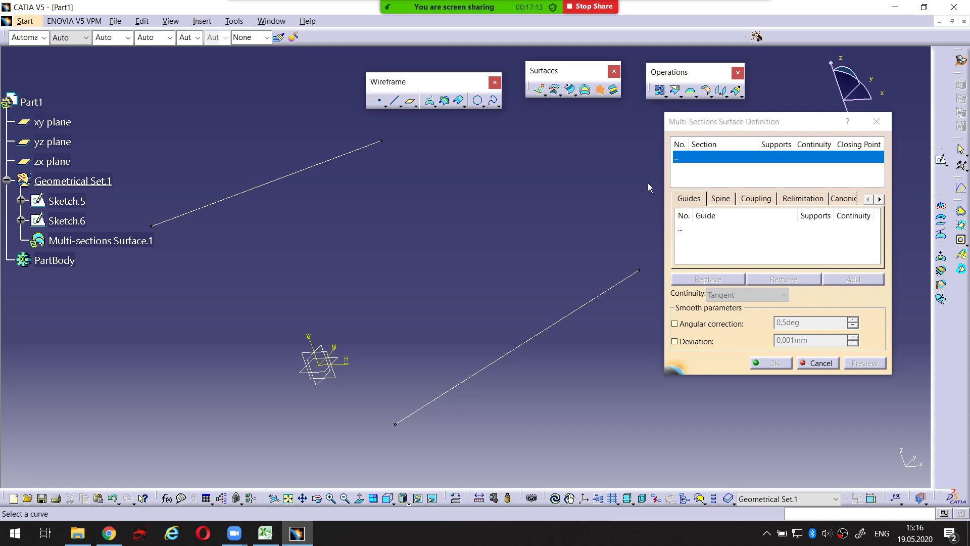
pyautogui.click(125, 204)
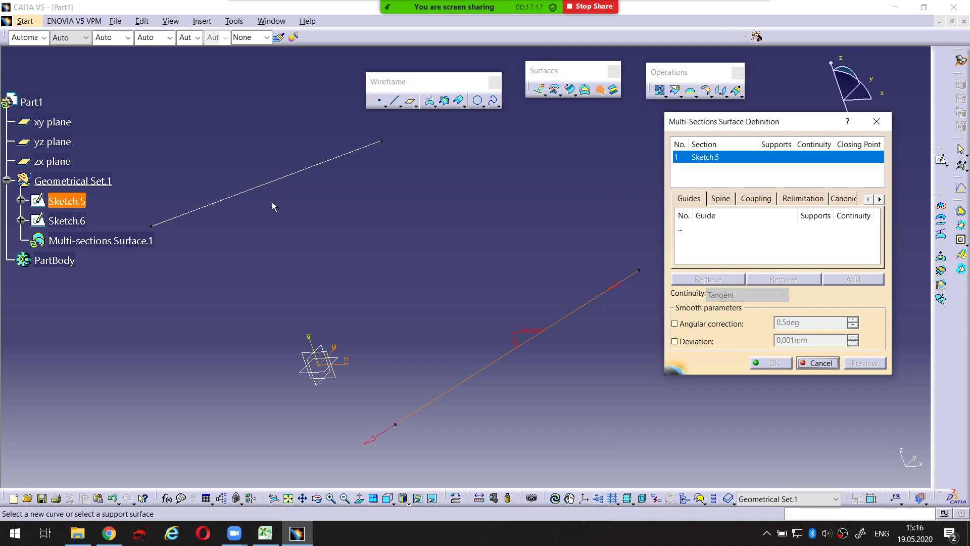
pyautogui.click(80, 221)
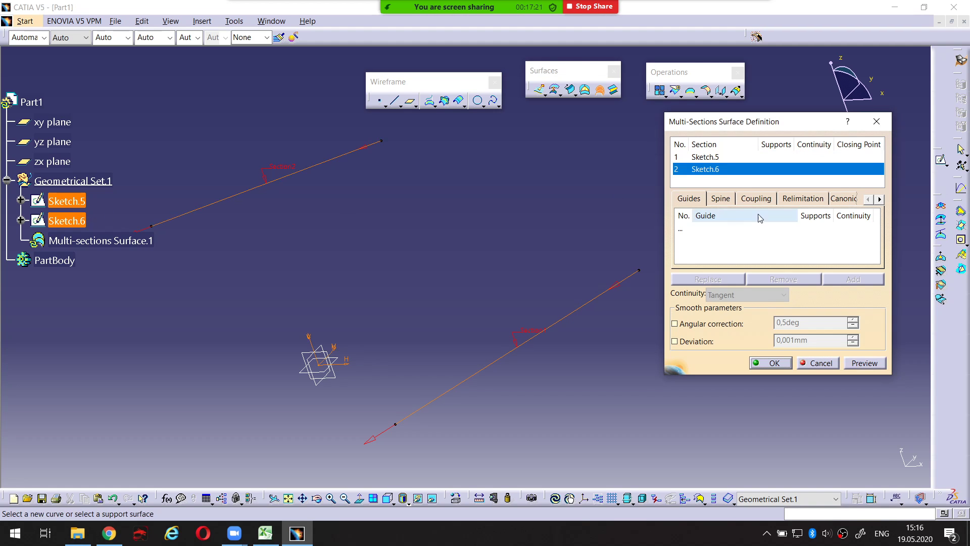
# Circle the Sketch.5 and Sketch.6 section entries in red, and clear the annotation
pyautogui.hotkey('ctrl', 'alt', 'd')
pyautogui.moveTo(716, 153)
pyautogui.mouseDown()
pyautogui.moveTo(676, 153)
pyautogui.moveTo(658, 176)
pyautogui.moveTo(713, 188)
pyautogui.moveTo(744, 170)
pyautogui.moveTo(723, 156)
pyautogui.mouseUp()
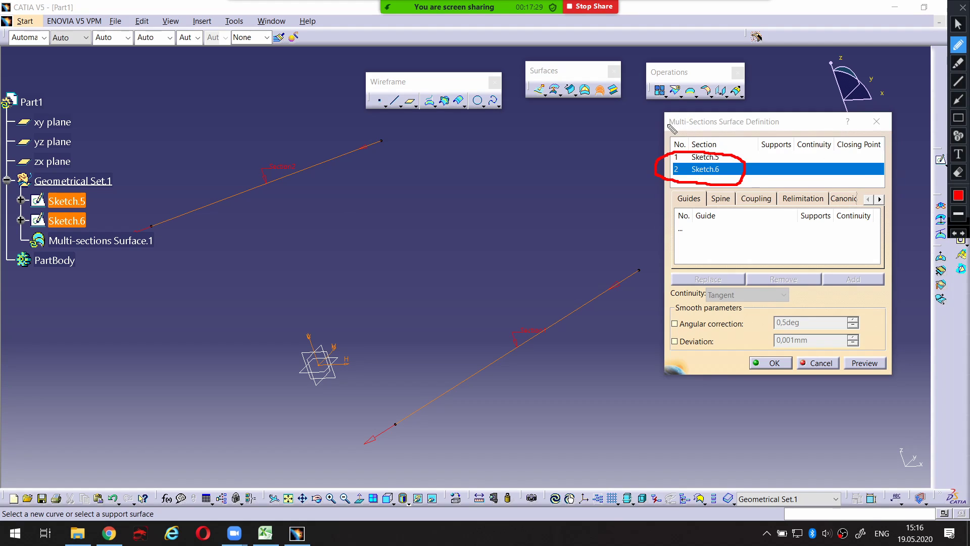
pyautogui.moveTo(675, 128); pyautogui.dragTo(681, 128)
pyautogui.hotkey('ctrl', 'alt', 'd')
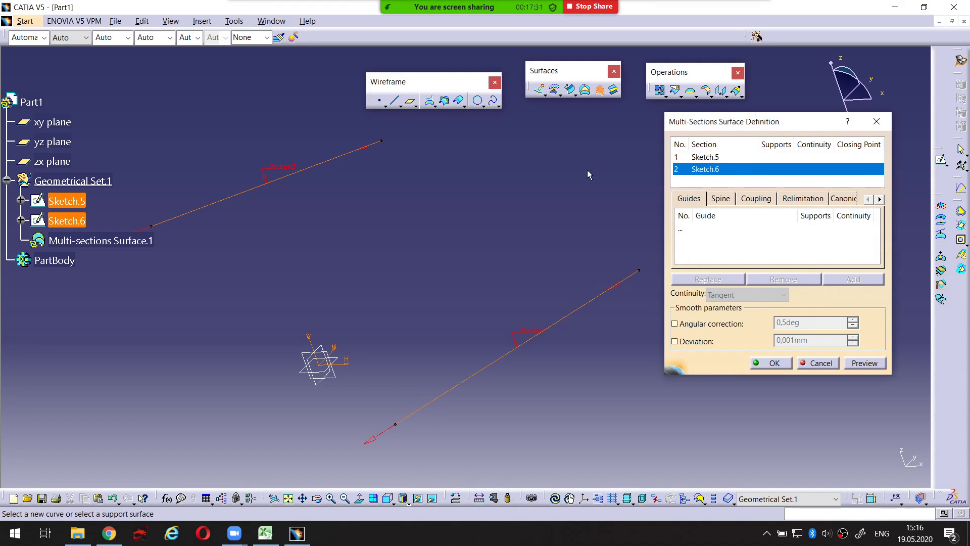
# Circle the direction arrows at the ends of both section lines in red, and clear the annotation
pyautogui.moveTo(473, 236)
pyautogui.mouseDown(button='middle')
pyautogui.moveTo(563, 210)
pyautogui.moveTo(494, 216)
pyautogui.moveTo(414, 203)
pyautogui.mouseUp(button='middle')
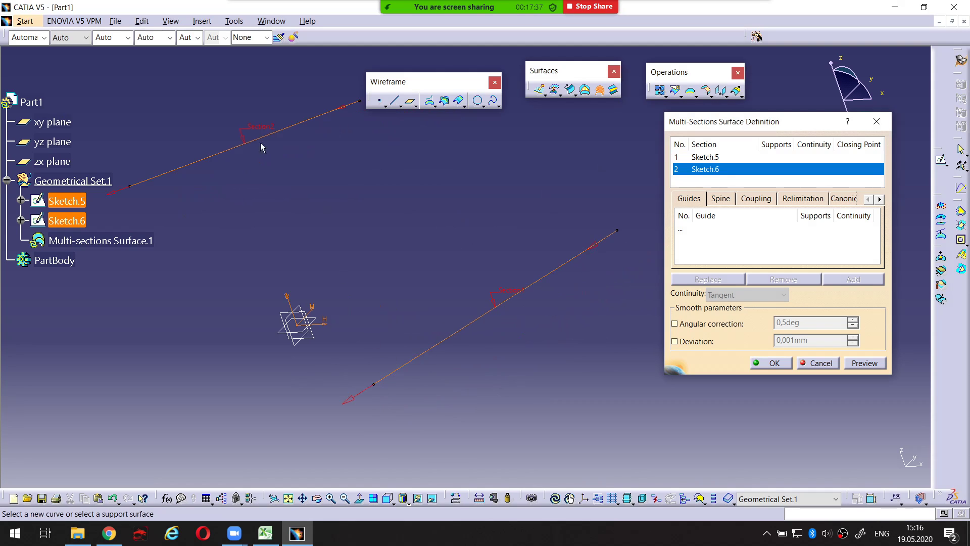
pyautogui.moveTo(262, 147); pyautogui.dragTo(273, 140, button='middle')
pyautogui.moveTo(371, 369)
pyautogui.mouseDown()
pyautogui.moveTo(341, 388)
pyautogui.moveTo(396, 386)
pyautogui.moveTo(358, 374)
pyautogui.mouseUp()
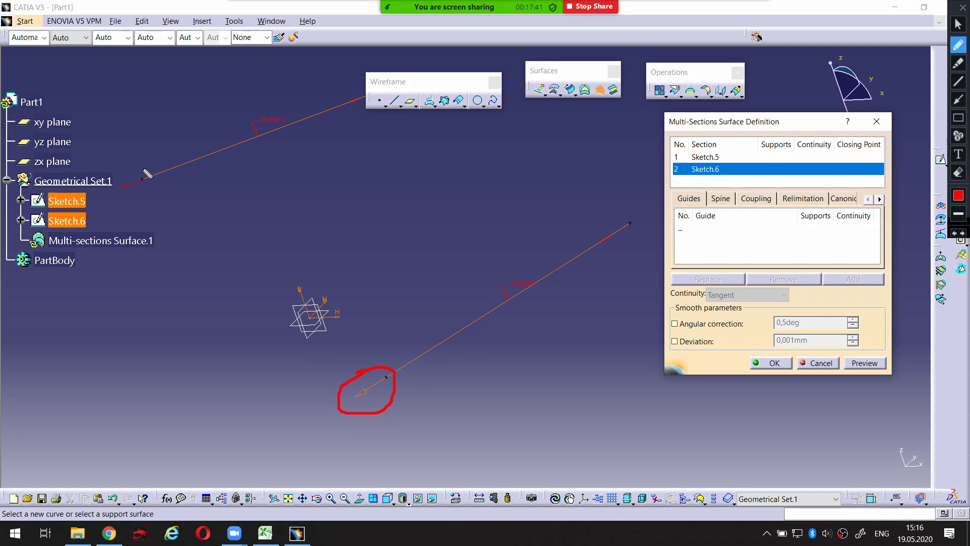
pyautogui.moveTo(146, 174)
pyautogui.mouseDown()
pyautogui.moveTo(114, 189)
pyautogui.moveTo(154, 198)
pyautogui.moveTo(147, 178)
pyautogui.mouseUp()
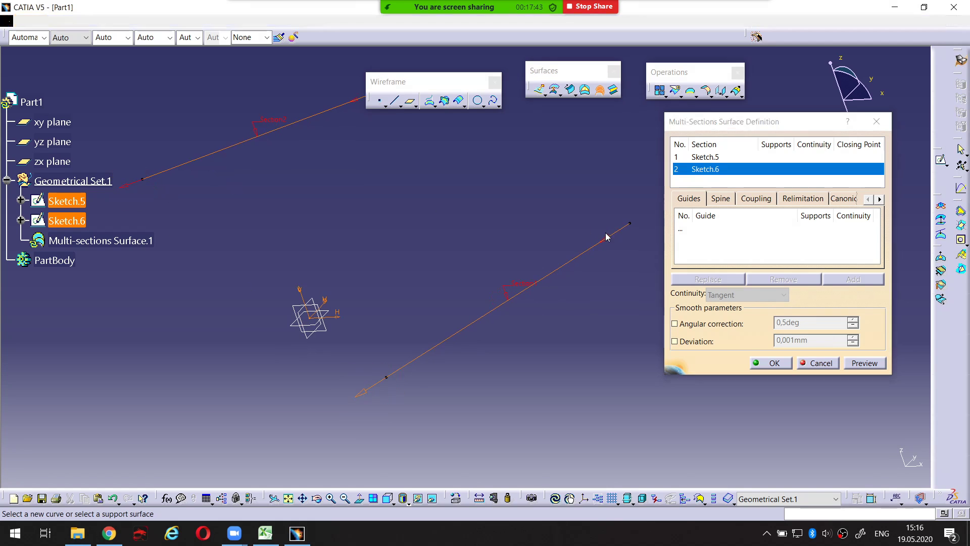
# Trace the Sketch.5 line towards its arrow in red, mark the starting endpoint of Sketch.6, and clear the annotations
pyautogui.hotkey('ctrl', 'alt', 'd')
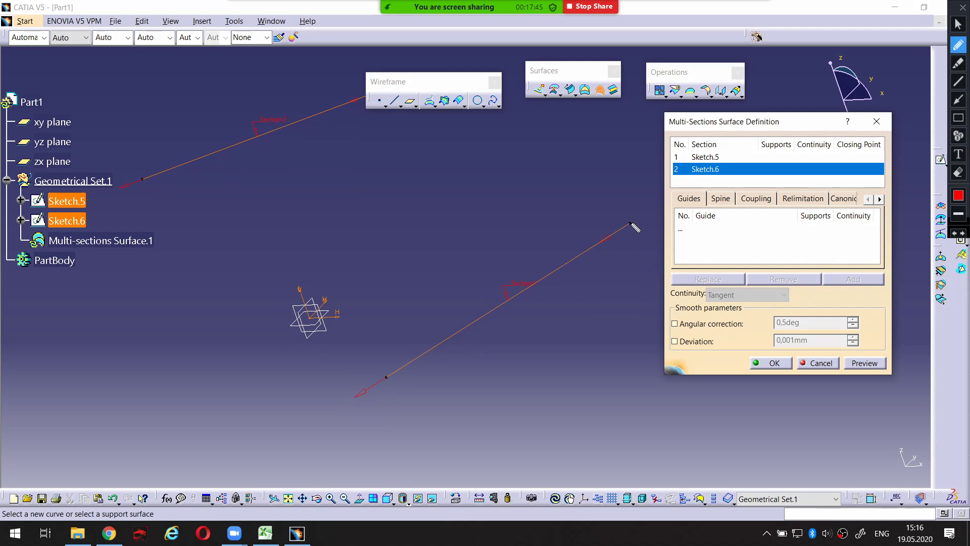
pyautogui.moveTo(614, 241); pyautogui.dragTo(406, 375)
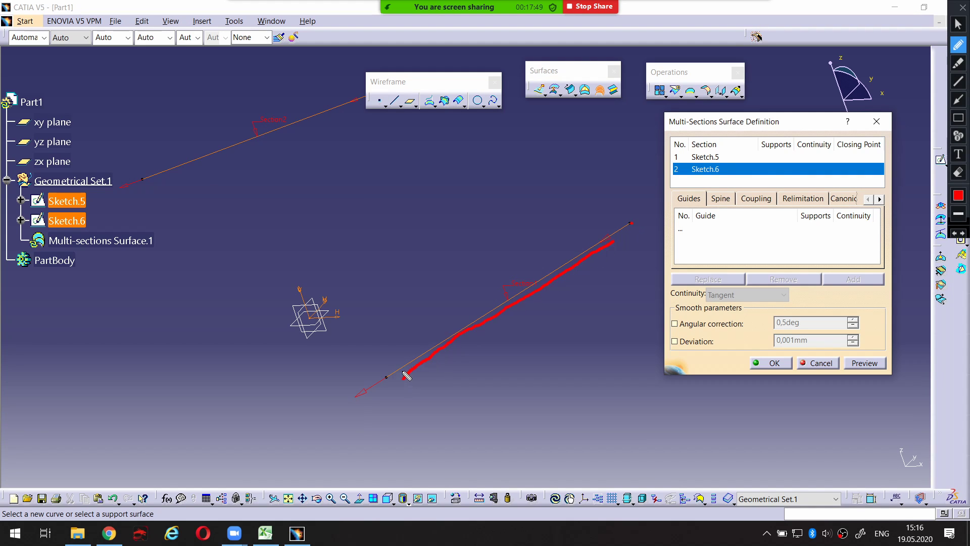
pyautogui.hotkey('ctrl', 'alt', 'd')
pyautogui.moveTo(381, 156)
pyautogui.mouseDown(button='middle')
pyautogui.moveTo(408, 211)
pyautogui.moveTo(450, 215)
pyautogui.mouseUp(button='middle')
pyautogui.hotkey('ctrl', 'alt', 'd')
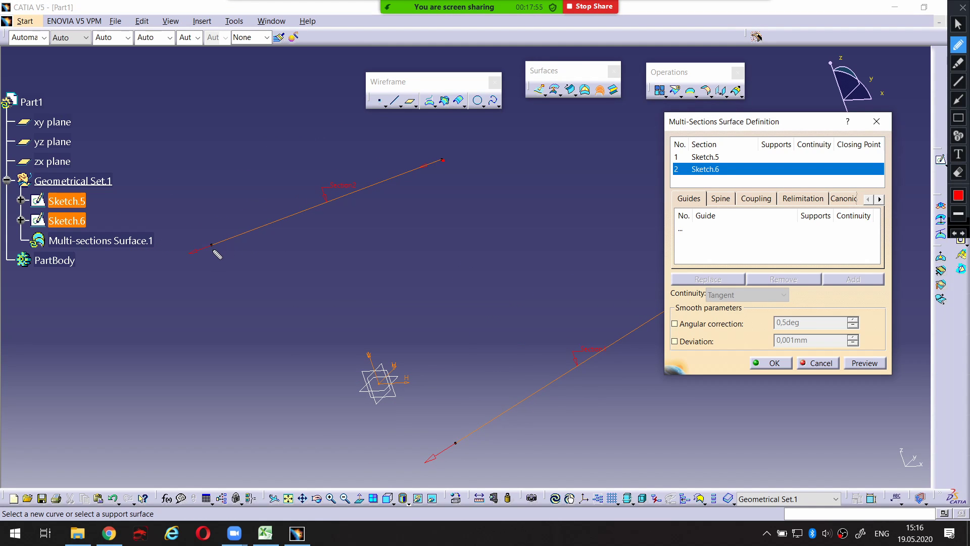
pyautogui.hotkey('ctrl', 'alt', 'd')
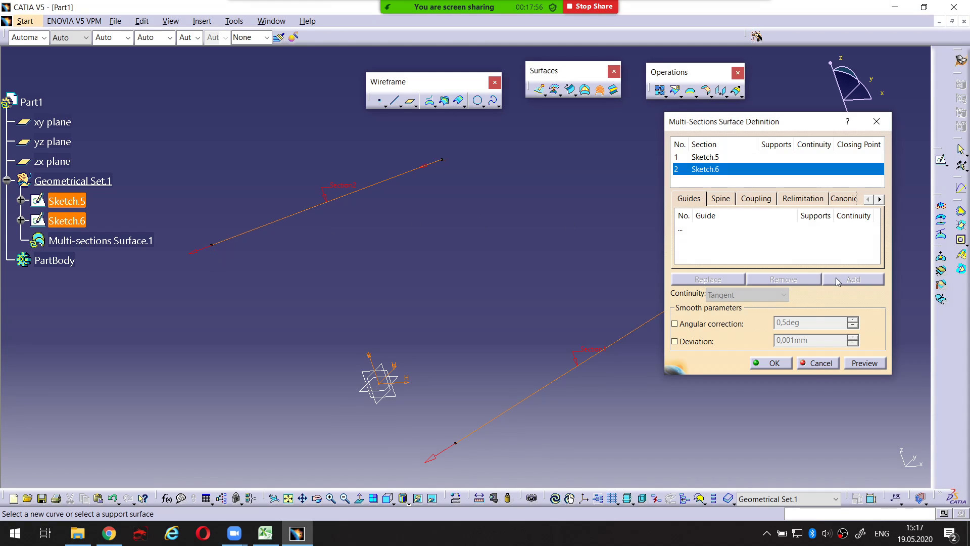
# Preview the multi-sections surface between the two sketches and inspect it from different angles
pyautogui.click(859, 363)
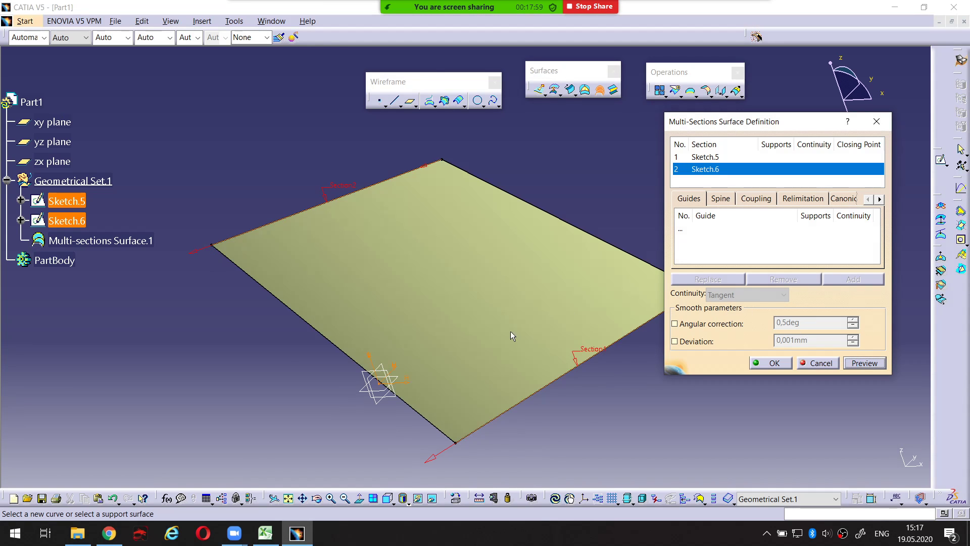
pyautogui.moveTo(510, 332); pyautogui.dragTo(504, 235, button='middle')
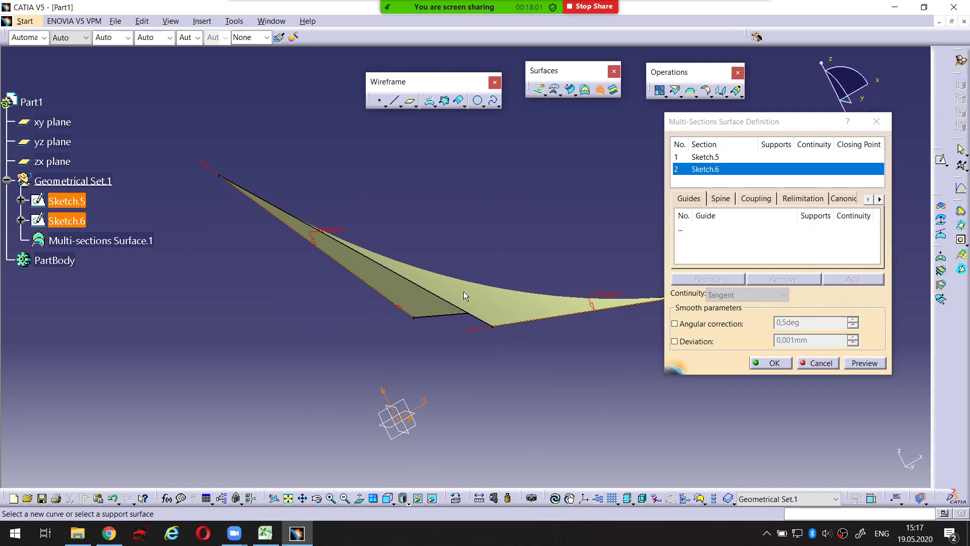
pyautogui.moveTo(464, 292); pyautogui.dragTo(504, 294, button='middle')
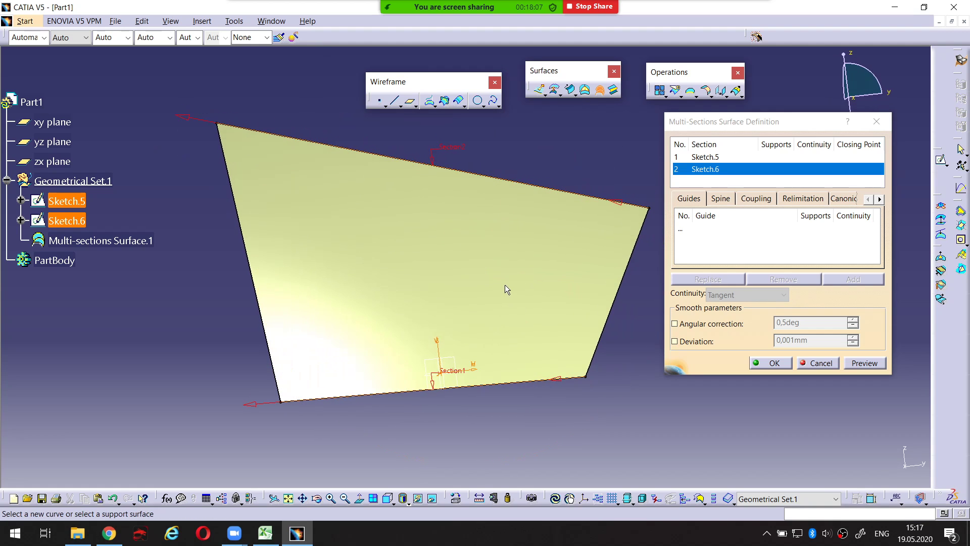
pyautogui.moveTo(580, 185); pyautogui.dragTo(556, 199, button='middle')
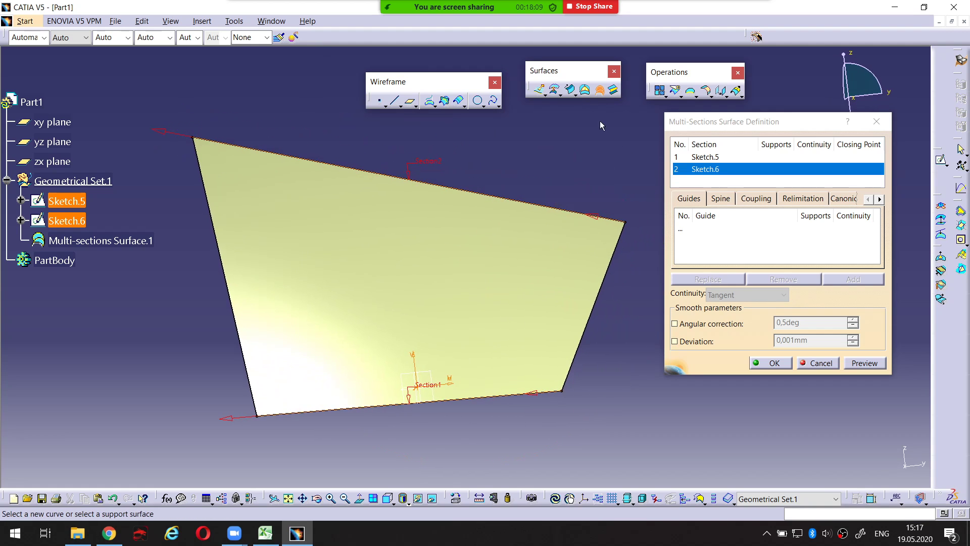
# Mark the surface creation commands in red, and clear the annotation
pyautogui.hotkey('ctrl', 'alt', 'd')
pyautogui.moveTo(589, 79)
pyautogui.mouseDown()
pyautogui.moveTo(579, 82)
pyautogui.moveTo(586, 97)
pyautogui.moveTo(584, 79)
pyautogui.mouseUp()
pyautogui.hotkey('ctrl', 'alt', 'd')
# Reverse the direction arrow of the Sketch.6 section
pyautogui.moveTo(374, 271); pyautogui.dragTo(386, 280, button='middle')
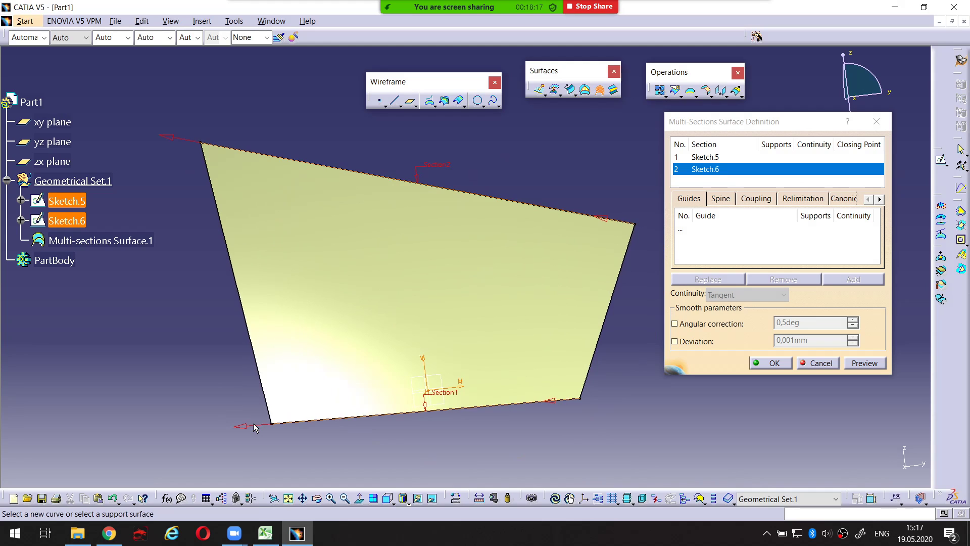
pyautogui.moveTo(541, 357); pyautogui.dragTo(537, 311, button='middle')
pyautogui.moveTo(310, 330); pyautogui.dragTo(345, 364, button='middle')
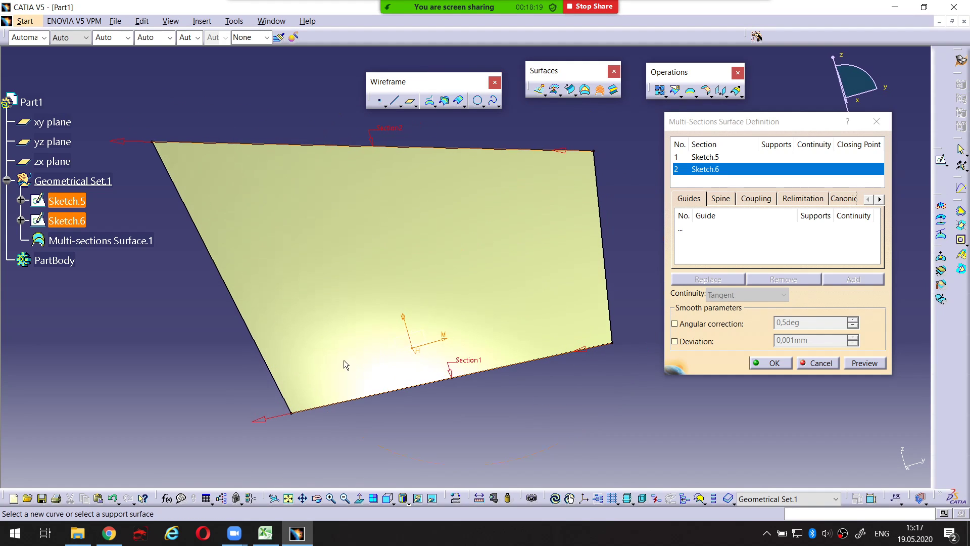
pyautogui.click(120, 143)
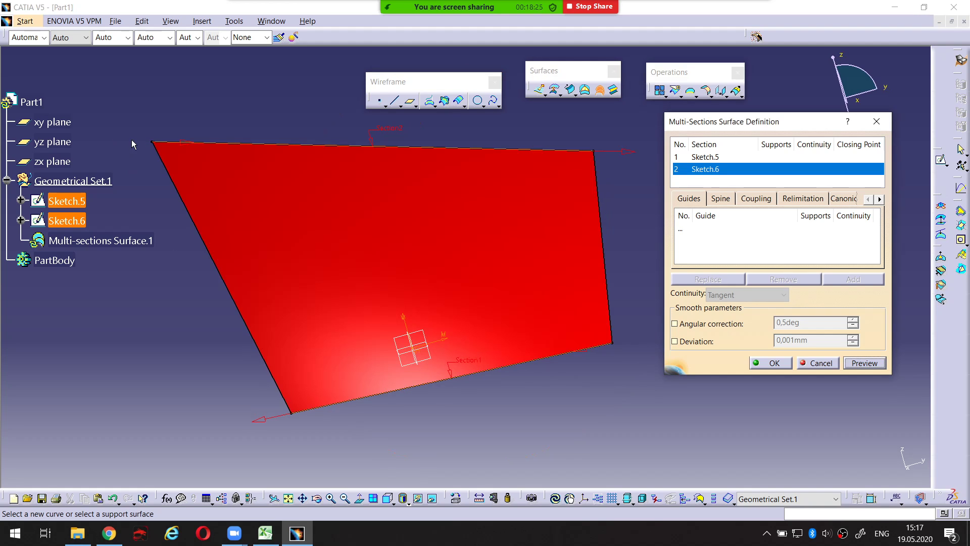
# Circle the arrows at both ends of the Sketch.6 section in red, and clear the annotation
pyautogui.moveTo(188, 133)
pyautogui.mouseDown()
pyautogui.moveTo(145, 152)
pyautogui.moveTo(192, 126)
pyautogui.moveTo(172, 121)
pyautogui.mouseUp()
pyautogui.moveTo(630, 138)
pyautogui.mouseDown()
pyautogui.moveTo(549, 159)
pyautogui.moveTo(626, 131)
pyautogui.mouseUp()
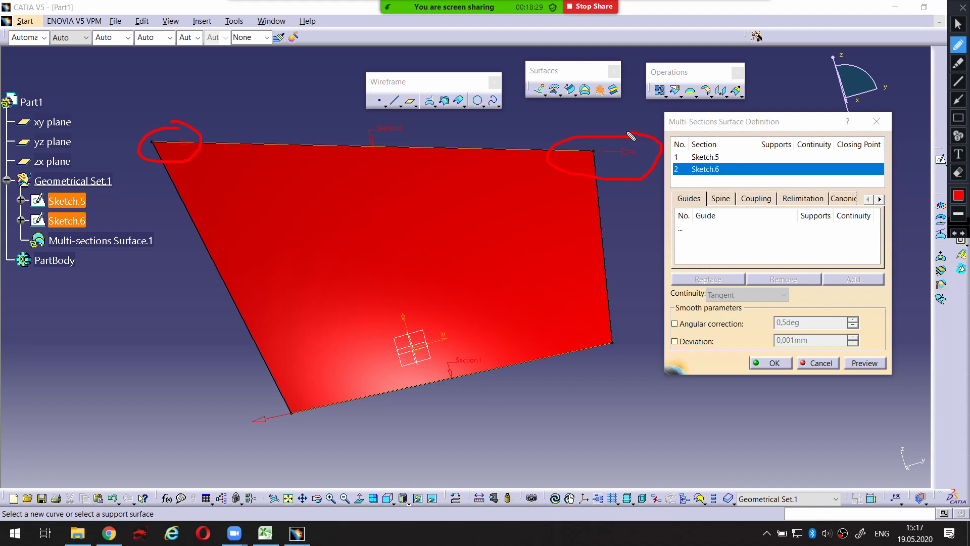
pyautogui.press('Escape')
# Draw two crossing red diagonals between the opposite corners of the surface, and clear the annotation
pyautogui.hotkey('ctrl', 'alt', 'd')
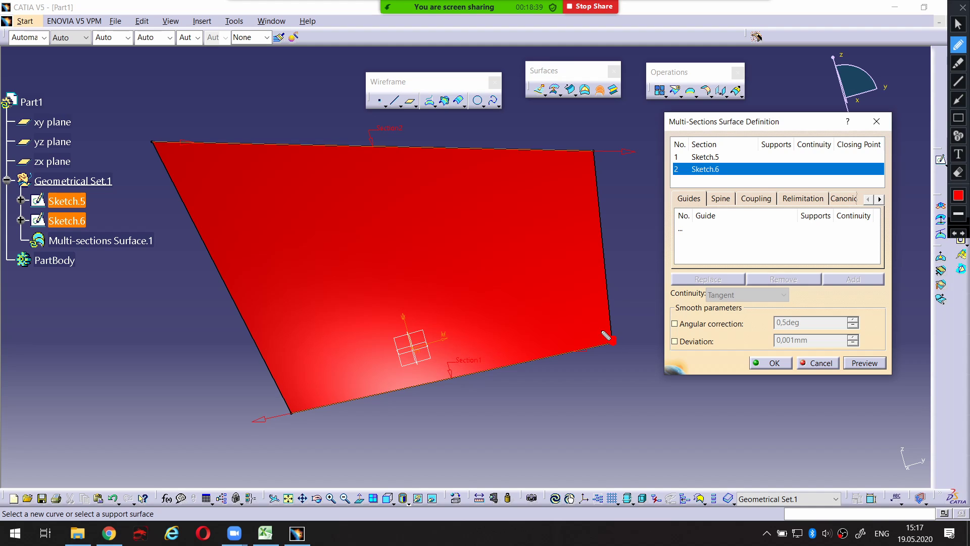
pyautogui.moveTo(612, 339); pyautogui.dragTo(155, 145)
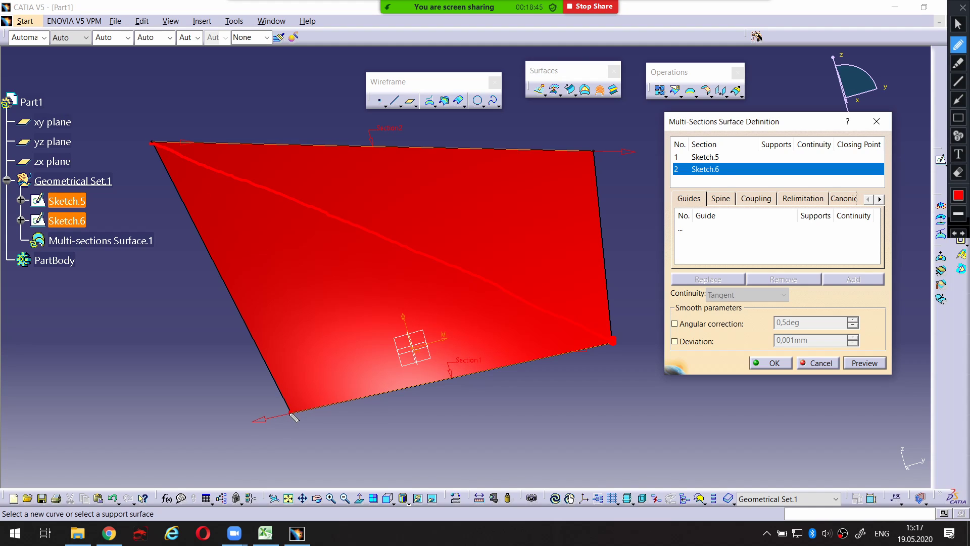
pyautogui.moveTo(292, 412)
pyautogui.mouseDown()
pyautogui.moveTo(441, 317)
pyautogui.moveTo(597, 157)
pyautogui.mouseUp()
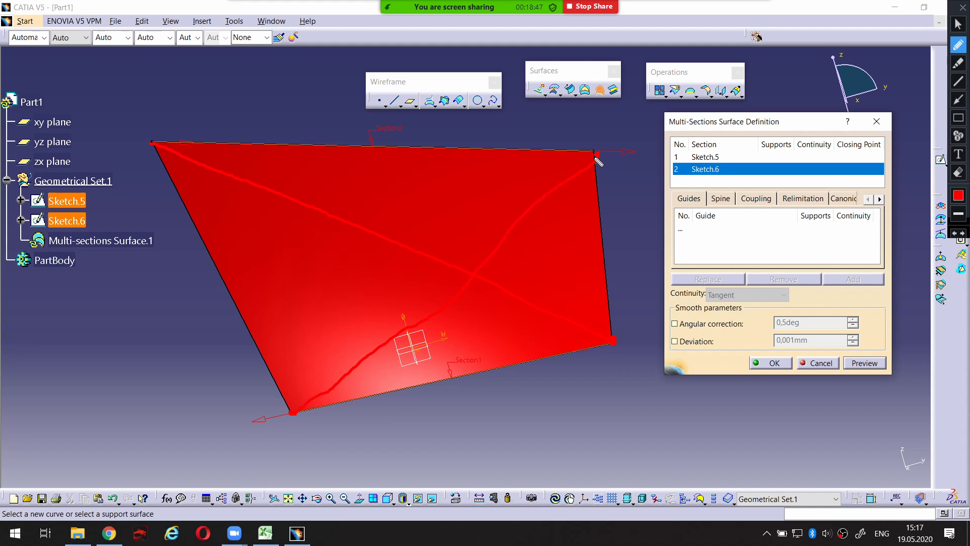
pyautogui.press('Escape')
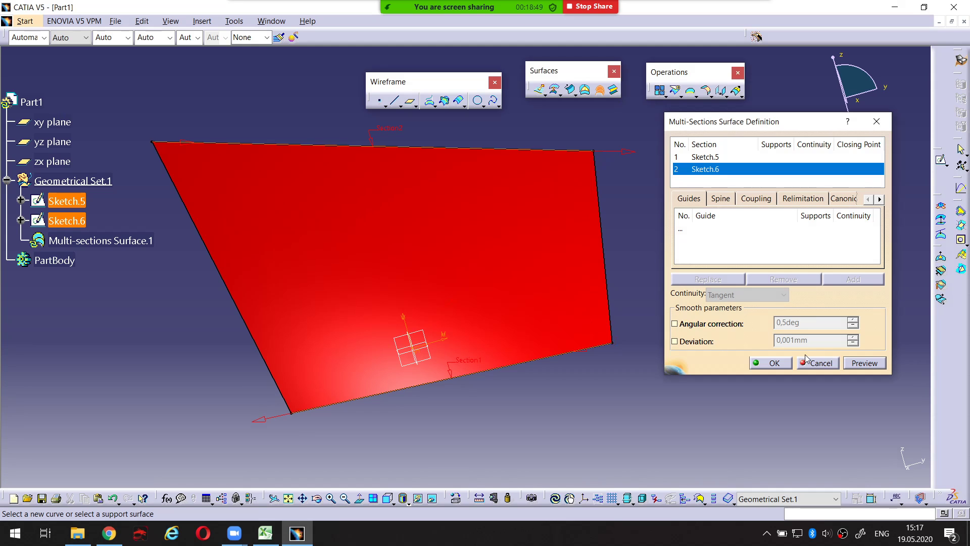
# Preview the multi-sections surface with the reversed Sketch.6 direction
pyautogui.click(864, 363)
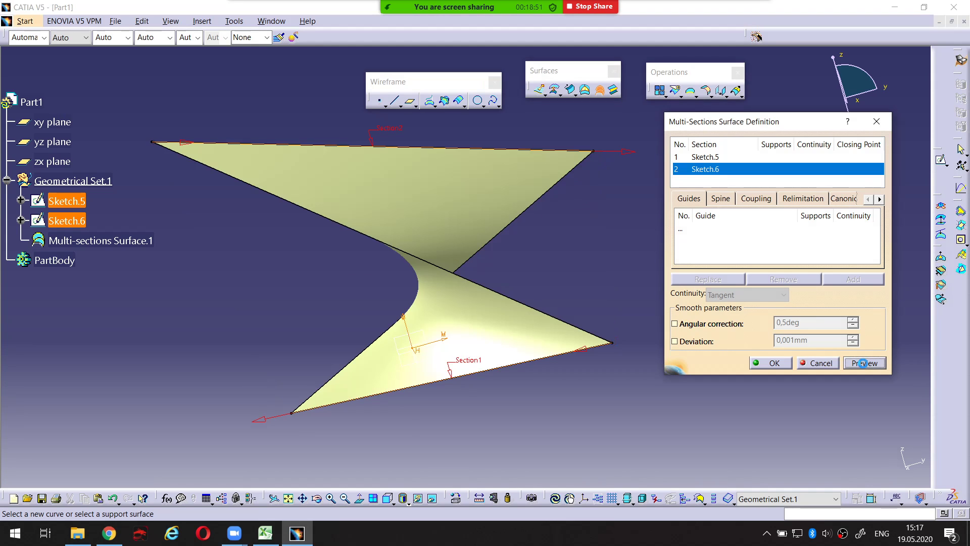
# Reverse the direction arrow of the Sketch.5 section and preview the multi-sections surface
pyautogui.moveTo(619, 335)
pyautogui.mouseDown(button='middle')
pyautogui.moveTo(480, 257)
pyautogui.moveTo(567, 311)
pyautogui.moveTo(537, 305)
pyautogui.moveTo(499, 334)
pyautogui.moveTo(396, 310)
pyautogui.mouseUp(button='middle')
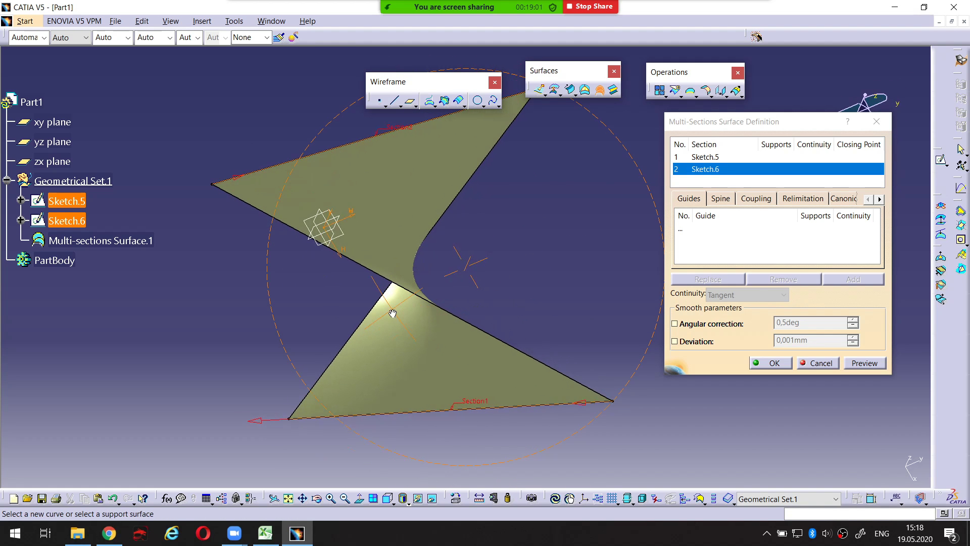
pyautogui.moveTo(450, 279); pyautogui.dragTo(504, 296, button='middle')
pyautogui.click(572, 405)
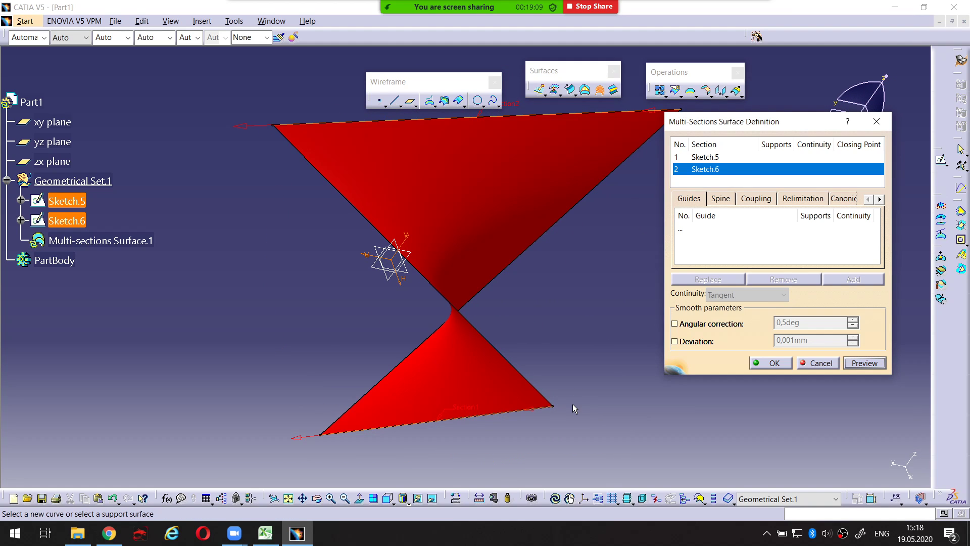
pyautogui.moveTo(562, 347); pyautogui.dragTo(566, 324, button='middle')
pyautogui.moveTo(434, 336); pyautogui.dragTo(448, 356, button='middle')
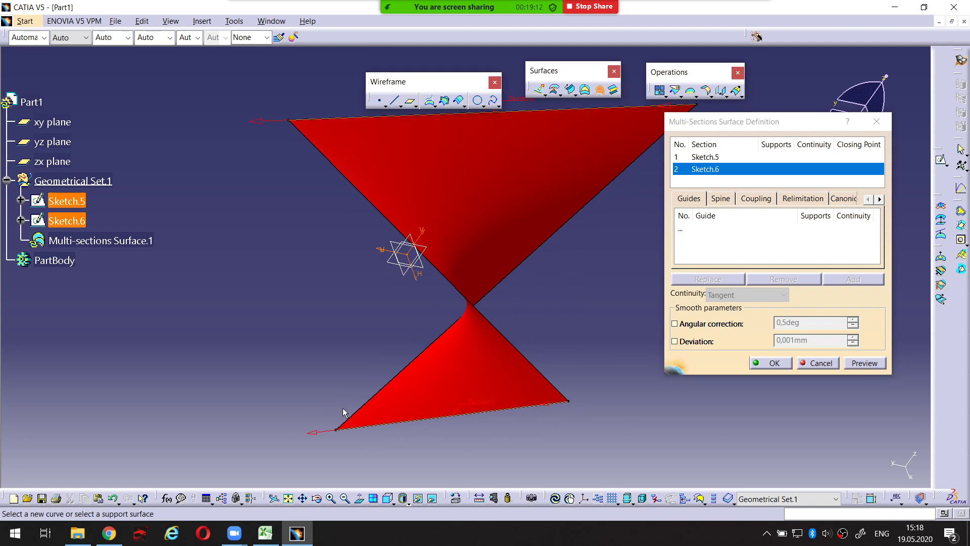
pyautogui.click(865, 363)
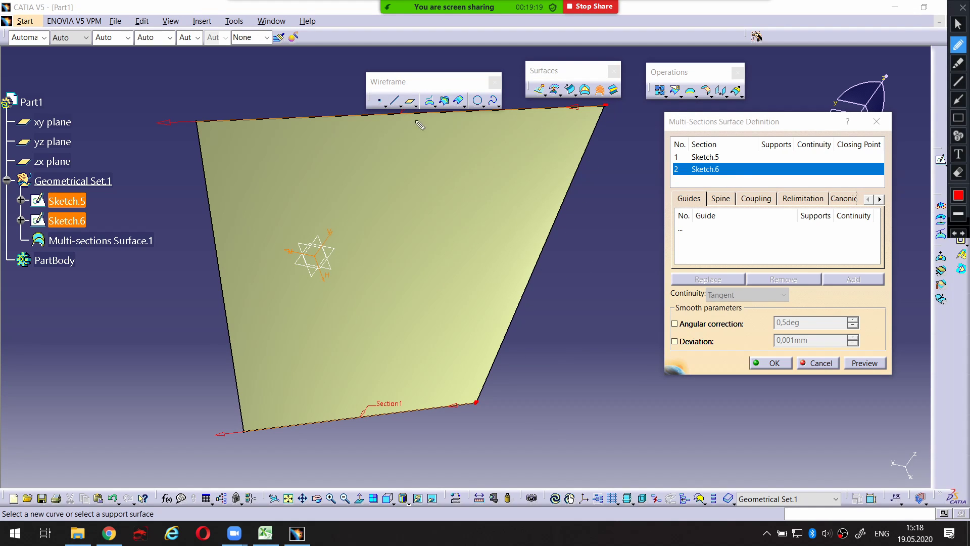
# Mark the corners of the surface with red dots, and clear the annotation
pyautogui.click(244, 431)
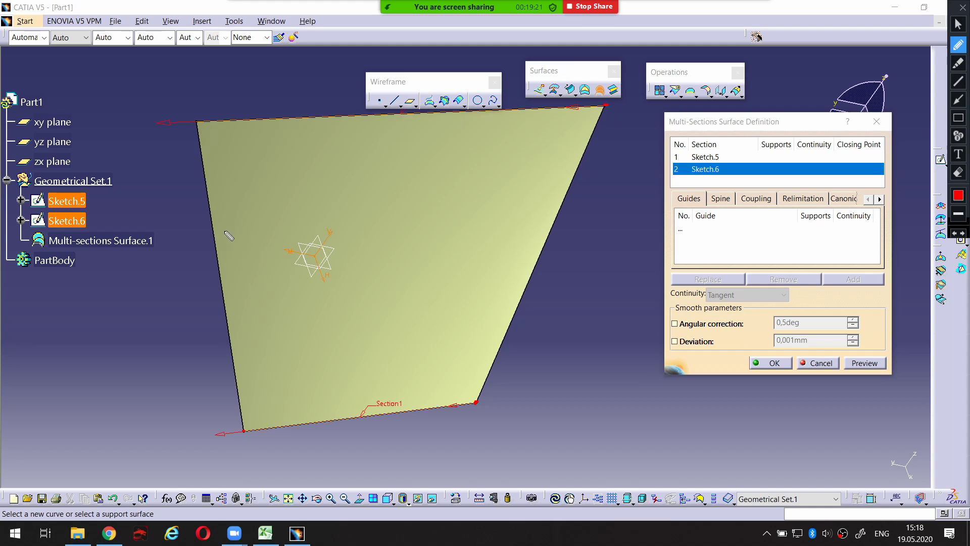
pyautogui.click(196, 122)
pyautogui.press('Escape')
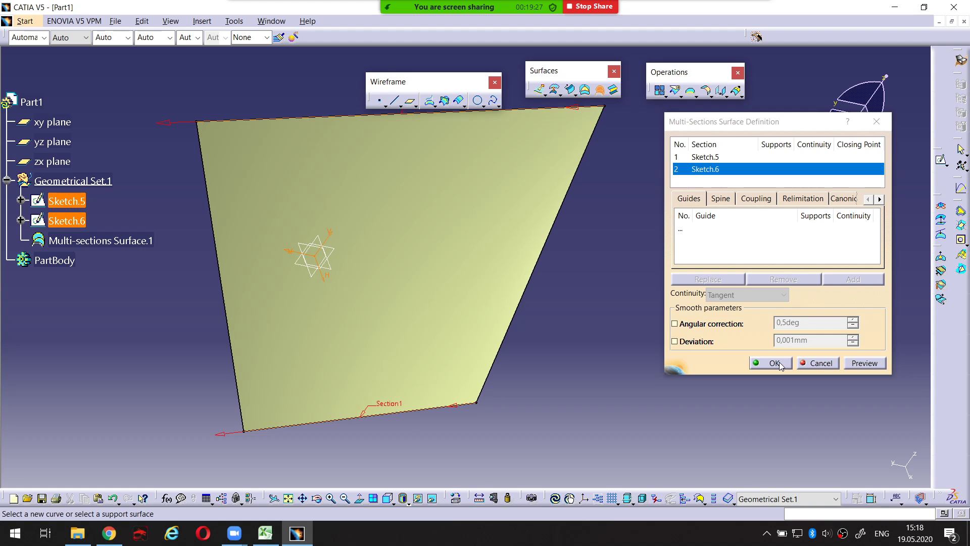
# Accept the multi-sections surface, and delete Multi-sections Surface.1 while keeping its parent sketches
pyautogui.click(773, 362)
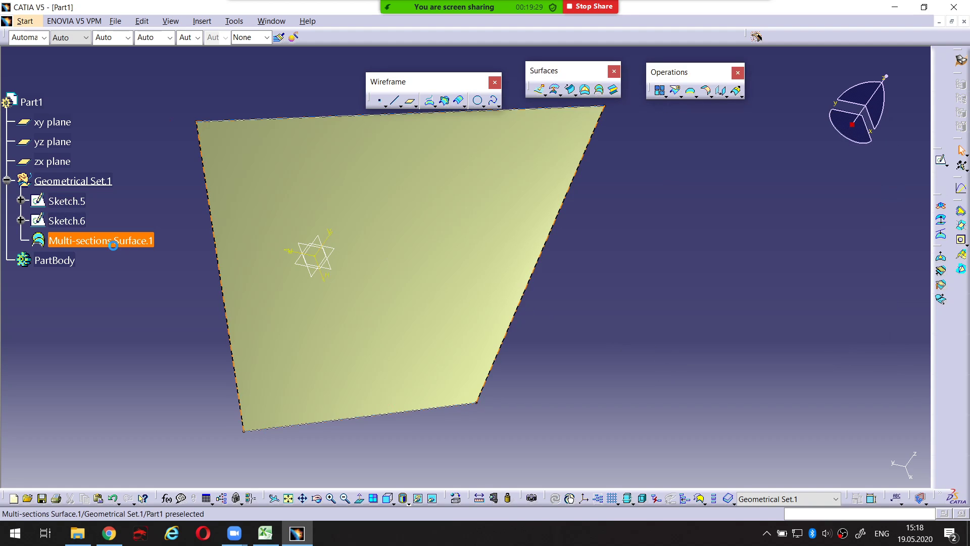
pyautogui.click(115, 244)
pyautogui.press('Delete')
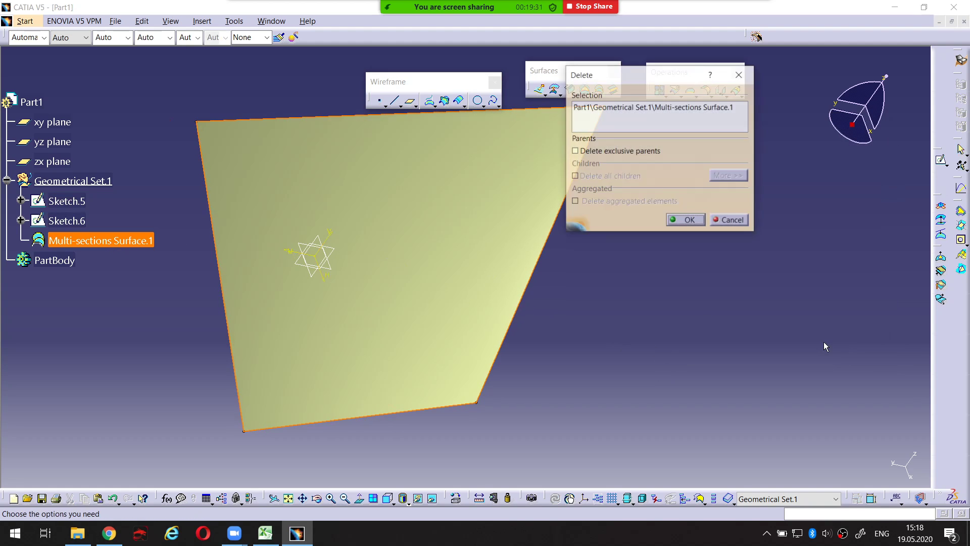
pyautogui.press('Return')
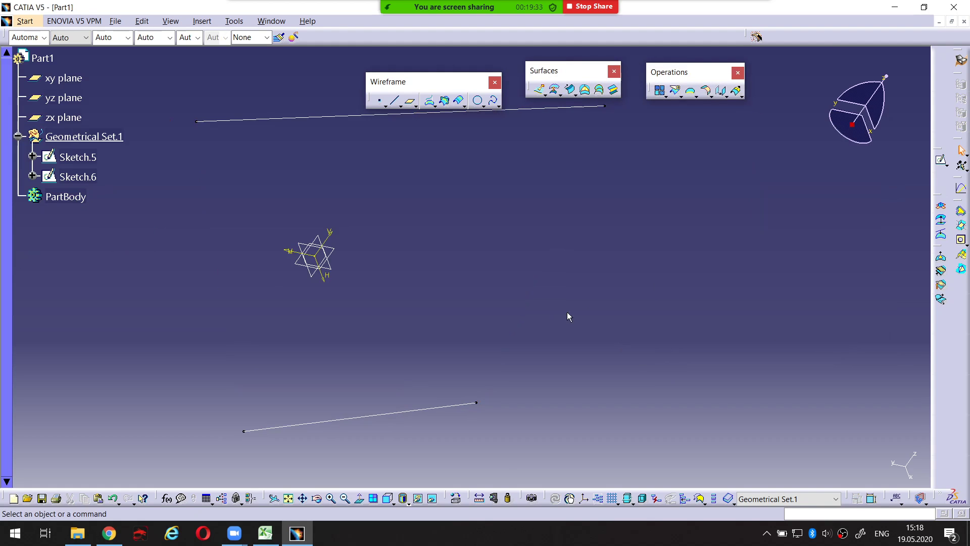
pyautogui.moveTo(570, 318)
pyautogui.mouseDown(button='middle')
pyautogui.moveTo(471, 336)
pyautogui.moveTo(512, 212)
pyautogui.moveTo(507, 340)
pyautogui.moveTo(461, 364)
pyautogui.moveTo(483, 278)
pyautogui.moveTo(481, 312)
pyautogui.moveTo(494, 311)
pyautogui.moveTo(505, 223)
pyautogui.moveTo(502, 257)
pyautogui.mouseUp(button='middle')
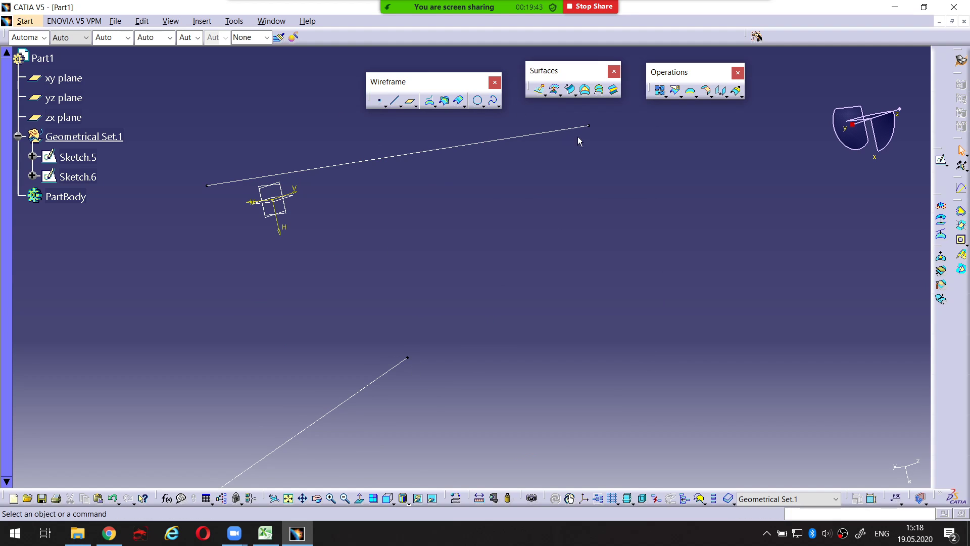
pyautogui.moveTo(525, 186); pyautogui.dragTo(526, 165, button='middle')
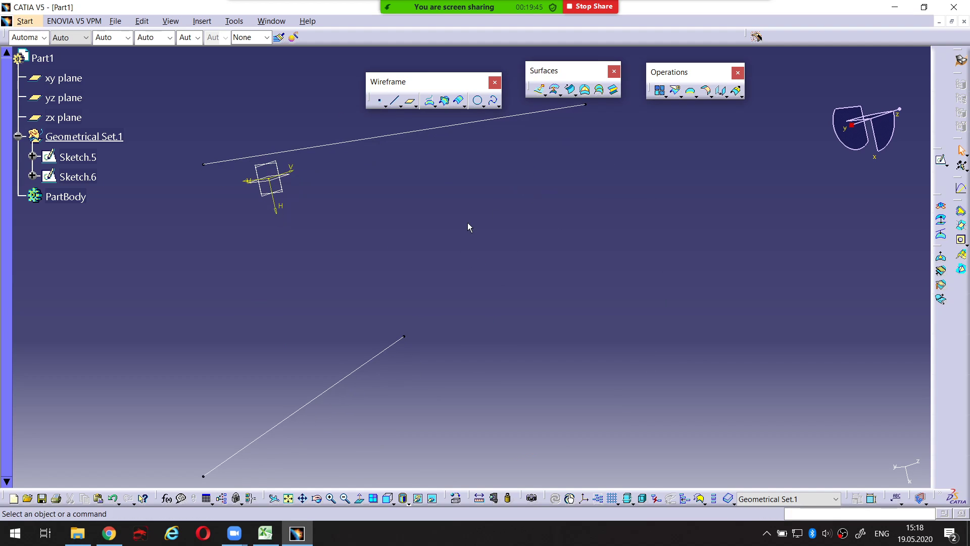
pyautogui.moveTo(461, 231)
pyautogui.mouseDown(button='middle')
pyautogui.moveTo(489, 325)
pyautogui.moveTo(513, 347)
pyautogui.moveTo(568, 360)
pyautogui.moveTo(529, 354)
pyautogui.moveTo(515, 333)
pyautogui.mouseUp(button='middle')
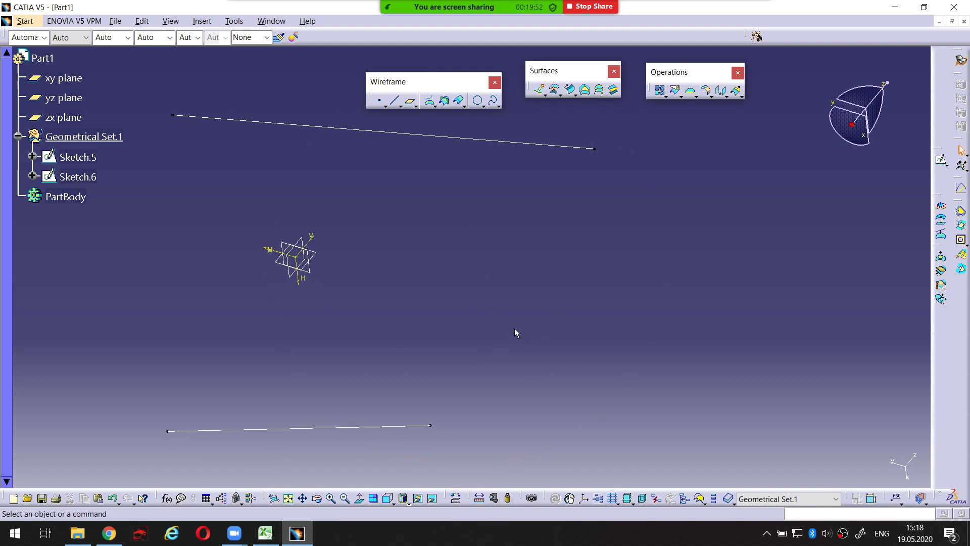
pyautogui.click(410, 107)
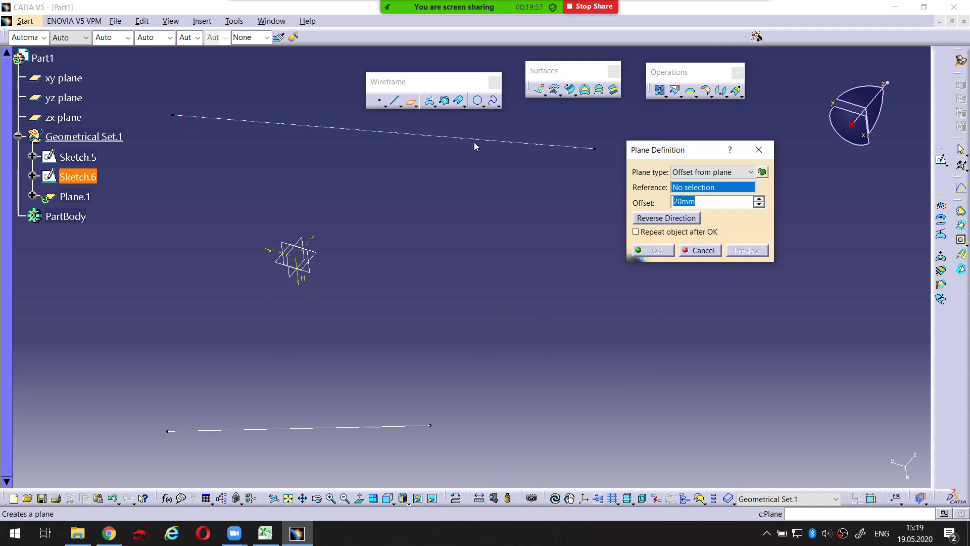
pyautogui.click(706, 172)
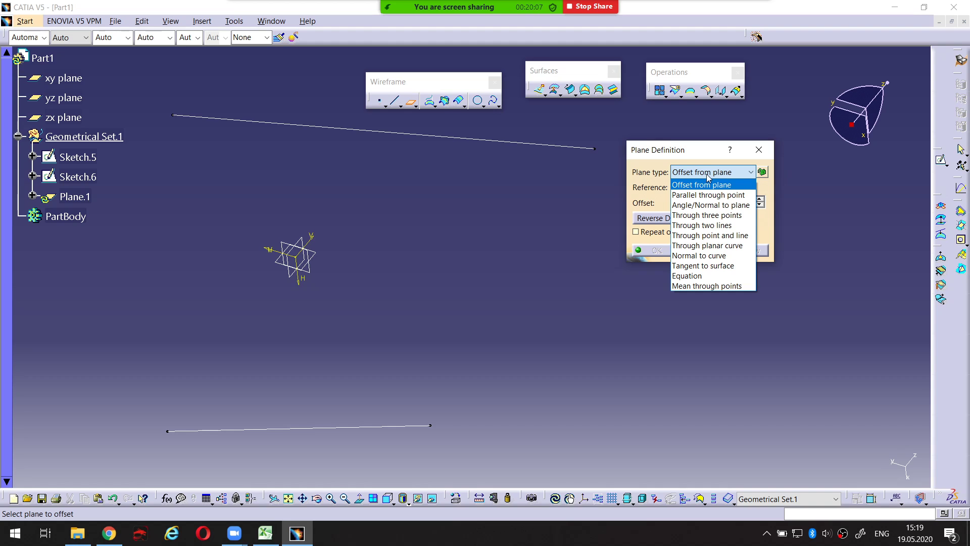
pyautogui.click(694, 154)
pyautogui.moveTo(683, 152); pyautogui.dragTo(680, 138)
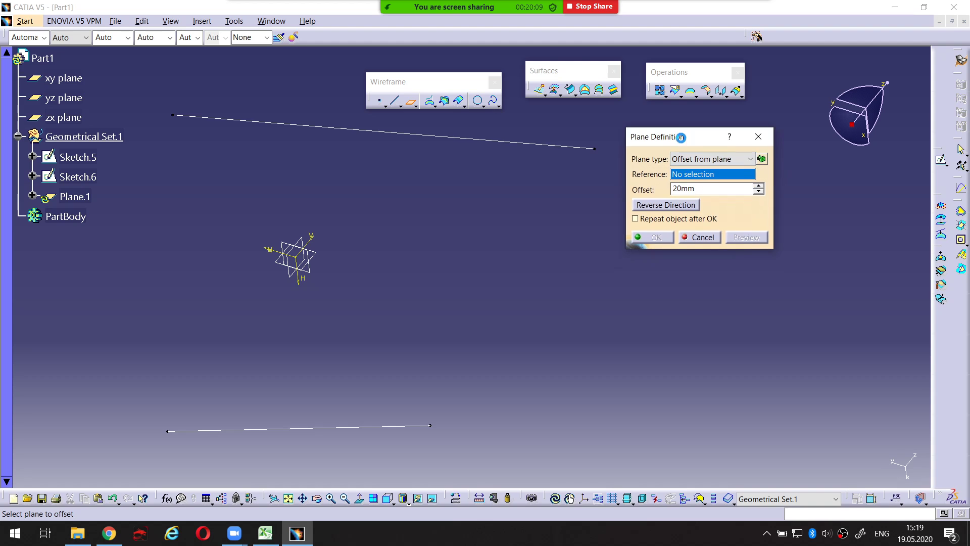
pyautogui.click(711, 242)
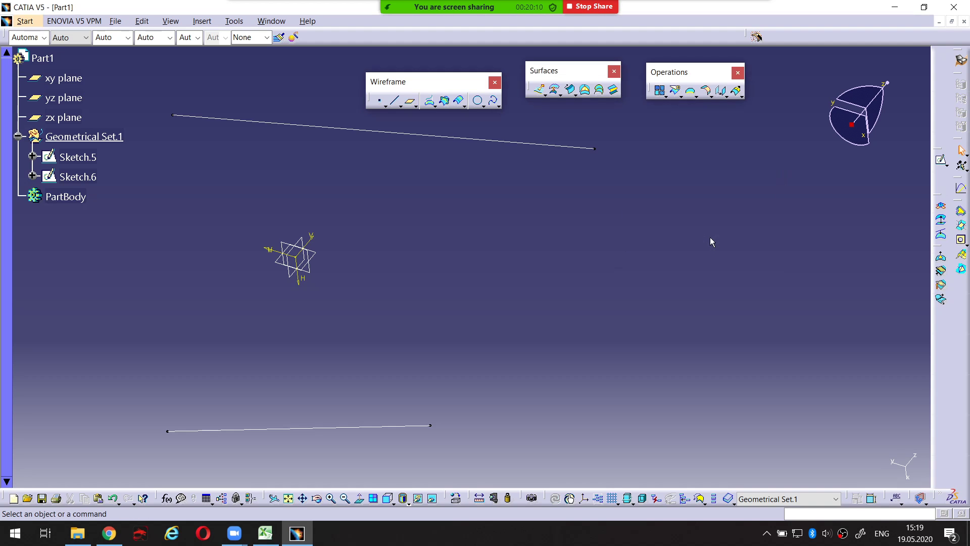
# Try joining the right-hand end vertices of Sketch.5 and Sketch.6 with a two-point spline
pyautogui.click(493, 106)
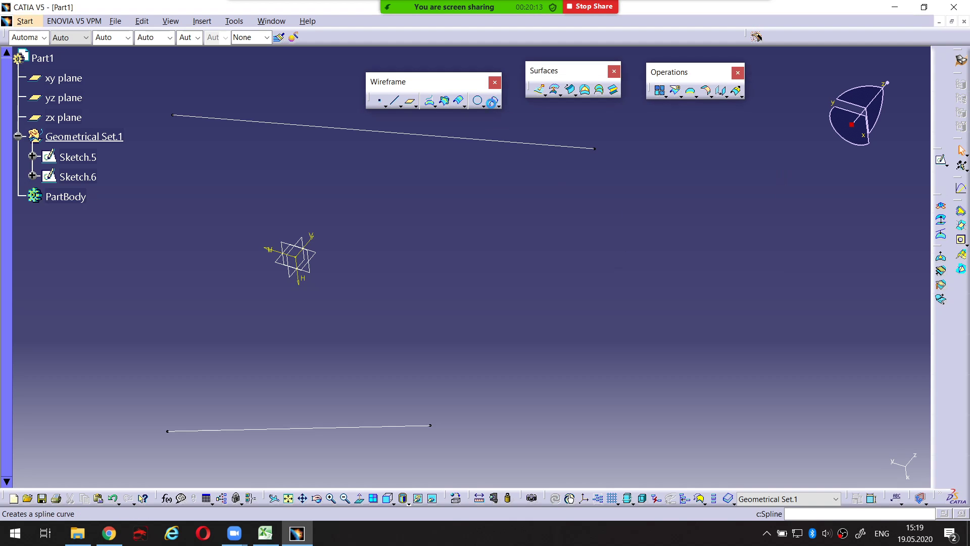
pyautogui.moveTo(508, 174); pyautogui.dragTo(476, 163, button='middle')
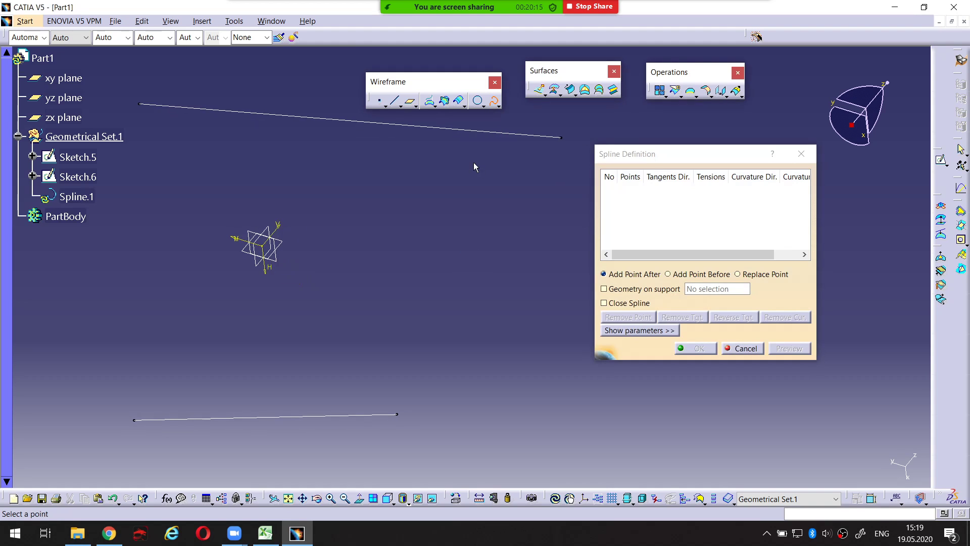
pyautogui.click(398, 415)
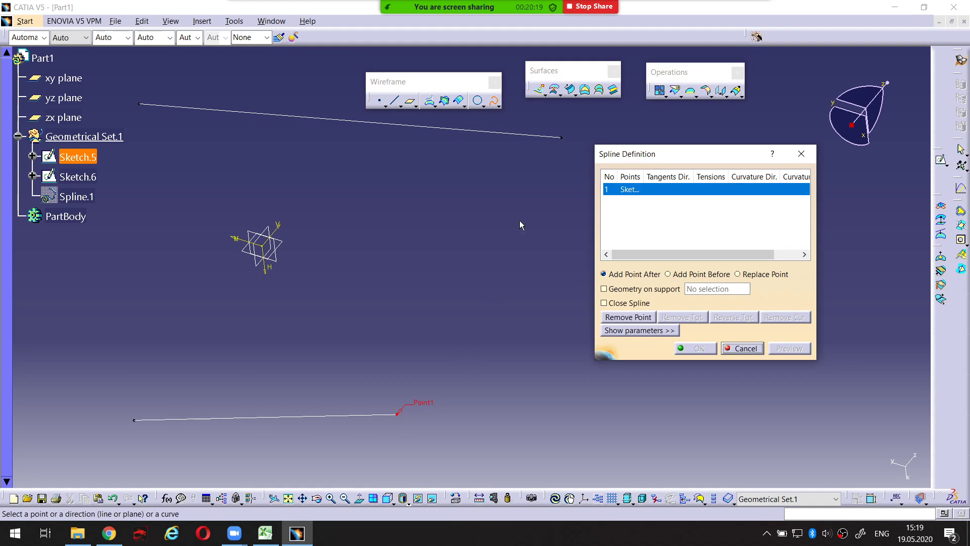
pyautogui.click(560, 137)
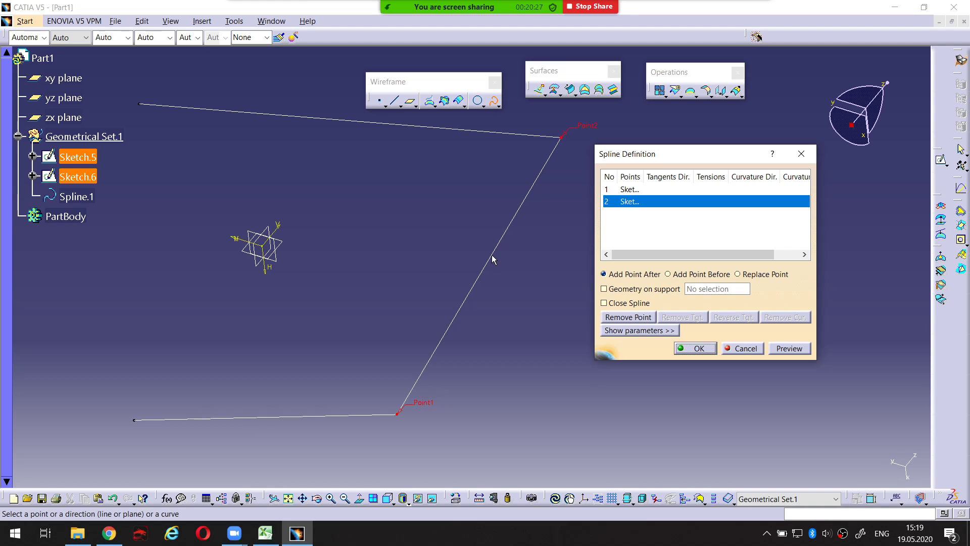
pyautogui.hotkey('ctrl', '2')
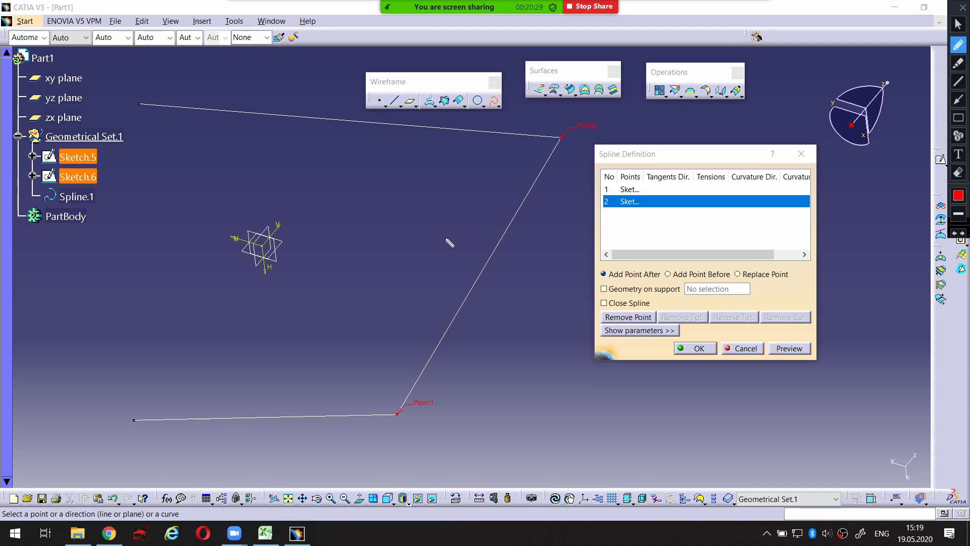
pyautogui.click(446, 241)
pyautogui.press('Escape')
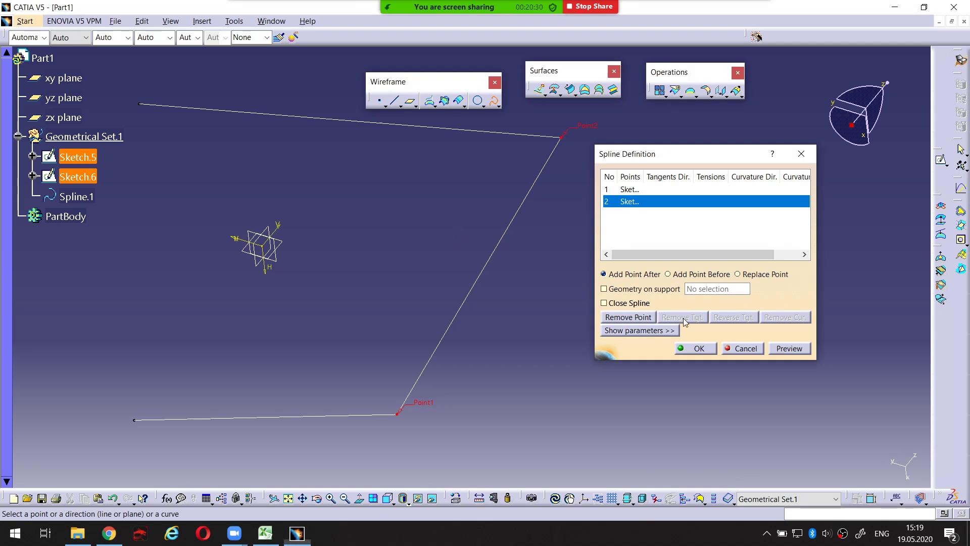
pyautogui.click(745, 348)
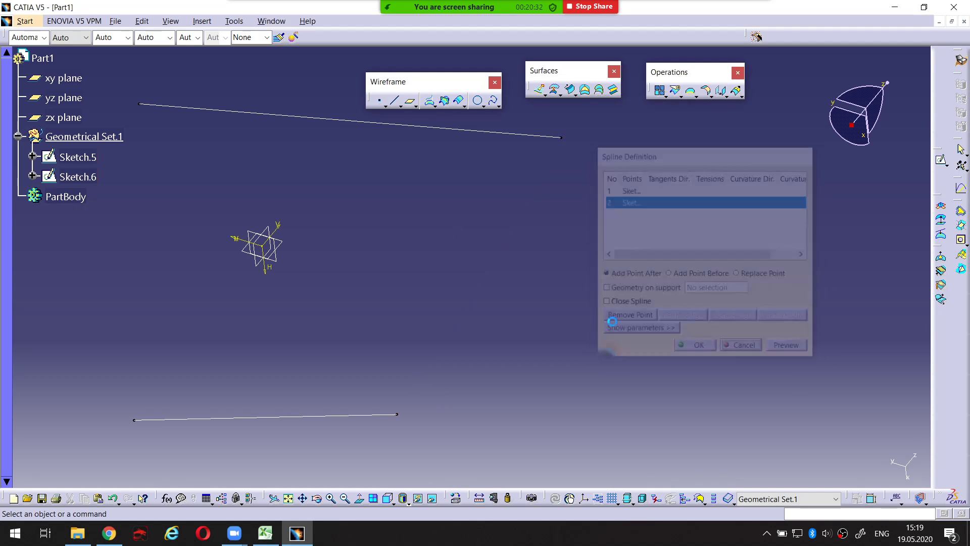
# Start a point defined by coordinates, set its Y coordinate to -50 mm, and preview it
pyautogui.click(380, 101)
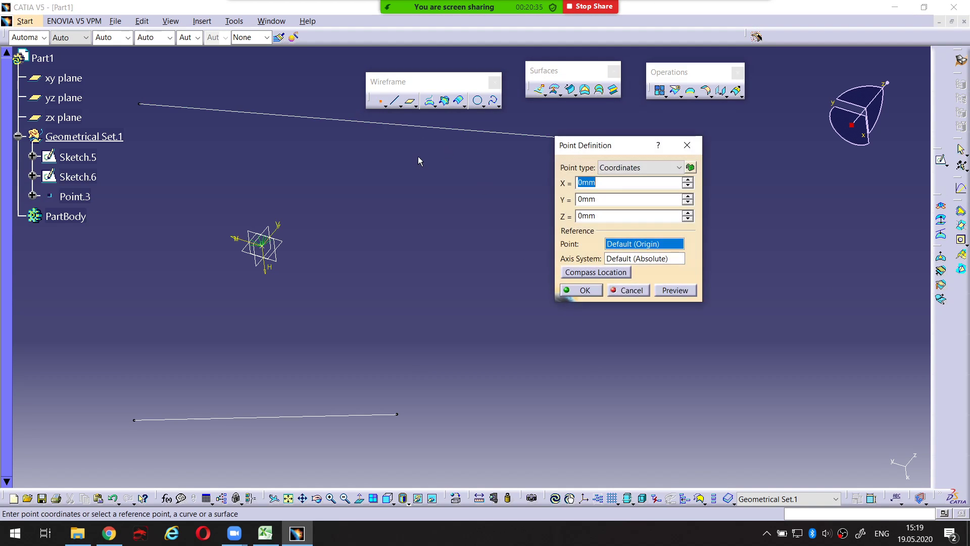
pyautogui.moveTo(423, 195); pyautogui.dragTo(429, 284, button='middle')
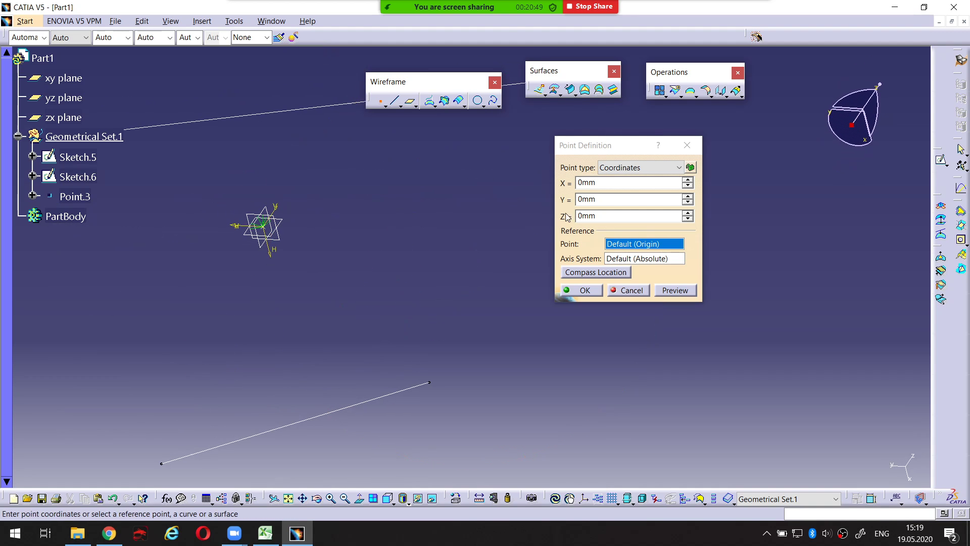
pyautogui.doubleClick(613, 183)
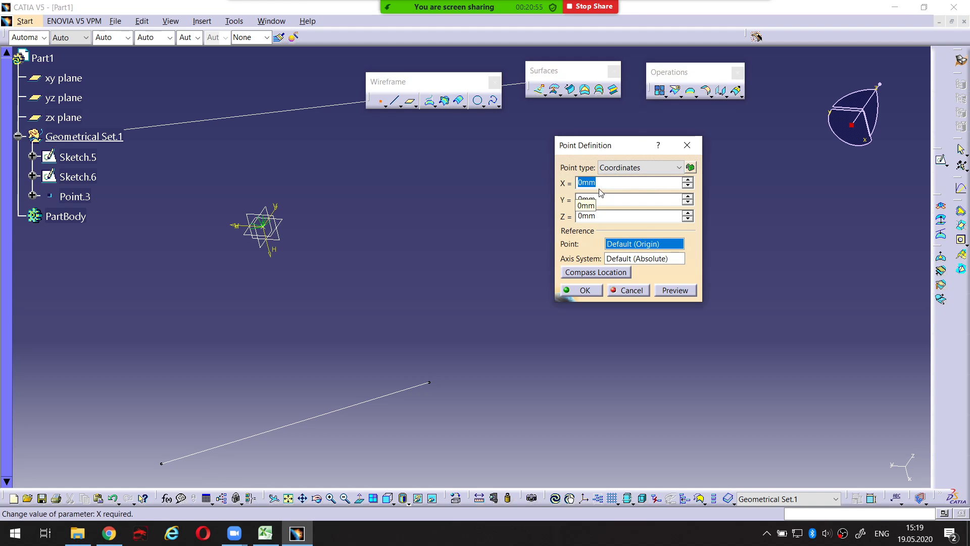
pyautogui.hotkey('ctrl', 'alt', 'd')
pyautogui.moveTo(572, 189)
pyautogui.mouseDown()
pyautogui.moveTo(596, 189)
pyautogui.moveTo(555, 205)
pyautogui.mouseUp()
pyautogui.press('Escape')
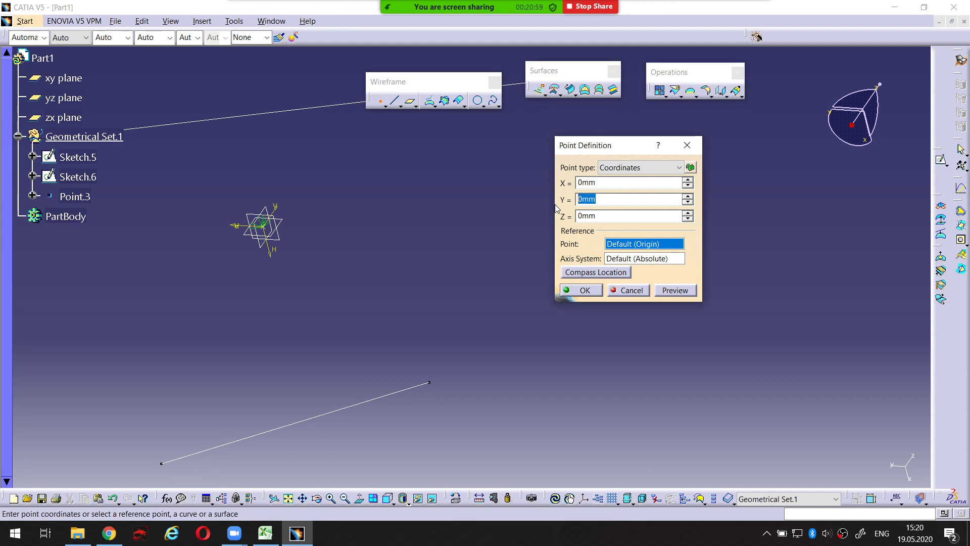
pyautogui.write('-50')
pyautogui.click(677, 291)
pyautogui.moveTo(504, 274); pyautogui.dragTo(535, 273, button='middle')
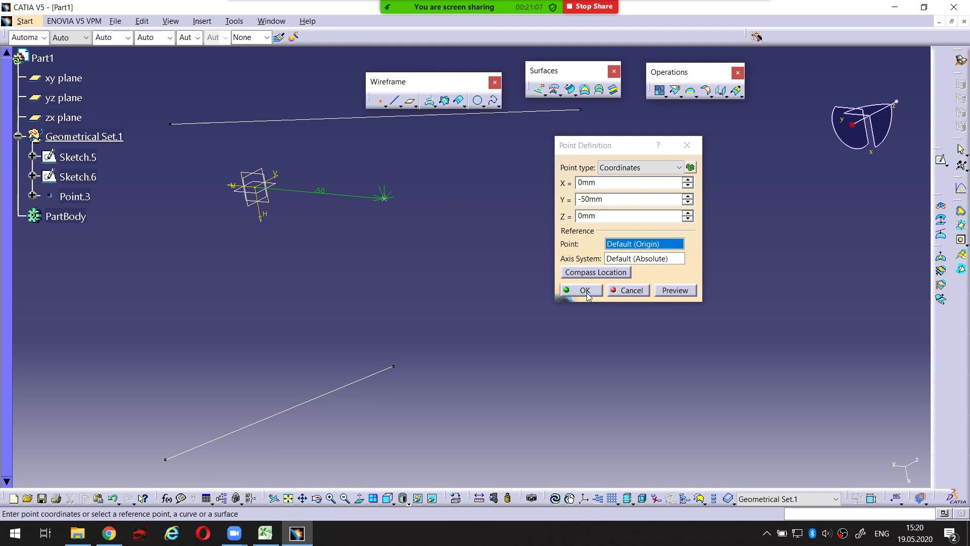
# Try a Z coordinate of -20 mm for the point and preview its position
pyautogui.doubleClick(601, 217)
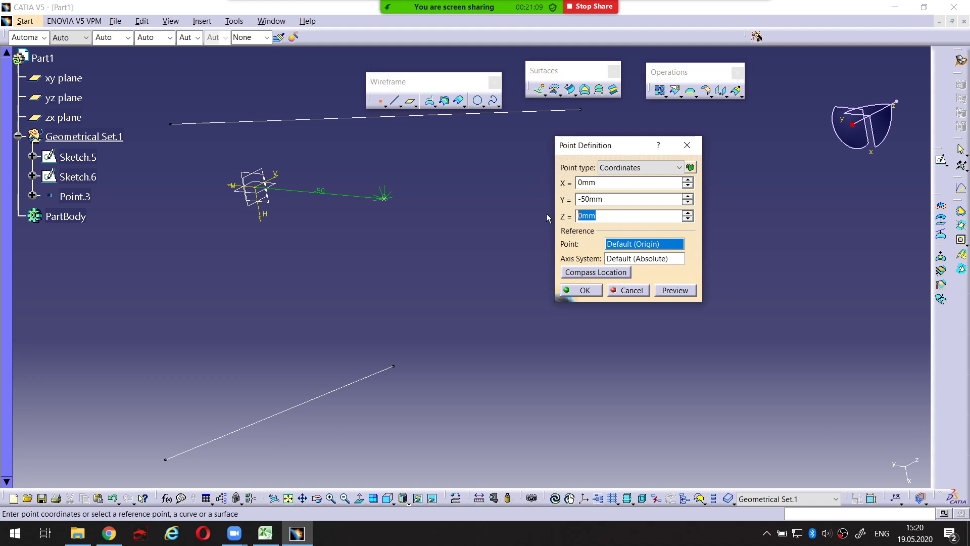
pyautogui.write('-20')
pyautogui.click(668, 291)
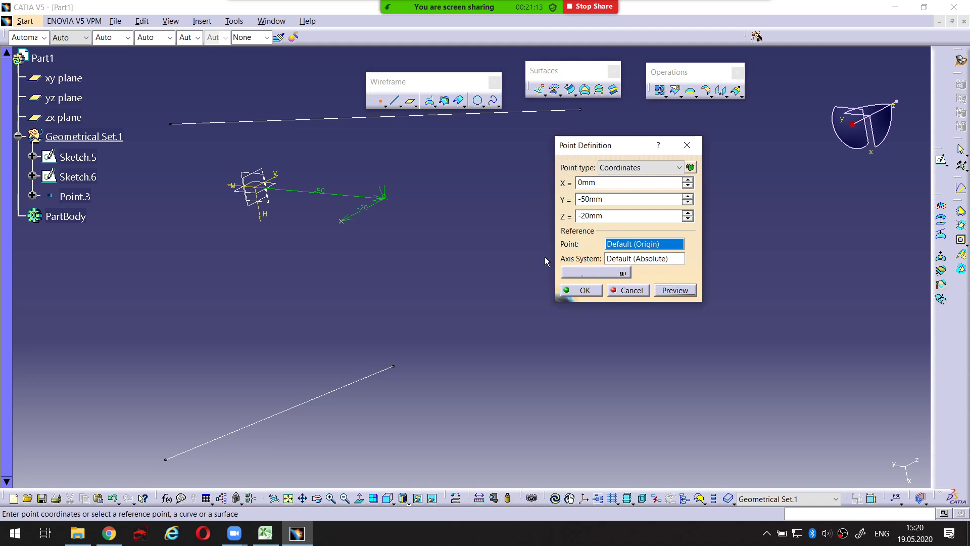
# Set the point's Z coordinate to 20 mm and create the point
pyautogui.moveTo(551, 273); pyautogui.dragTo(197, 216, button='middle')
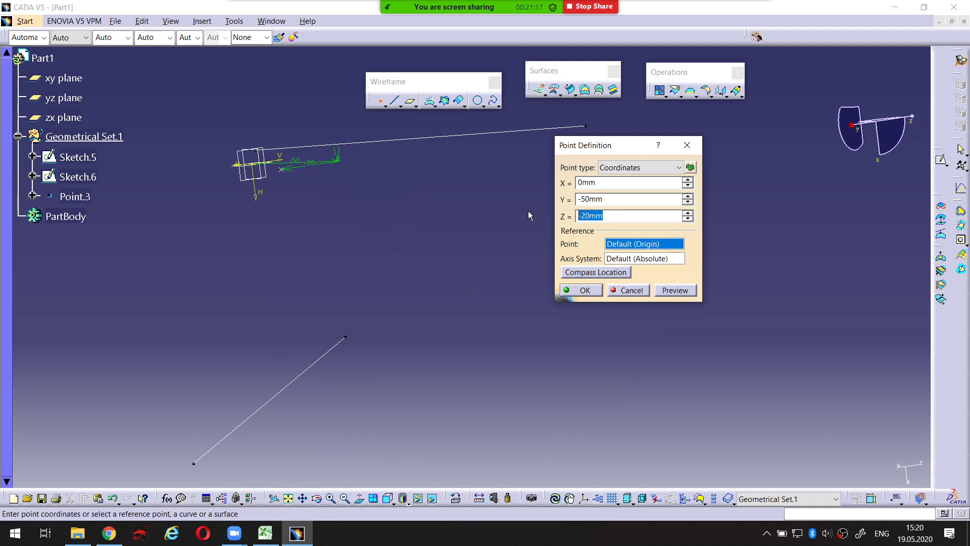
pyautogui.write('20')
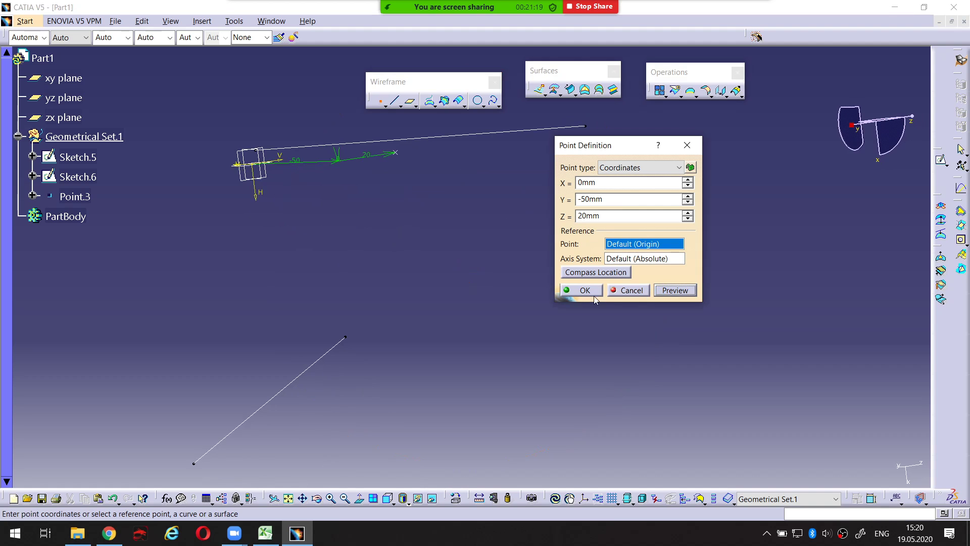
pyautogui.click(581, 291)
# Create a spline from the right-hand end vertex of Sketch.5 through Point.3 to the right-hand end vertex of Sketch.6
pyautogui.moveTo(454, 263); pyautogui.dragTo(429, 306, button='middle')
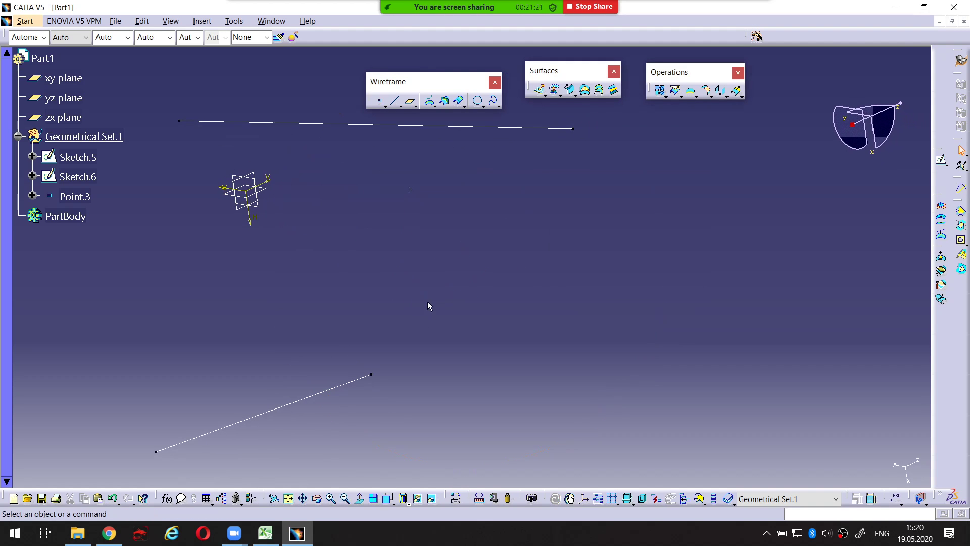
pyautogui.click(493, 100)
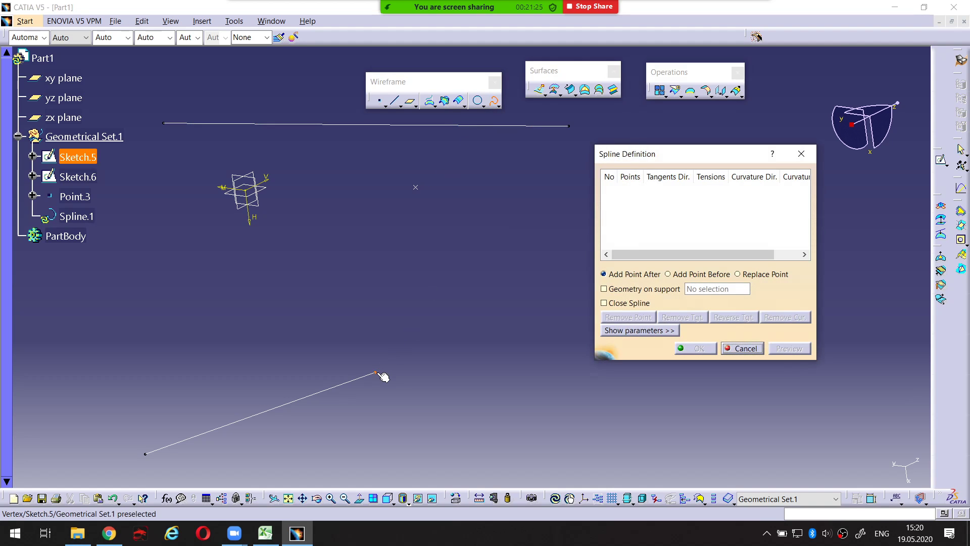
pyautogui.click(384, 374)
pyautogui.click(421, 190)
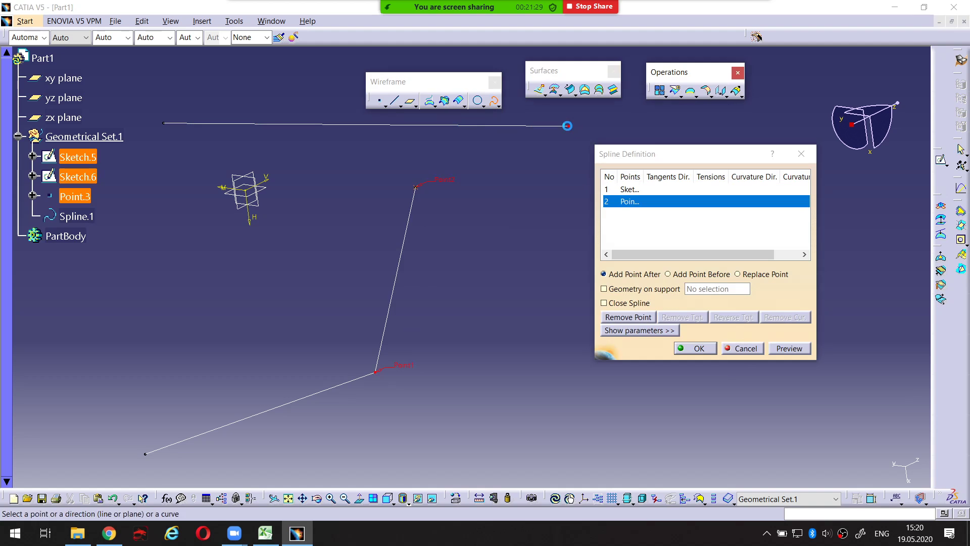
pyautogui.click(570, 127)
pyautogui.click(697, 349)
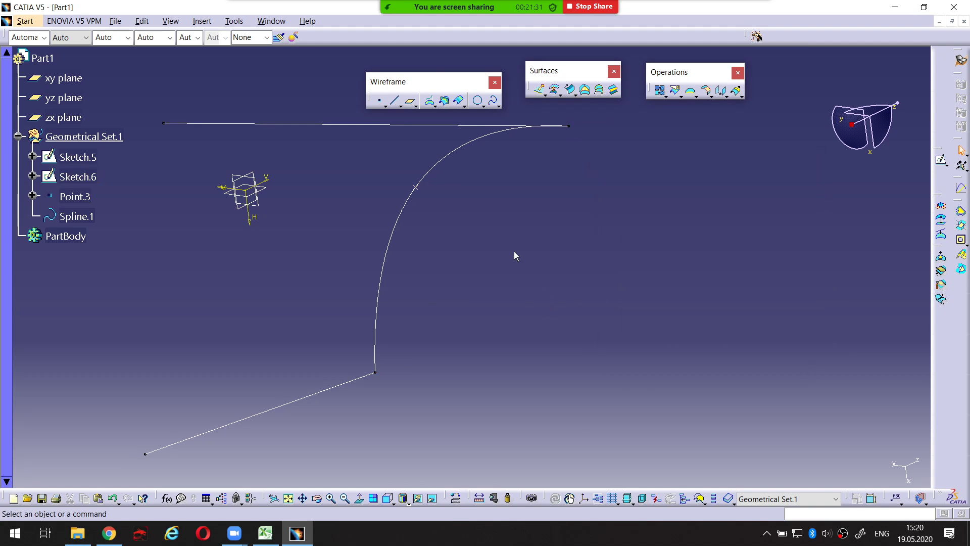
# Start a multi-sections surface with Sketch.5 and Sketch.6 as its sections
pyautogui.moveTo(514, 253); pyautogui.dragTo(551, 283, button='middle')
pyautogui.click(599, 96)
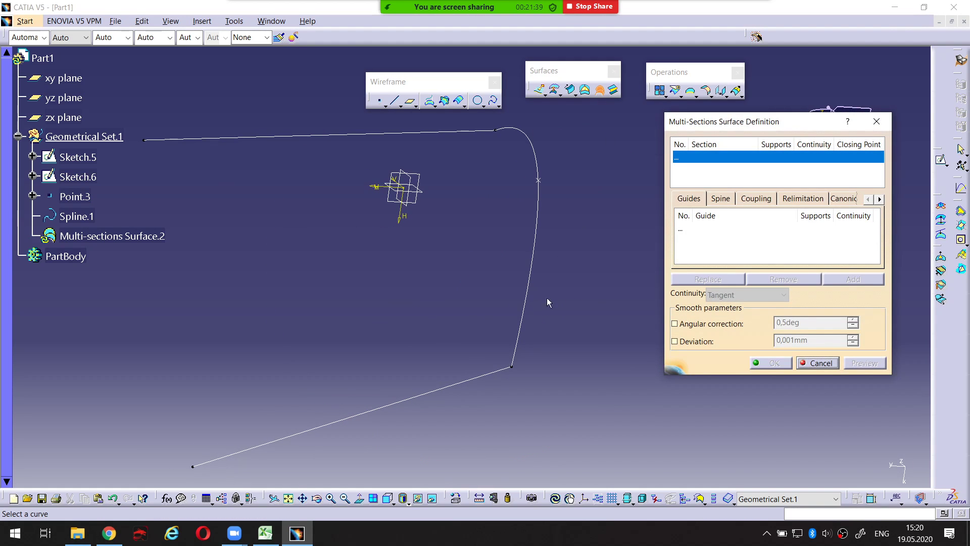
pyautogui.click(494, 373)
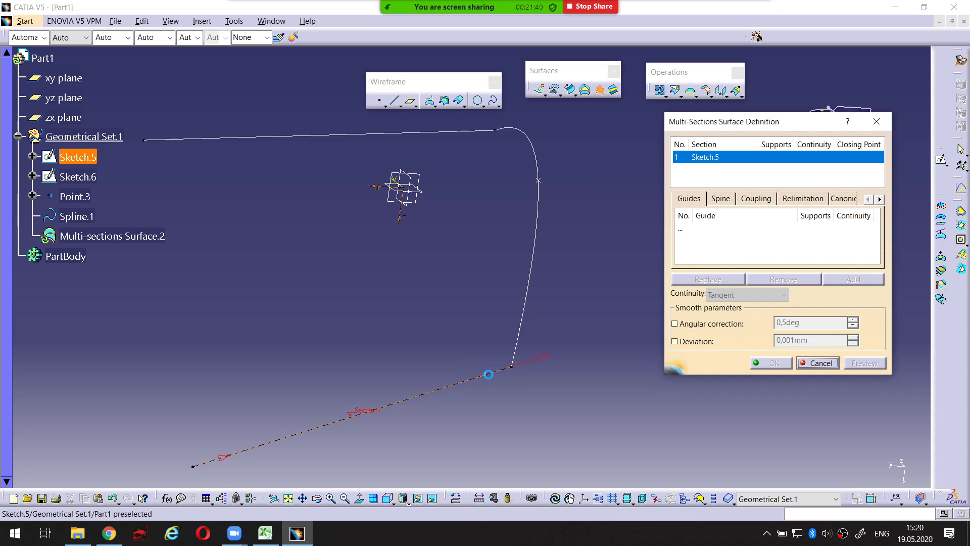
pyautogui.click(461, 132)
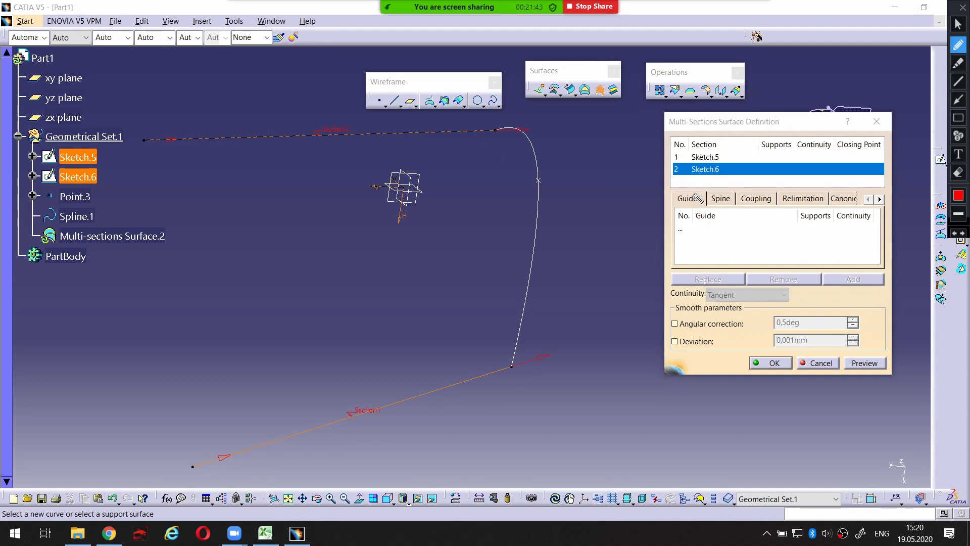
pyautogui.moveTo(686, 206)
pyautogui.mouseDown()
pyautogui.moveTo(675, 211)
pyautogui.moveTo(675, 273)
pyautogui.moveTo(821, 271)
pyautogui.moveTo(873, 259)
pyautogui.mouseUp()
pyautogui.moveTo(680, 229); pyautogui.dragTo(737, 230)
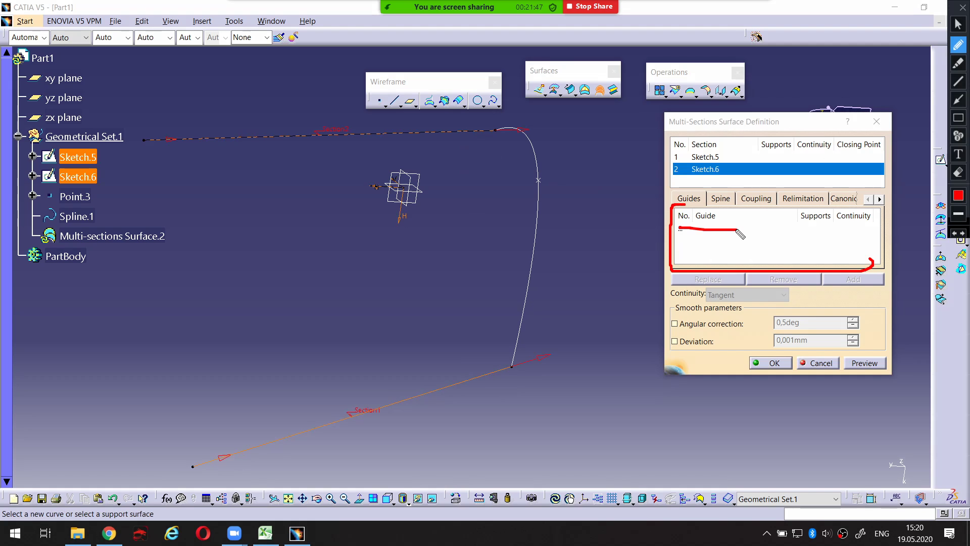
pyautogui.press('Escape')
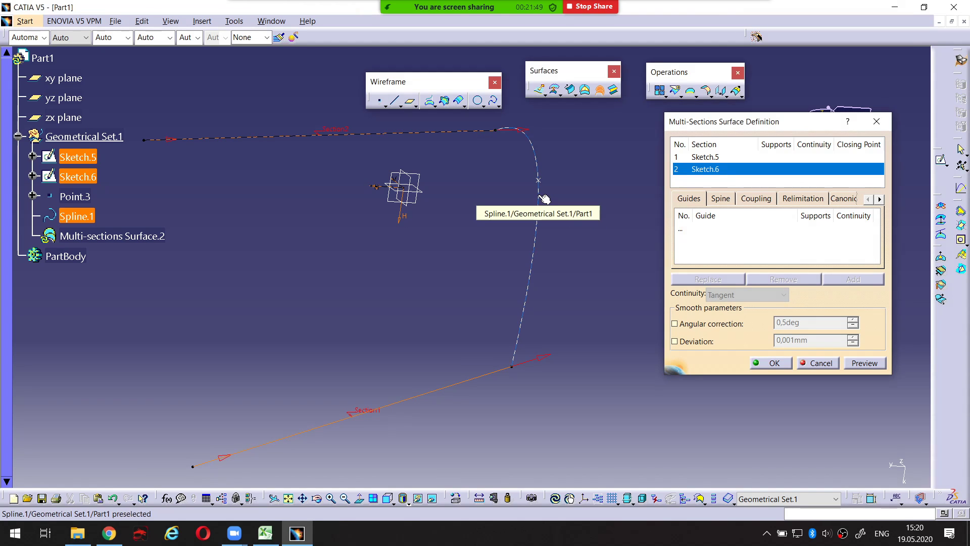
# Add Spline.1 as the guide curve of the multi-sections surface
pyautogui.click(695, 230)
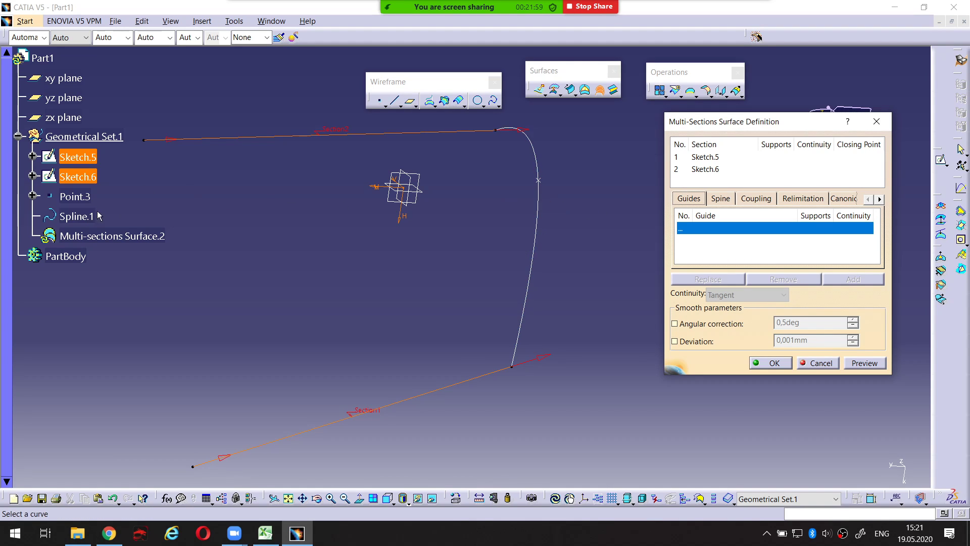
pyautogui.click(543, 228)
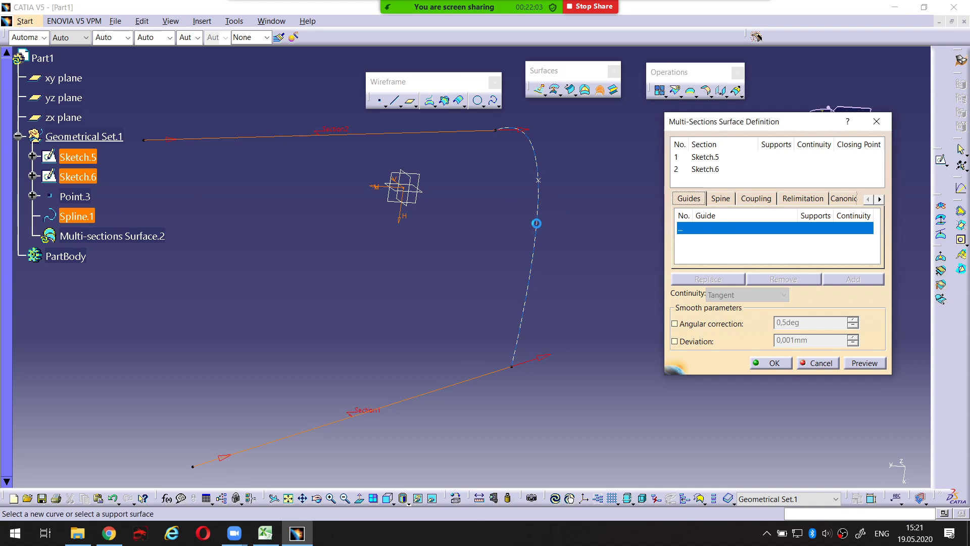
pyautogui.moveTo(583, 254); pyautogui.dragTo(606, 288, button='middle')
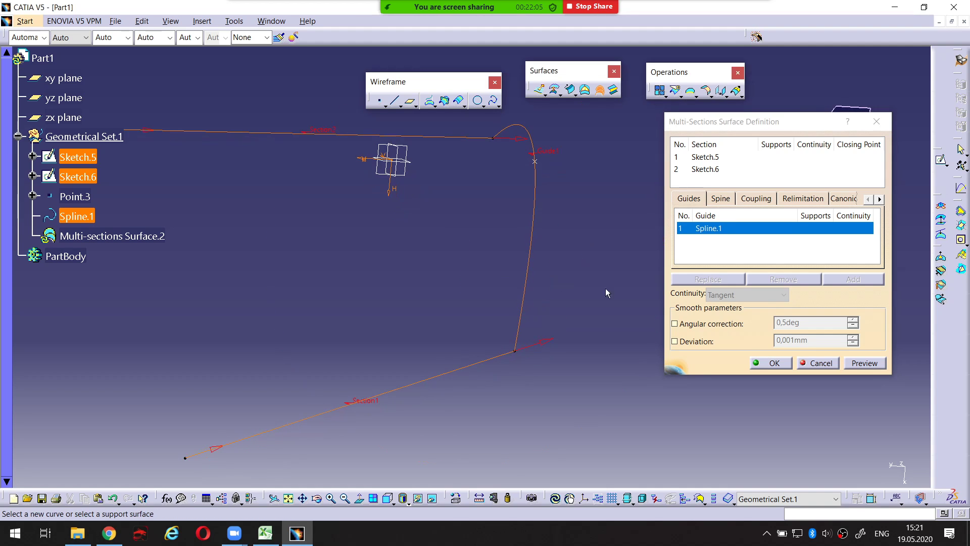
# Preview the multi-sections surface through Sketch.5 and Sketch.6 guided by Spline.1 and examine the two section direction arrows
pyautogui.click(863, 366)
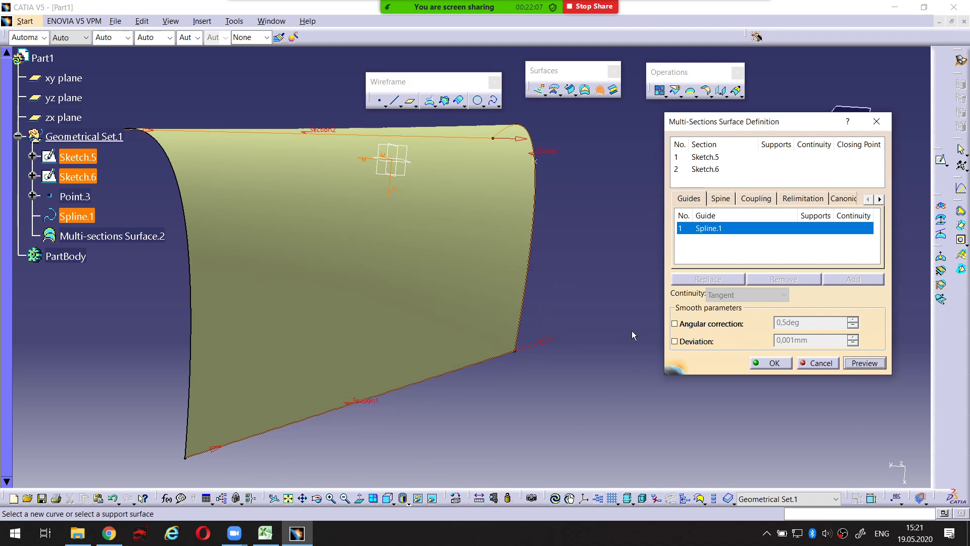
pyautogui.moveTo(632, 331); pyautogui.dragTo(474, 304, button='middle')
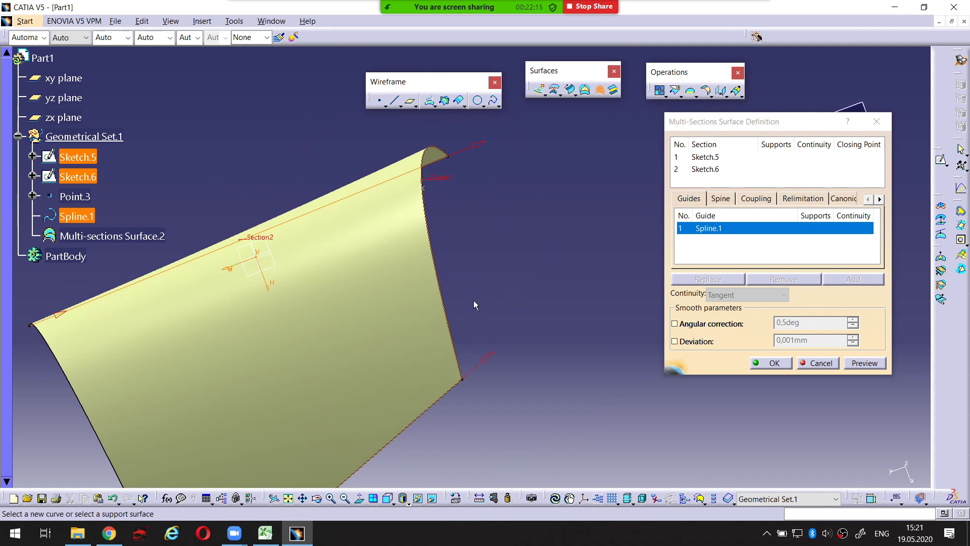
pyautogui.moveTo(487, 133)
pyautogui.mouseDown()
pyautogui.moveTo(447, 152)
pyautogui.moveTo(477, 174)
pyautogui.moveTo(486, 135)
pyautogui.mouseUp()
pyautogui.moveTo(492, 345)
pyautogui.mouseDown()
pyautogui.moveTo(445, 373)
pyautogui.moveTo(490, 356)
pyautogui.mouseUp()
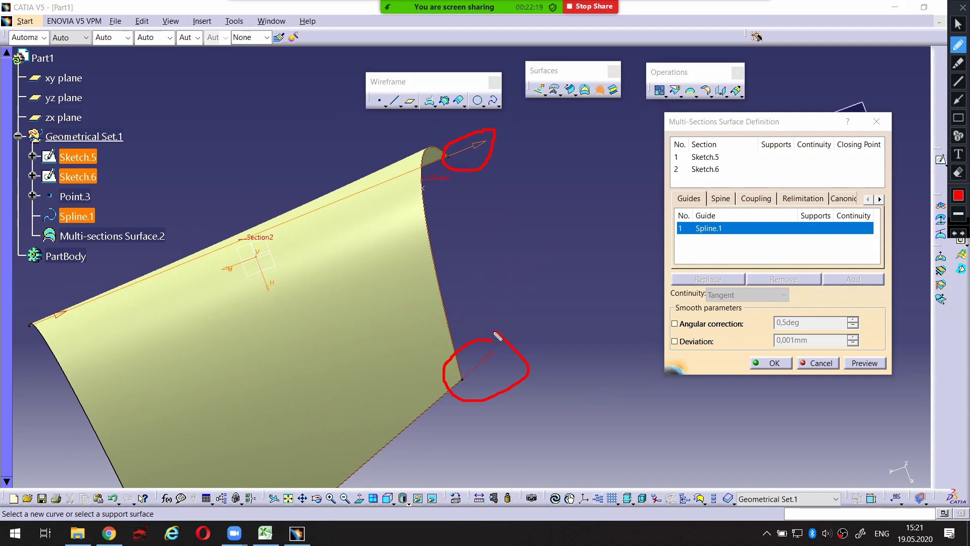
pyautogui.press('Escape')
# Try reversing the Section1 direction arrow, preview the surface, and inspect its shape at the section endpoints and along Spline.1
pyautogui.click(486, 359)
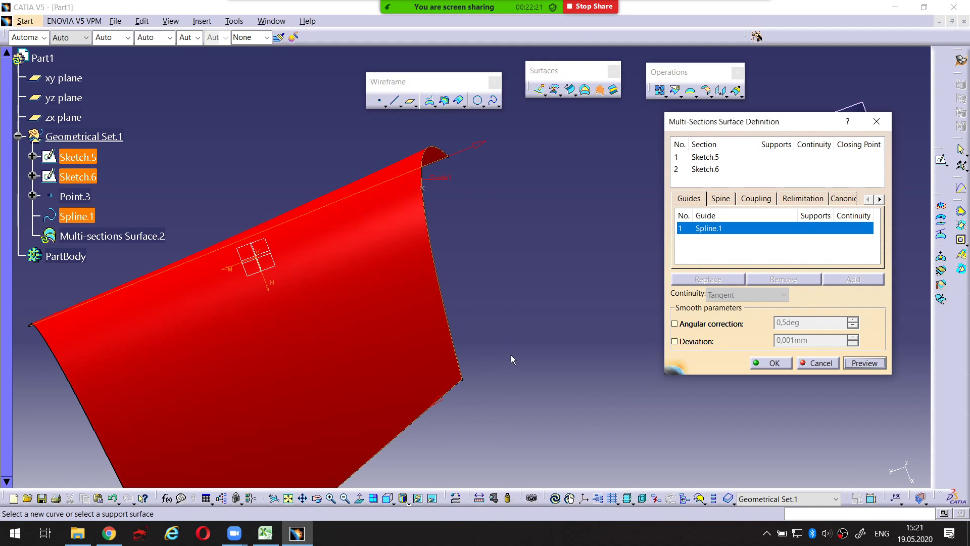
pyautogui.moveTo(511, 341); pyautogui.dragTo(513, 306, button='middle')
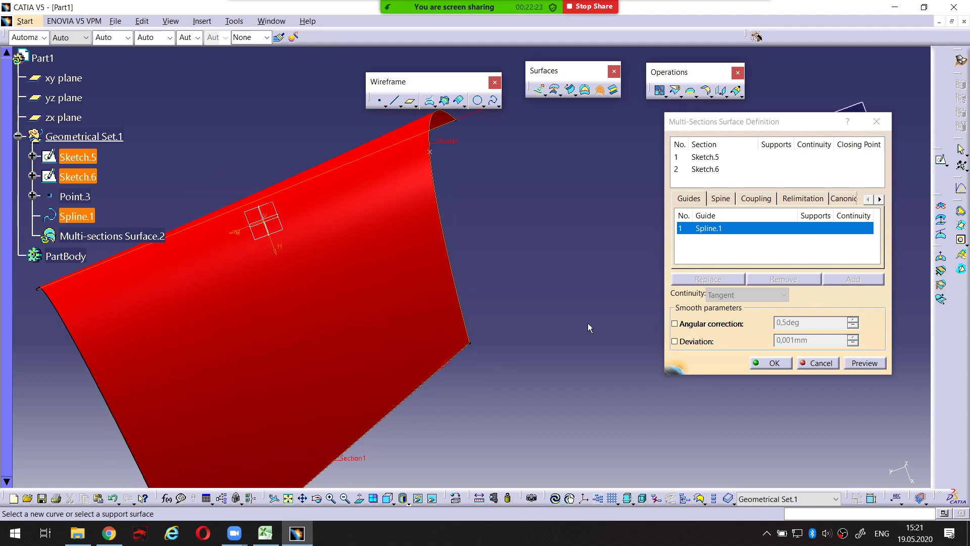
pyautogui.click(864, 365)
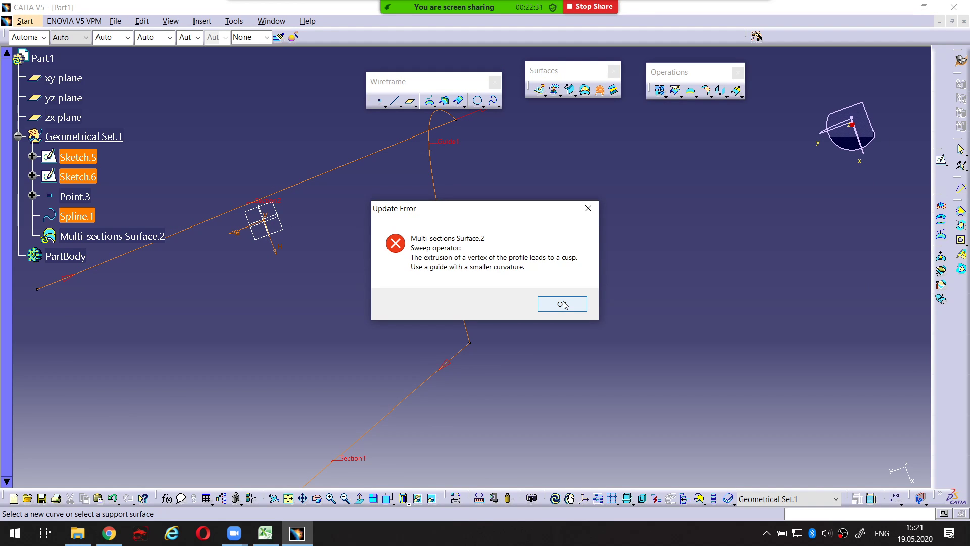
pyautogui.moveTo(526, 215); pyautogui.dragTo(640, 156)
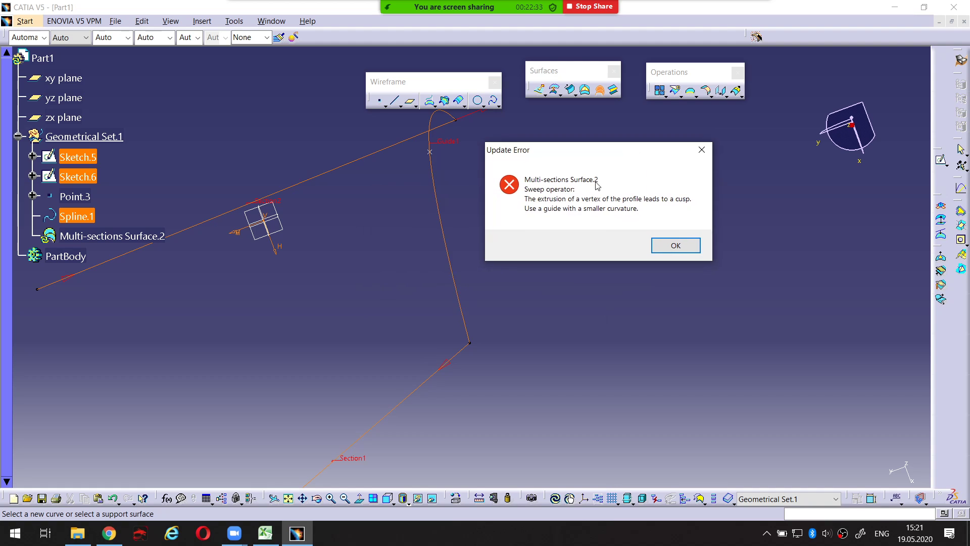
pyautogui.press('Return')
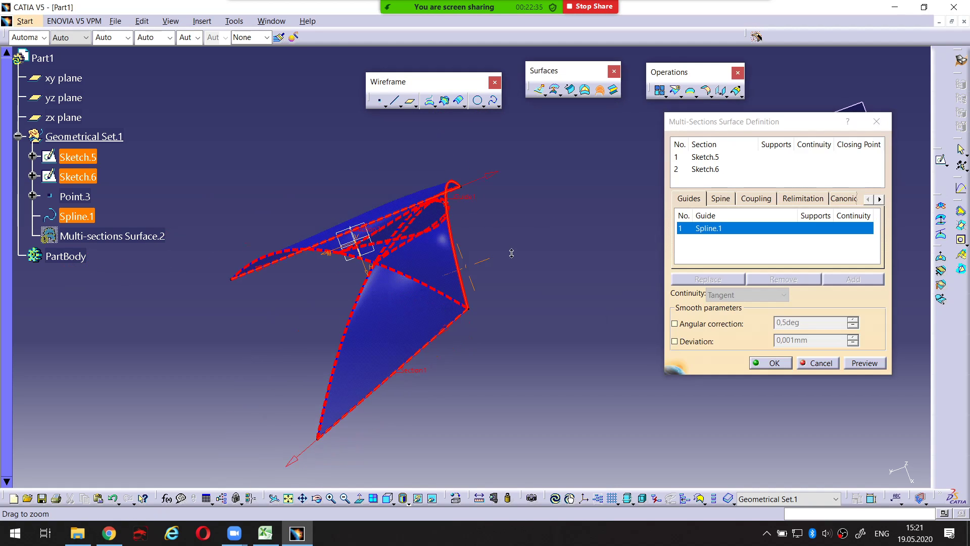
pyautogui.moveTo(467, 243)
pyautogui.mouseDown(button='middle')
pyautogui.moveTo(429, 253)
pyautogui.moveTo(410, 329)
pyautogui.moveTo(346, 401)
pyautogui.mouseUp(button='middle')
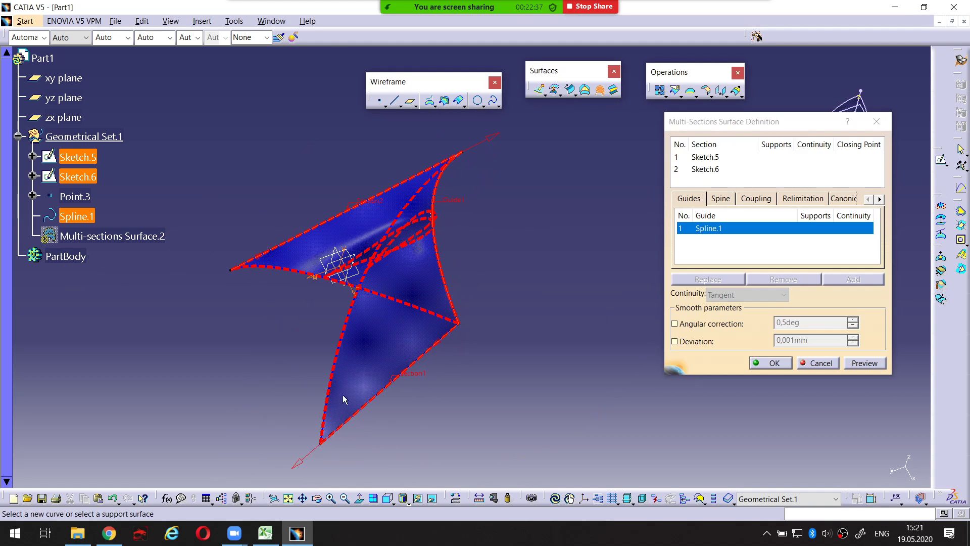
pyautogui.moveTo(321, 445); pyautogui.dragTo(322, 445)
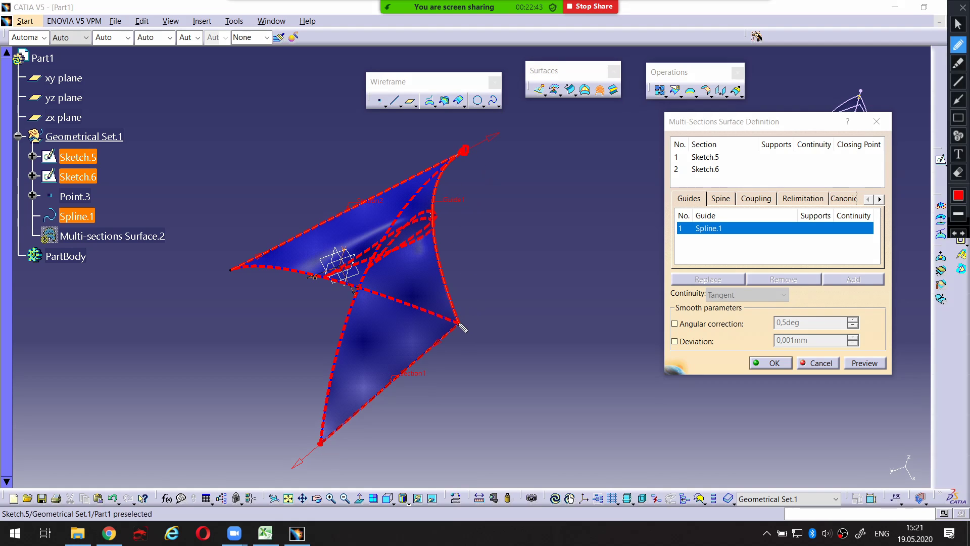
pyautogui.moveTo(458, 324); pyautogui.dragTo(457, 324)
pyautogui.moveTo(462, 156)
pyautogui.mouseDown()
pyautogui.moveTo(436, 202)
pyautogui.moveTo(441, 280)
pyautogui.mouseUp()
pyautogui.moveTo(95, 212)
pyautogui.mouseDown()
pyautogui.moveTo(56, 207)
pyautogui.moveTo(43, 219)
pyautogui.moveTo(93, 225)
pyautogui.moveTo(89, 208)
pyautogui.mouseUp()
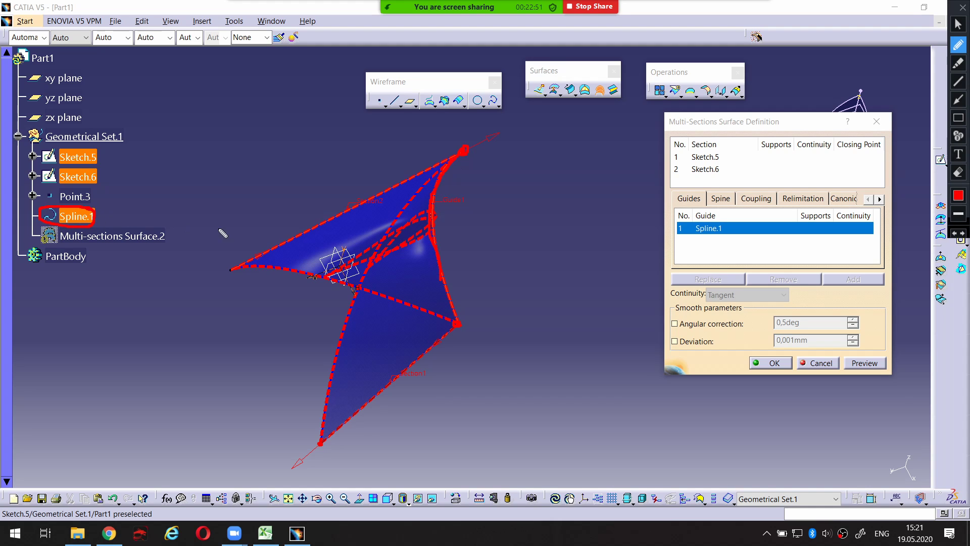
pyautogui.press('Escape')
# Flip the Section1 arrow back to match Section2, and create the multi-sections surface guided by Spline.1
pyautogui.moveTo(422, 277); pyautogui.dragTo(425, 215, button='middle')
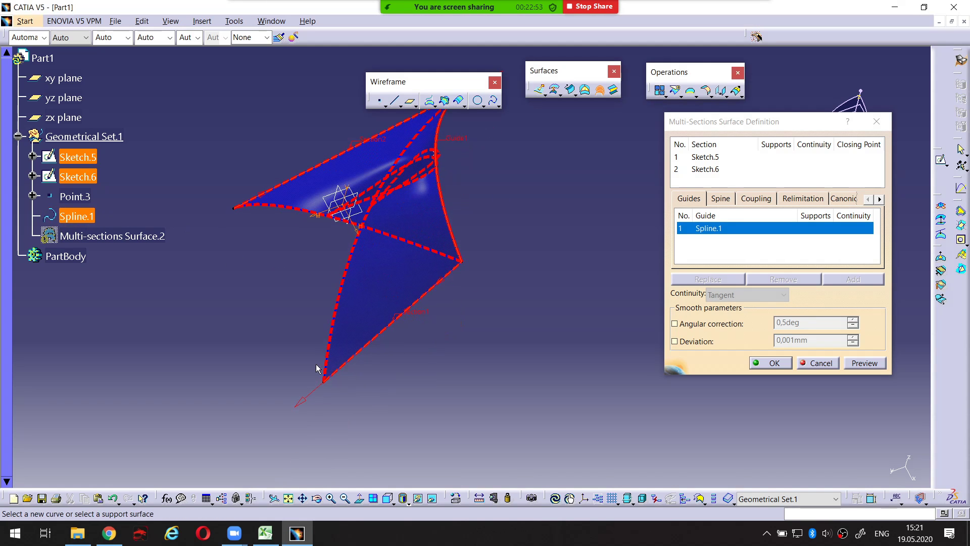
pyautogui.click(303, 404)
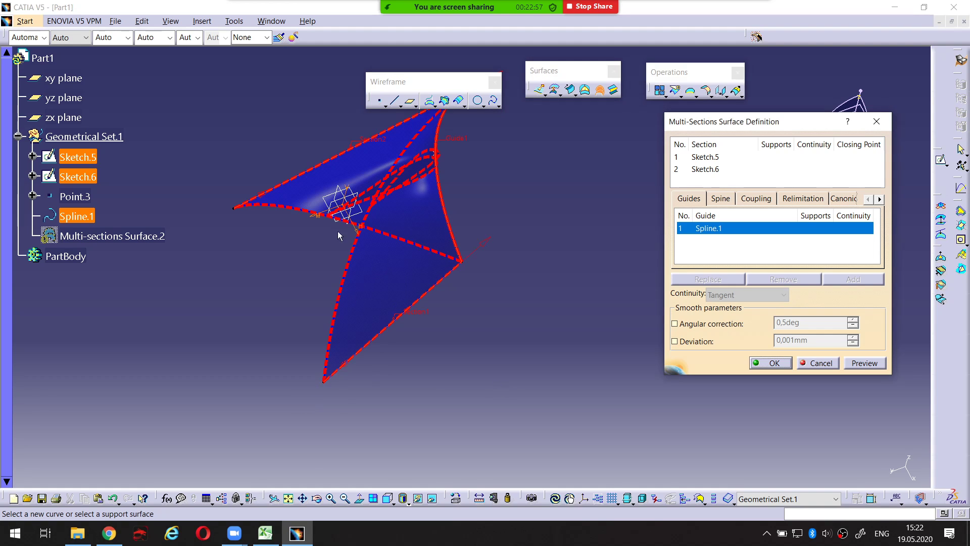
pyautogui.middleClick(510, 224)
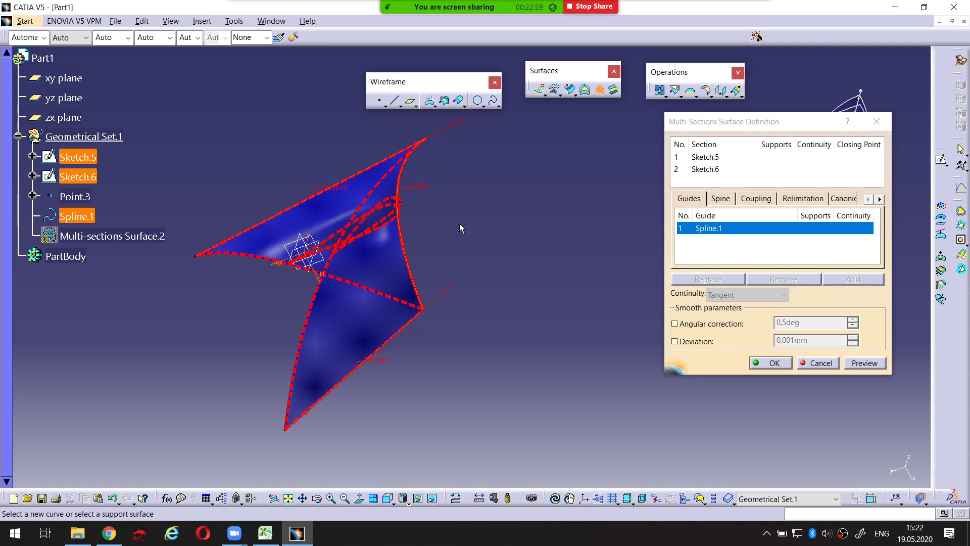
pyautogui.moveTo(458, 227); pyautogui.dragTo(467, 243, button='middle')
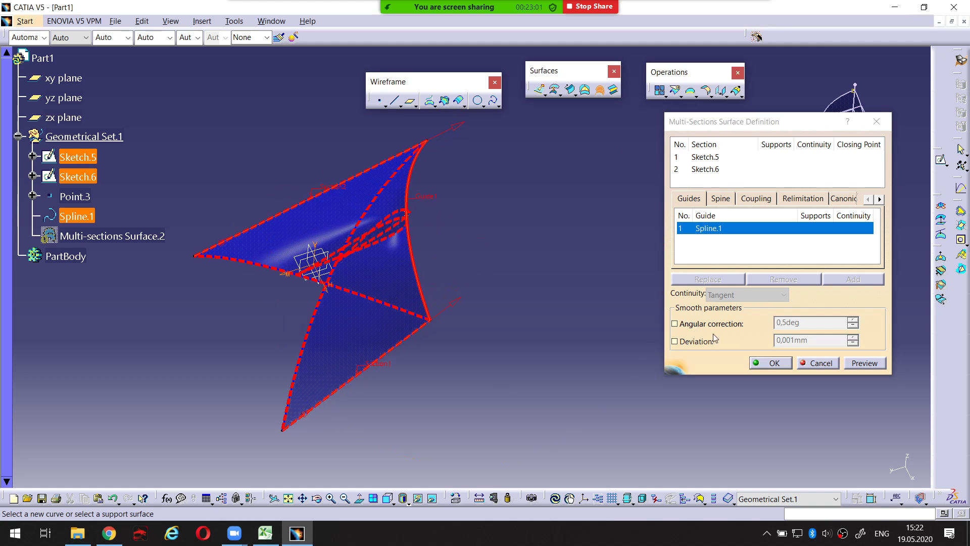
pyautogui.click(867, 365)
pyautogui.click(771, 363)
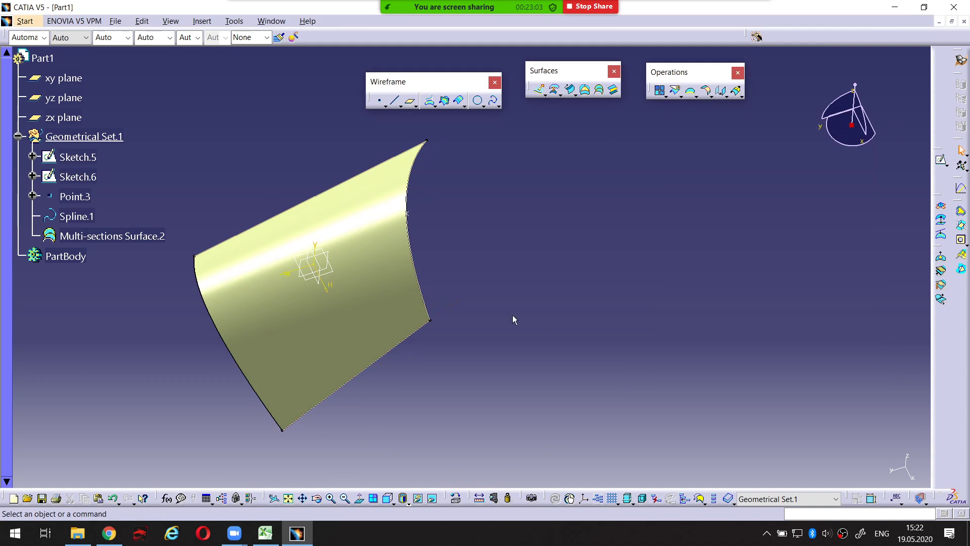
pyautogui.moveTo(512, 314); pyautogui.dragTo(510, 280, button='middle')
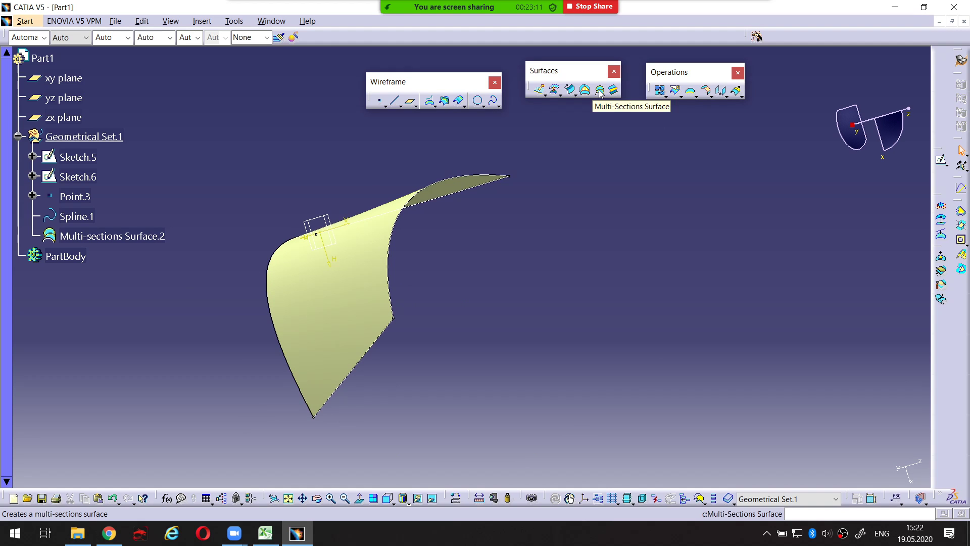
# Review the section, support and guide inputs of a new multi-sections surface definition without creating a surface
pyautogui.click(600, 90)
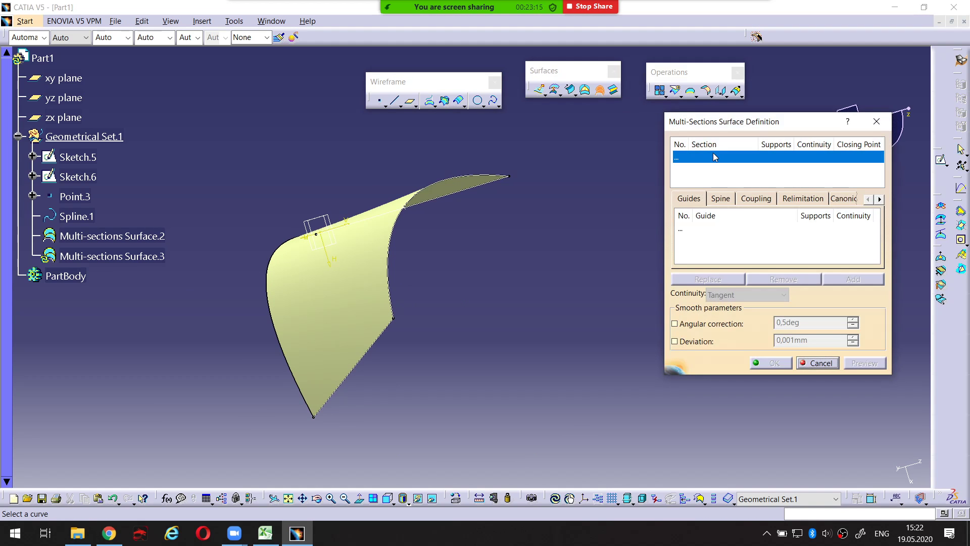
pyautogui.hotkey('ctrl', 'shift', 'd')
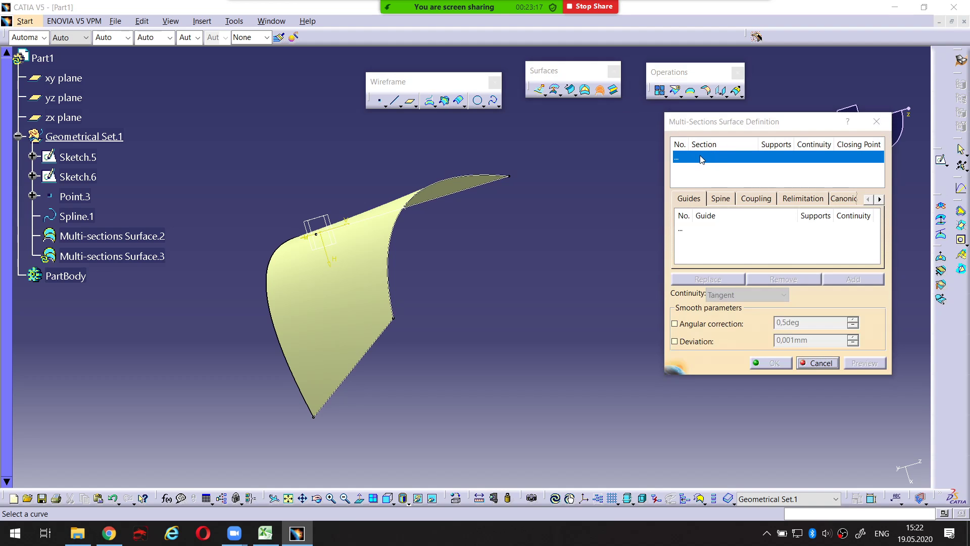
pyautogui.moveTo(691, 154)
pyautogui.mouseDown()
pyautogui.moveTo(743, 160)
pyautogui.moveTo(691, 158)
pyautogui.mouseUp()
pyautogui.moveTo(713, 224)
pyautogui.mouseDown()
pyautogui.moveTo(695, 232)
pyautogui.moveTo(723, 239)
pyautogui.moveTo(706, 223)
pyautogui.mouseUp()
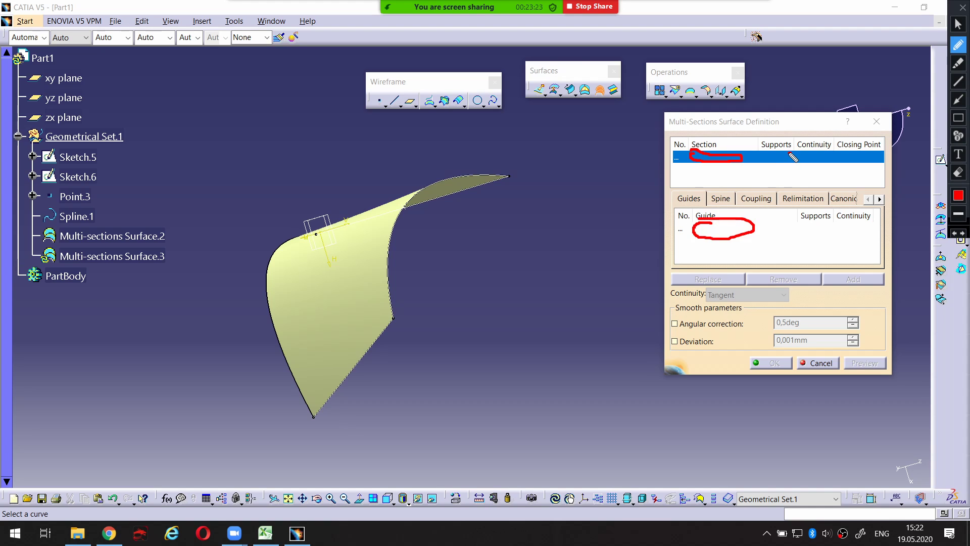
pyautogui.moveTo(793, 157)
pyautogui.mouseDown()
pyautogui.moveTo(762, 156)
pyautogui.moveTo(796, 158)
pyautogui.mouseUp()
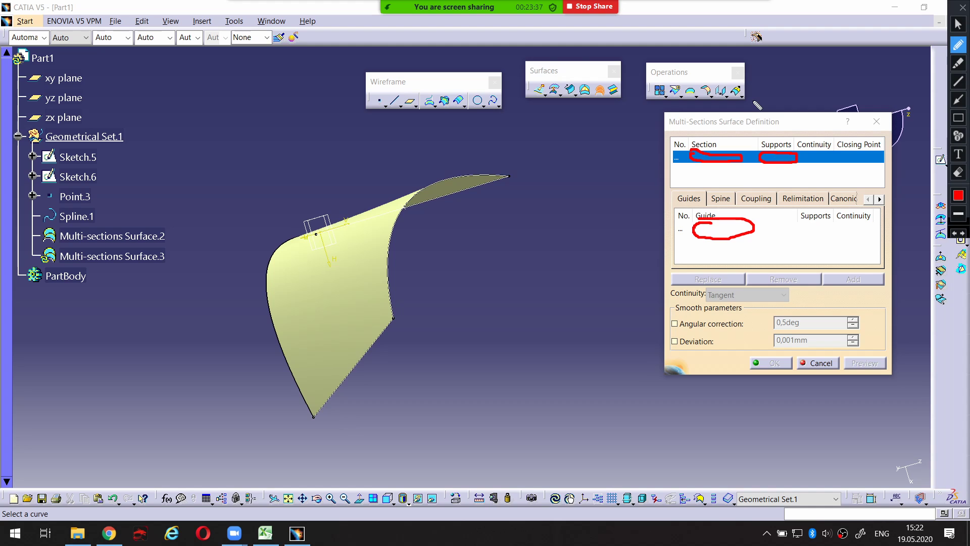
pyautogui.press('Escape')
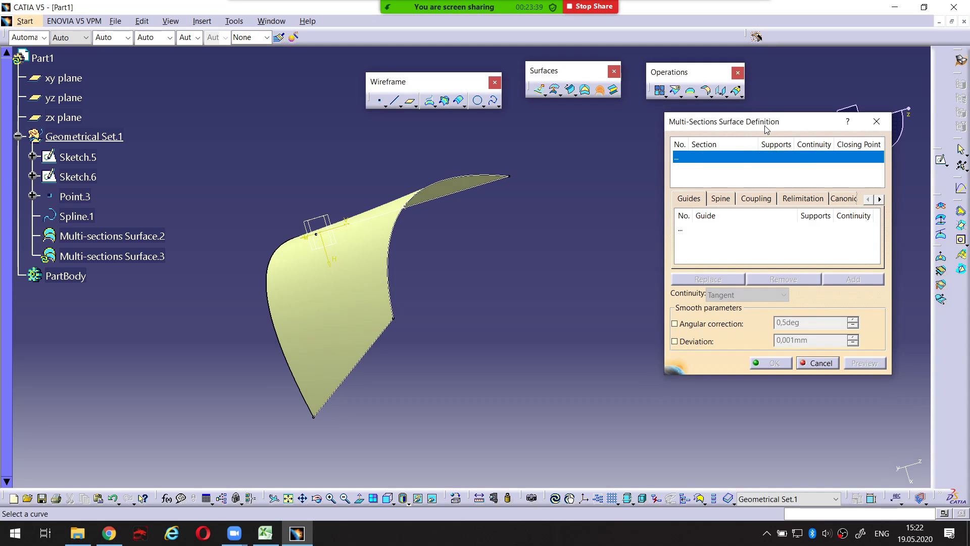
pyautogui.moveTo(765, 126); pyautogui.dragTo(756, 123)
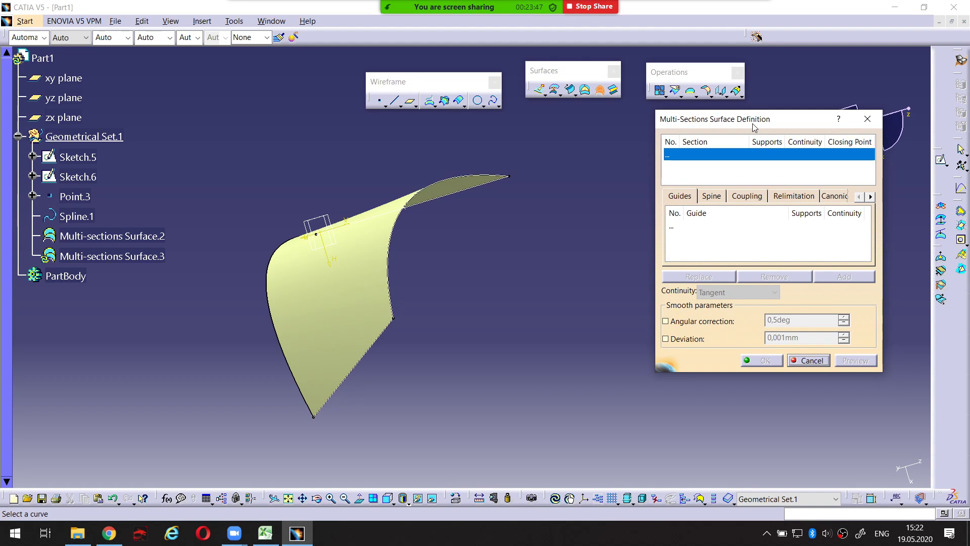
pyautogui.click(821, 360)
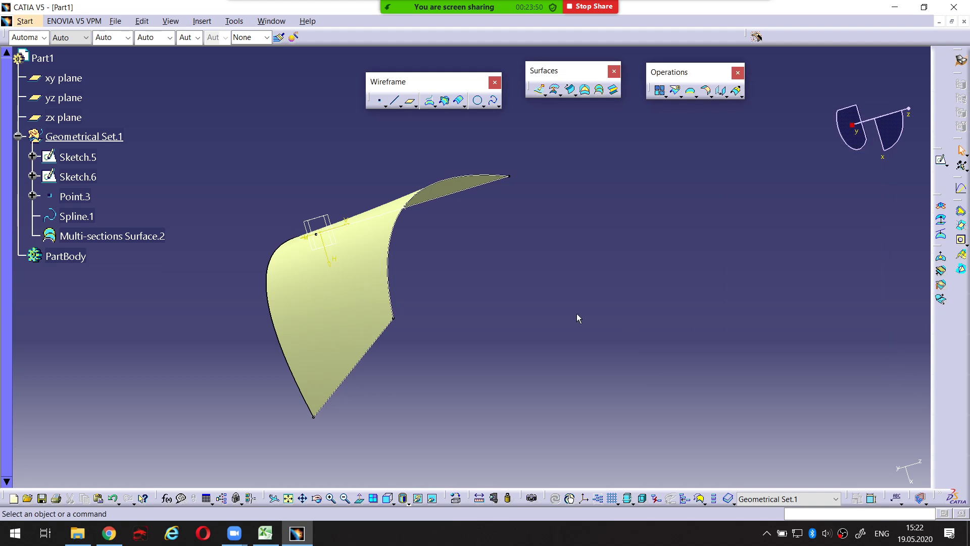
# Delete Multi-sections Surface.2 and its guide curve Spline.1 from Geometrical Set.1
pyautogui.click(121, 236)
pyautogui.press('Delete')
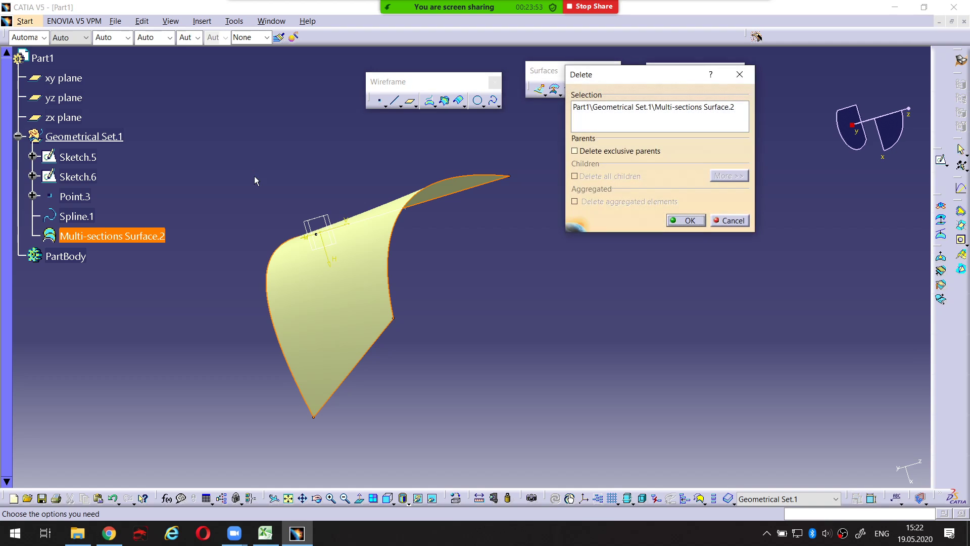
pyautogui.press('Return')
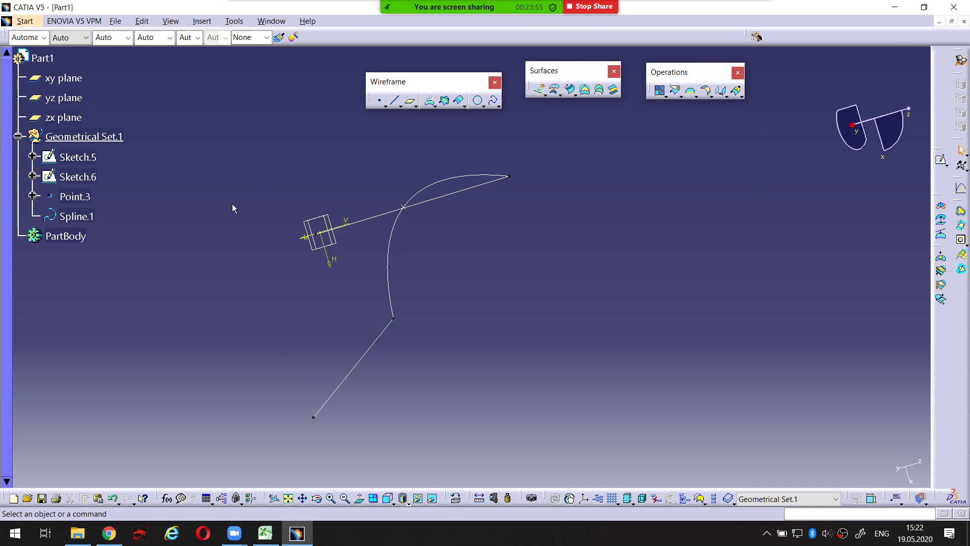
pyautogui.moveTo(336, 231); pyautogui.dragTo(423, 265, button='middle')
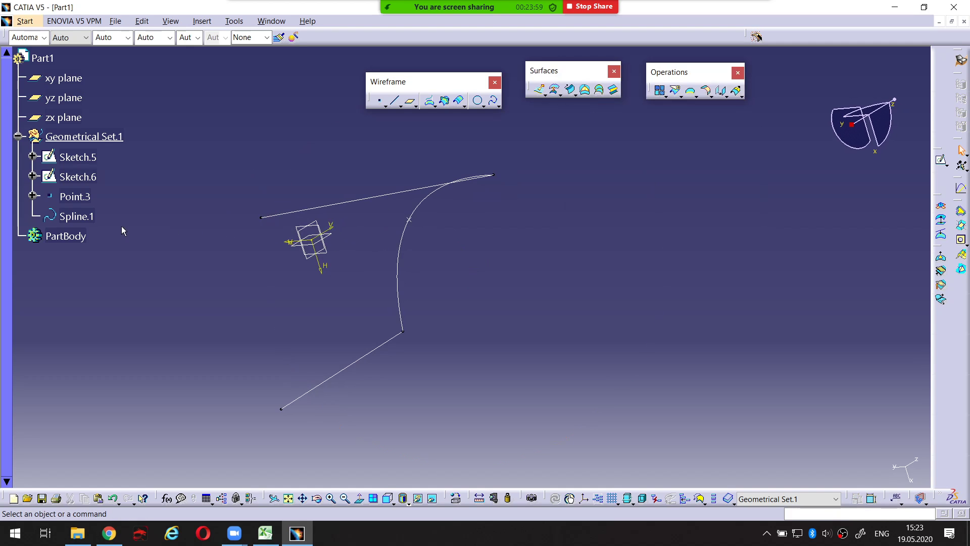
pyautogui.click(97, 218)
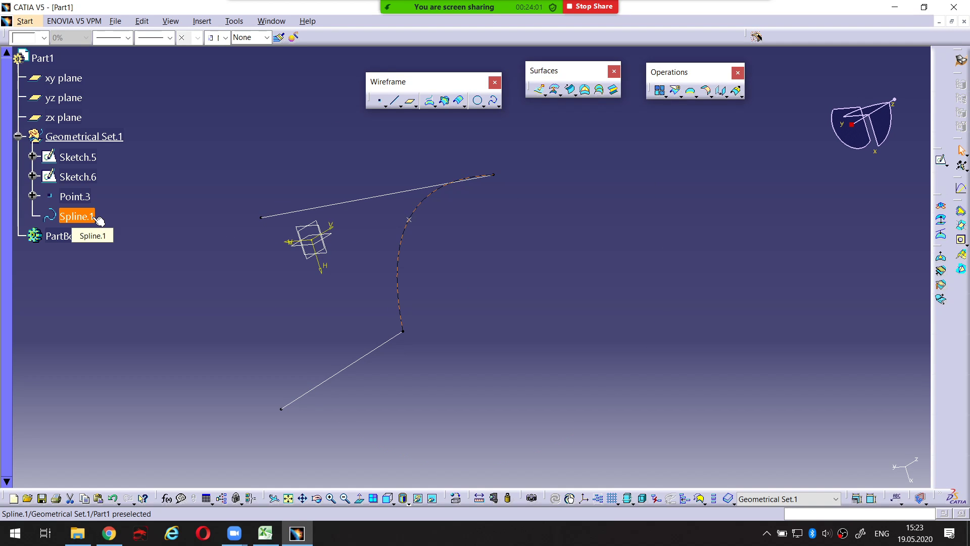
pyautogui.press('Delete')
pyautogui.click(684, 220)
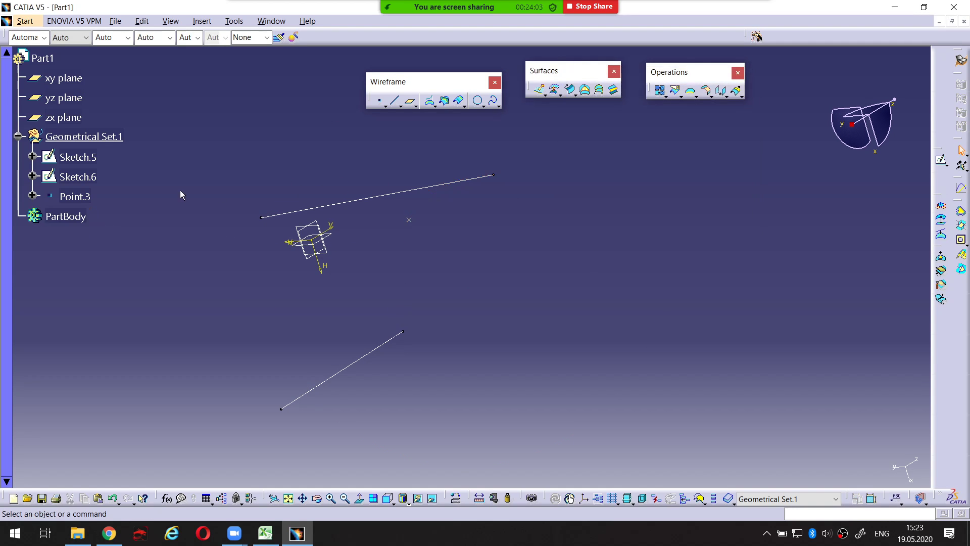
# Delete Point.3, Sketch.5 and Sketch.6 to empty Geometrical Set.1
pyautogui.click(88, 198)
pyautogui.press('Delete')
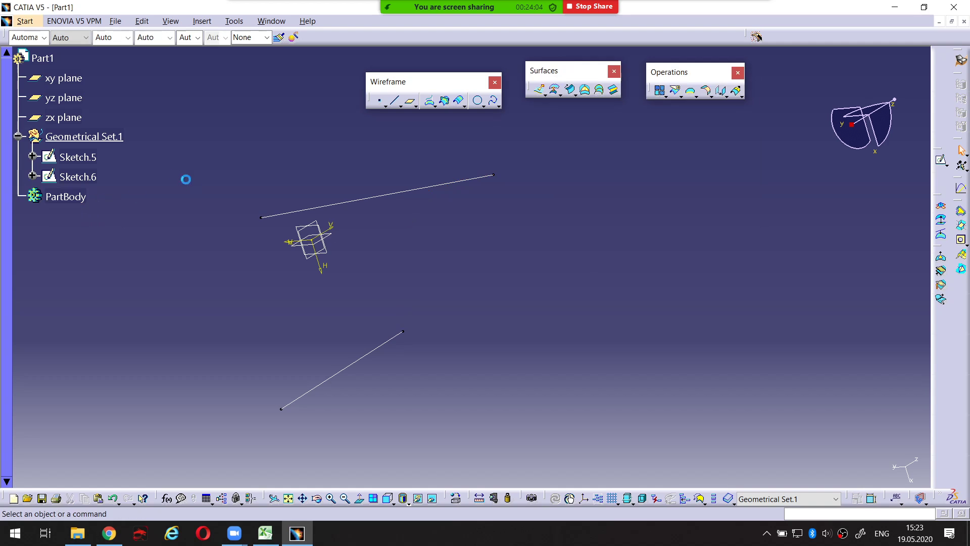
pyautogui.click(88, 180)
pyautogui.keyDown('ctrl'); pyautogui.click(77, 157); pyautogui.keyUp('ctrl')
pyautogui.press('Delete')
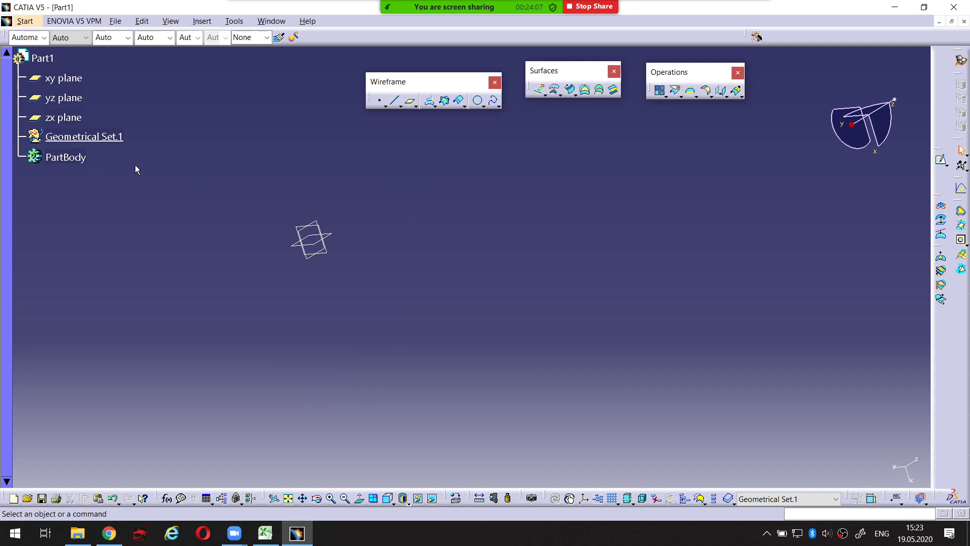
pyautogui.moveTo(314, 212); pyautogui.dragTo(339, 259, button='middle')
pyautogui.moveTo(457, 185); pyautogui.dragTo(481, 281, button='middle')
pyautogui.moveTo(323, 258); pyautogui.dragTo(432, 197, button='middle')
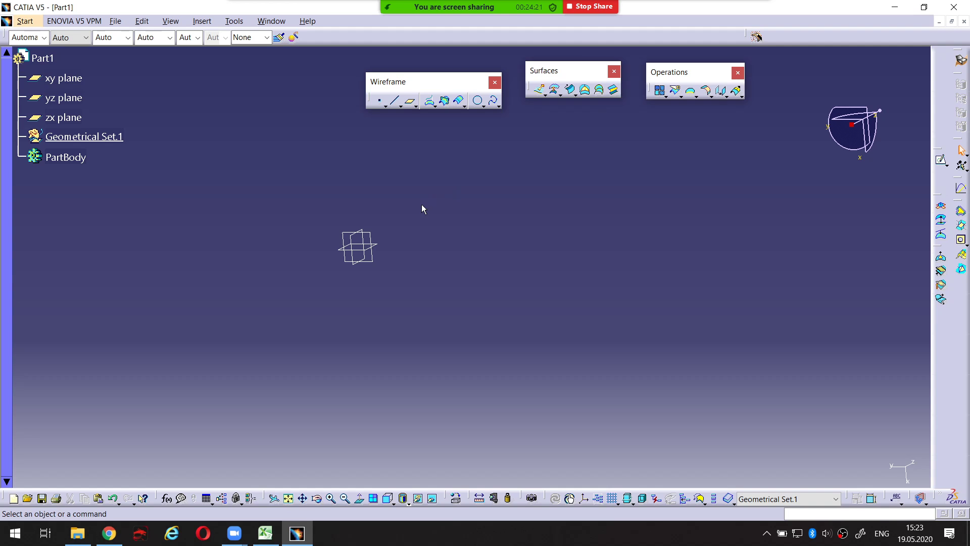
pyautogui.click(360, 238)
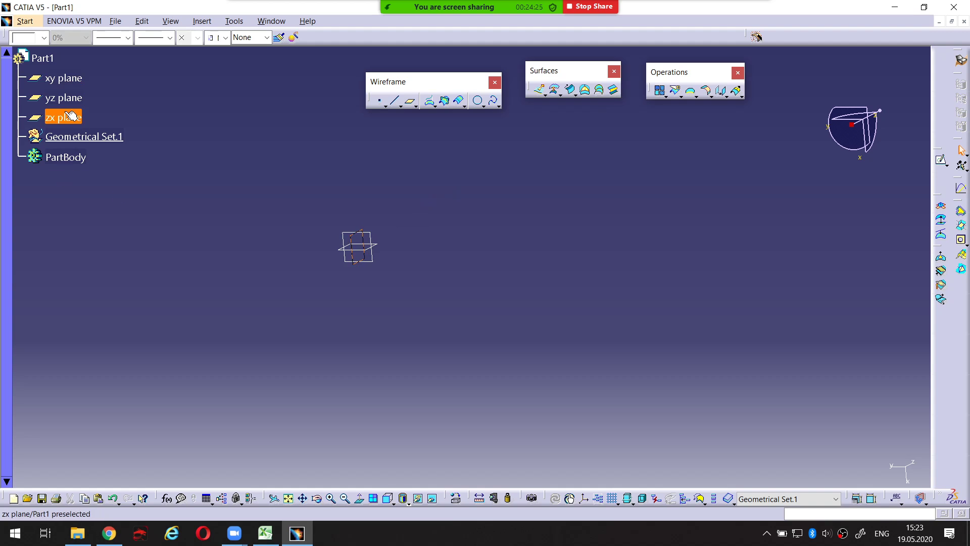
pyautogui.moveTo(692, 306); pyautogui.dragTo(434, 405, button='middle')
pyautogui.click(434, 405)
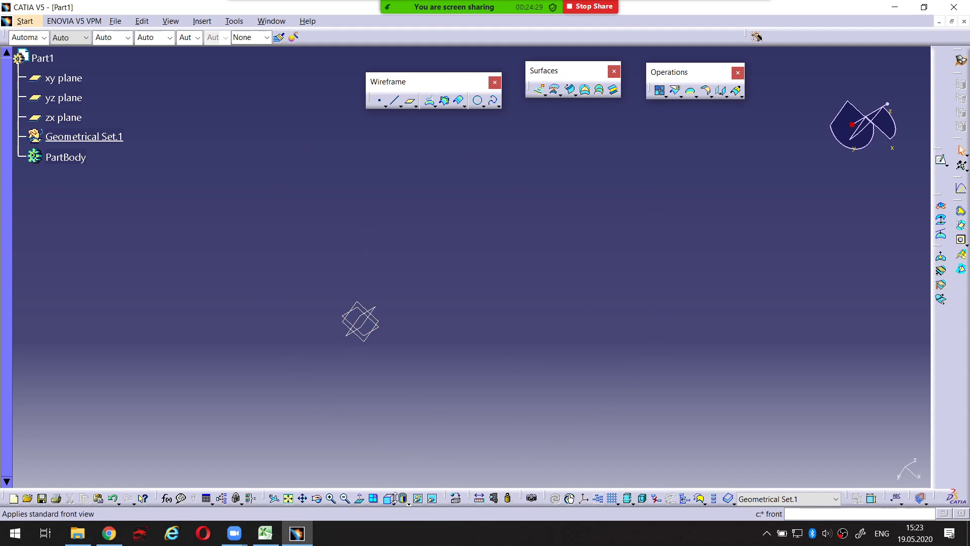
pyautogui.click(393, 503)
pyautogui.click(404, 412)
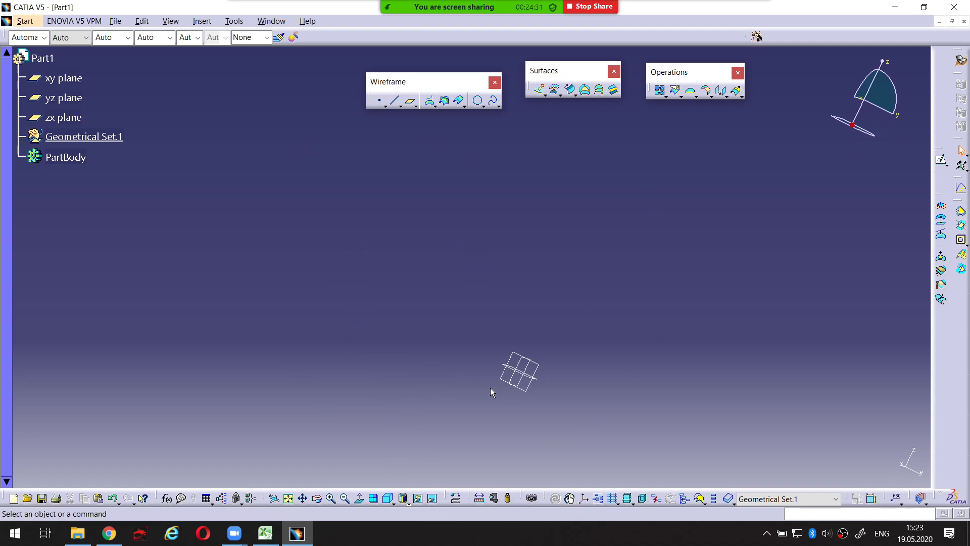
# Sketch a horizontal line about 111 mm long on the zx plane, starting on the vertical axis above the origin and running toward positive H
pyautogui.moveTo(537, 331); pyautogui.dragTo(513, 283, button='middle')
pyautogui.click(493, 292)
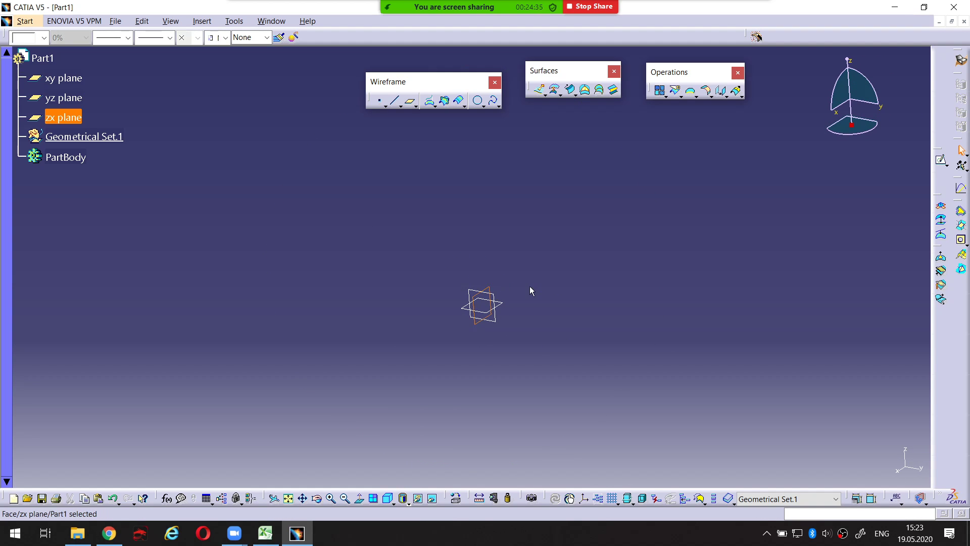
pyautogui.click(889, 173)
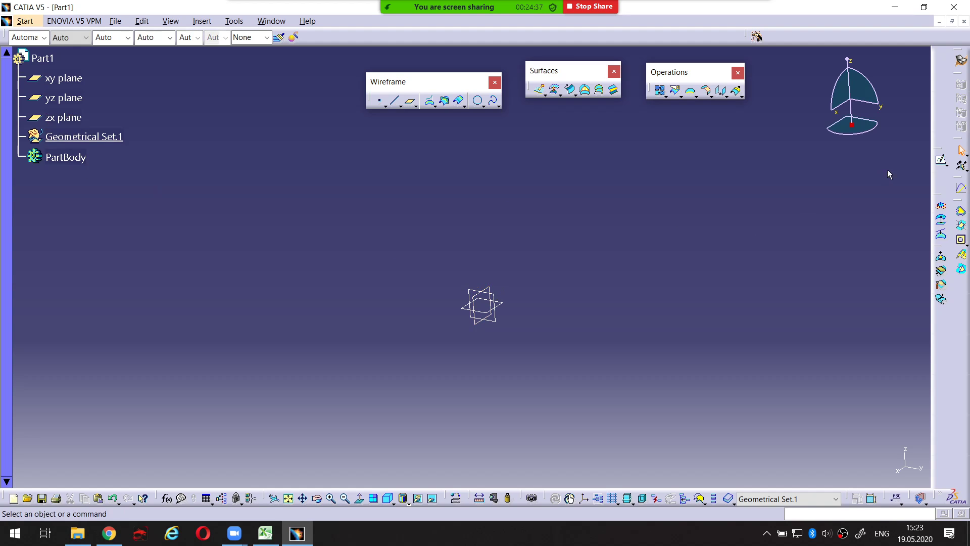
pyautogui.click(942, 162)
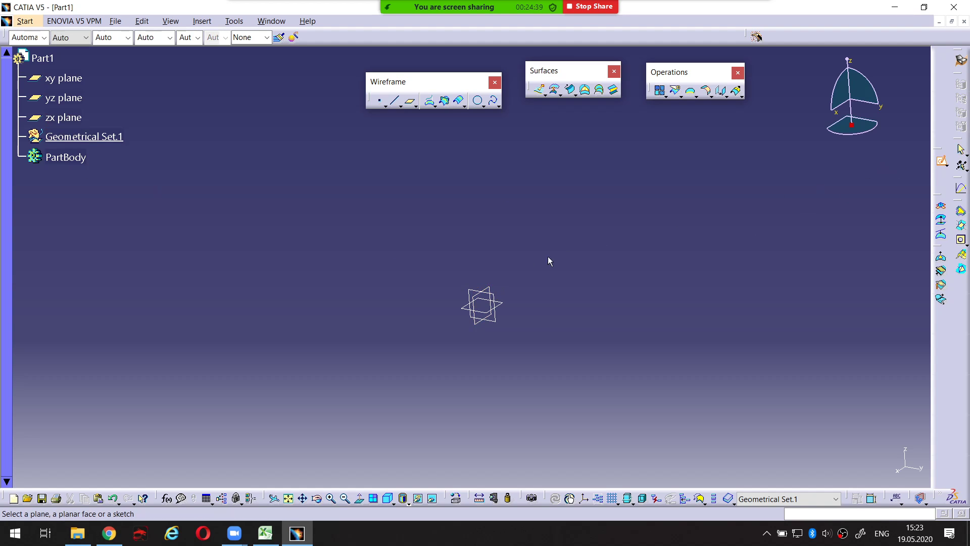
pyautogui.click(492, 292)
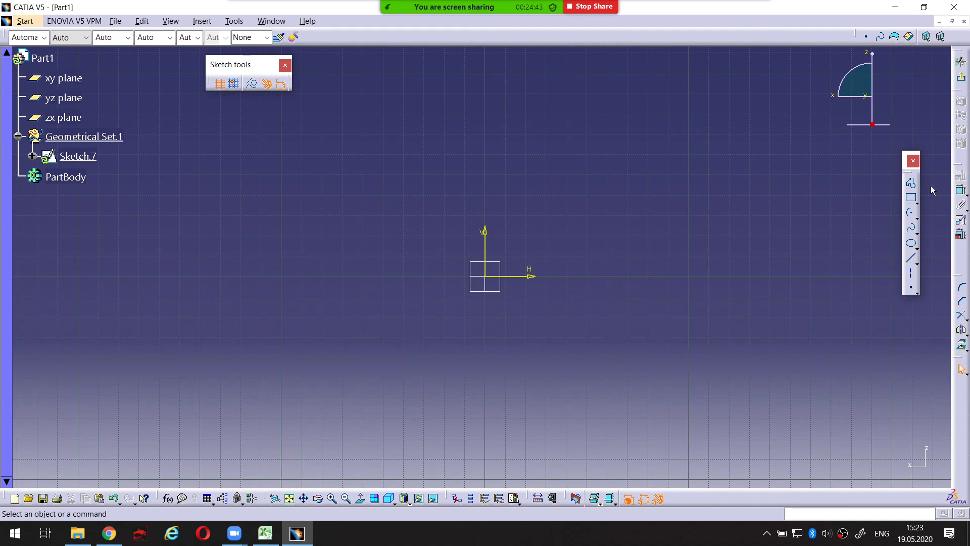
pyautogui.click(912, 183)
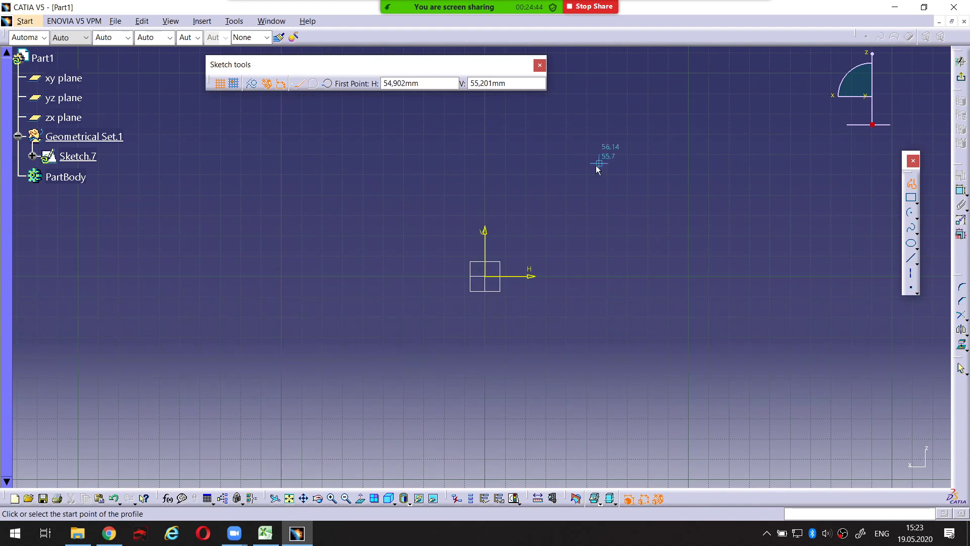
pyautogui.click(488, 173)
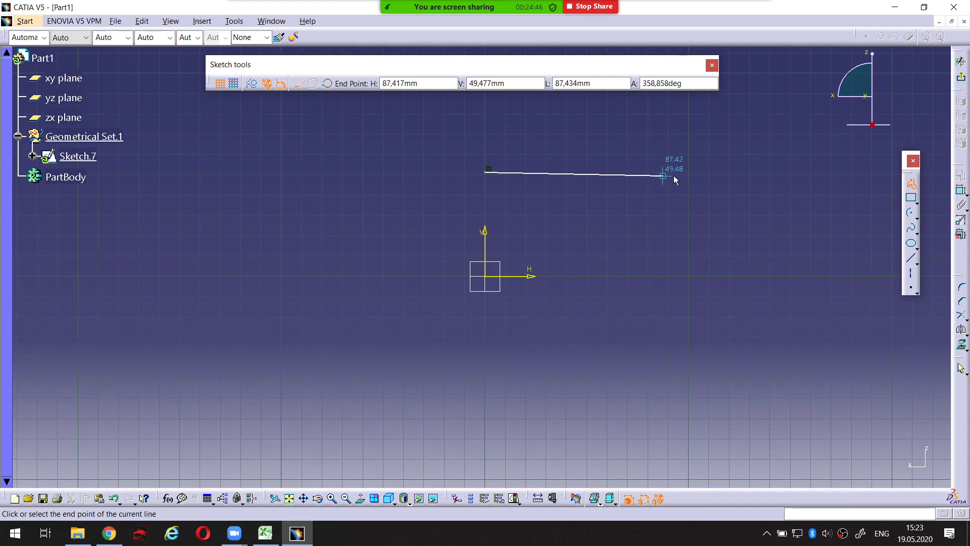
pyautogui.click(711, 172)
pyautogui.press('Escape')
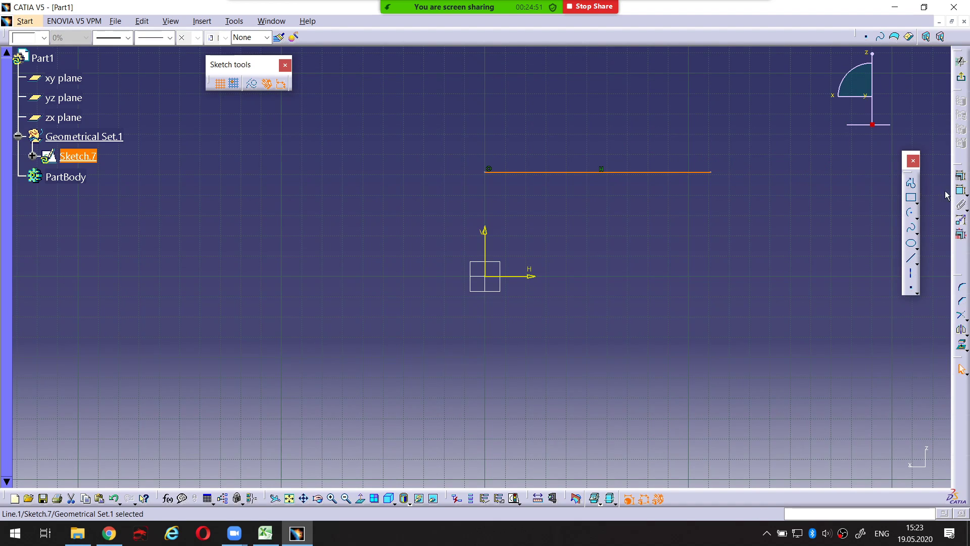
# Dimension the line's length, set it to 100 mm, and exit the sketch
pyautogui.click(682, 172)
pyautogui.click(773, 124)
pyautogui.doubleClick(776, 125)
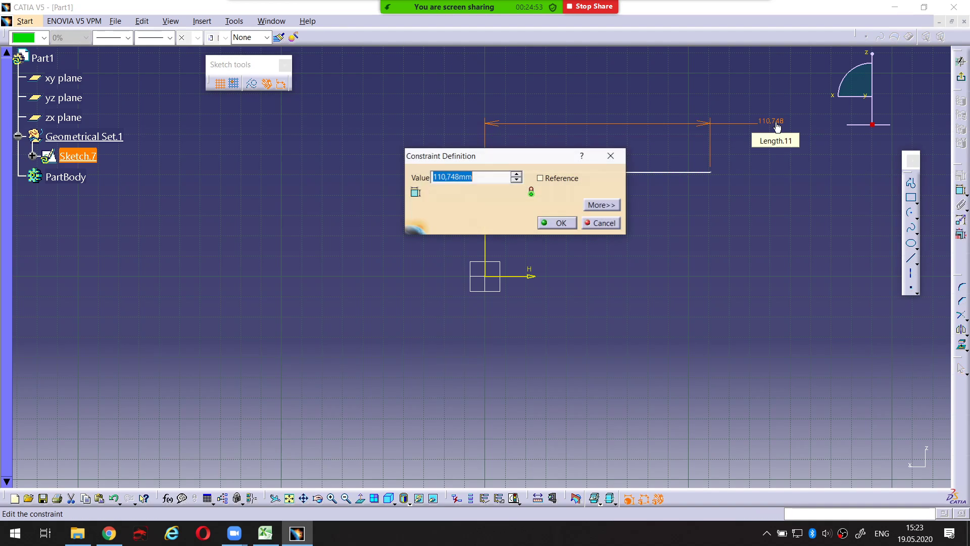
pyautogui.write('1000')
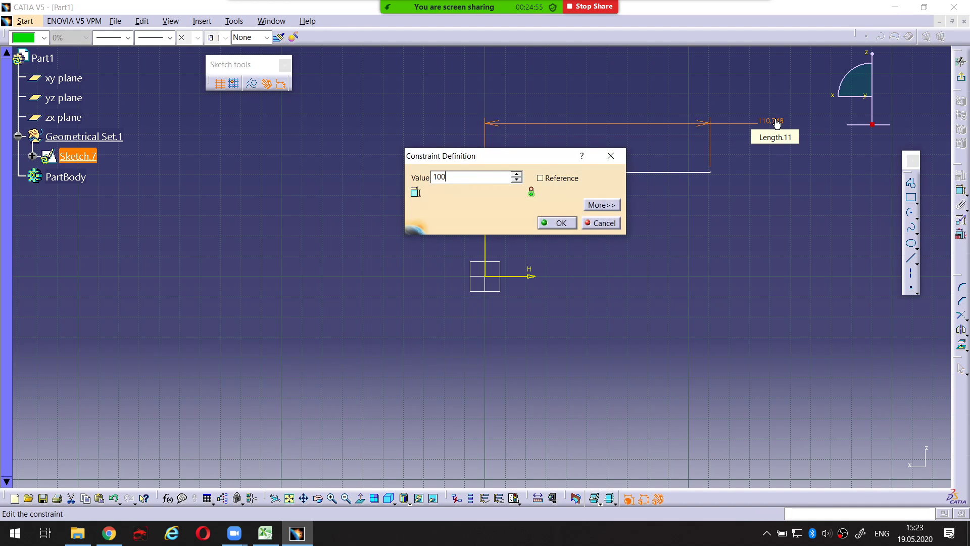
pyautogui.press('Return')
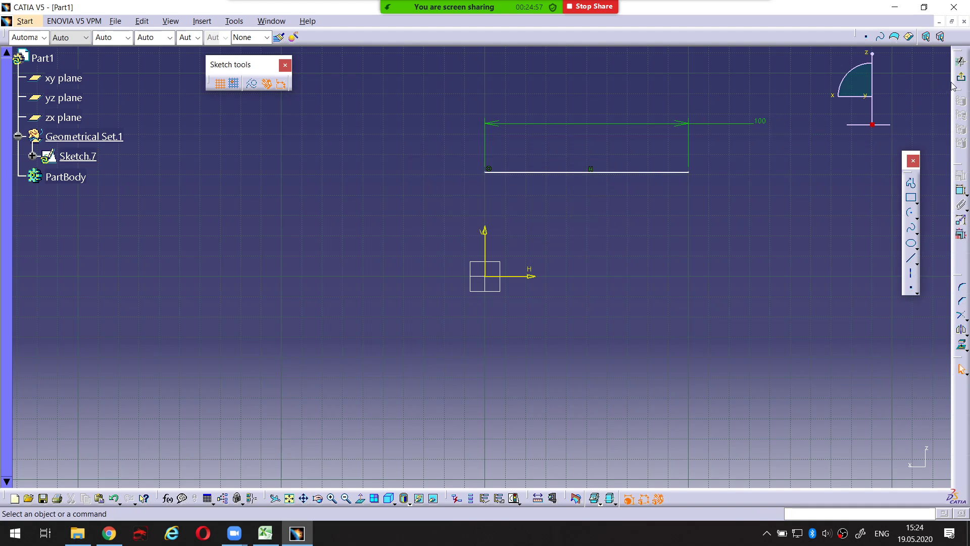
pyautogui.click(961, 80)
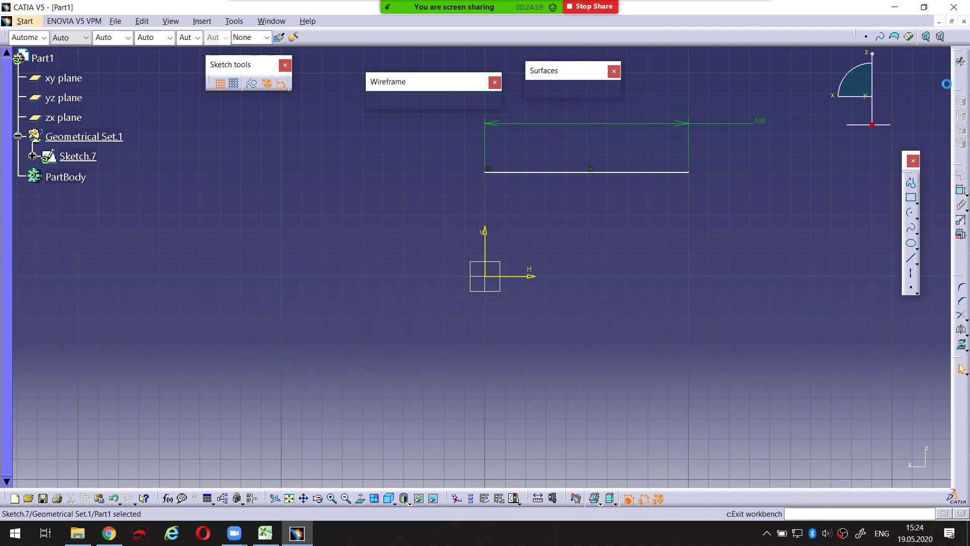
# Sketch a horizontal line about 99 mm long on the xy plane, from the vertical axis toward negative H, parallel to the first sketch's line
pyautogui.moveTo(492, 243); pyautogui.dragTo(498, 323, button='middle')
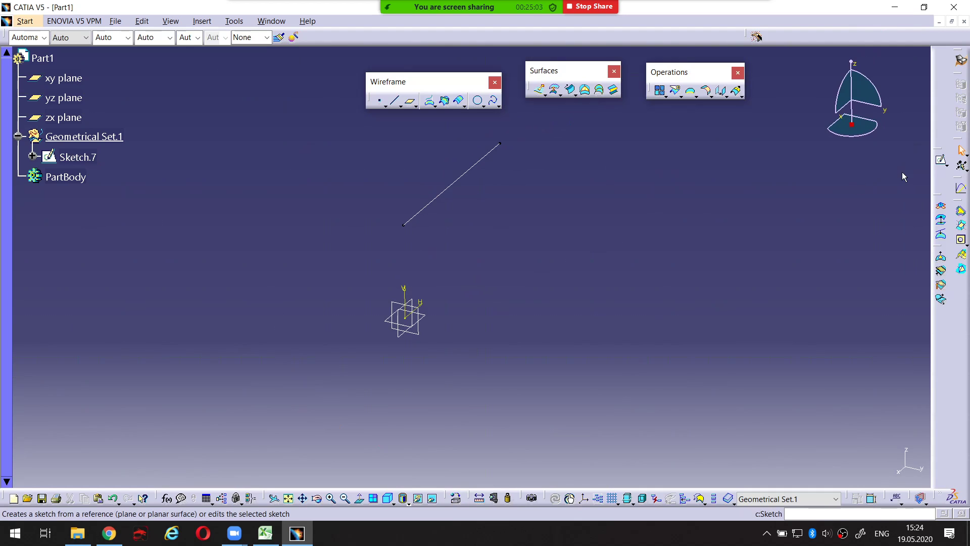
pyautogui.click(943, 162)
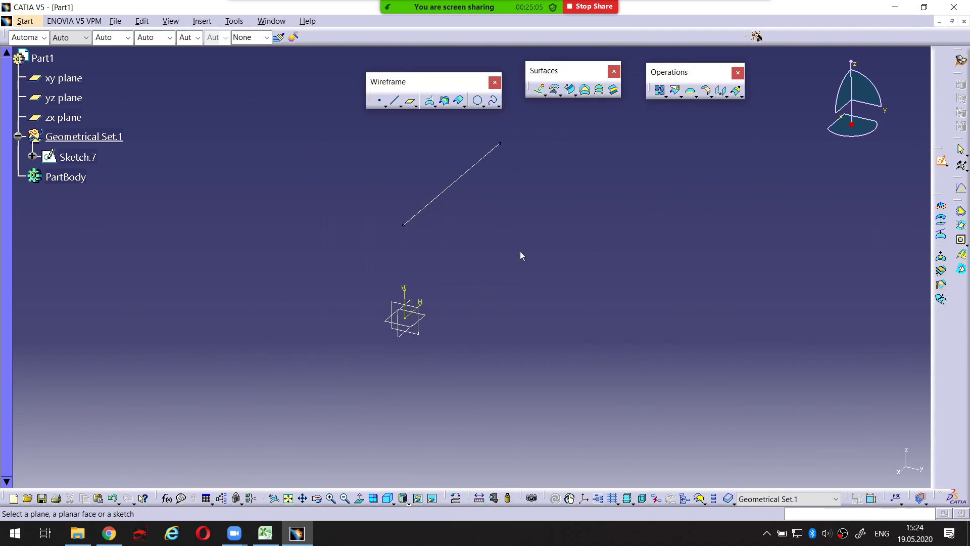
pyautogui.click(428, 317)
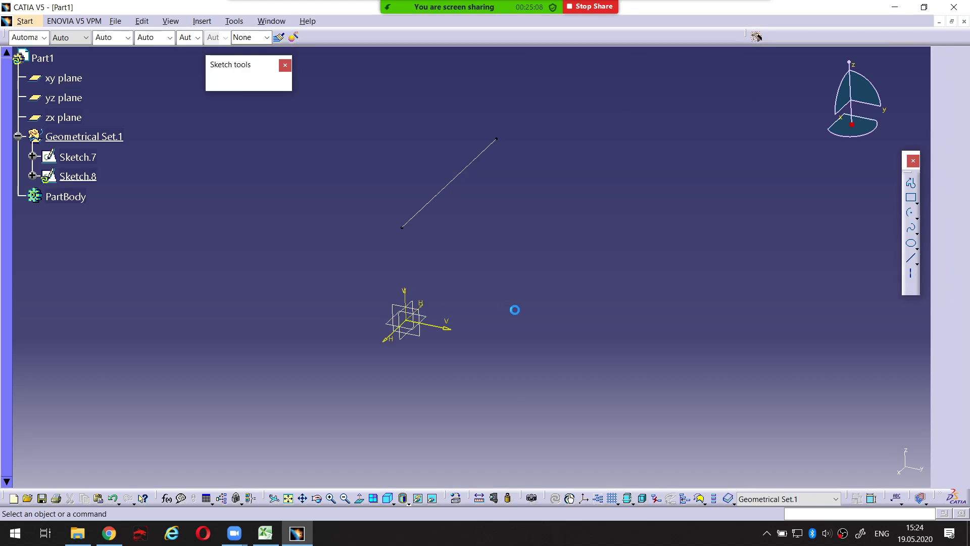
pyautogui.click(910, 184)
pyautogui.click(597, 143)
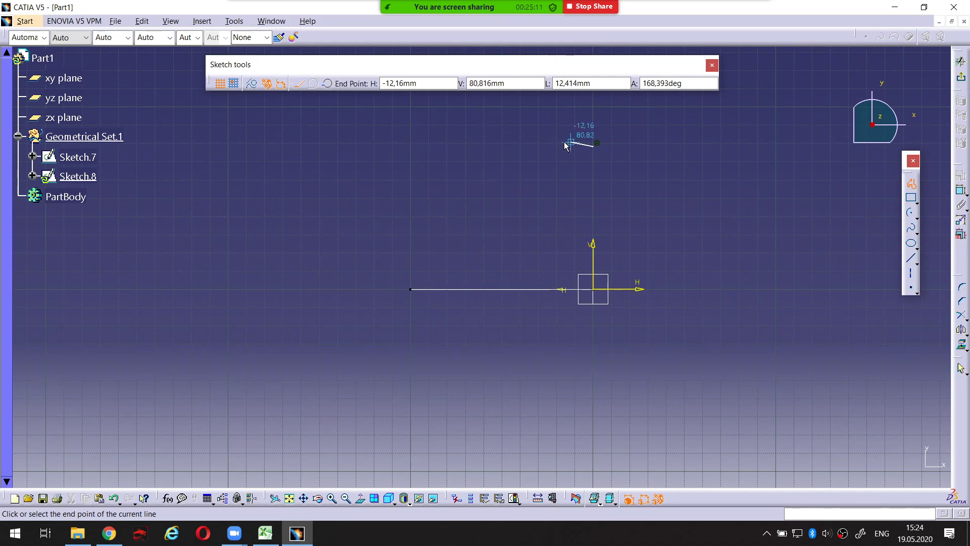
pyautogui.click(413, 146)
pyautogui.press('Escape')
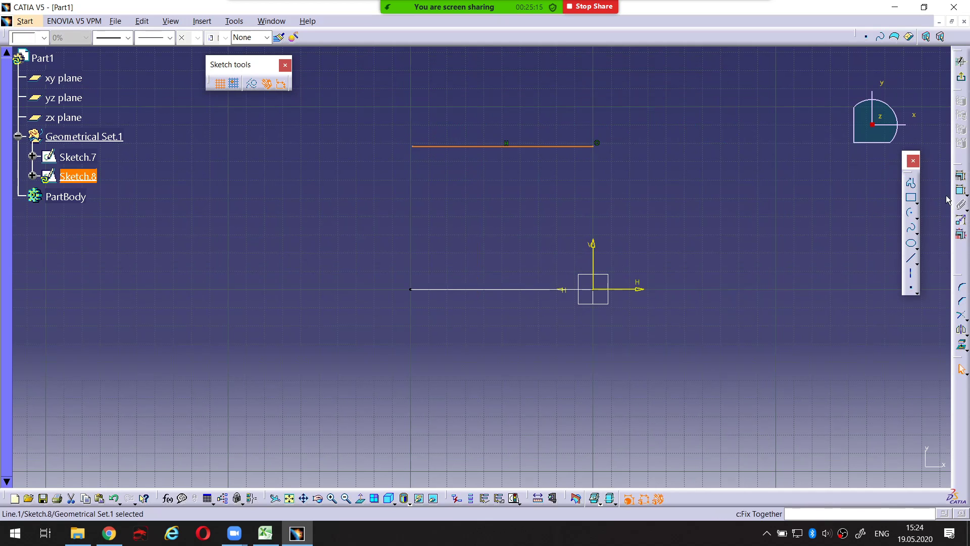
# Constrain the xy-plane line's length to 100 mm and exit the sketch
pyautogui.click(961, 190)
pyautogui.click(500, 97)
pyautogui.doubleClick(501, 96)
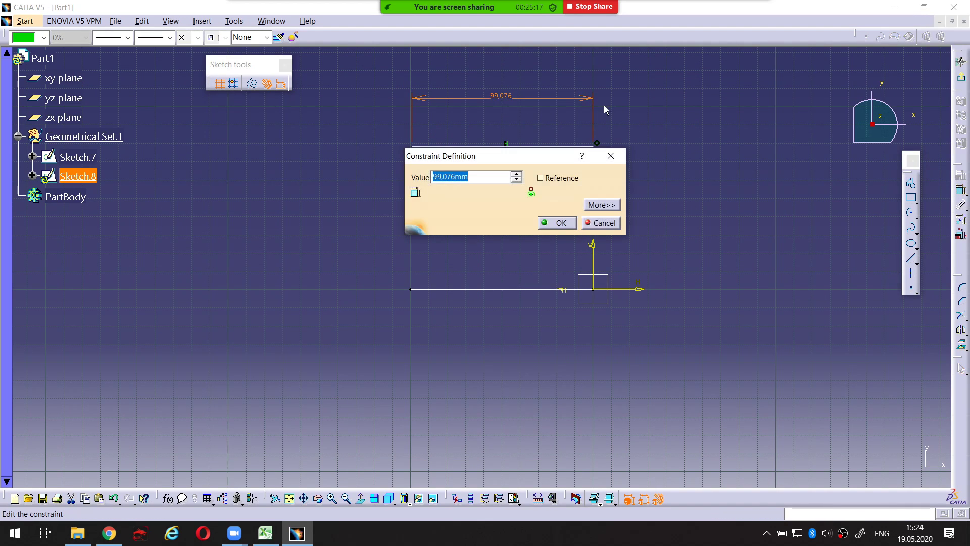
pyautogui.write('100')
pyautogui.press('Return')
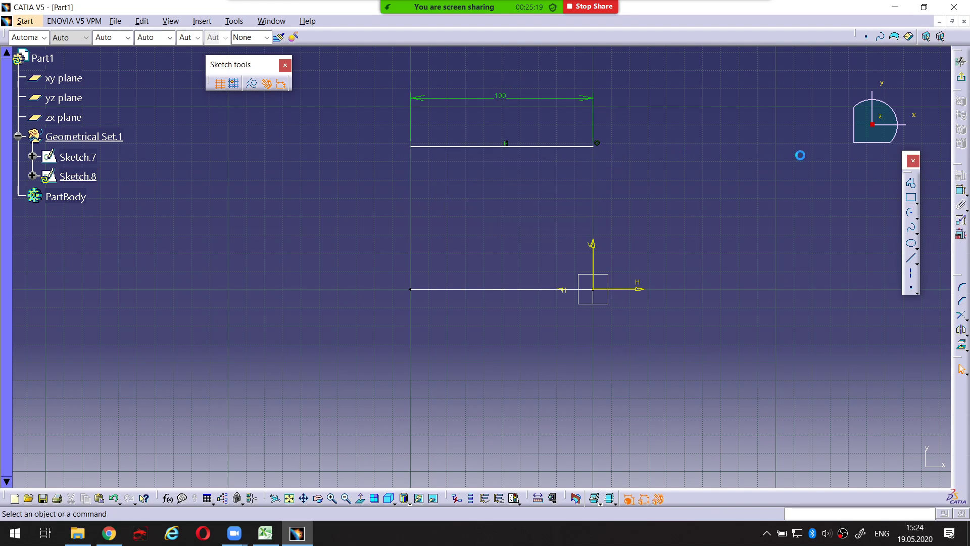
pyautogui.click(963, 80)
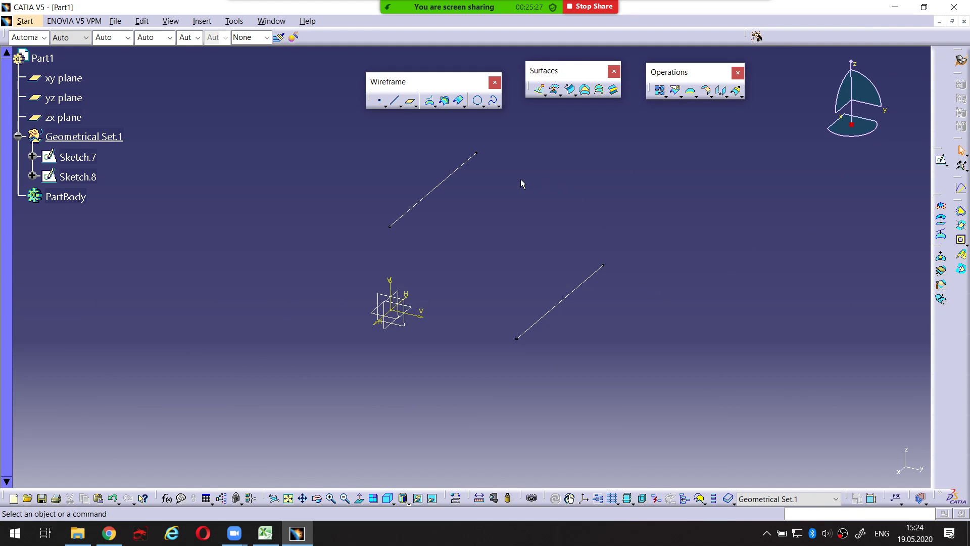
# Extrude Sketch.7 as a surface along its sketch normal, with Limit 1 at 0 mm and Limit 2 at 50 mm
pyautogui.click(457, 168)
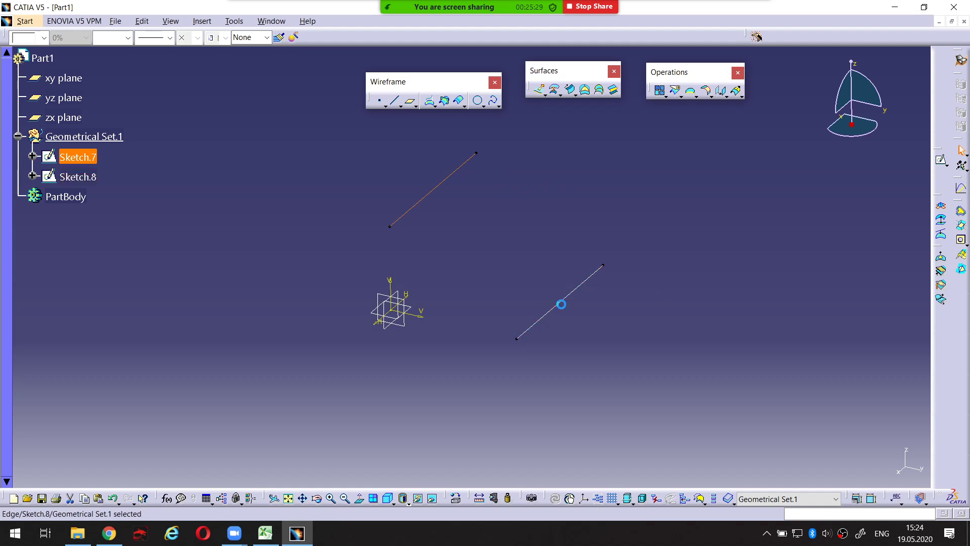
pyautogui.click(511, 227)
pyautogui.click(540, 89)
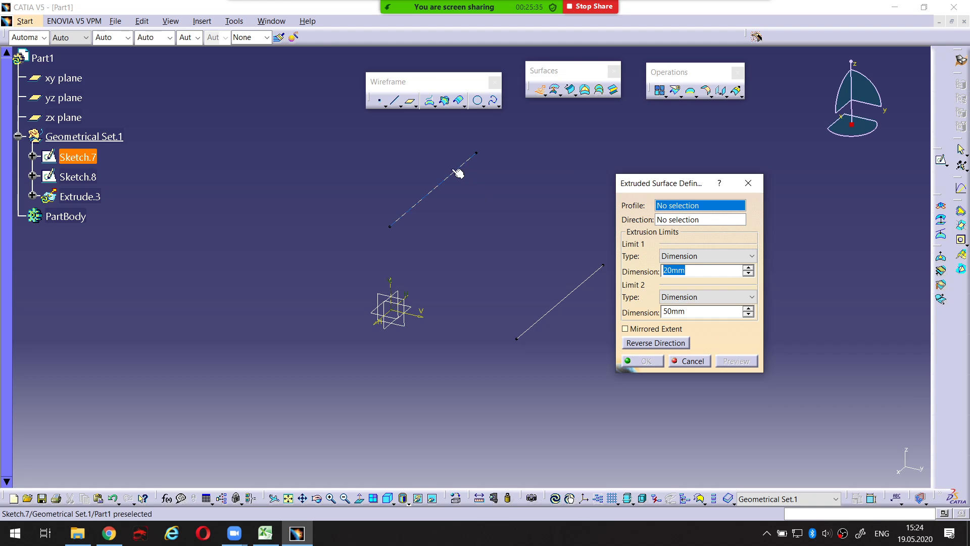
pyautogui.click(81, 157)
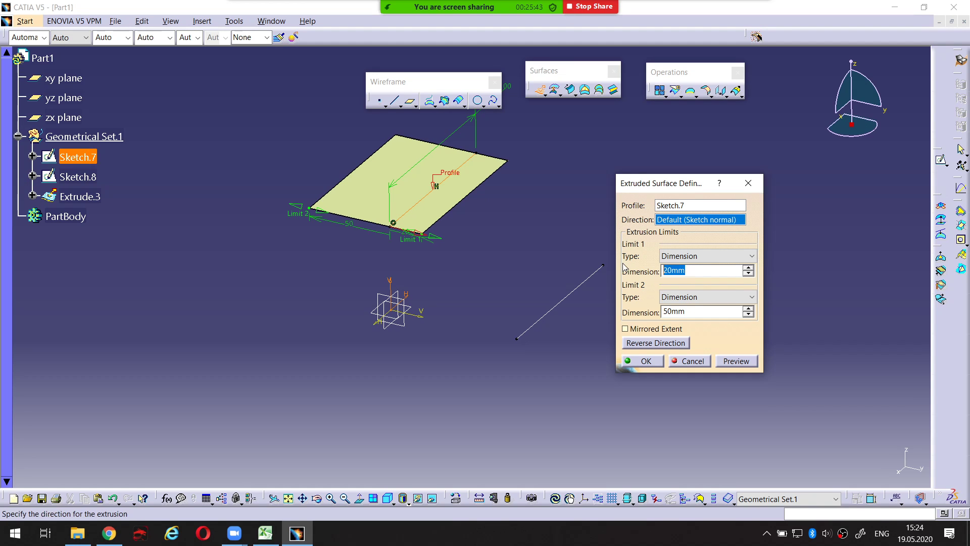
pyautogui.write('0')
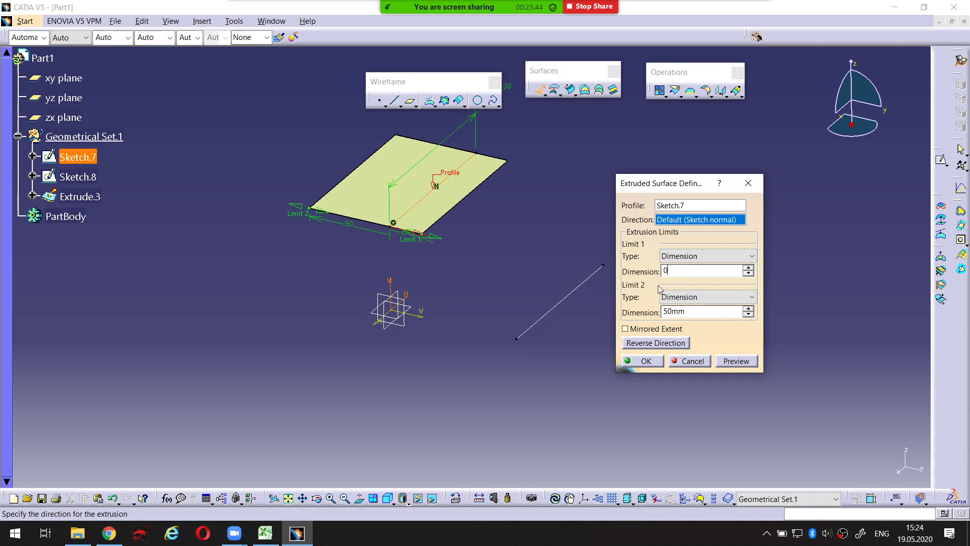
pyautogui.click(707, 312)
pyautogui.click(646, 361)
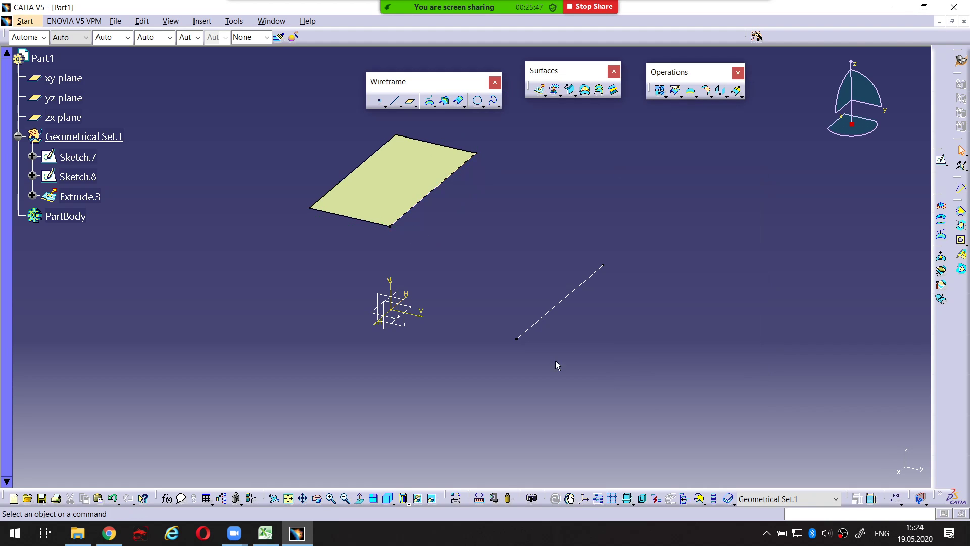
# Define an extruded surface from Sketch.8 with the Y Component as direction, keeping limits of 0 mm and 50 mm
pyautogui.moveTo(556, 364); pyautogui.dragTo(569, 294, button='middle')
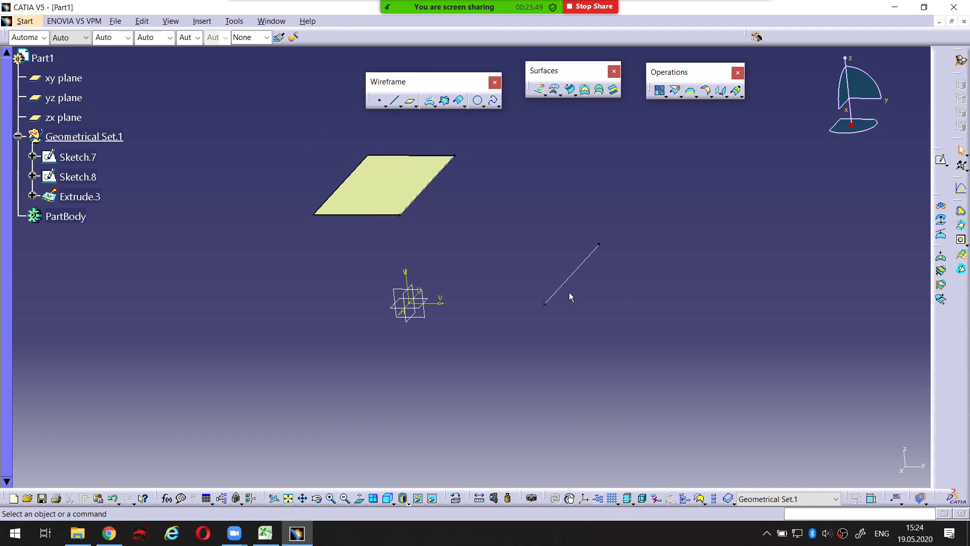
pyautogui.click(539, 90)
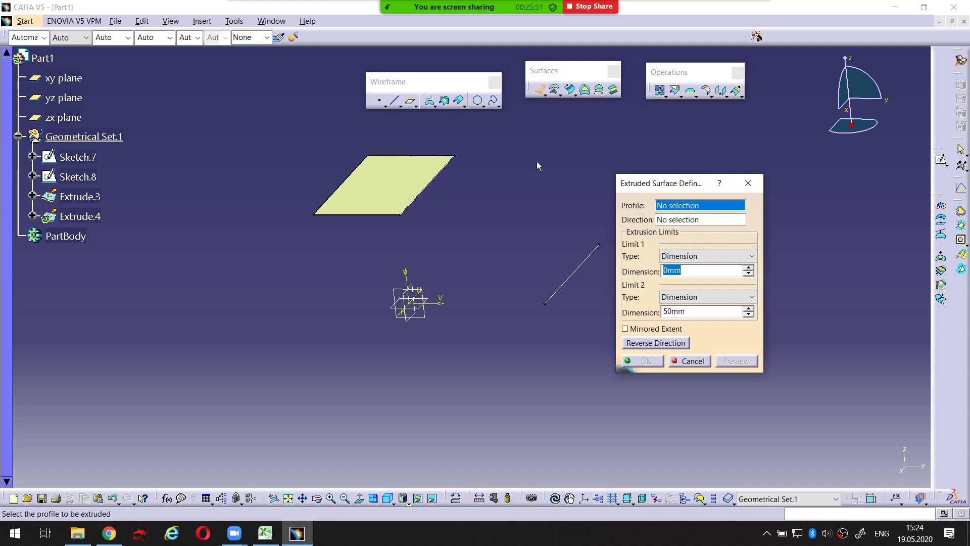
pyautogui.moveTo(500, 182); pyautogui.dragTo(439, 217, button='middle')
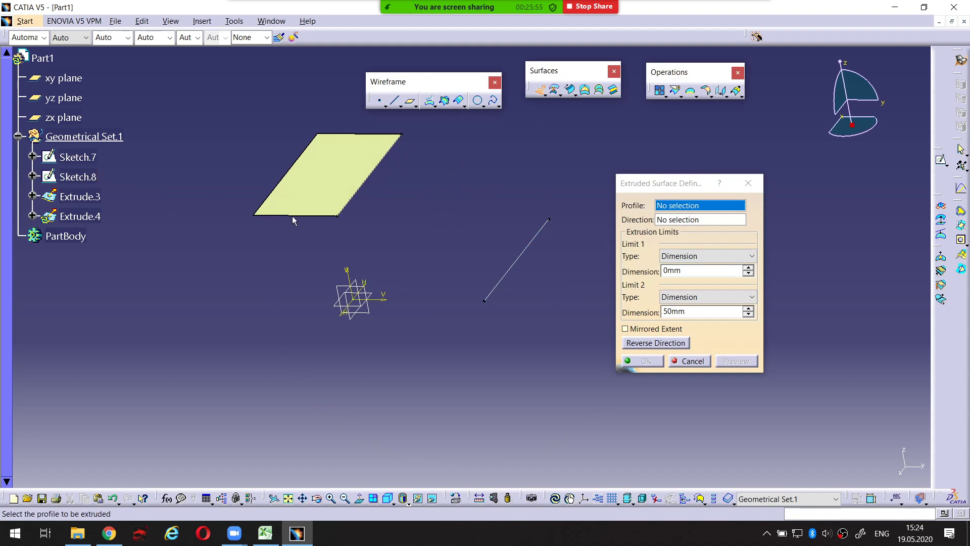
pyautogui.click(96, 177)
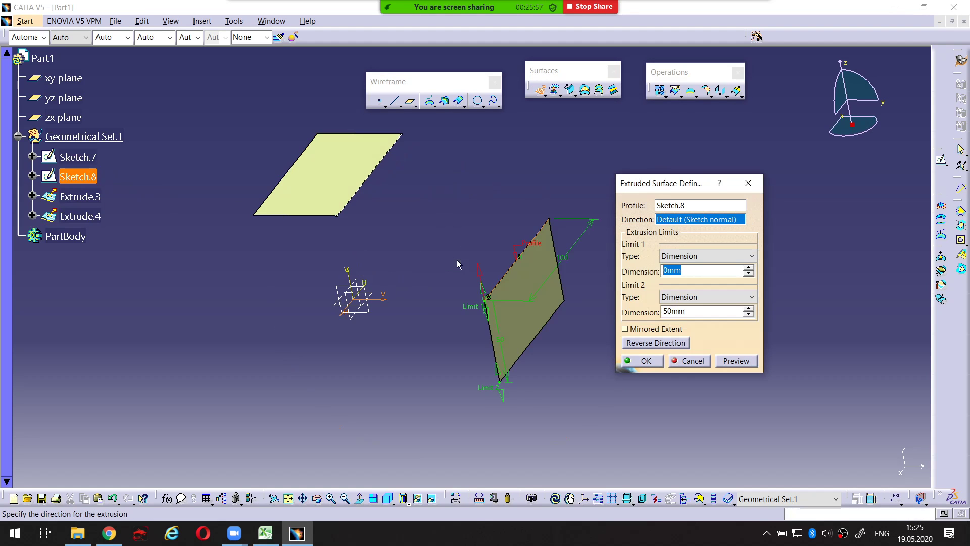
pyautogui.moveTo(512, 284); pyautogui.dragTo(491, 287, button='middle')
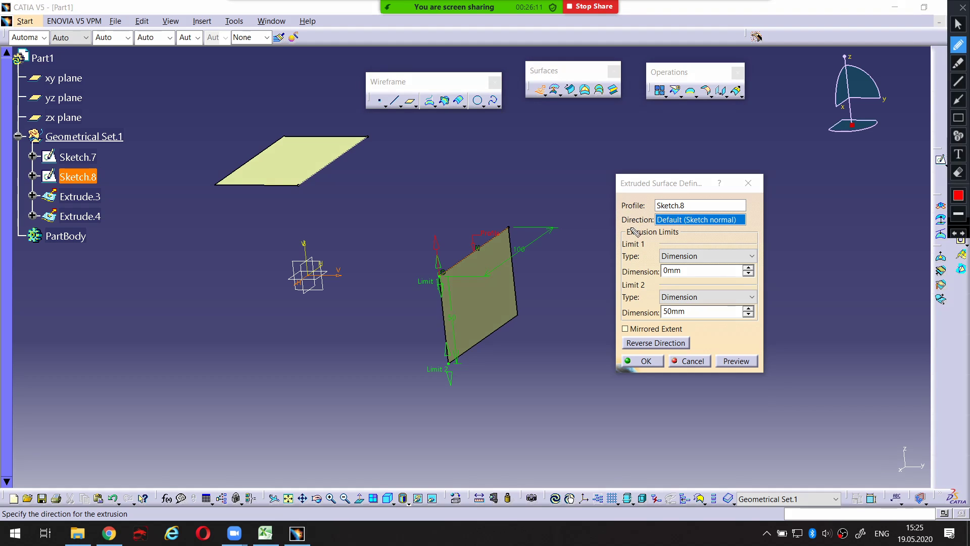
pyautogui.rightClick(666, 224)
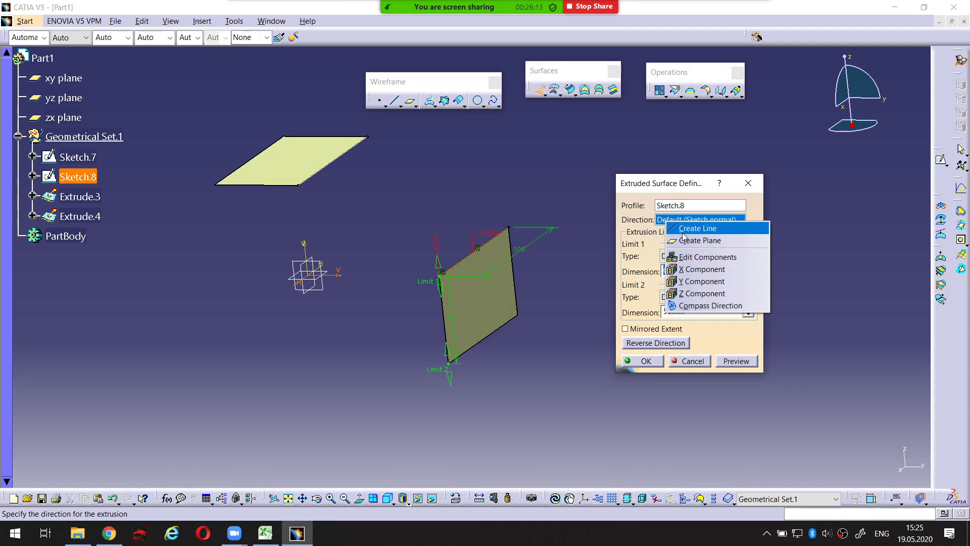
pyautogui.click(699, 281)
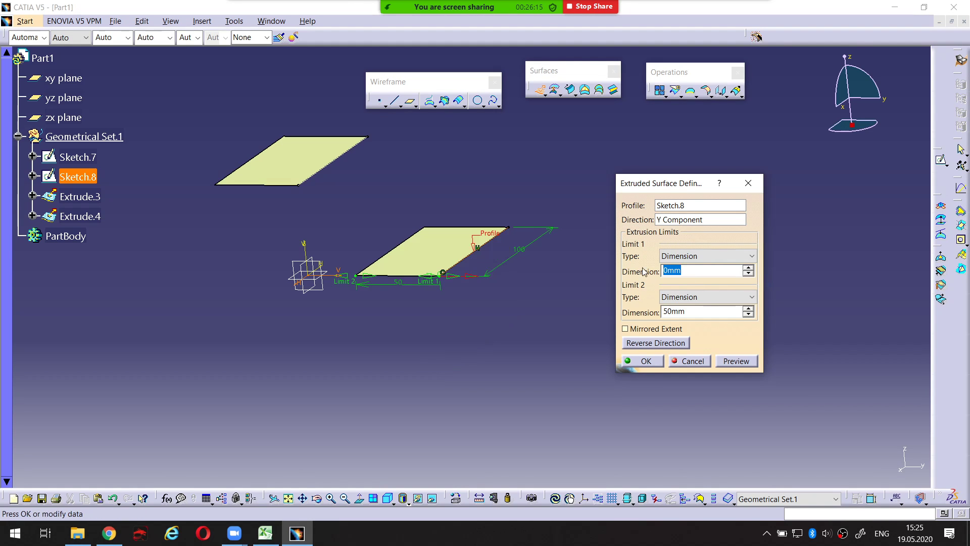
pyautogui.moveTo(451, 206)
pyautogui.mouseDown()
pyautogui.moveTo(427, 207)
pyautogui.moveTo(335, 275)
pyautogui.moveTo(529, 317)
pyautogui.mouseUp()
pyautogui.moveTo(560, 206); pyautogui.dragTo(455, 208)
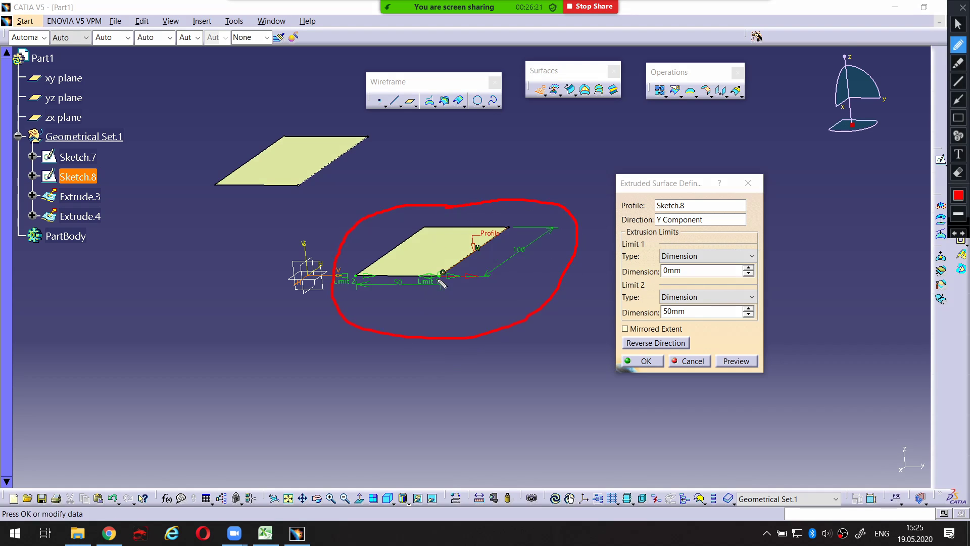
pyautogui.moveTo(439, 276); pyautogui.dragTo(550, 273)
pyautogui.moveTo(528, 267); pyautogui.dragTo(530, 281)
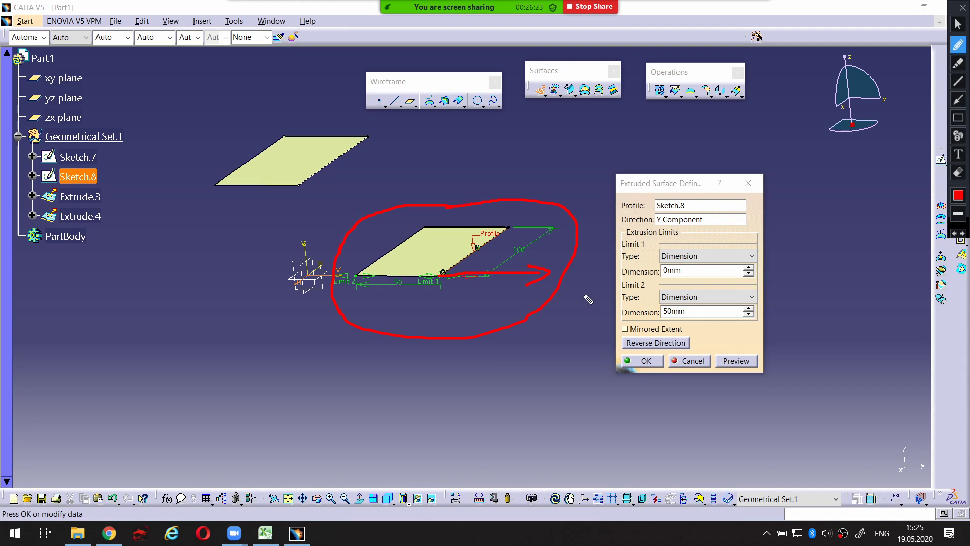
pyautogui.press('Escape')
# Reverse the Sketch.8 extrusion to point away from the first surface, and create it
pyautogui.click(654, 344)
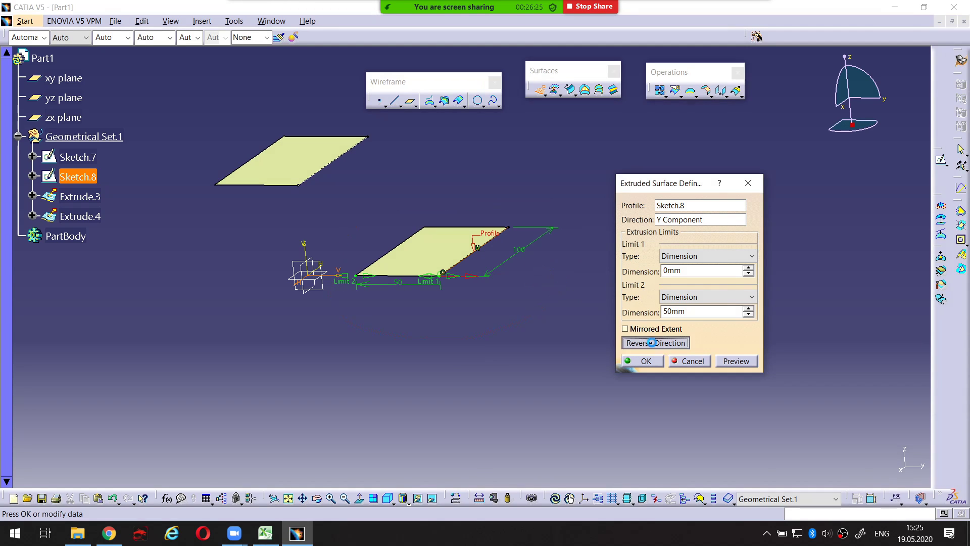
pyautogui.click(641, 362)
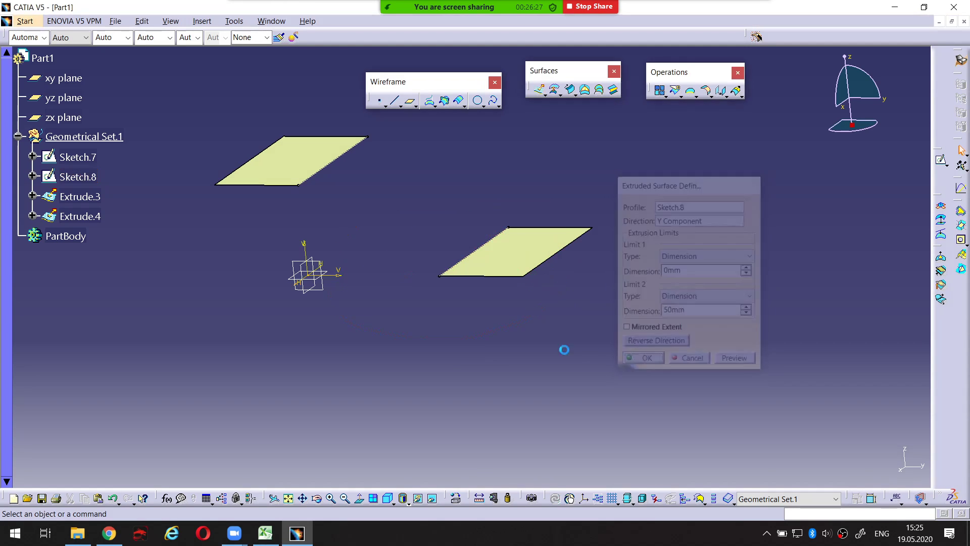
# Start a blend surface with Sketch.7 as the first curve and Extrude.3 as the first support
pyautogui.moveTo(475, 225)
pyautogui.mouseDown(button='middle')
pyautogui.moveTo(497, 179)
pyautogui.moveTo(522, 234)
pyautogui.moveTo(455, 232)
pyautogui.moveTo(464, 234)
pyautogui.mouseUp(button='middle')
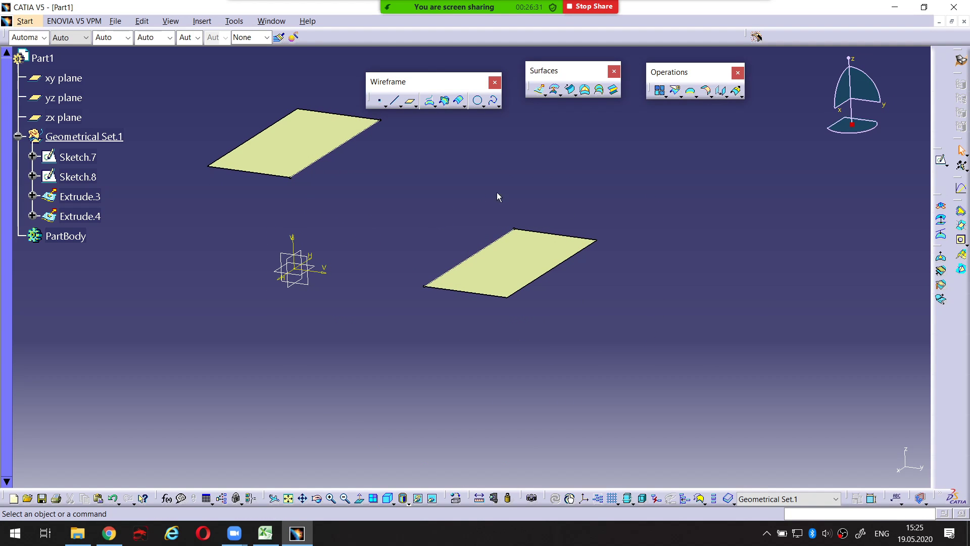
pyautogui.click(615, 91)
pyautogui.moveTo(699, 151); pyautogui.dragTo(627, 140)
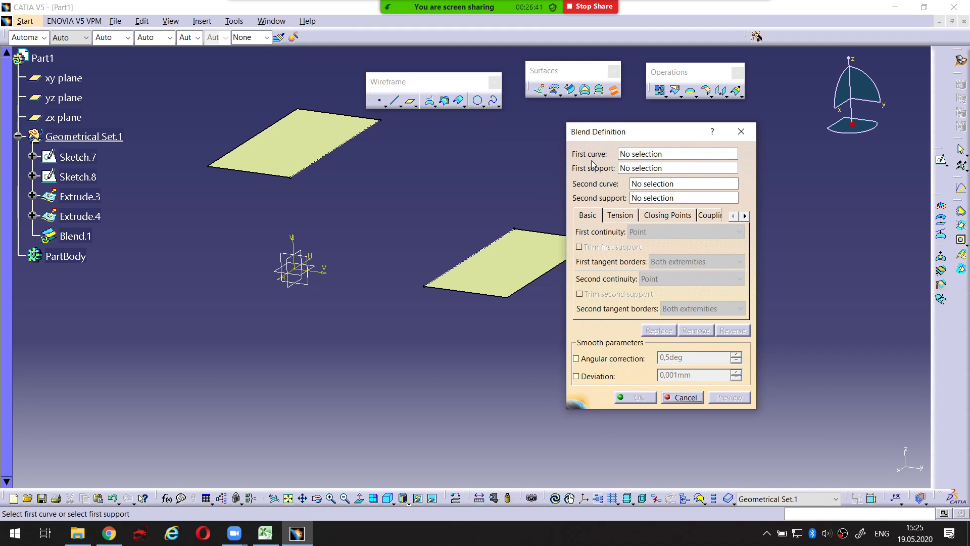
pyautogui.hotkey('ctrl', 'alt', 'd')
pyautogui.moveTo(576, 161)
pyautogui.mouseDown()
pyautogui.moveTo(614, 161)
pyautogui.moveTo(595, 176)
pyautogui.moveTo(619, 176)
pyautogui.moveTo(624, 206)
pyautogui.mouseUp()
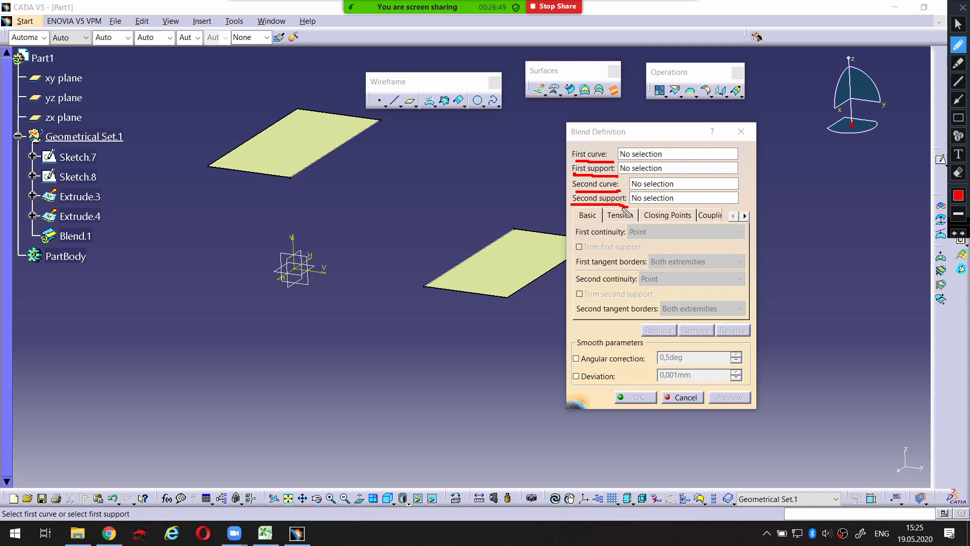
pyautogui.press('Escape')
pyautogui.moveTo(474, 177); pyautogui.dragTo(489, 211, button='middle')
pyautogui.click(644, 156)
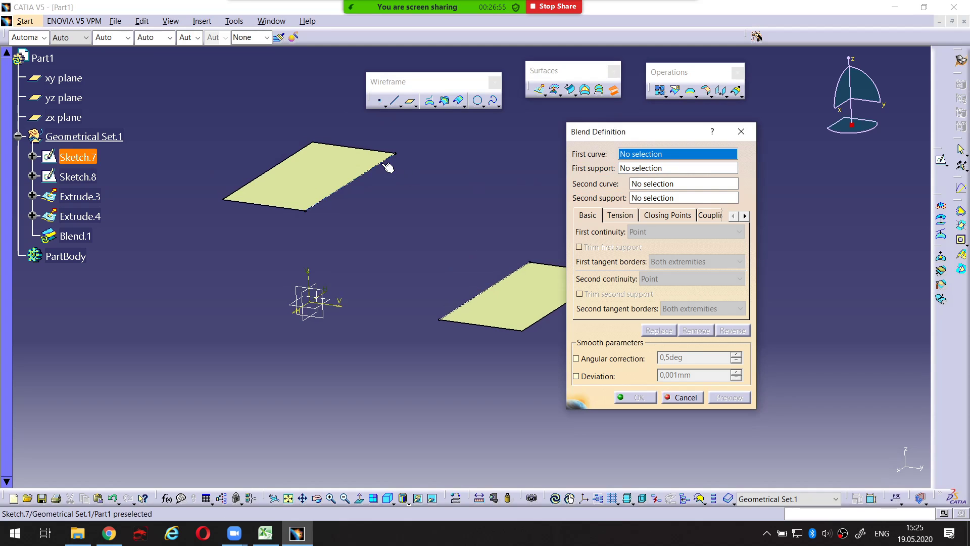
pyautogui.click(82, 158)
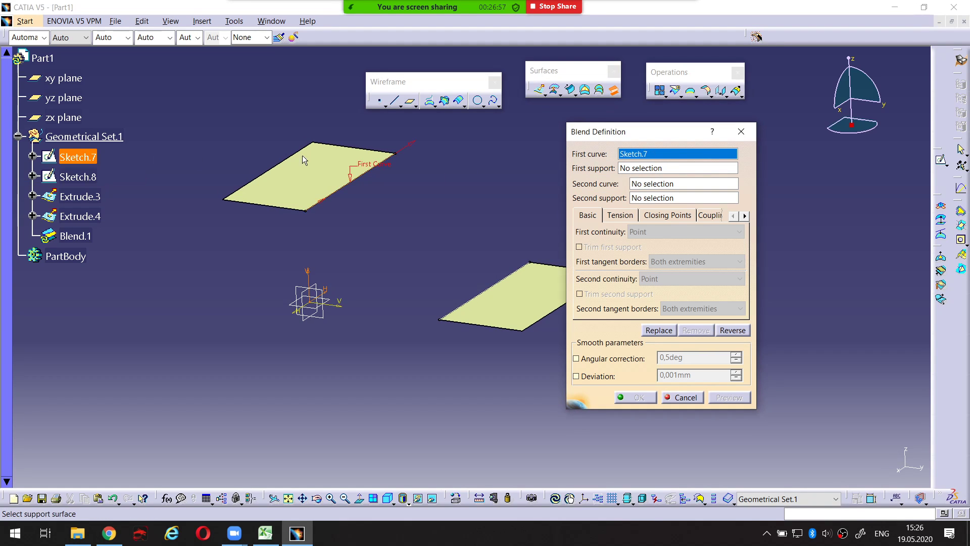
pyautogui.click(328, 162)
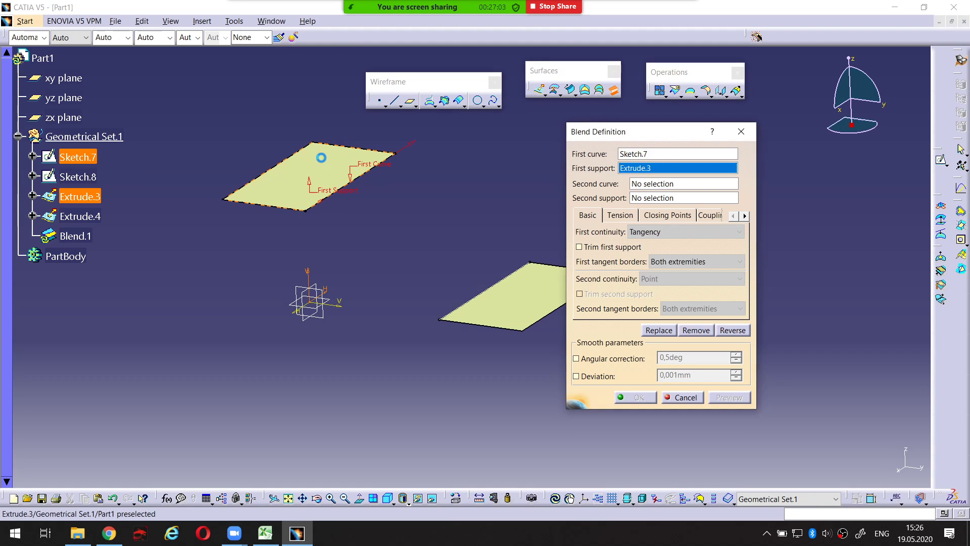
# Assign Sketch.8 as the blend's second curve and Extrude.4 as its second support
pyautogui.moveTo(454, 179); pyautogui.dragTo(417, 170, button='middle')
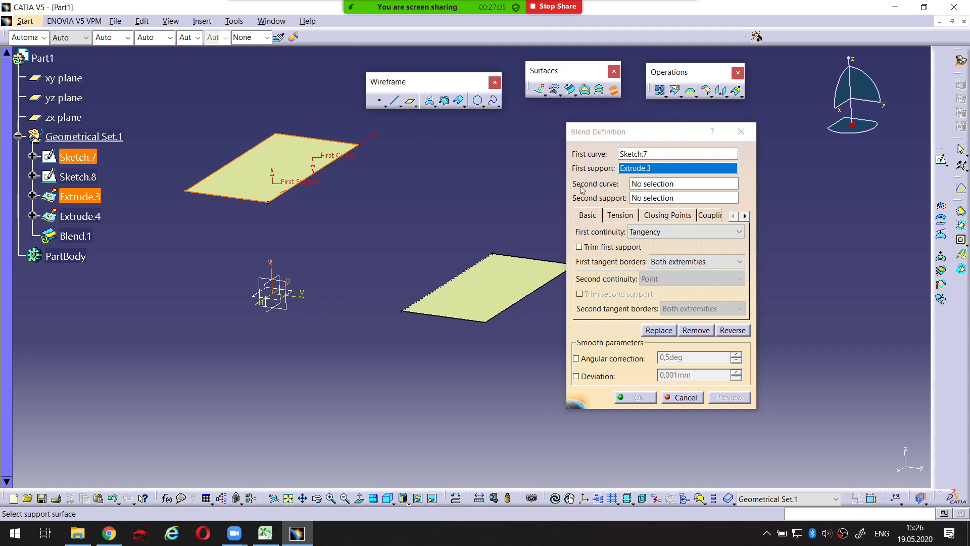
pyautogui.click(646, 184)
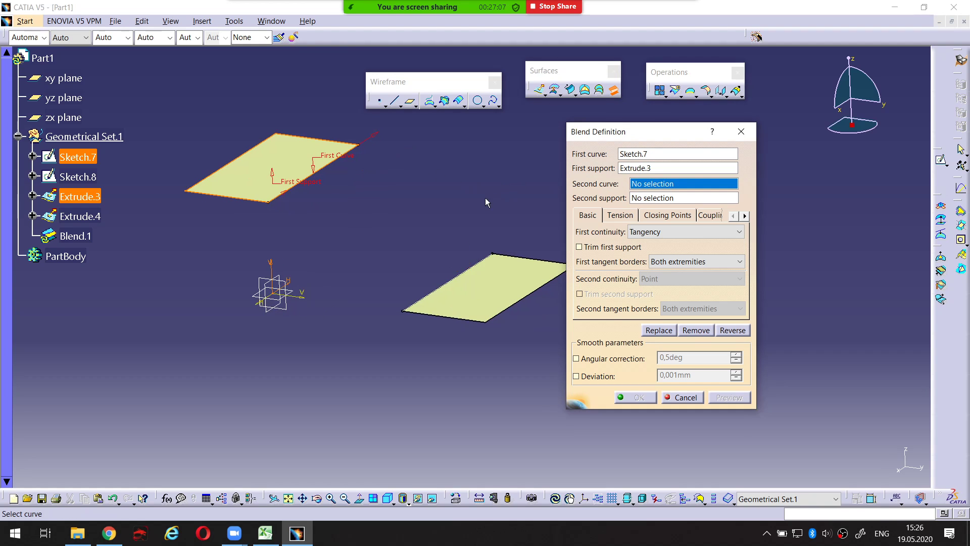
pyautogui.click(475, 273)
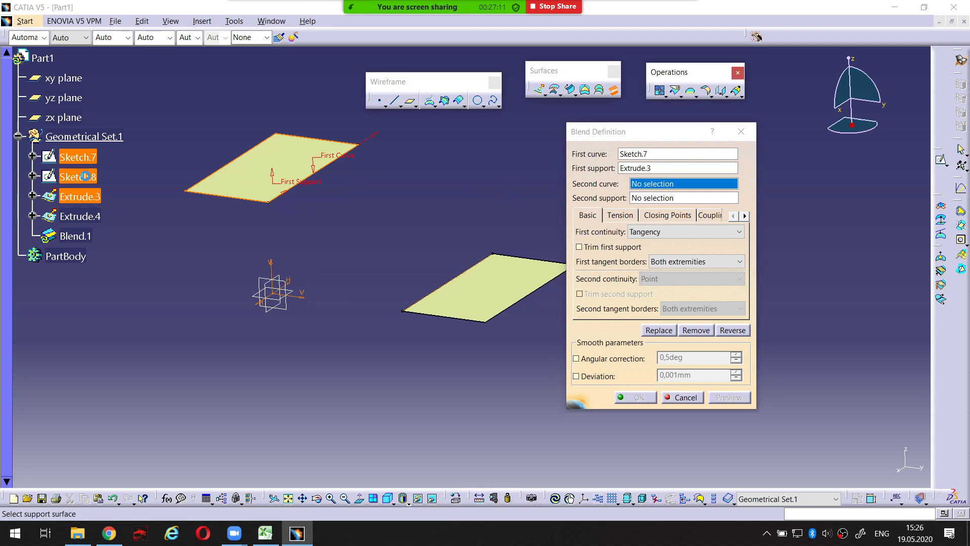
pyautogui.click(636, 198)
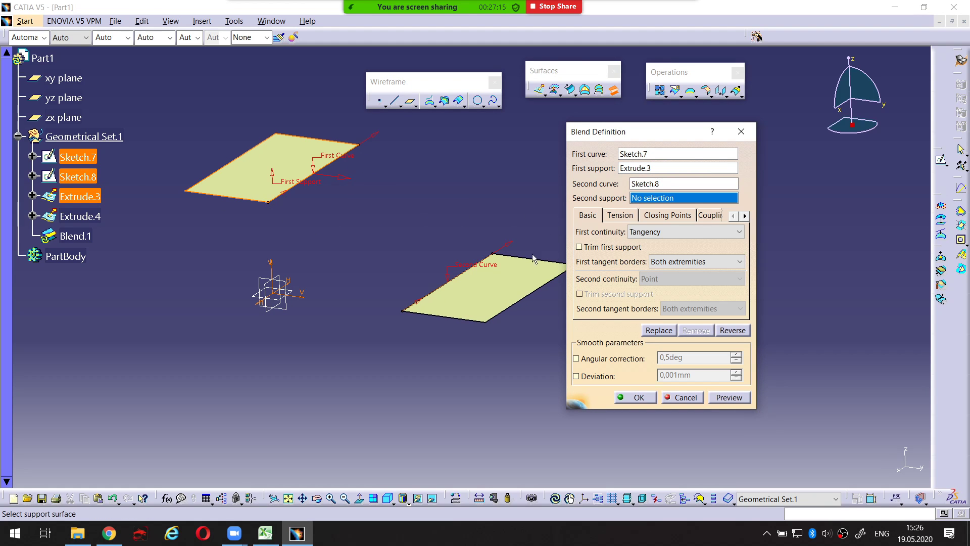
pyautogui.click(80, 217)
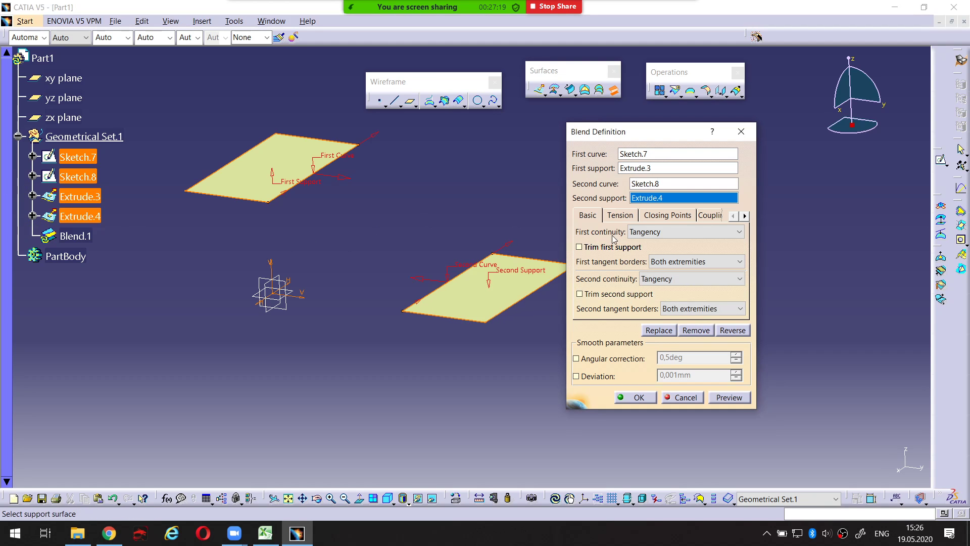
pyautogui.hotkey('ctrl', 'alt', 'd')
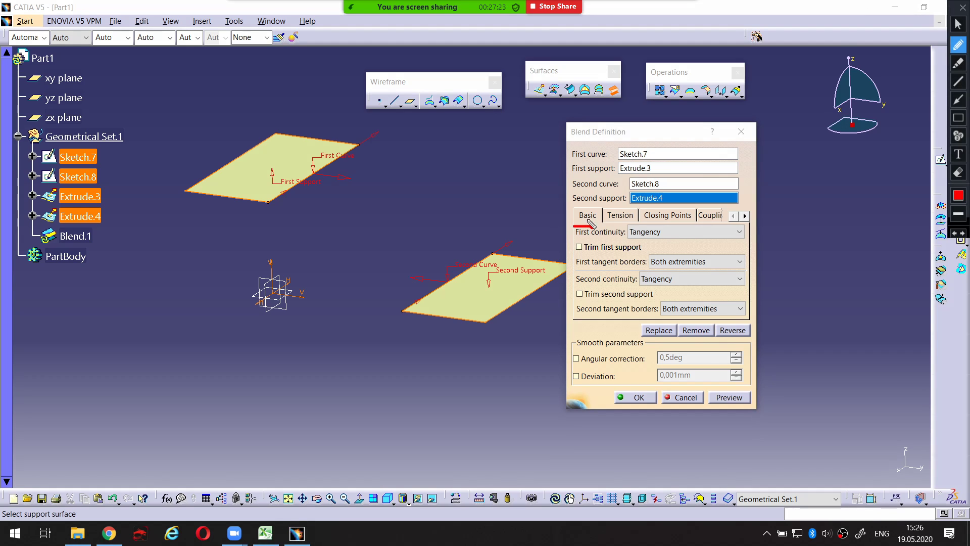
pyautogui.moveTo(594, 220)
pyautogui.mouseDown()
pyautogui.moveTo(579, 223)
pyautogui.moveTo(576, 301)
pyautogui.moveTo(614, 320)
pyautogui.moveTo(742, 318)
pyautogui.moveTo(752, 237)
pyautogui.moveTo(614, 222)
pyautogui.moveTo(587, 237)
pyautogui.moveTo(618, 237)
pyautogui.mouseUp()
pyautogui.moveTo(581, 287); pyautogui.dragTo(638, 286)
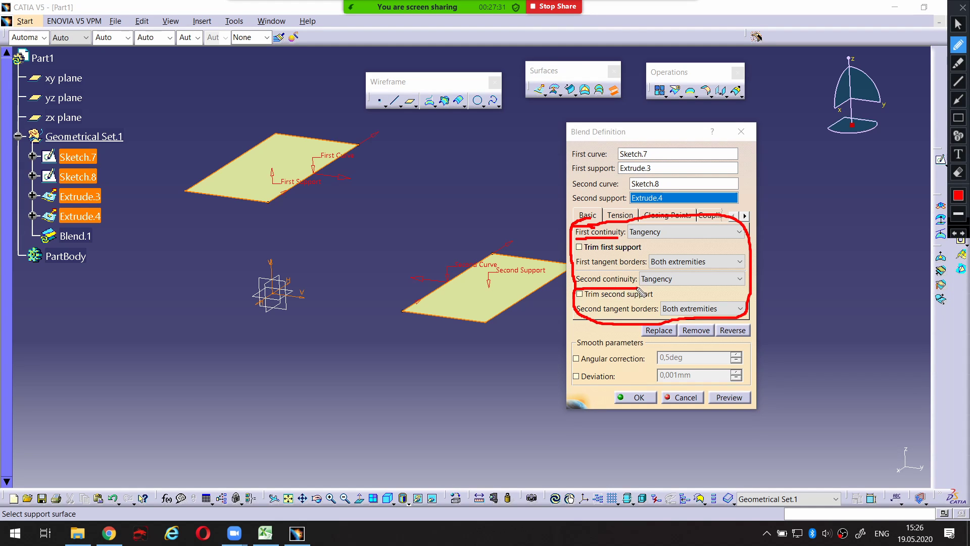
pyautogui.moveTo(580, 251); pyautogui.dragTo(638, 251)
pyautogui.moveTo(580, 300); pyautogui.dragTo(633, 301)
pyautogui.press('Escape')
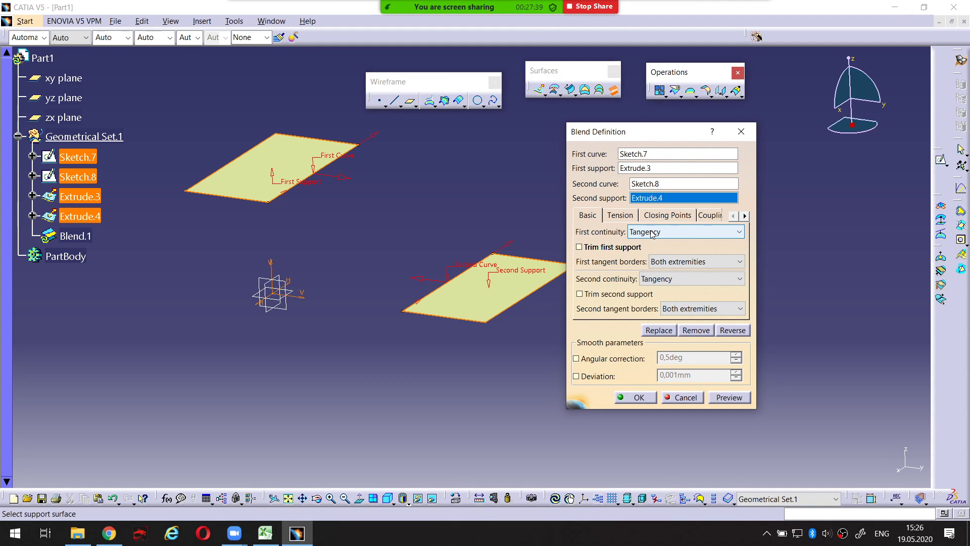
# Set the blend's first and second continuity to Point and preview the surface
pyautogui.click(652, 233)
pyautogui.click(655, 245)
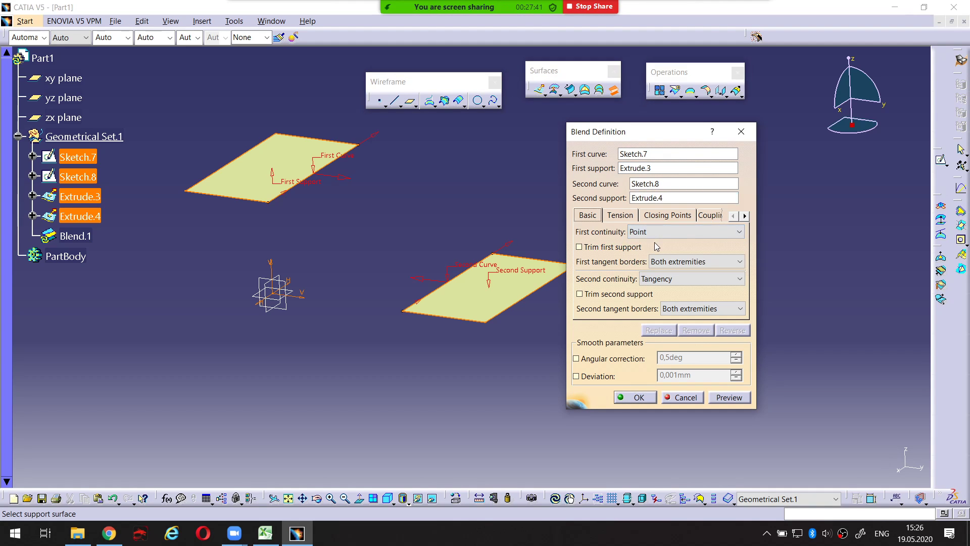
pyautogui.click(656, 281)
pyautogui.click(657, 292)
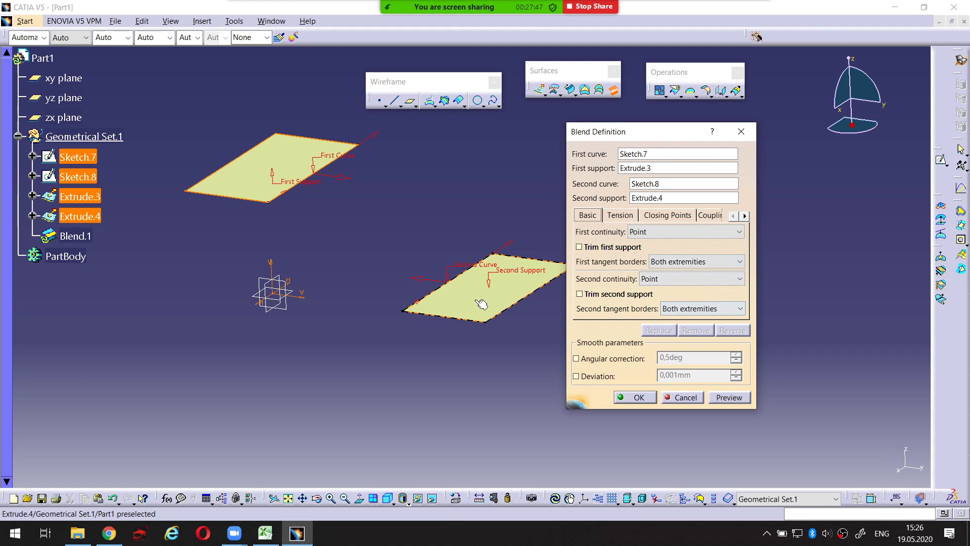
pyautogui.moveTo(457, 289); pyautogui.dragTo(488, 233, button='middle')
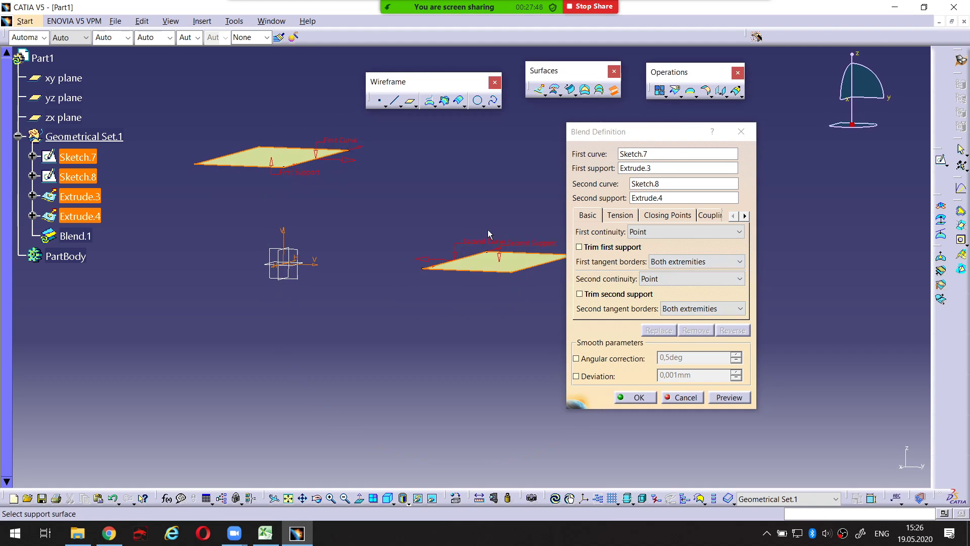
pyautogui.click(723, 399)
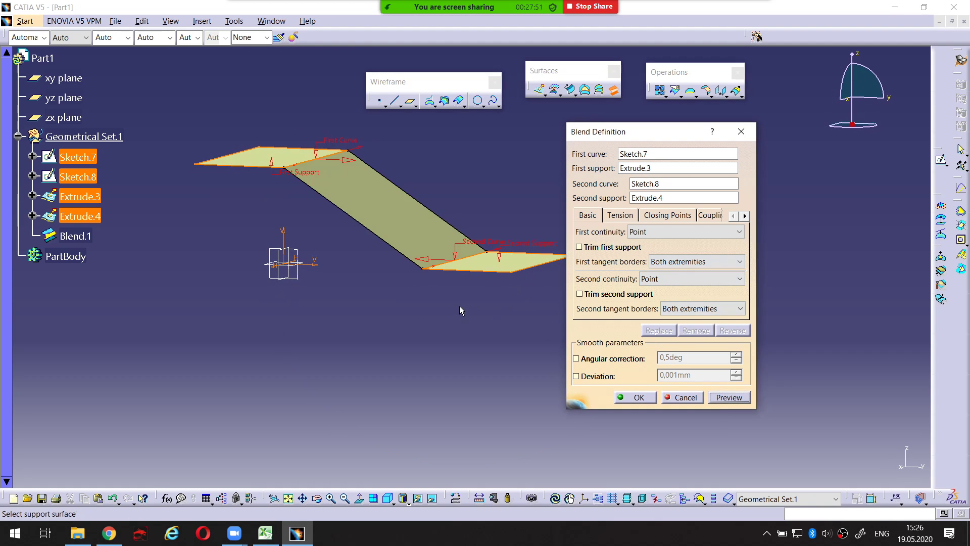
# Examine how the point-continuous blend meets the two extruded support surfaces
pyautogui.moveTo(435, 287); pyautogui.dragTo(404, 329, button='middle')
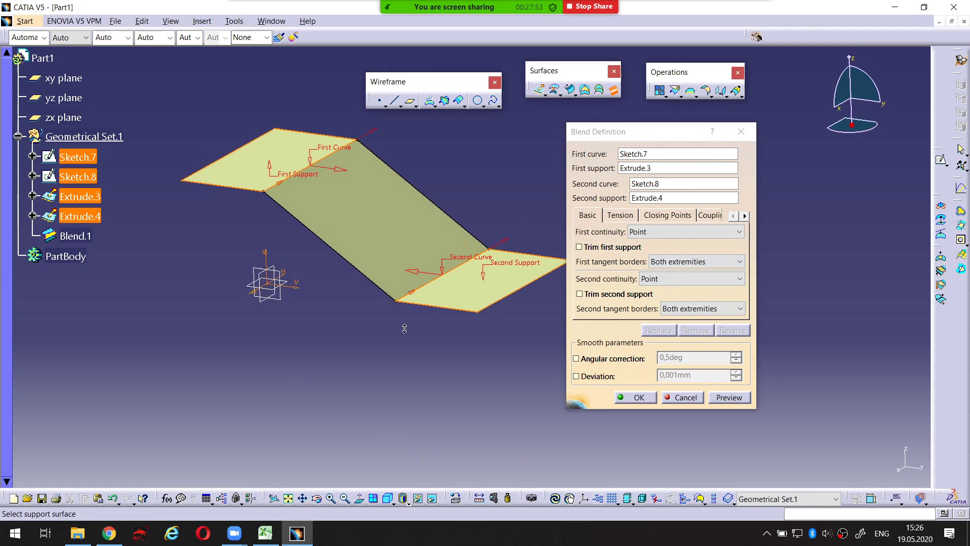
pyautogui.moveTo(432, 185); pyautogui.dragTo(401, 225, button='middle')
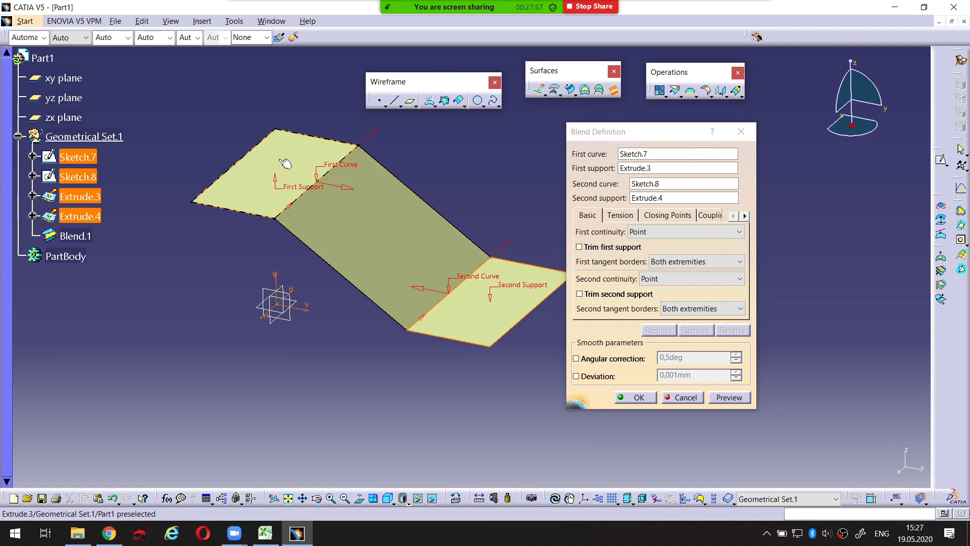
pyautogui.hotkey('ctrl', 'shift', 'p')
pyautogui.moveTo(281, 148)
pyautogui.mouseDown()
pyautogui.moveTo(273, 181)
pyautogui.moveTo(291, 179)
pyautogui.mouseUp()
pyautogui.moveTo(484, 282)
pyautogui.mouseDown()
pyautogui.moveTo(474, 317)
pyautogui.moveTo(504, 319)
pyautogui.mouseUp()
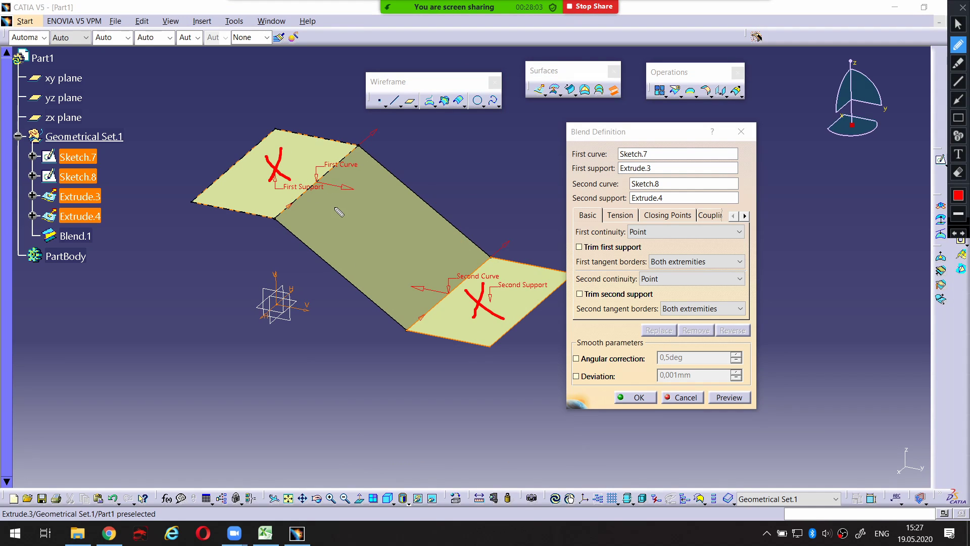
pyautogui.hotkey('ctrl', 'shift', 'p')
pyautogui.moveTo(320, 204)
pyautogui.mouseDown(button='middle')
pyautogui.moveTo(351, 165)
pyautogui.moveTo(202, 190)
pyautogui.mouseUp(button='middle')
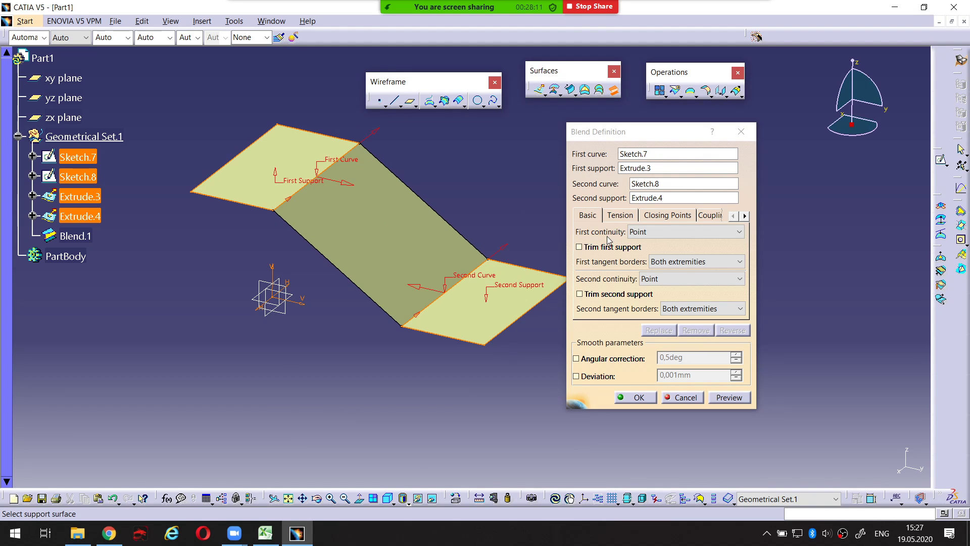
pyautogui.hotkey('ctrl', 'shift', 'p')
pyautogui.moveTo(577, 238); pyautogui.dragTo(623, 236)
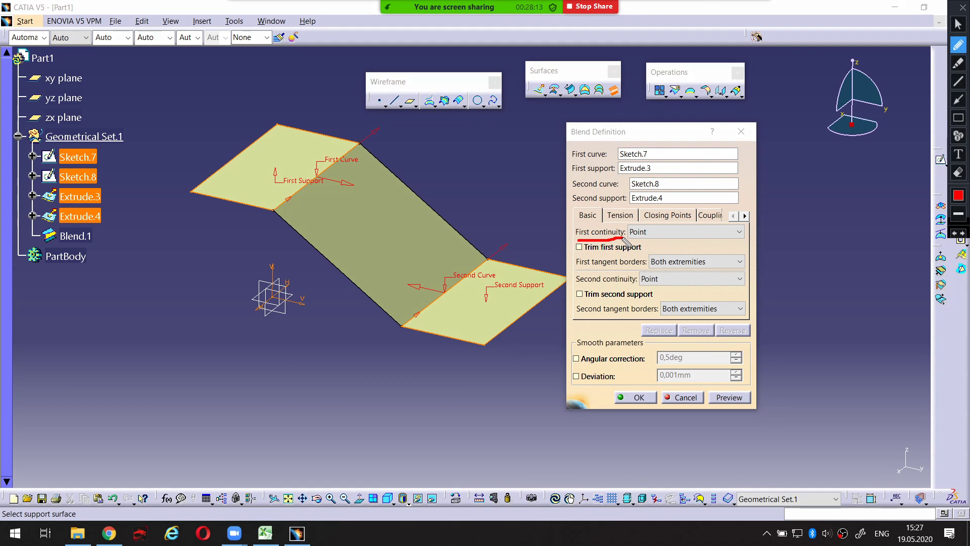
pyautogui.hotkey('ctrl', 'shift', 'p')
# Set the blend's first continuity to Tangency and preview the surface
pyautogui.click(665, 232)
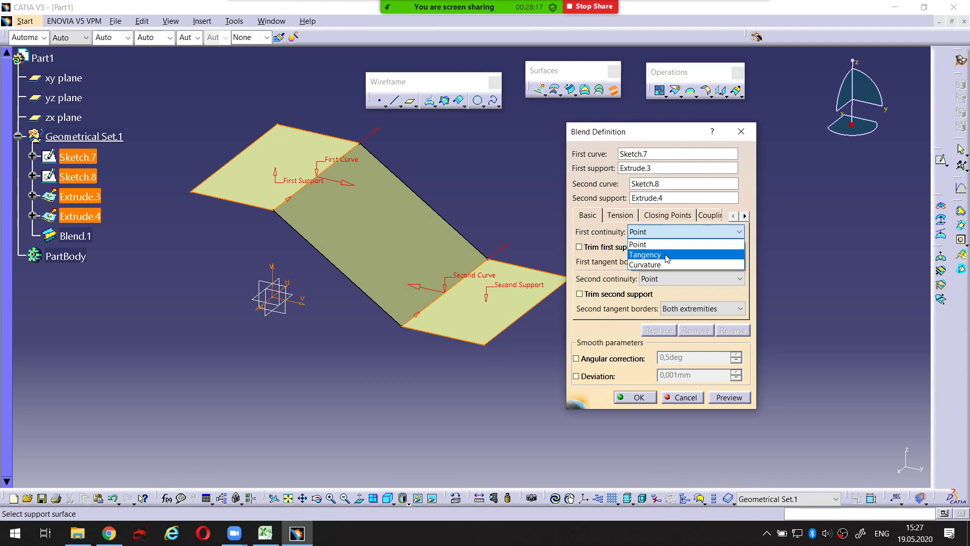
pyautogui.click(666, 256)
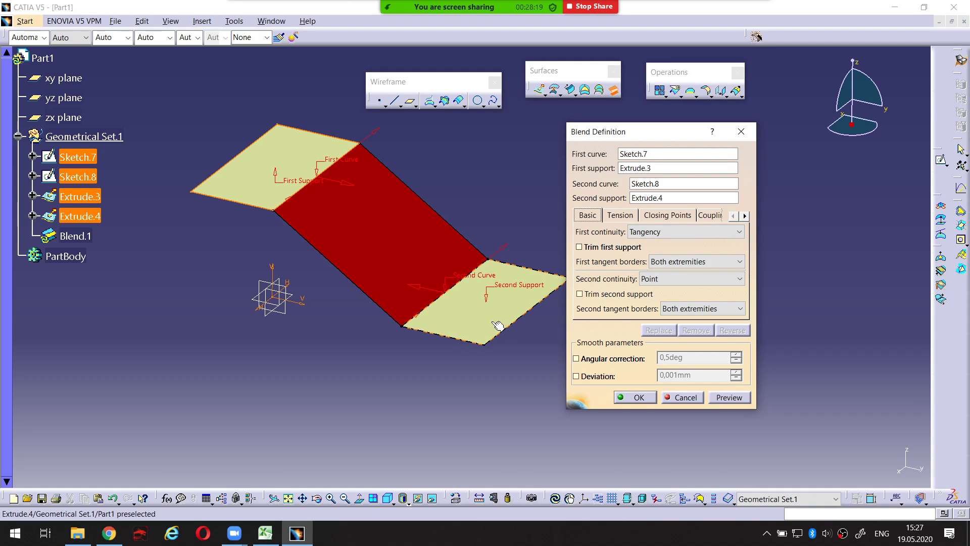
pyautogui.moveTo(498, 325); pyautogui.dragTo(478, 291, button='middle')
pyautogui.click(728, 398)
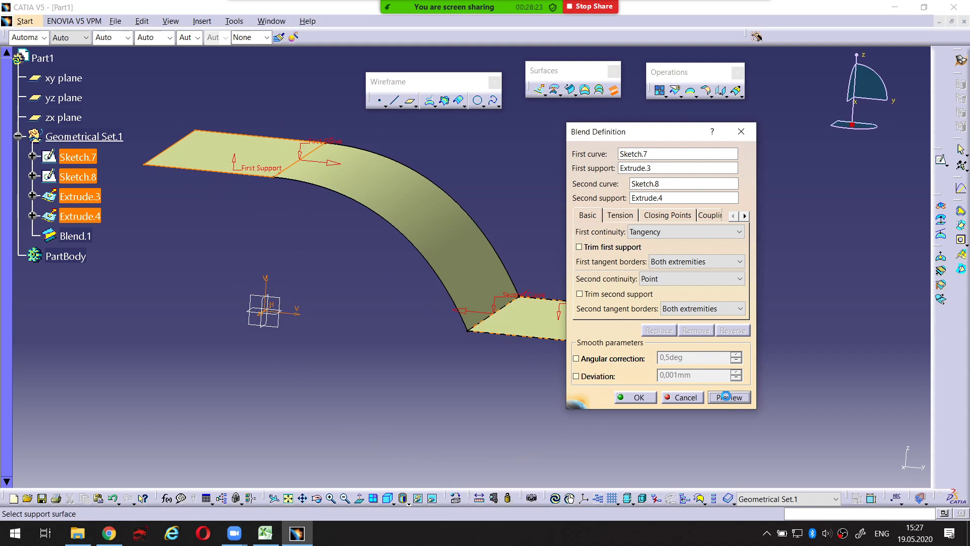
# Examine the transition between the first support and the blend along Sketch.7, and the blend's end at the second support
pyautogui.moveTo(377, 256)
pyautogui.mouseDown(button='middle')
pyautogui.moveTo(404, 224)
pyautogui.moveTo(390, 247)
pyautogui.mouseUp(button='middle')
pyautogui.moveTo(380, 195)
pyautogui.mouseDown()
pyautogui.moveTo(411, 250)
pyautogui.moveTo(384, 191)
pyautogui.moveTo(367, 217)
pyautogui.mouseUp()
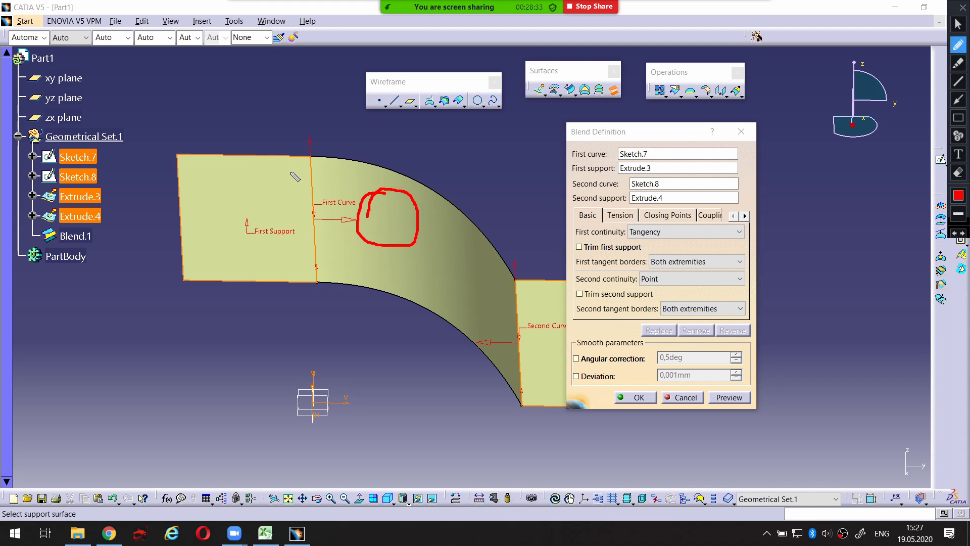
pyautogui.moveTo(279, 185); pyautogui.dragTo(233, 234)
pyautogui.moveTo(239, 184); pyautogui.dragTo(306, 248)
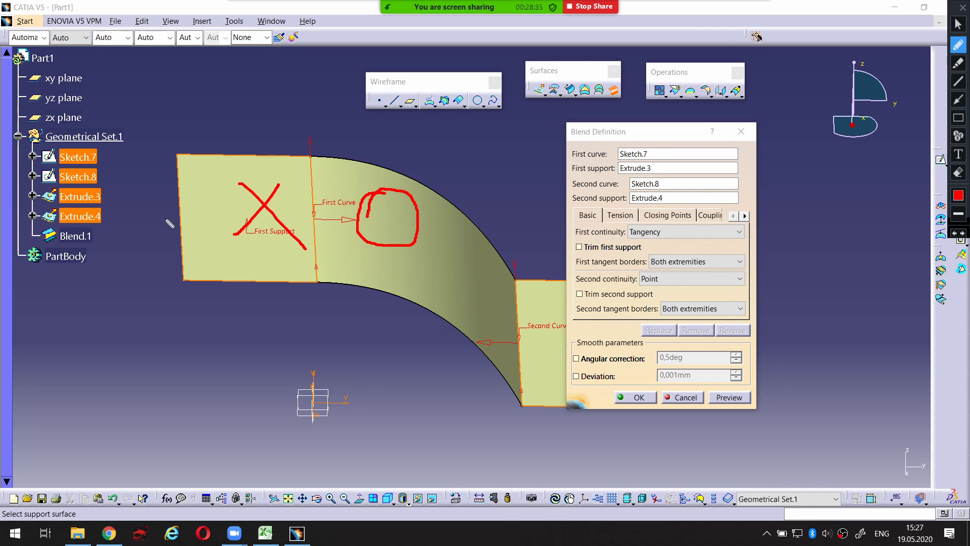
pyautogui.moveTo(54, 204); pyautogui.dragTo(101, 205)
pyautogui.moveTo(310, 156); pyautogui.dragTo(320, 262)
pyautogui.moveTo(59, 161); pyautogui.dragTo(93, 162)
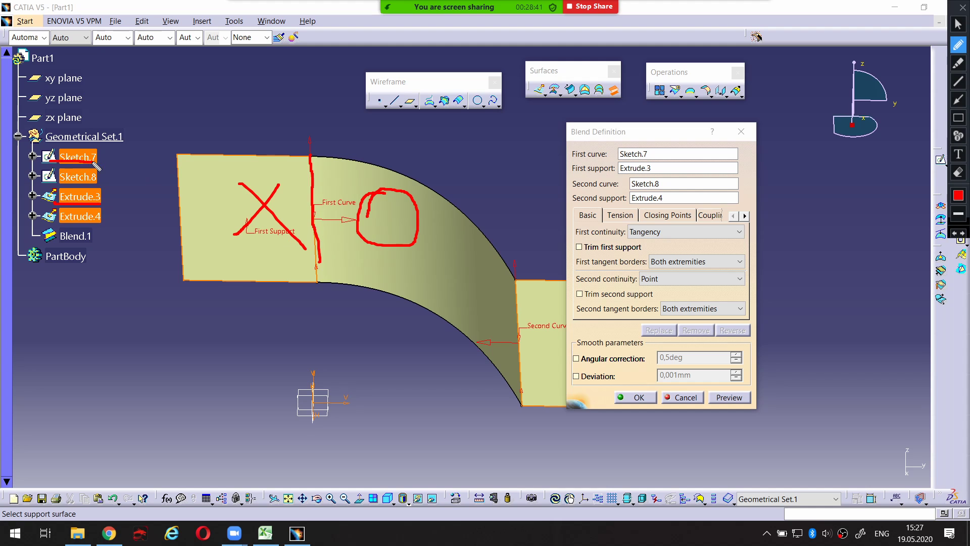
pyautogui.press('Escape')
pyautogui.moveTo(384, 210); pyautogui.dragTo(303, 201, button='middle')
pyautogui.moveTo(453, 283); pyautogui.dragTo(434, 202, button='middle')
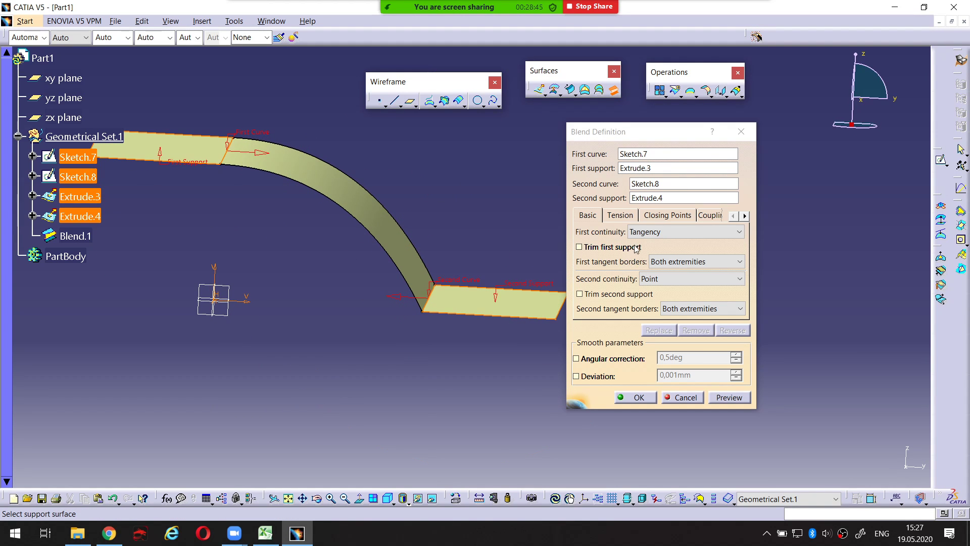
# Set the blend's second continuity to Tangency
pyautogui.hotkey('ctrl', 'alt', 'd')
pyautogui.moveTo(579, 238); pyautogui.dragTo(653, 241)
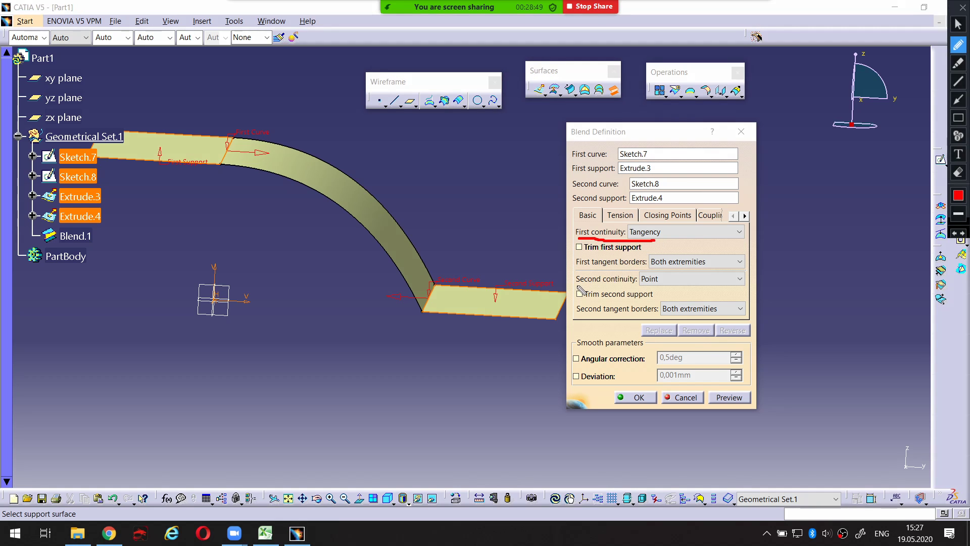
pyautogui.moveTo(578, 286); pyautogui.dragTo(653, 288)
pyautogui.click(657, 279)
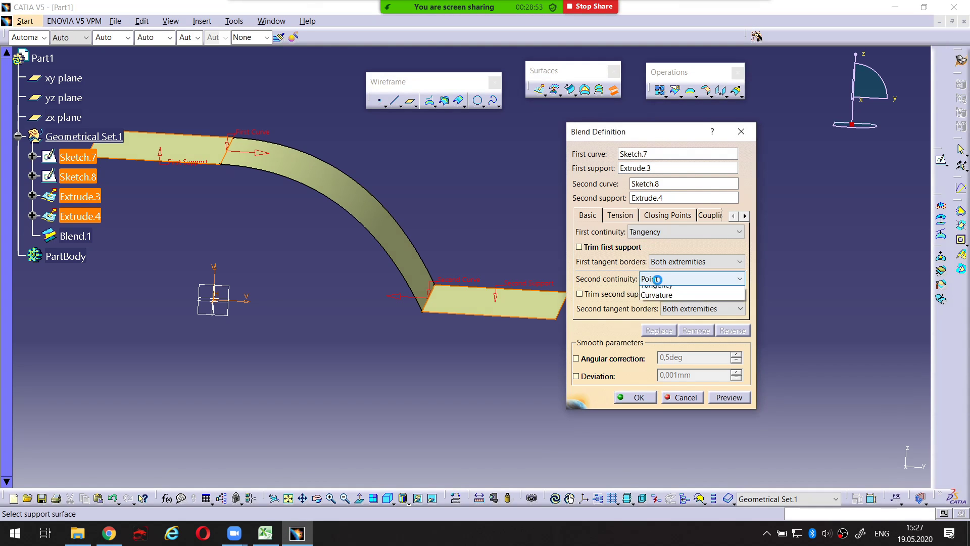
pyautogui.click(657, 303)
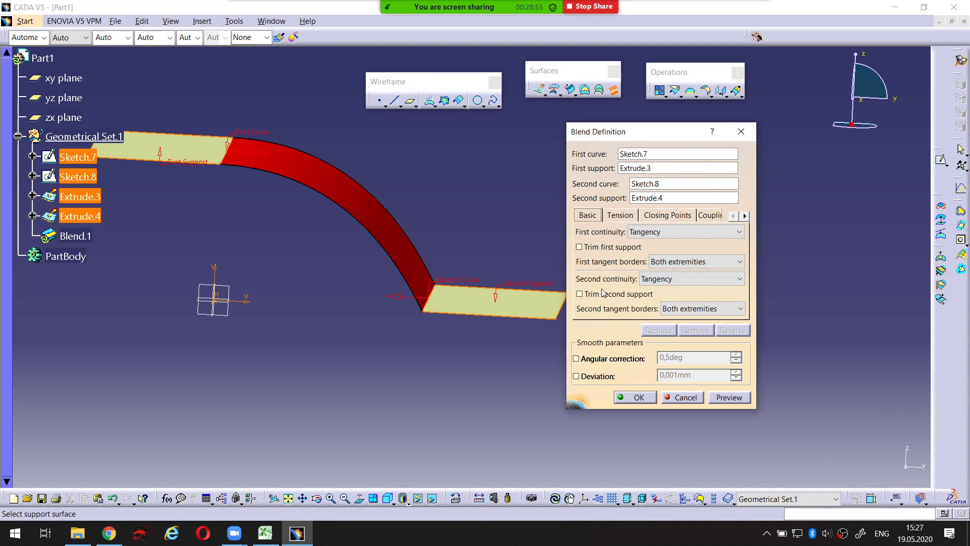
pyautogui.hotkey('ctrl', 'alt', 'd')
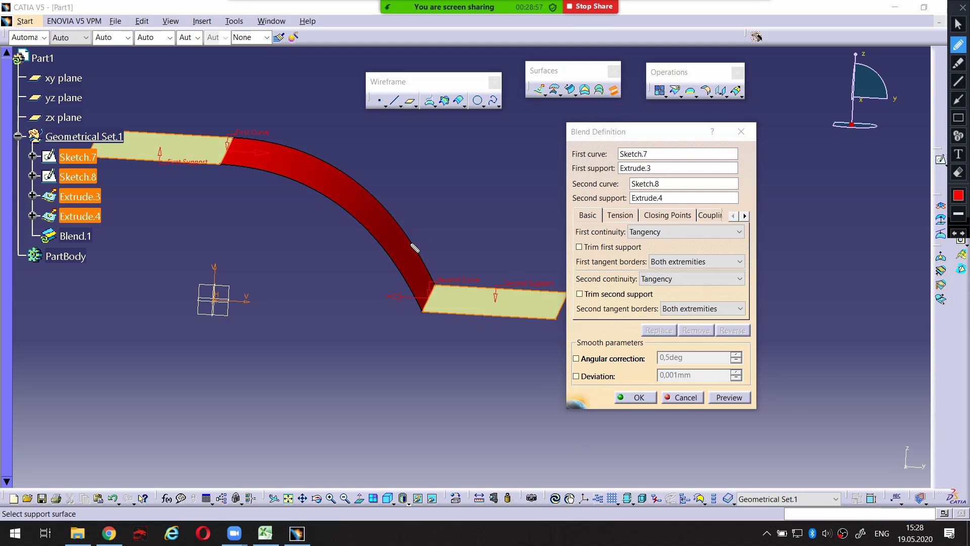
pyautogui.moveTo(410, 244)
pyautogui.mouseDown()
pyautogui.moveTo(409, 266)
pyautogui.moveTo(411, 258)
pyautogui.mouseUp()
pyautogui.moveTo(479, 293)
pyautogui.mouseDown()
pyautogui.moveTo(455, 304)
pyautogui.moveTo(495, 305)
pyautogui.mouseUp()
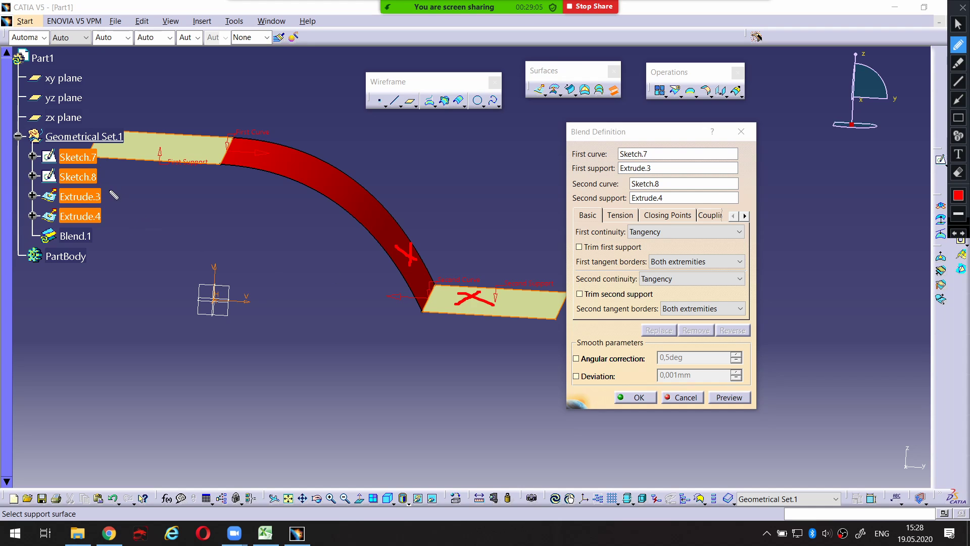
# Accept the blend with tangency at both supports and examine where it meets the two extruded surfaces
pyautogui.moveTo(38, 184); pyautogui.dragTo(96, 182)
pyautogui.press('Escape')
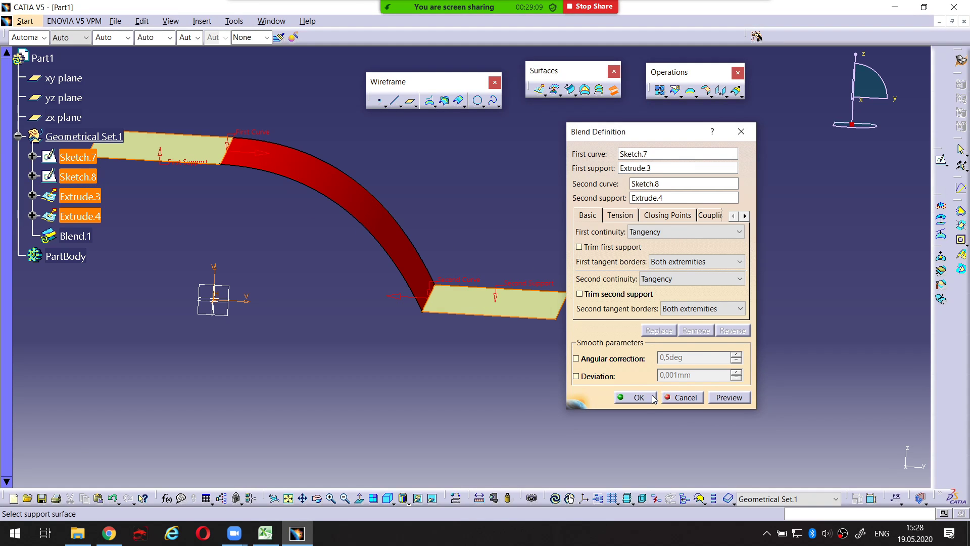
pyautogui.click(636, 397)
pyautogui.moveTo(454, 310); pyautogui.dragTo(449, 346, button='middle')
pyautogui.moveTo(390, 252); pyautogui.dragTo(468, 299, button='middle')
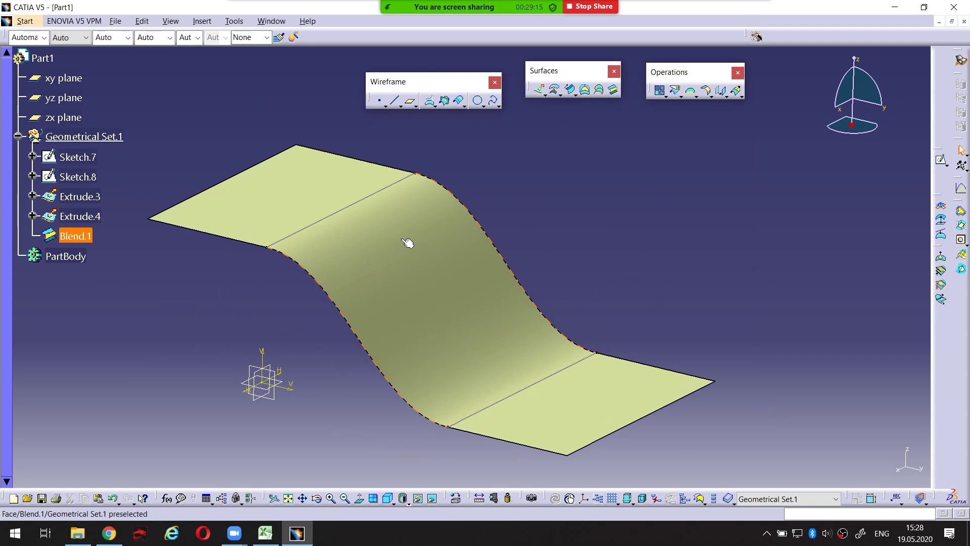
pyautogui.hotkey('ctrl', 'alt', 'd')
pyautogui.moveTo(312, 169); pyautogui.dragTo(262, 221)
pyautogui.moveTo(262, 191); pyautogui.dragTo(333, 223)
pyautogui.moveTo(618, 388)
pyautogui.mouseDown()
pyautogui.moveTo(587, 419)
pyautogui.moveTo(618, 418)
pyautogui.mouseUp()
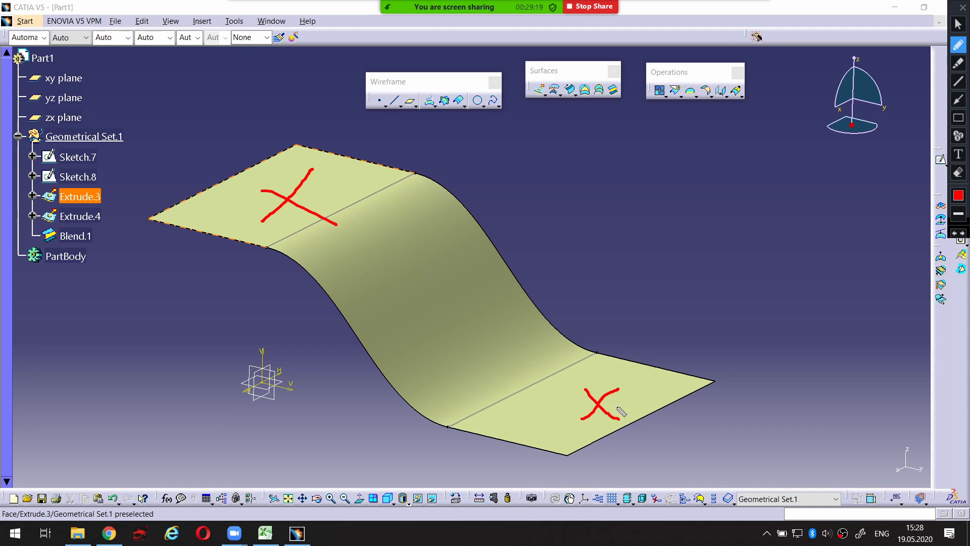
pyautogui.hotkey('ctrl', 'alt', 'd')
pyautogui.moveTo(639, 326); pyautogui.dragTo(561, 300, button='middle')
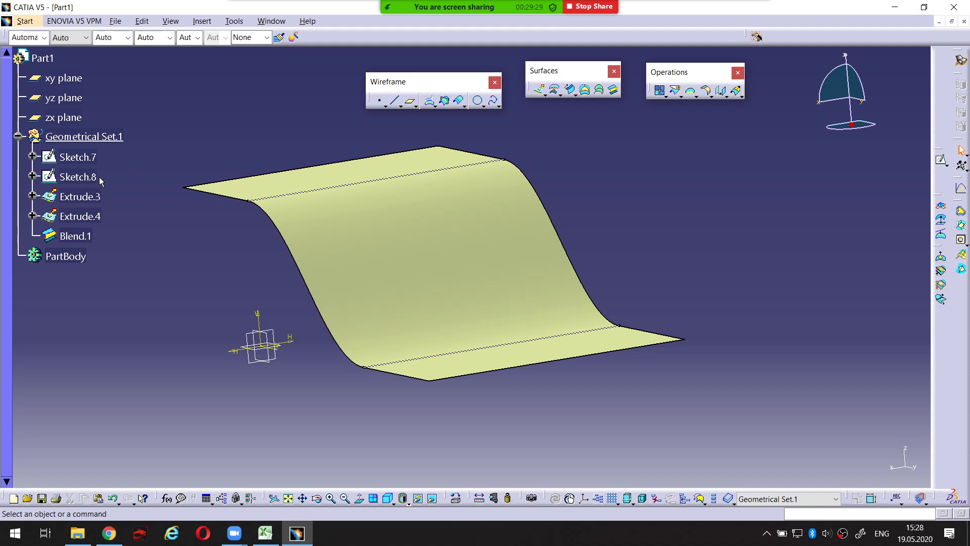
# Edit Sketch.8, place its length dimension beyond the surface's outer edge and set the line's length to 150 mm
pyautogui.doubleClick(76, 176)
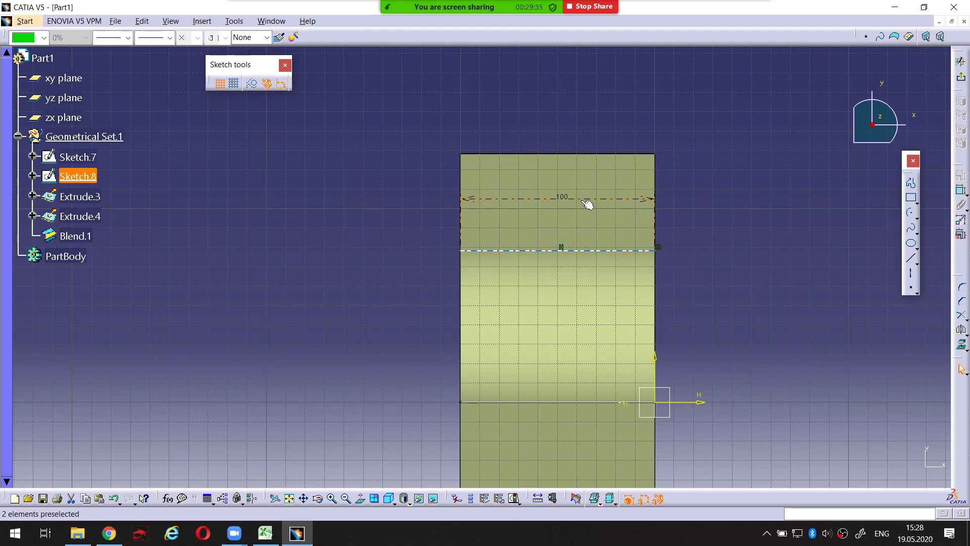
pyautogui.moveTo(587, 200); pyautogui.dragTo(583, 117)
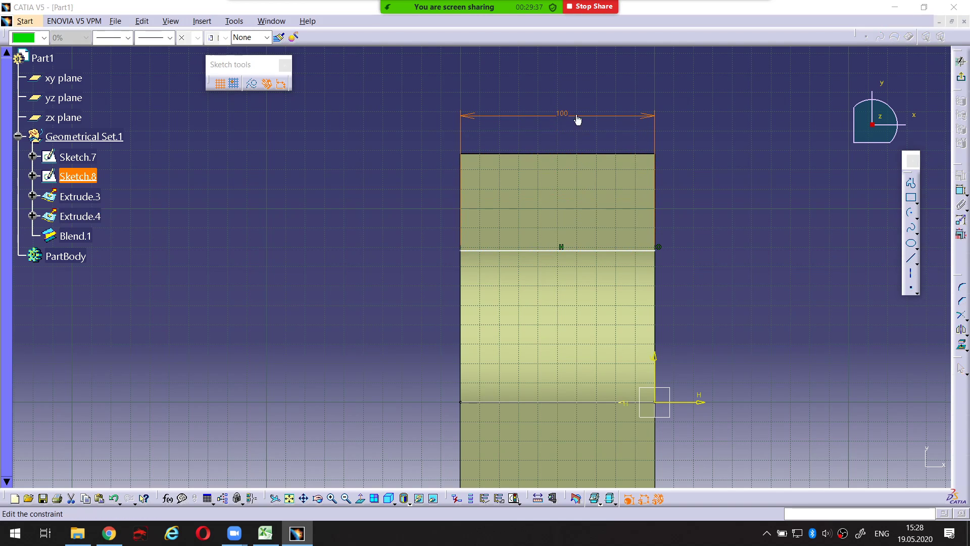
pyautogui.doubleClick(577, 116)
pyautogui.write('150')
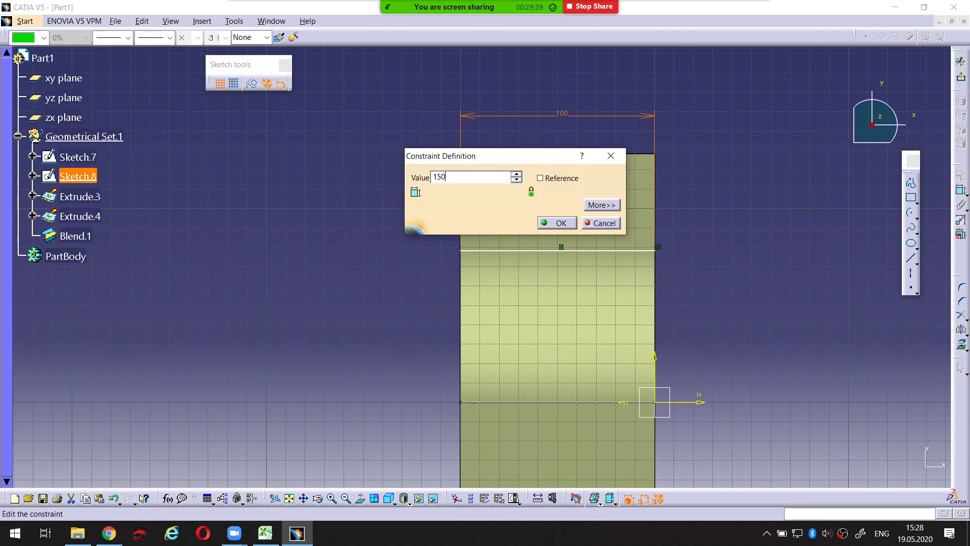
pyautogui.click(559, 223)
pyautogui.moveTo(481, 217); pyautogui.dragTo(485, 193, button='middle')
# Examine how far the Sketch.8 line extends past the surface and how Extrude.4 and Blend.1 depend on that sketch
pyautogui.hotkey('ctrl', 'alt', 'd')
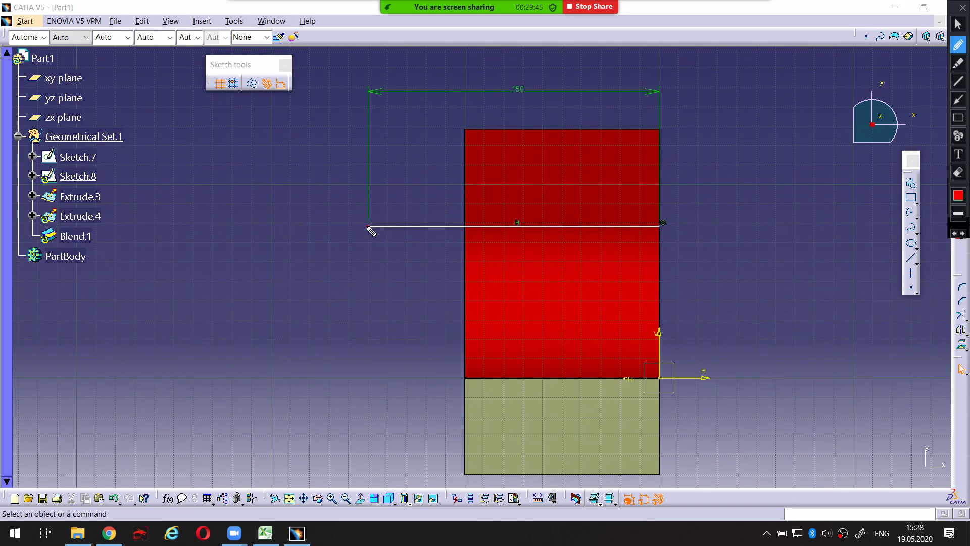
pyautogui.moveTo(368, 227); pyautogui.dragTo(503, 227)
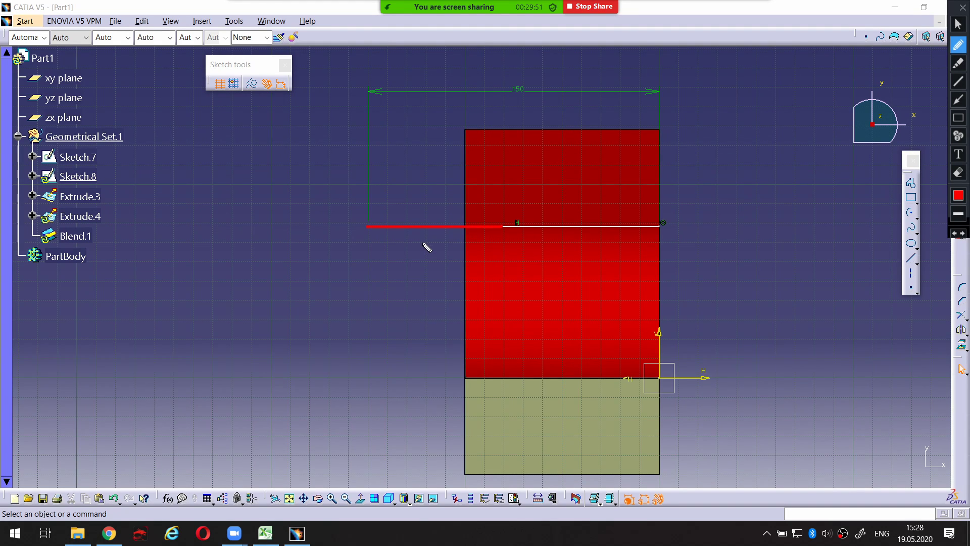
pyautogui.press('Escape')
pyautogui.click(66, 217)
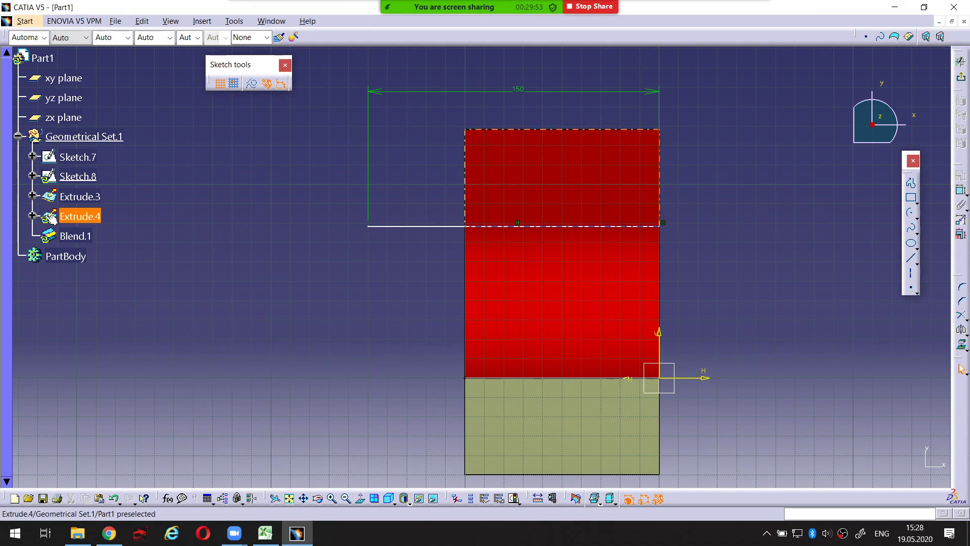
pyautogui.click(118, 209)
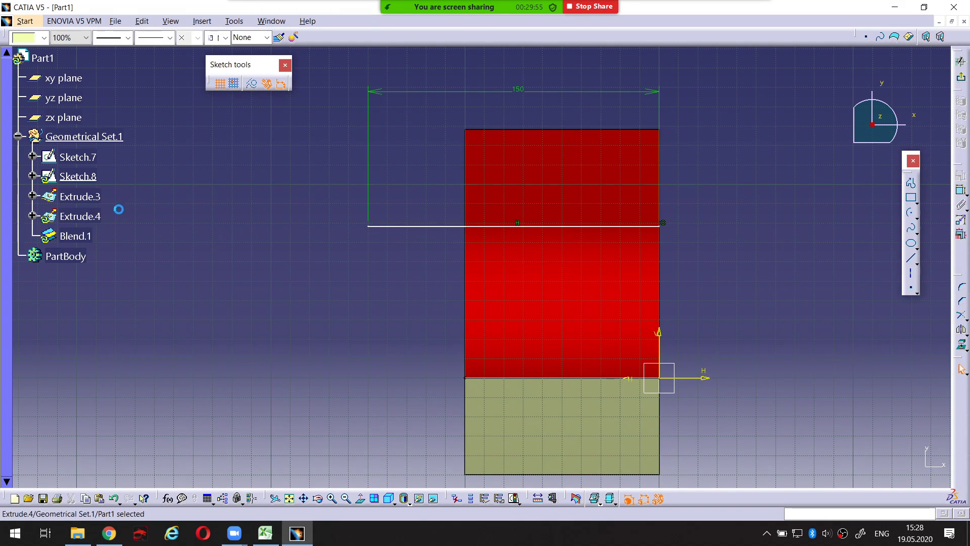
pyautogui.hotkey('ctrl', 'shift', 'p')
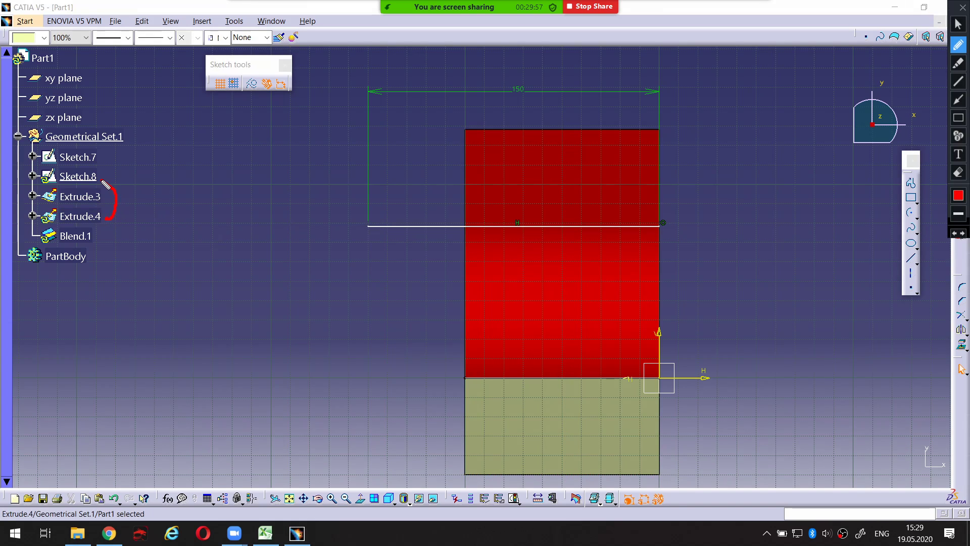
pyautogui.moveTo(112, 194); pyautogui.dragTo(117, 186)
pyautogui.moveTo(66, 227); pyautogui.dragTo(90, 227)
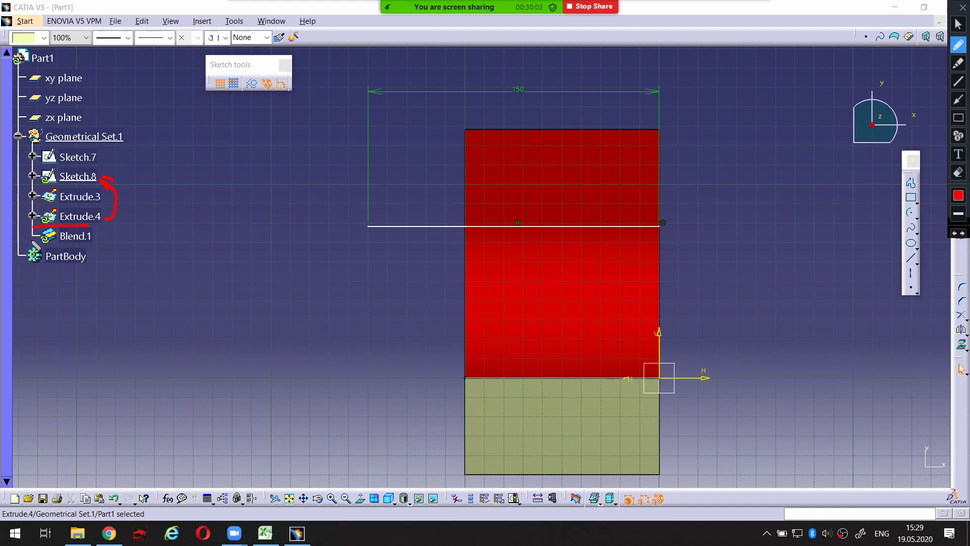
pyautogui.moveTo(60, 248); pyautogui.dragTo(90, 250)
pyautogui.moveTo(34, 174); pyautogui.dragTo(38, 182)
pyautogui.moveTo(50, 211); pyautogui.dragTo(38, 218)
pyautogui.press('Escape')
pyautogui.click(329, 247)
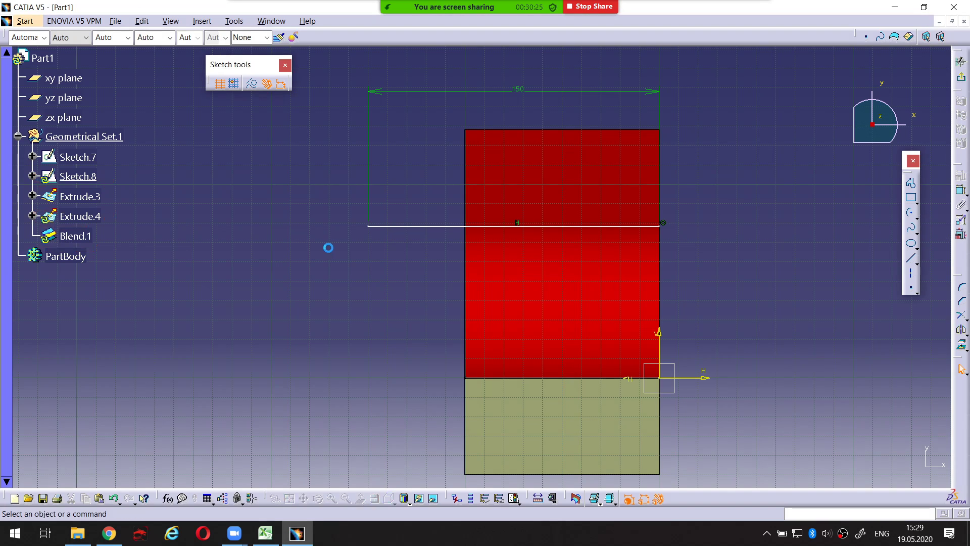
# Exit Sketch.8 to update the extruded surface and the blend, and show the part in the top view
pyautogui.click(962, 79)
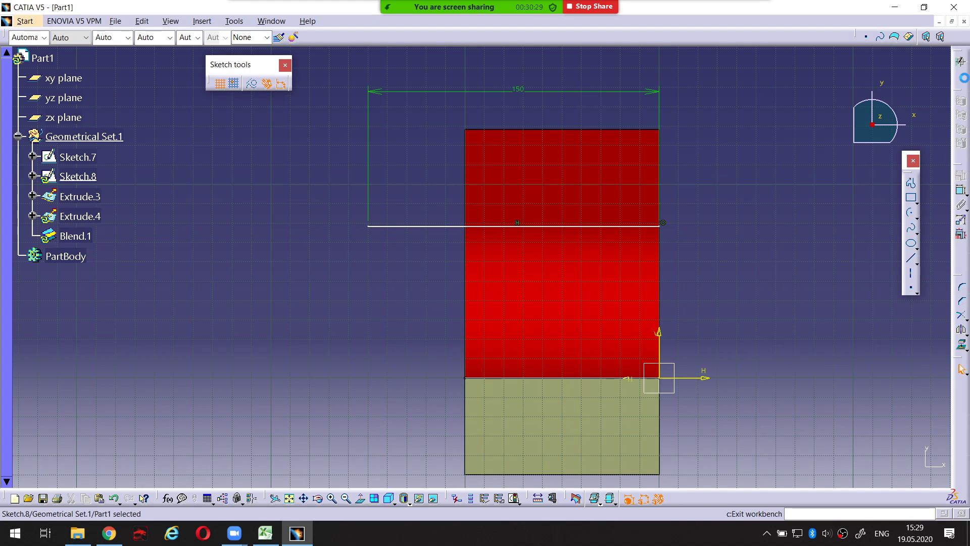
pyautogui.moveTo(500, 237); pyautogui.dragTo(450, 267, button='middle')
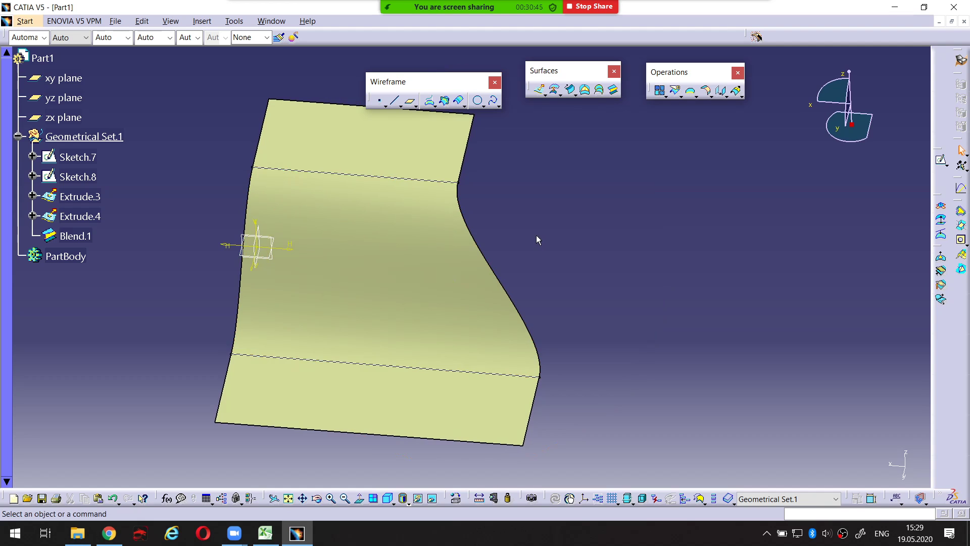
pyautogui.click(394, 503)
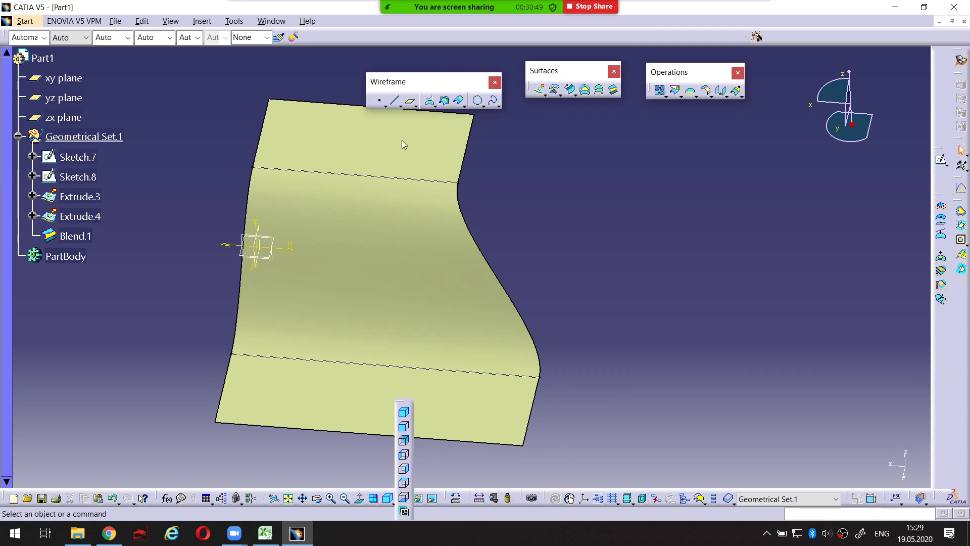
pyautogui.click(404, 483)
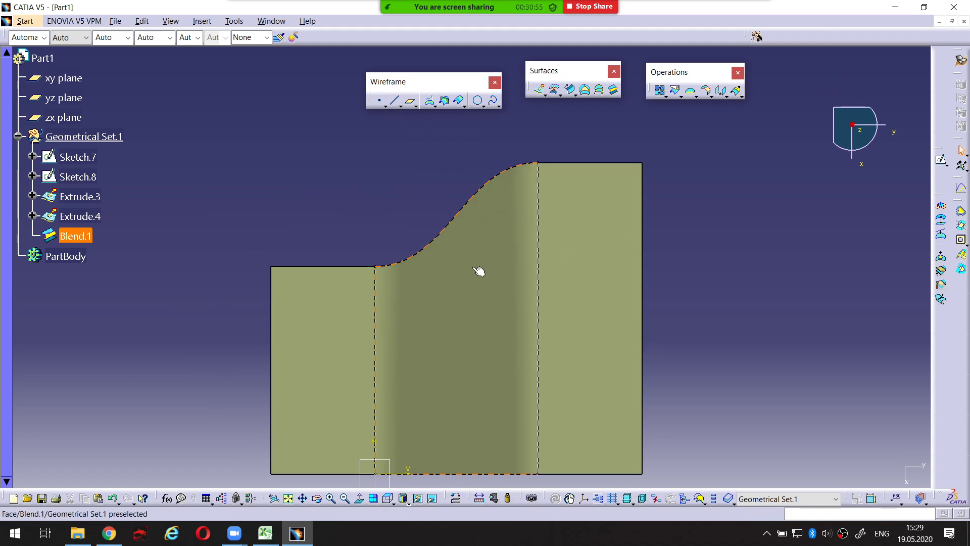
# Examine the blend's curved border in top view where it runs into the edges of the first and second supports
pyautogui.moveTo(376, 311); pyautogui.dragTo(323, 262, button='middle')
pyautogui.moveTo(324, 262)
pyautogui.mouseDown(button='middle')
pyautogui.moveTo(442, 241)
pyautogui.moveTo(379, 260)
pyautogui.mouseUp(button='middle')
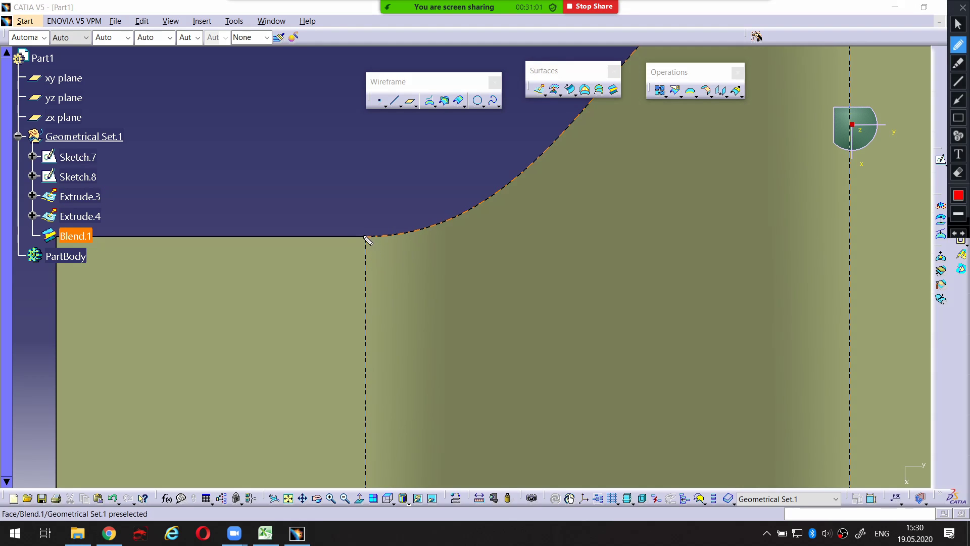
pyautogui.moveTo(363, 236)
pyautogui.mouseDown()
pyautogui.moveTo(364, 265)
pyautogui.moveTo(385, 236)
pyautogui.moveTo(430, 226)
pyautogui.moveTo(466, 201)
pyautogui.mouseUp()
pyautogui.moveTo(363, 250); pyautogui.dragTo(377, 248)
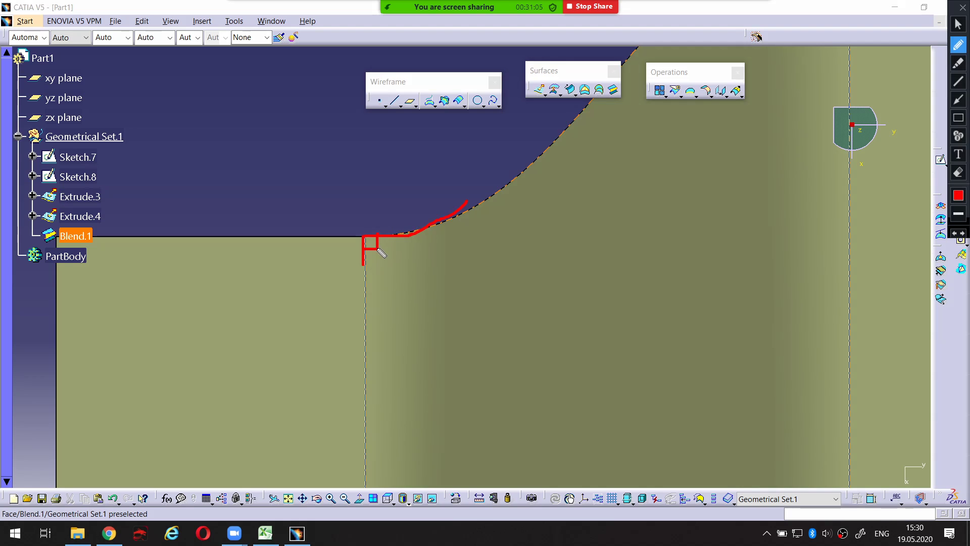
pyautogui.press('Escape')
pyautogui.moveTo(430, 181)
pyautogui.mouseDown(button='middle')
pyautogui.moveTo(375, 472)
pyautogui.moveTo(496, 223)
pyautogui.moveTo(450, 262)
pyautogui.moveTo(450, 218)
pyautogui.moveTo(511, 278)
pyautogui.mouseUp(button='middle')
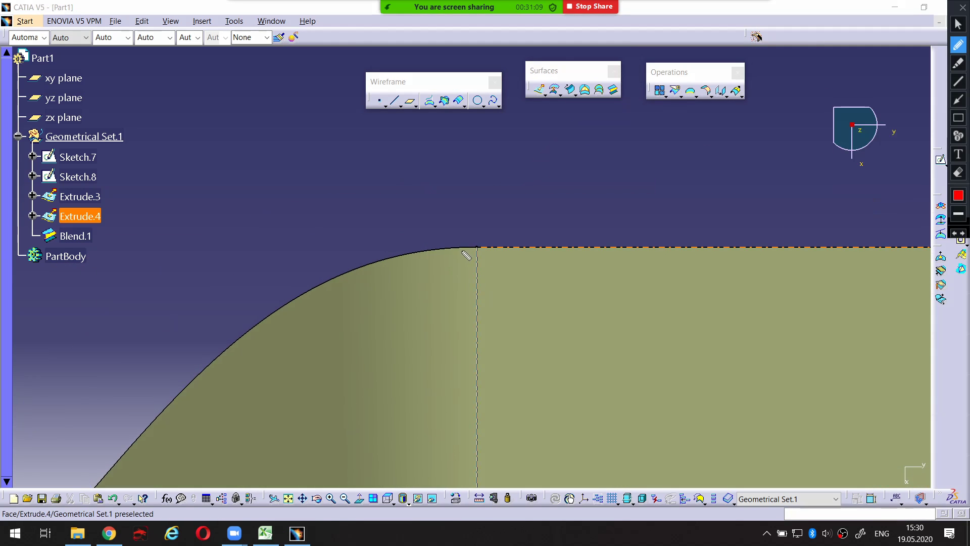
pyautogui.moveTo(407, 254)
pyautogui.mouseDown()
pyautogui.moveTo(476, 248)
pyautogui.moveTo(476, 289)
pyautogui.mouseUp()
pyautogui.moveTo(459, 251)
pyautogui.mouseDown()
pyautogui.moveTo(459, 264)
pyautogui.moveTo(477, 265)
pyautogui.mouseUp()
pyautogui.press('Escape')
pyautogui.keyDown('ctrl'); pyautogui.moveTo(487, 217); pyautogui.dragTo(503, 195, button='middle'); pyautogui.keyUp('ctrl')
pyautogui.keyDown('ctrl'); pyautogui.moveTo(431, 220); pyautogui.dragTo(409, 229, button='middle'); pyautogui.keyUp('ctrl')
pyautogui.moveTo(409, 229); pyautogui.dragTo(423, 204, button='middle')
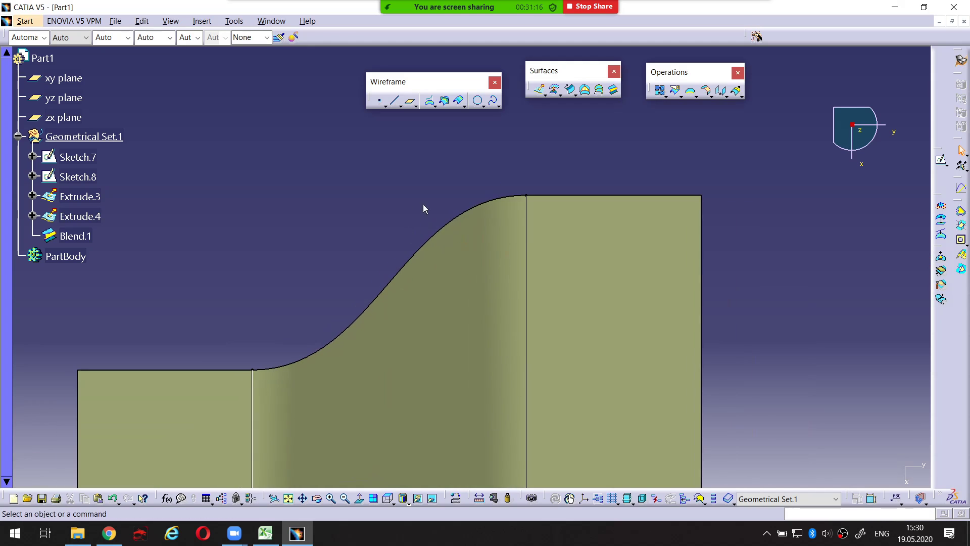
# Compare the blend's curved border with the straight edges of Extrude.3 and Extrude.4, and inspect the blend face in 3D
pyautogui.click(402, 279)
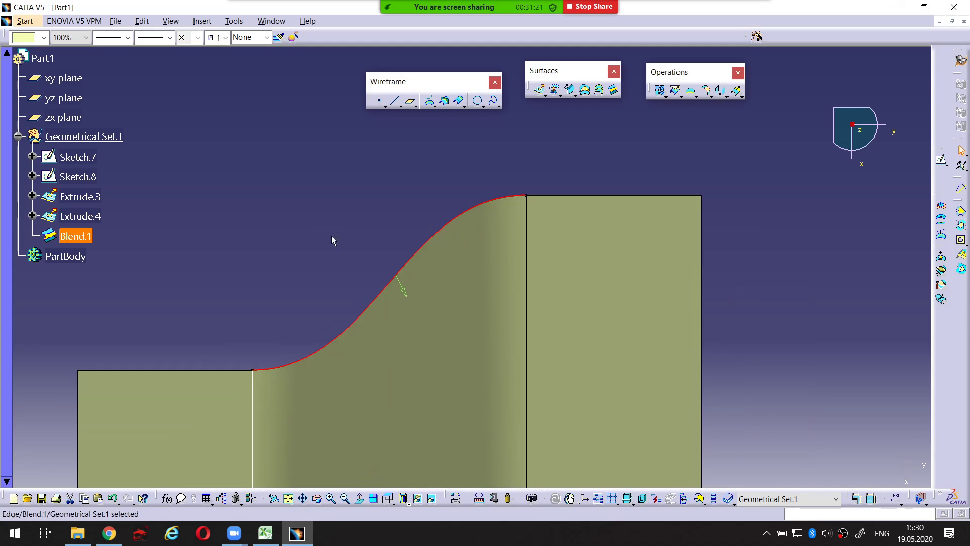
pyautogui.click(584, 195)
pyautogui.moveTo(302, 281); pyautogui.dragTo(340, 216, button='middle')
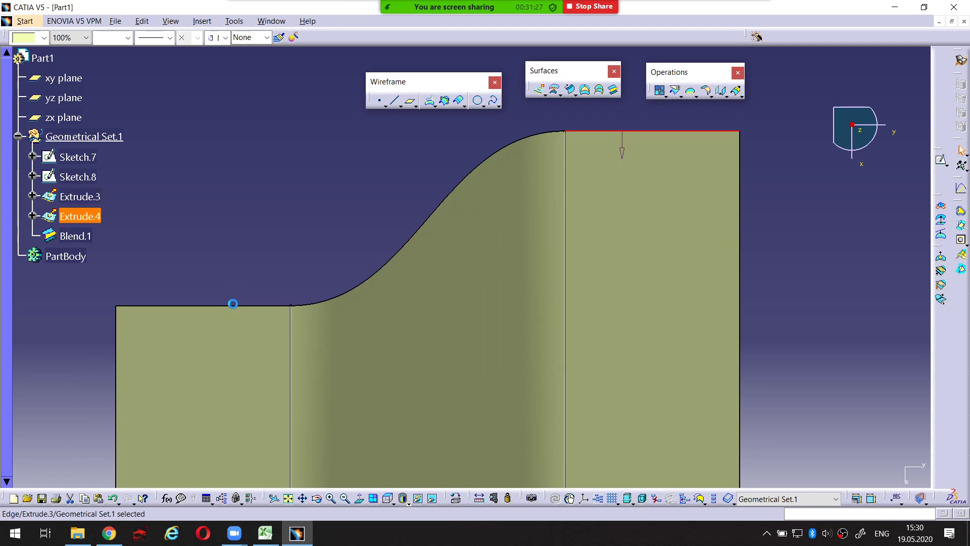
pyautogui.click(273, 255)
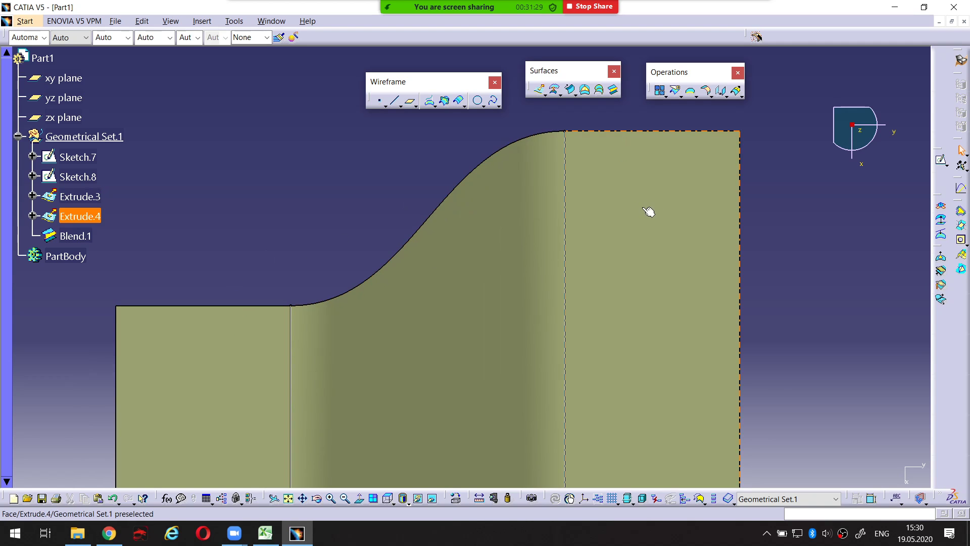
pyautogui.moveTo(647, 210); pyautogui.dragTo(657, 222, button='middle')
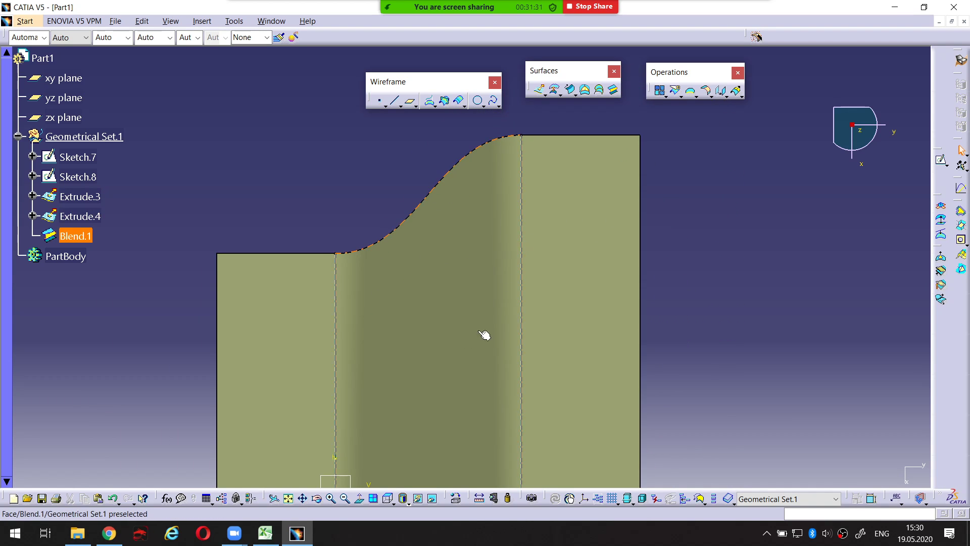
pyautogui.moveTo(486, 335); pyautogui.dragTo(371, 268, button='middle')
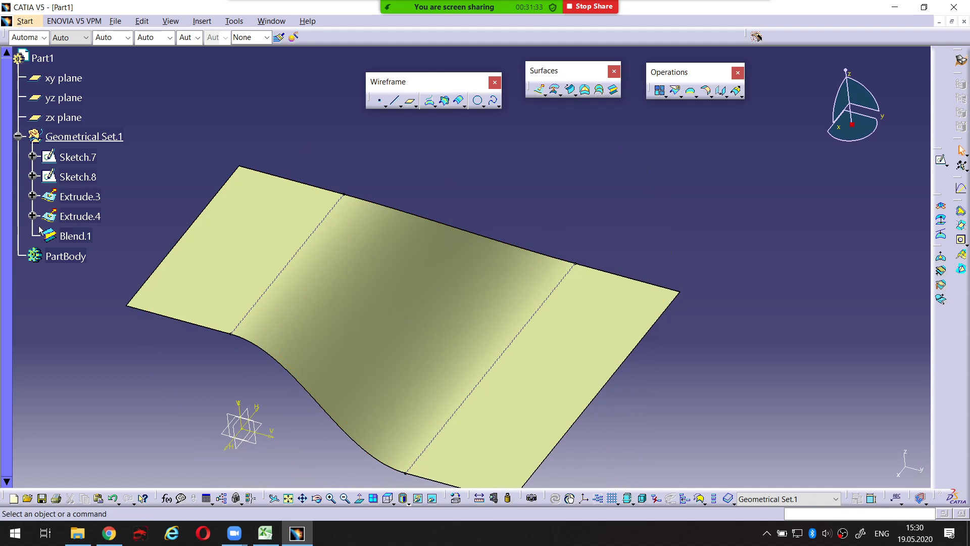
pyautogui.click(370, 268)
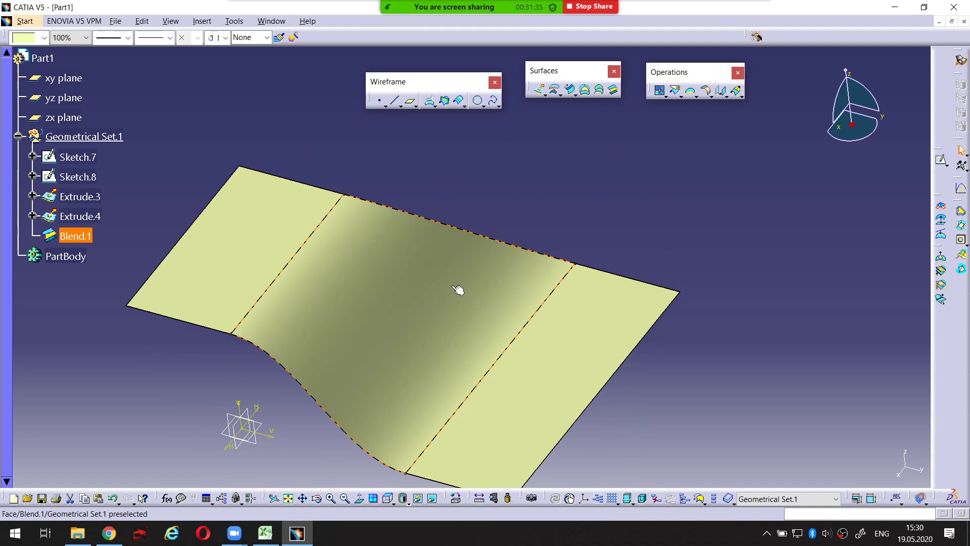
pyautogui.moveTo(459, 288); pyautogui.dragTo(450, 260, button='middle')
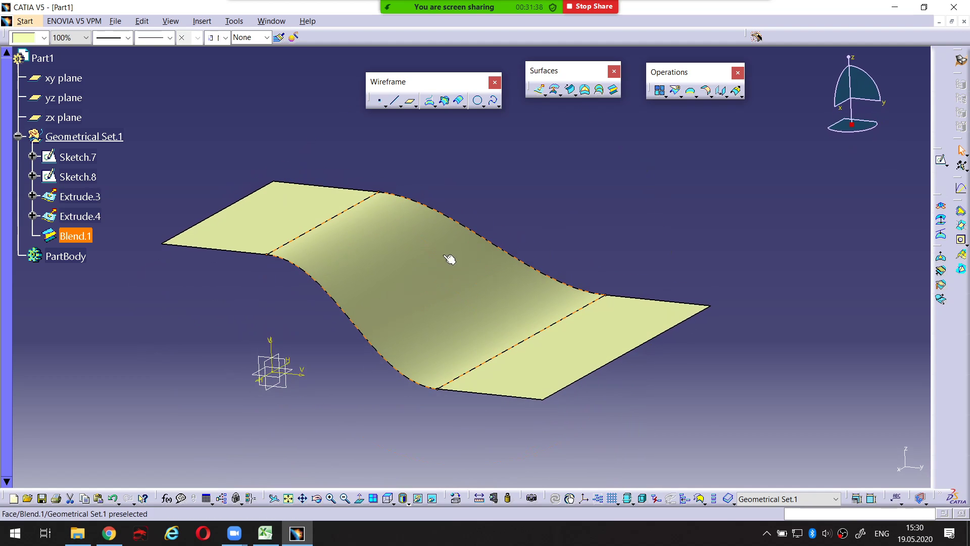
# Reopen the blend's definition, set its first continuity to Point and preview the surface
pyautogui.doubleClick(419, 271)
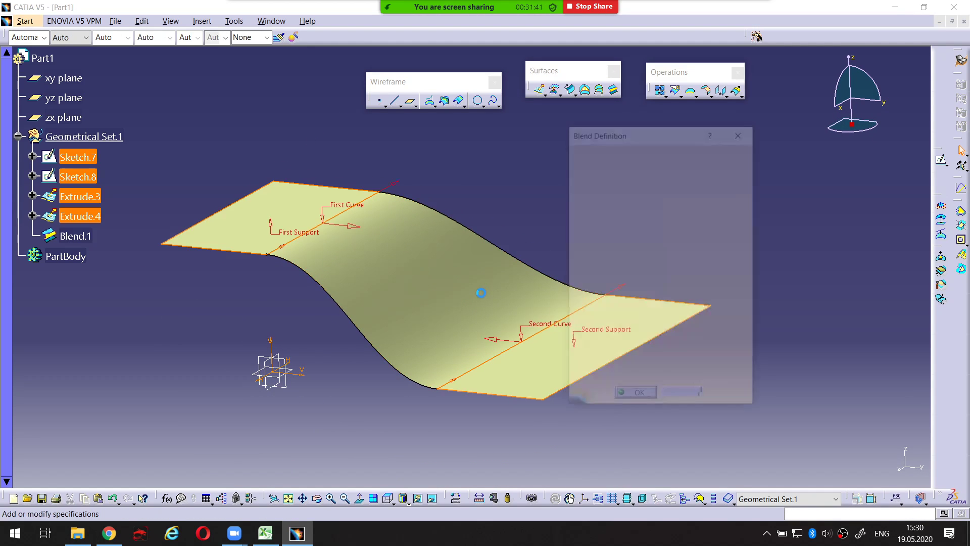
pyautogui.moveTo(456, 282); pyautogui.dragTo(414, 280, button='middle')
pyautogui.moveTo(485, 255); pyautogui.dragTo(554, 305, button='middle')
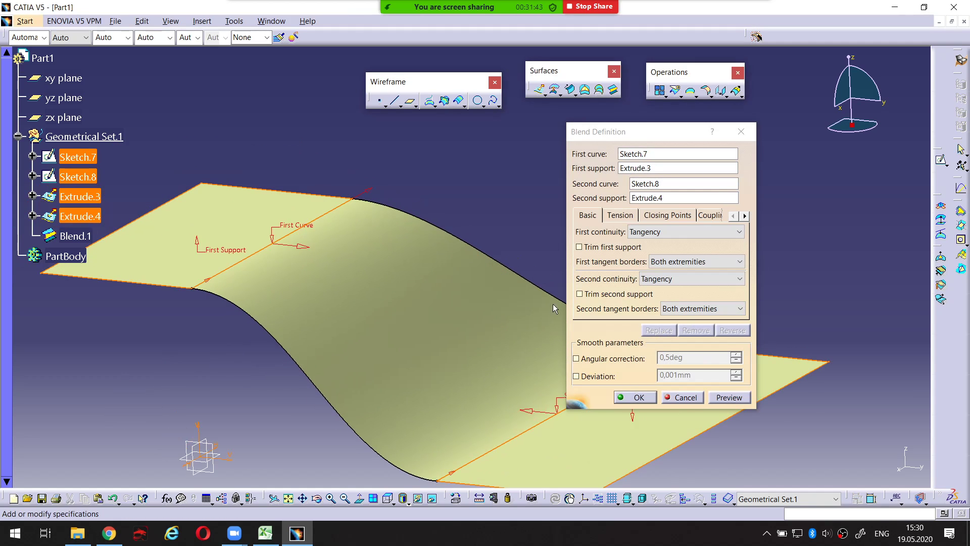
pyautogui.moveTo(499, 288); pyautogui.dragTo(500, 282, button='middle')
pyautogui.hotkey('ctrl', 'alt', 'd')
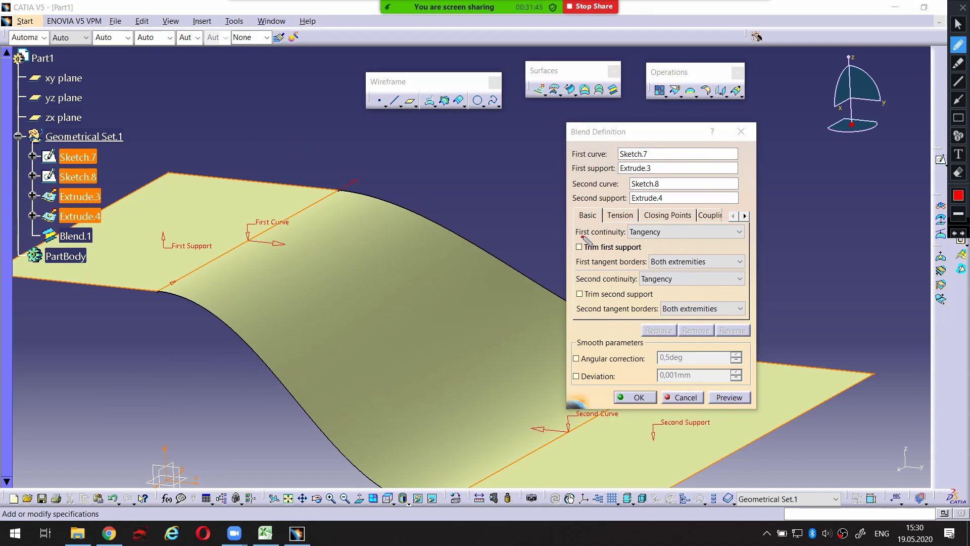
pyautogui.moveTo(582, 236); pyautogui.dragTo(626, 241)
pyautogui.hotkey('ctrl', 'alt', 'd')
pyautogui.click(657, 232)
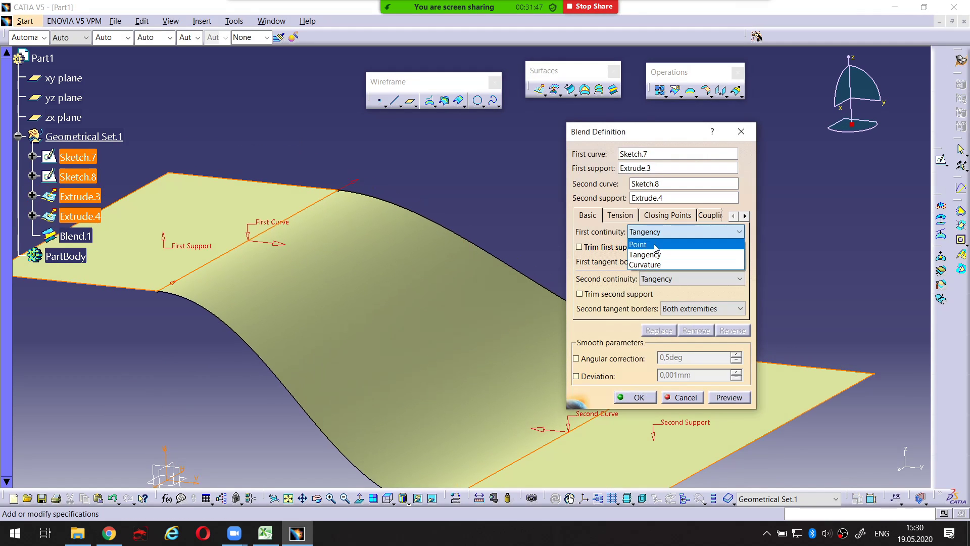
pyautogui.click(653, 241)
pyautogui.moveTo(532, 283); pyautogui.dragTo(429, 253, button='middle')
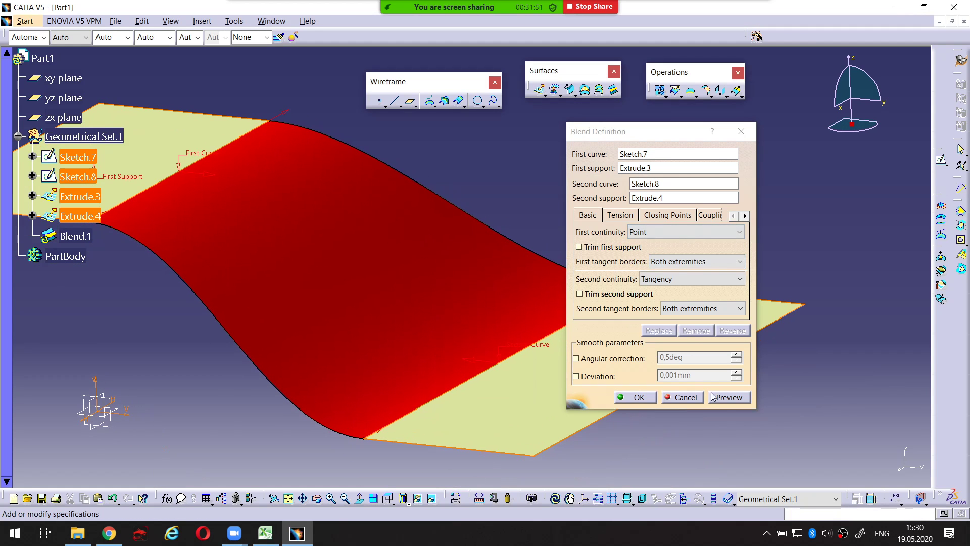
pyautogui.click(726, 398)
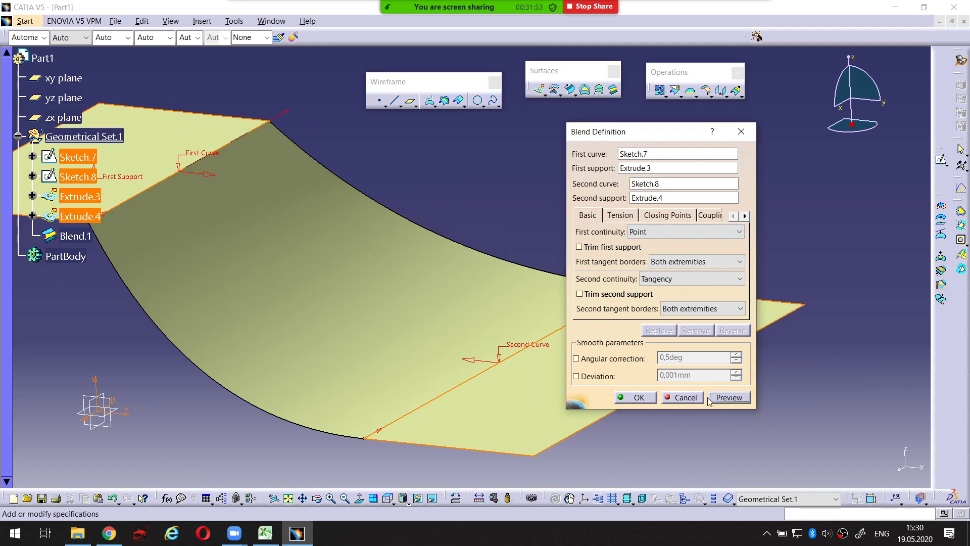
# Accept the blend with its first continuity set to Point and show the part in the top view
pyautogui.click(649, 400)
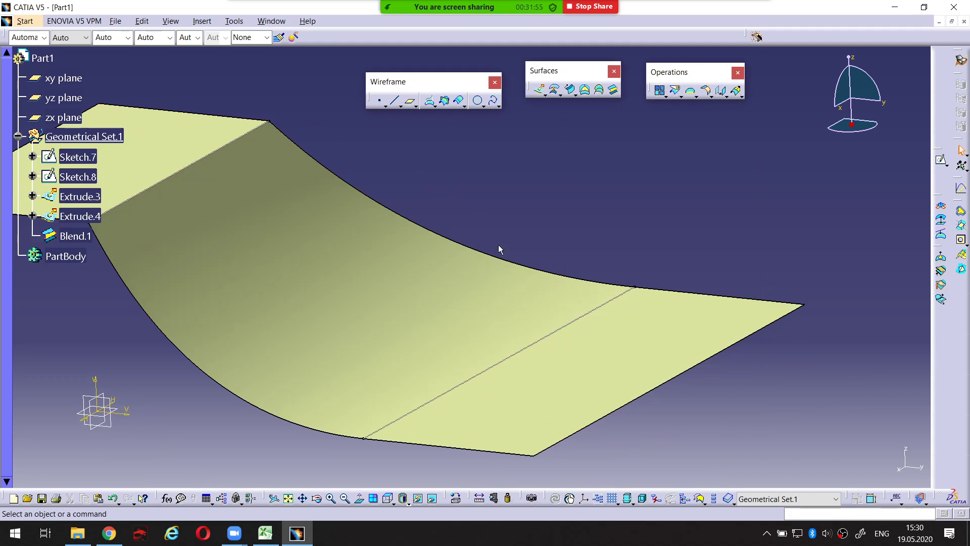
pyautogui.click(389, 500)
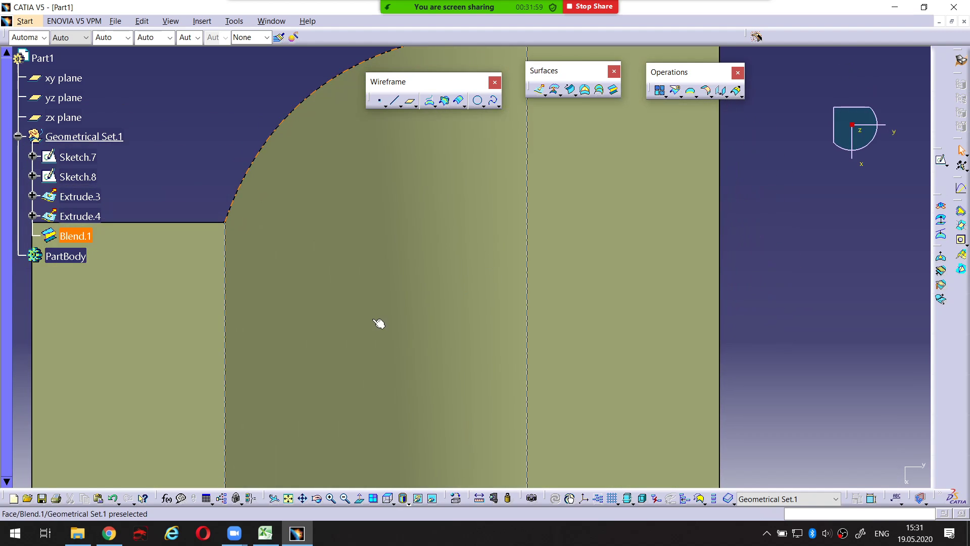
pyautogui.moveTo(373, 319); pyautogui.dragTo(423, 307, button='middle')
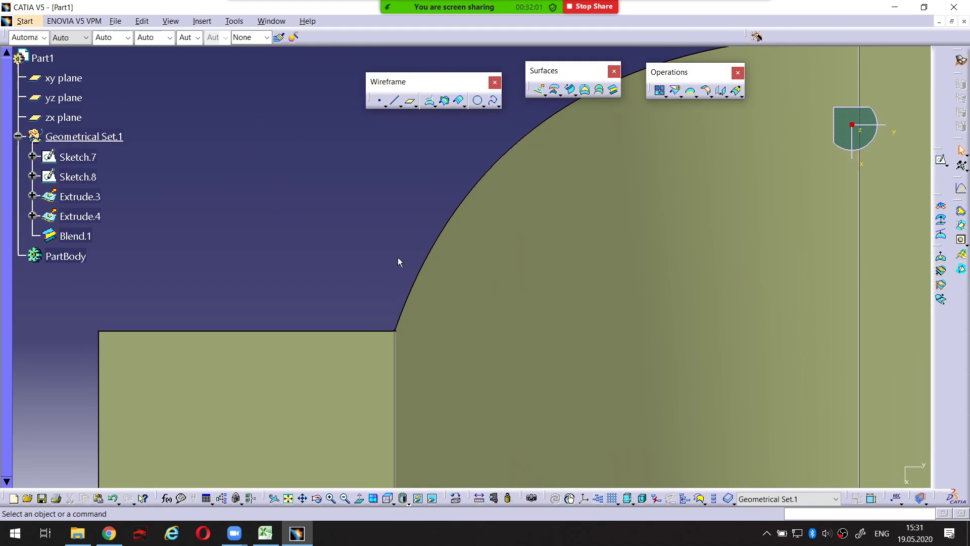
# Compare the blend's curved border with the straight edge of Extrude.3 by selecting both and examining their meeting corner
pyautogui.click(422, 280)
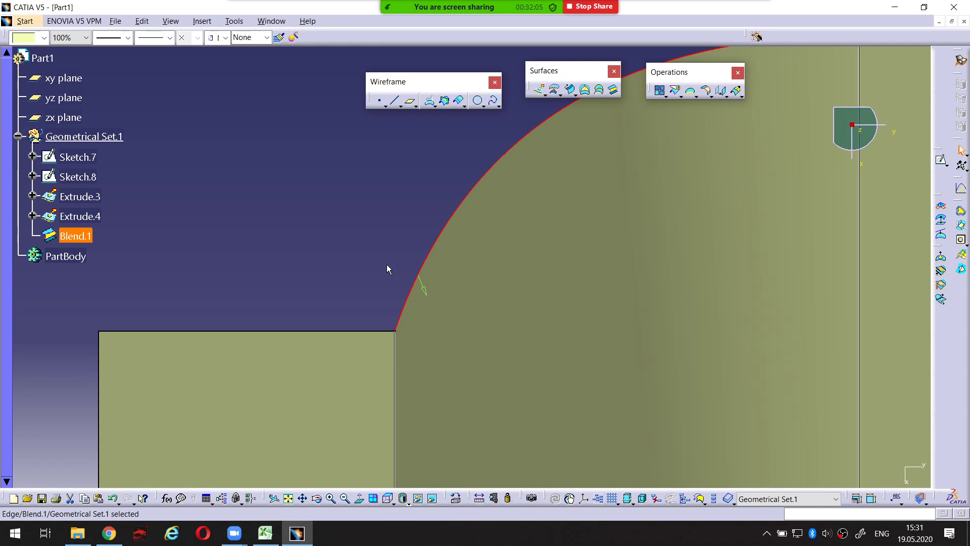
pyautogui.moveTo(388, 266); pyautogui.dragTo(356, 268, button='middle')
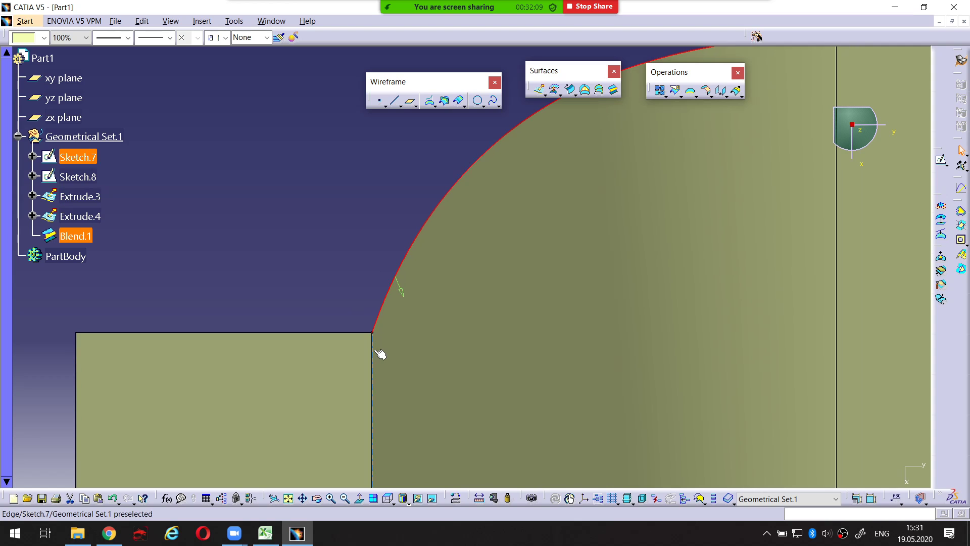
pyautogui.keyDown('ctrl'); pyautogui.click(352, 332); pyautogui.keyUp('ctrl')
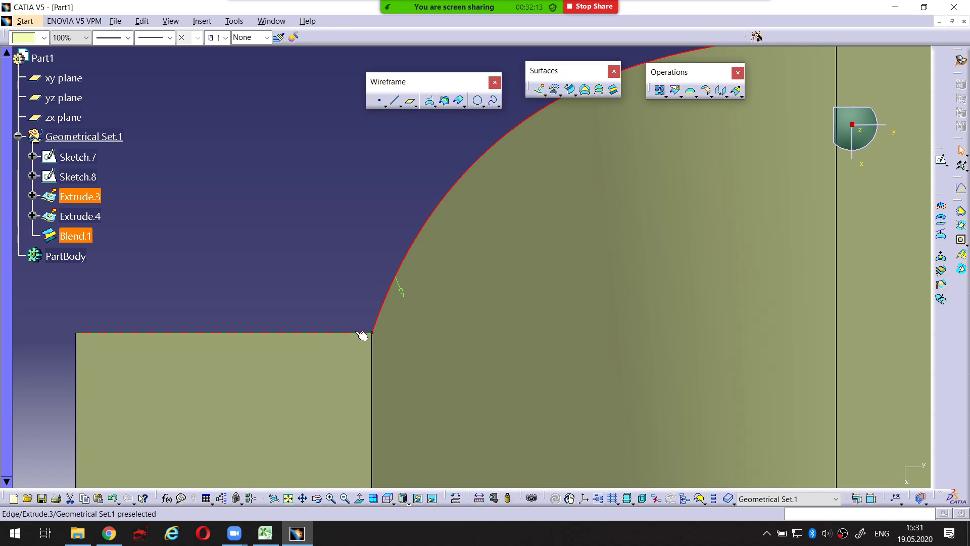
pyautogui.hotkey('ctrl', 'alt', 'd')
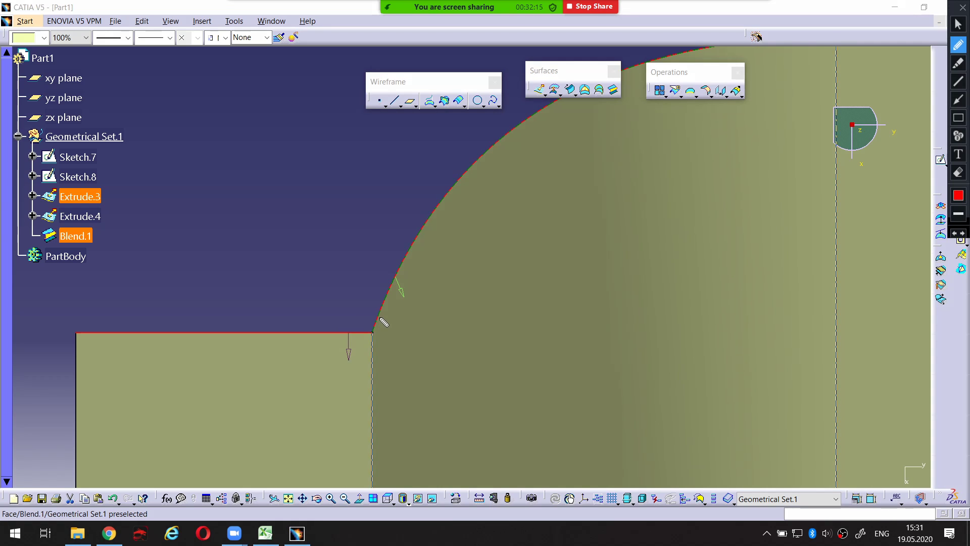
pyautogui.moveTo(387, 328)
pyautogui.mouseDown()
pyautogui.moveTo(379, 340)
pyautogui.moveTo(382, 318)
pyautogui.moveTo(376, 340)
pyautogui.mouseUp()
pyautogui.press('Escape')
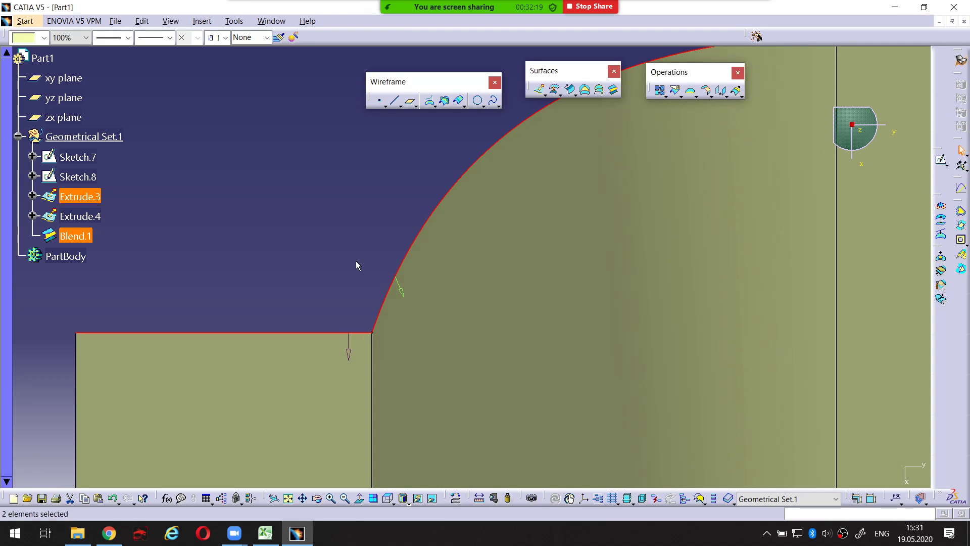
pyautogui.keyDown('ctrl'); pyautogui.moveTo(356, 260); pyautogui.dragTo(362, 265, button='middle'); pyautogui.keyUp('ctrl')
# Reopen the blend's definition to review its Point first continuity against the curved border, and accept it as it is
pyautogui.click(507, 325)
pyautogui.doubleClick(503, 325)
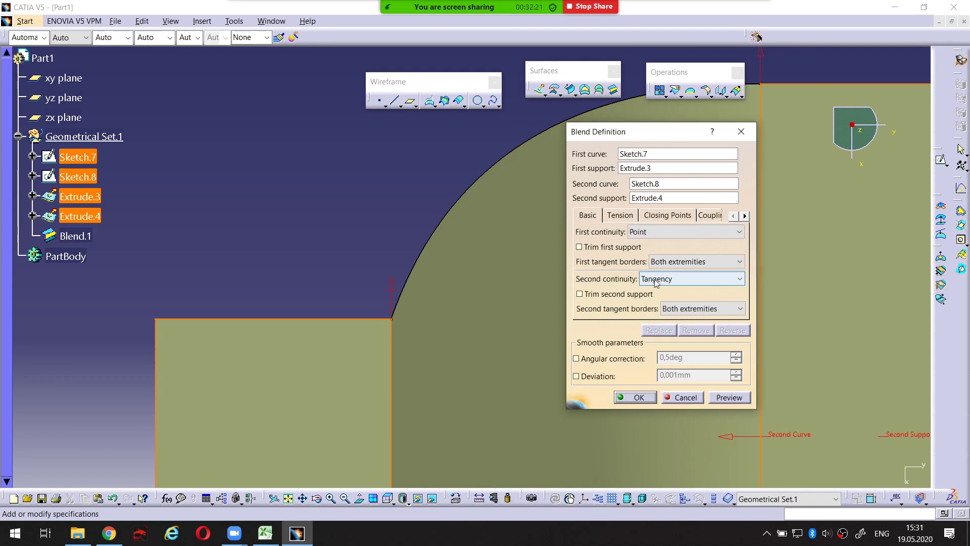
pyautogui.click(641, 231)
pyautogui.click(645, 233)
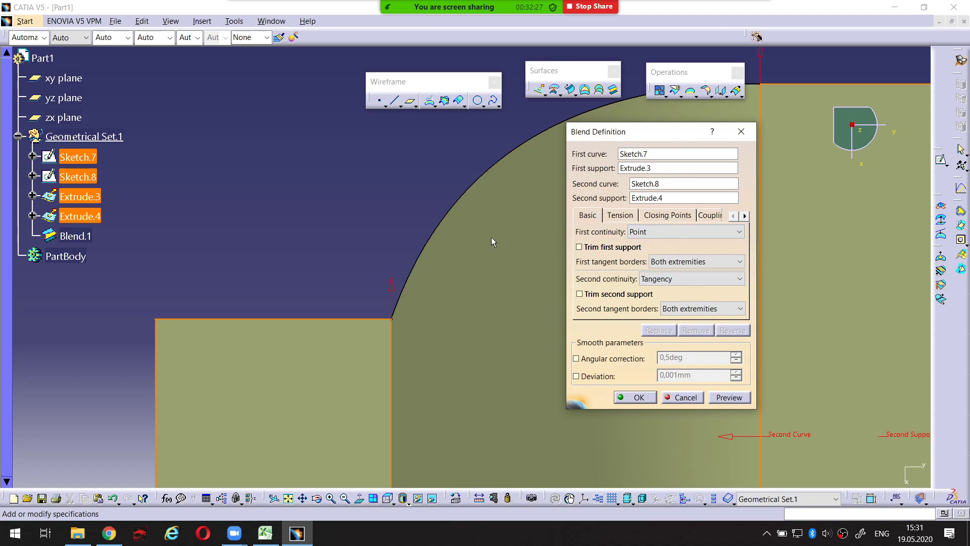
pyautogui.moveTo(505, 246); pyautogui.dragTo(395, 237, button='middle')
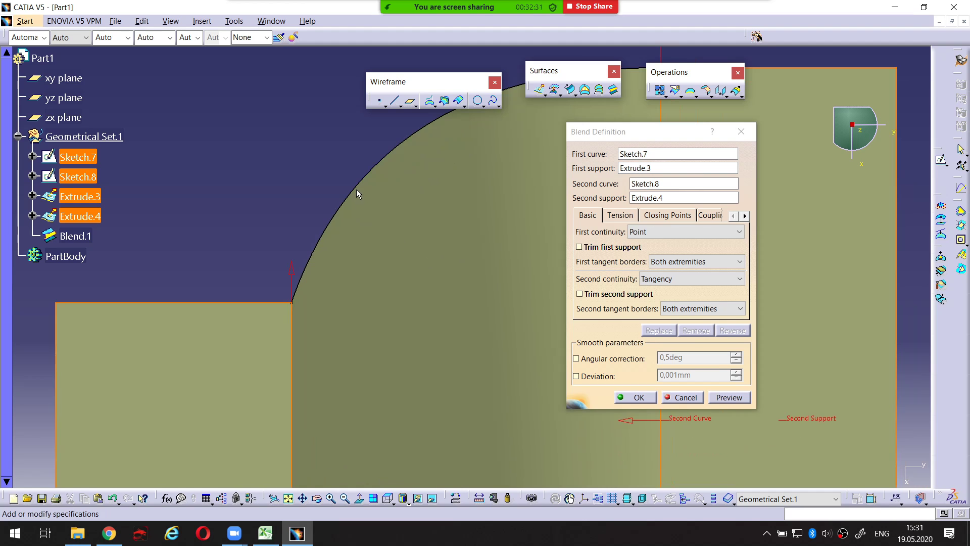
pyautogui.hotkey('ctrl', 'alt', 'd')
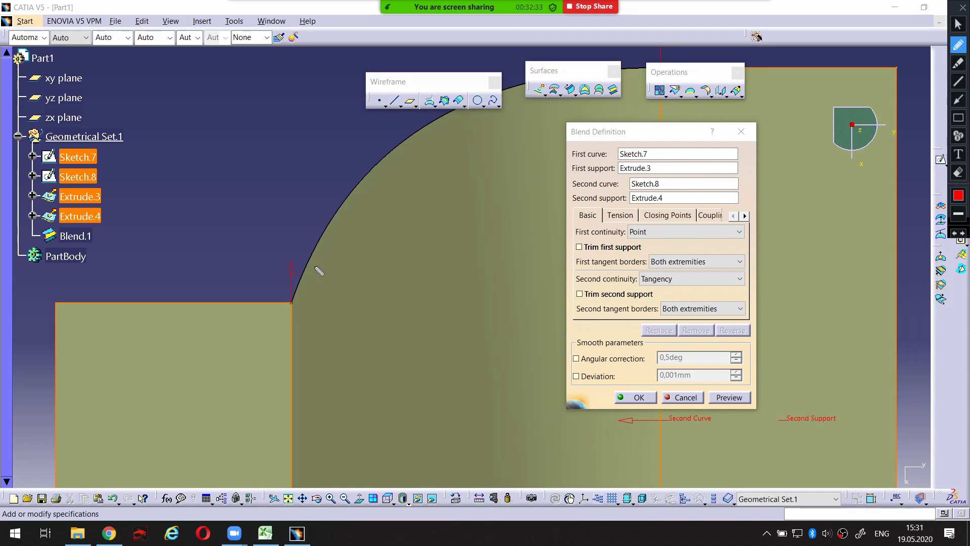
pyautogui.moveTo(291, 302); pyautogui.dragTo(355, 187)
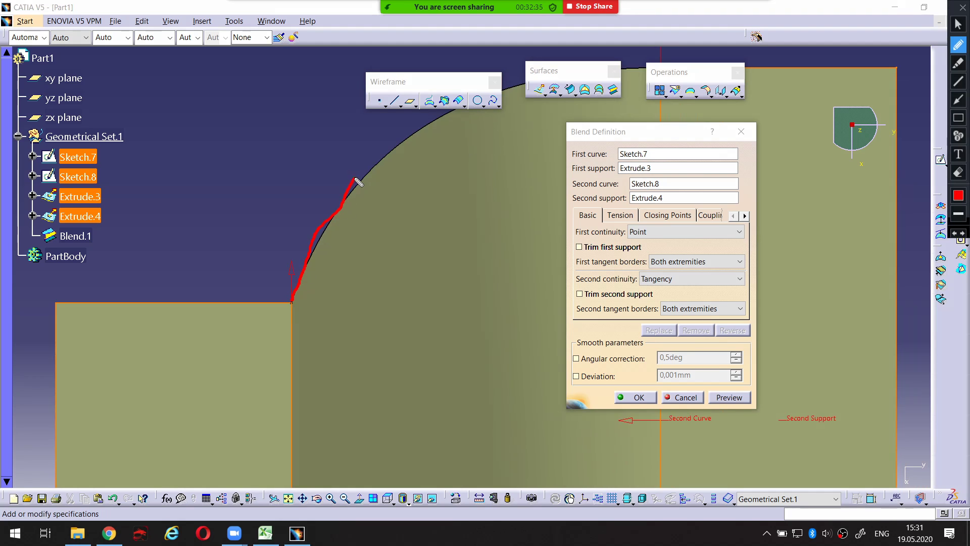
pyautogui.hotkey('ctrl', 'alt', 'd')
pyautogui.click(636, 397)
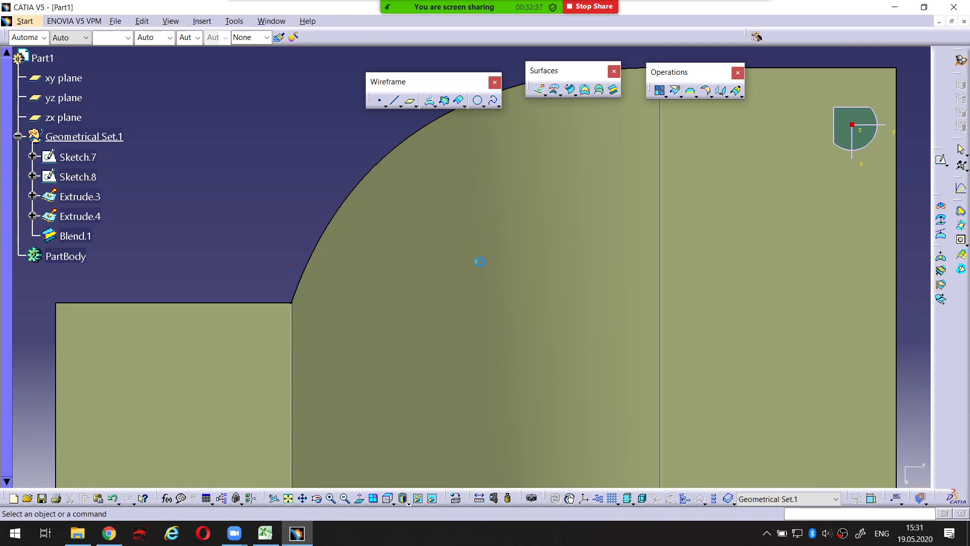
# Inspect the blend and both extruded surfaces in 3D, including a nearly edge-on side view
pyautogui.moveTo(351, 164); pyautogui.dragTo(407, 240, button='middle')
pyautogui.moveTo(467, 382); pyautogui.dragTo(457, 294, button='middle')
pyautogui.moveTo(449, 363); pyautogui.dragTo(427, 232, button='middle')
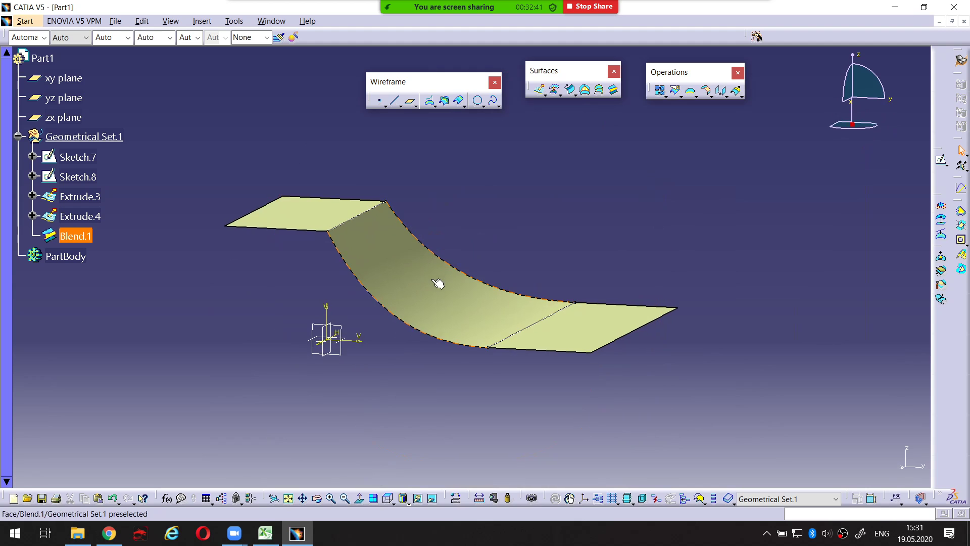
pyautogui.moveTo(440, 282)
pyautogui.mouseDown(button='middle')
pyautogui.moveTo(458, 251)
pyautogui.moveTo(468, 269)
pyautogui.mouseUp(button='middle')
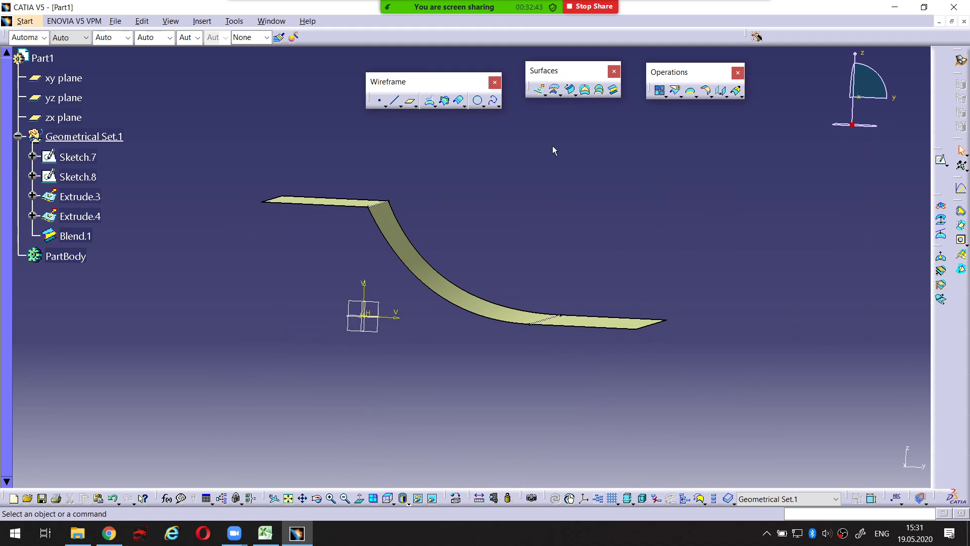
pyautogui.hotkey('ctrl', 'alt', 'd')
pyautogui.moveTo(616, 84)
pyautogui.mouseDown()
pyautogui.moveTo(606, 84)
pyautogui.moveTo(614, 95)
pyautogui.moveTo(615, 84)
pyautogui.mouseUp()
pyautogui.press('Escape')
pyautogui.moveTo(551, 187); pyautogui.dragTo(525, 194, button='middle')
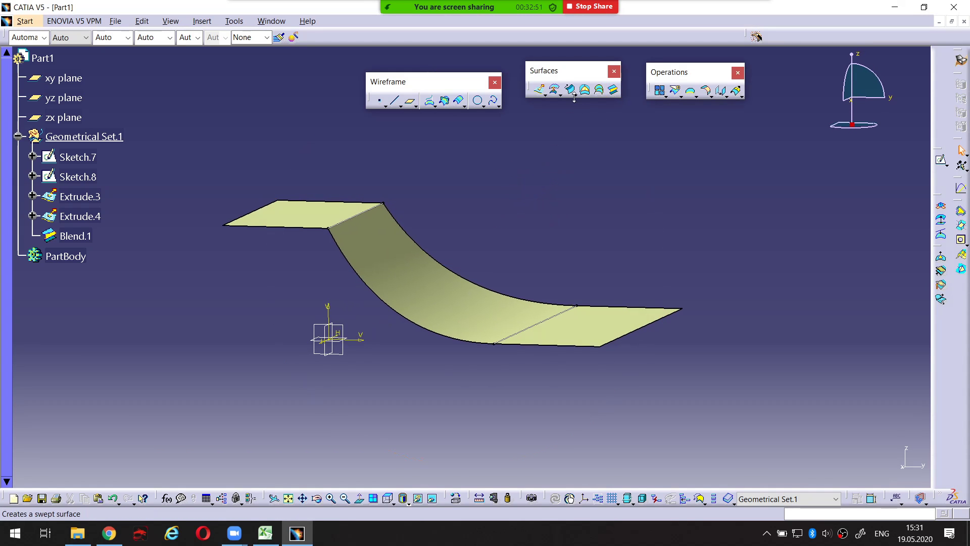
pyautogui.hotkey('ctrl', 'alt', 'd')
pyautogui.moveTo(575, 82)
pyautogui.mouseDown()
pyautogui.moveTo(561, 92)
pyautogui.moveTo(570, 103)
pyautogui.moveTo(582, 88)
pyautogui.mouseUp()
pyautogui.hotkey('ctrl', 'alt', 'd')
pyautogui.hotkey('ctrl', 'alt', 'd')
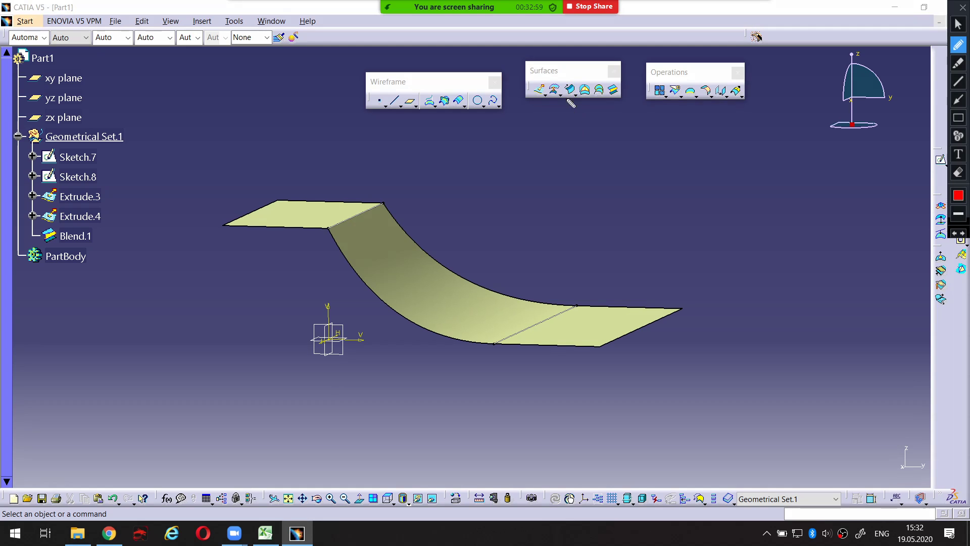
pyautogui.moveTo(530, 76)
pyautogui.mouseDown()
pyautogui.moveTo(569, 77)
pyautogui.moveTo(571, 67)
pyautogui.moveTo(549, 64)
pyautogui.mouseUp()
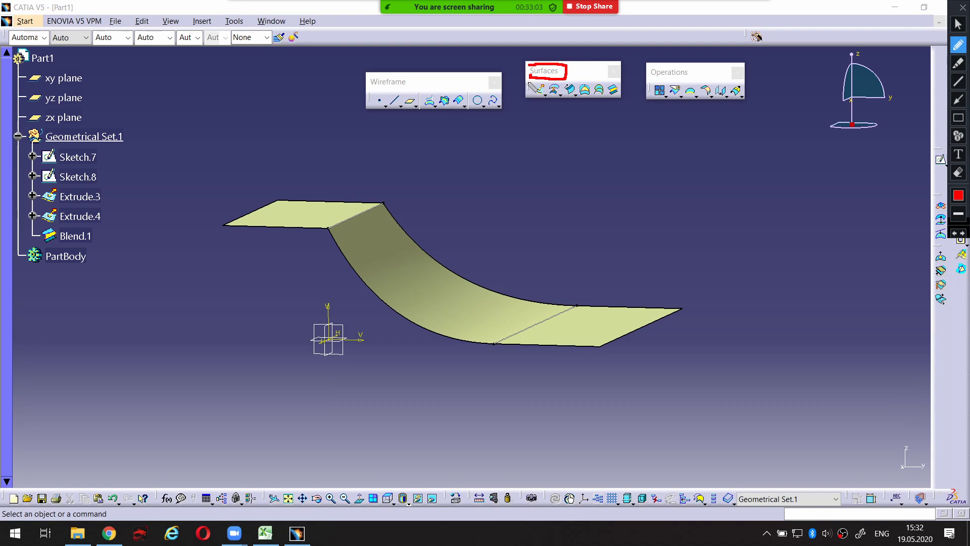
pyautogui.hotkey('ctrl', 'alt', 'd')
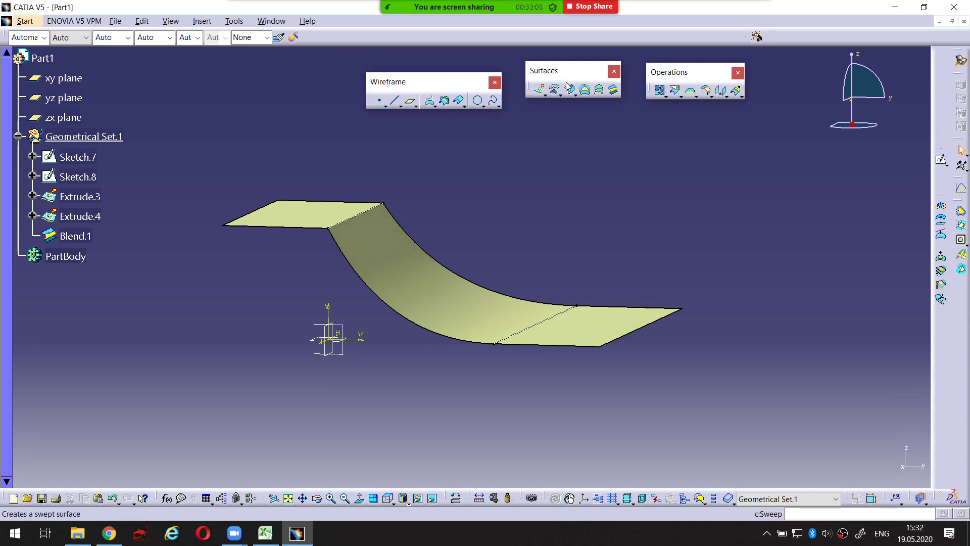
pyautogui.hotkey('ctrl', 'alt', 'd')
pyautogui.moveTo(561, 152); pyautogui.dragTo(554, 167)
pyautogui.press('Escape')
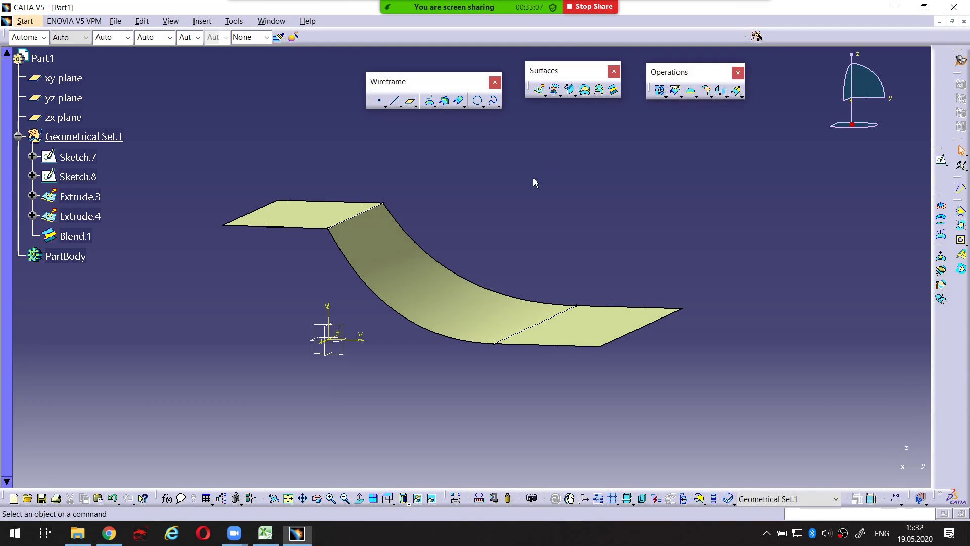
pyautogui.moveTo(510, 172); pyautogui.dragTo(520, 181, button='middle')
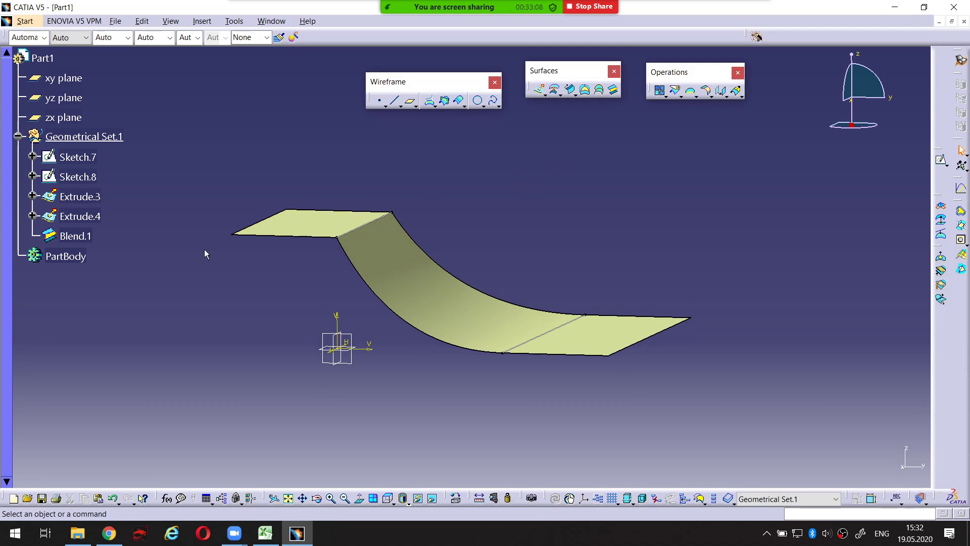
# Delete Blend.1, Extrude.3, Extrude.4, Sketch.7 and Sketch.8 from Geometrical Set.1
pyautogui.click(80, 236)
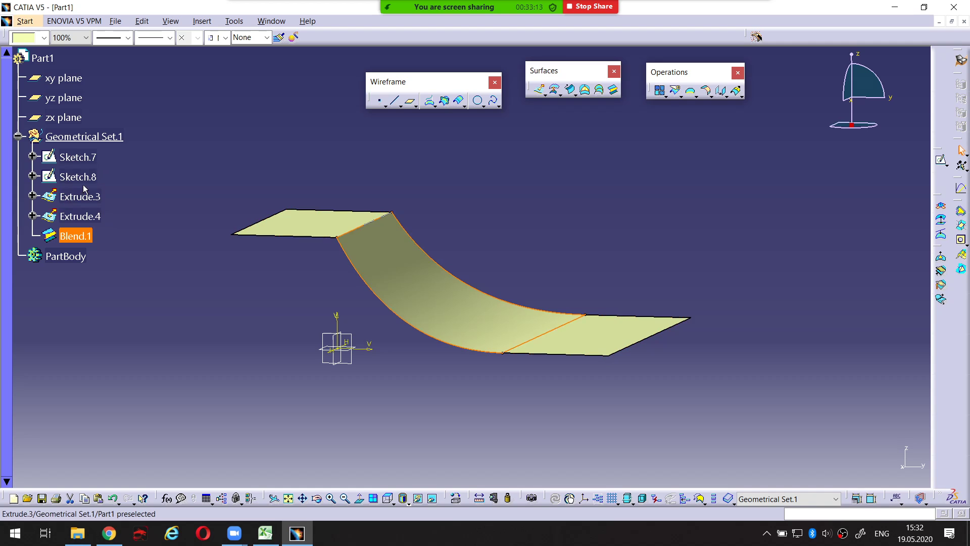
pyautogui.keyDown('shift'); pyautogui.click(81, 158); pyautogui.keyUp('shift')
pyautogui.press('Delete')
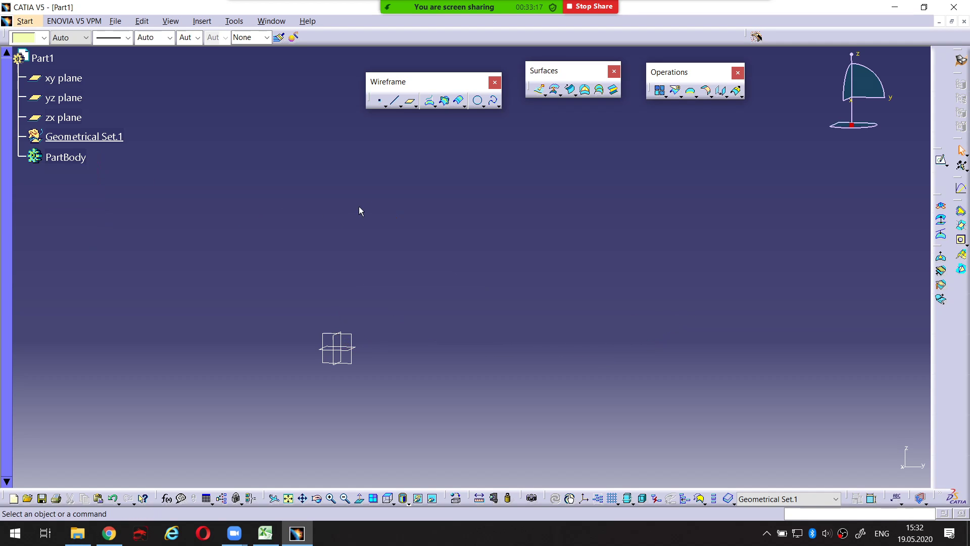
# Start a swept surface definition and go over its available profile types
pyautogui.moveTo(360, 211); pyautogui.dragTo(320, 233, button='middle')
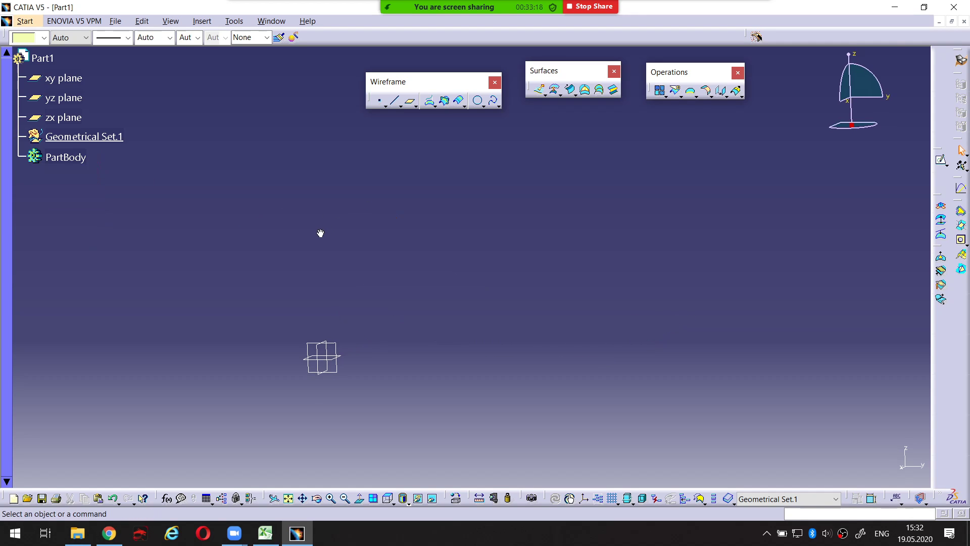
pyautogui.click(573, 91)
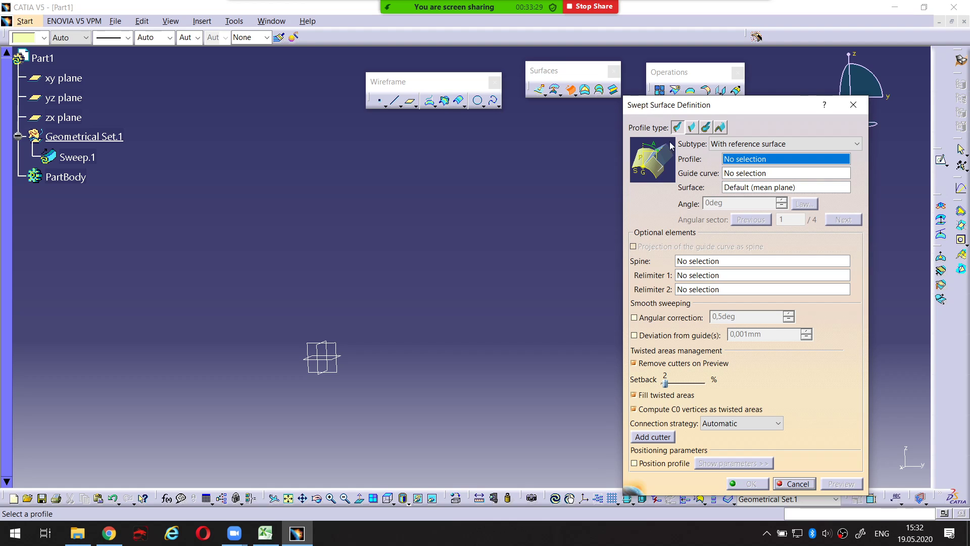
pyautogui.hotkey('ctrl', 'alt', 'd')
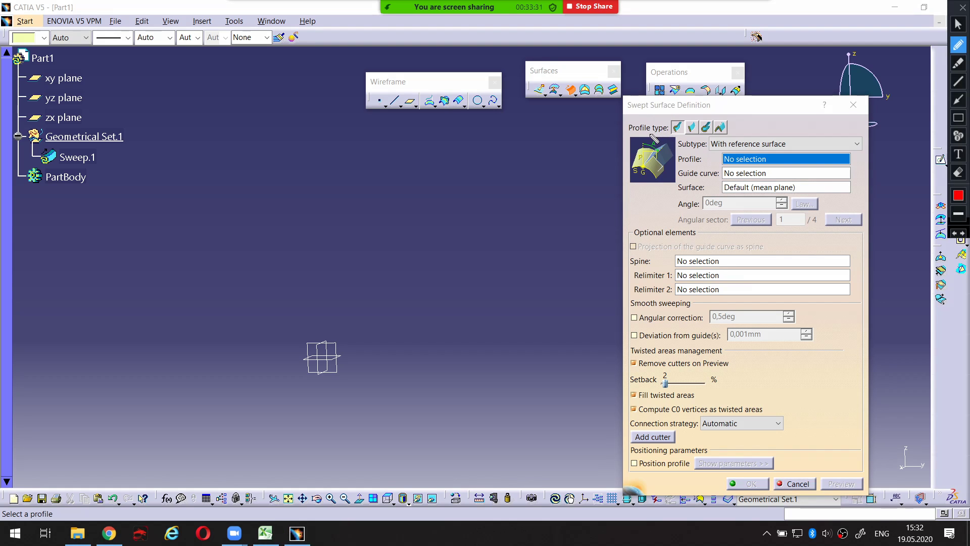
pyautogui.moveTo(665, 134); pyautogui.dragTo(728, 136)
pyautogui.hotkey('ctrl', 'alt', 'd')
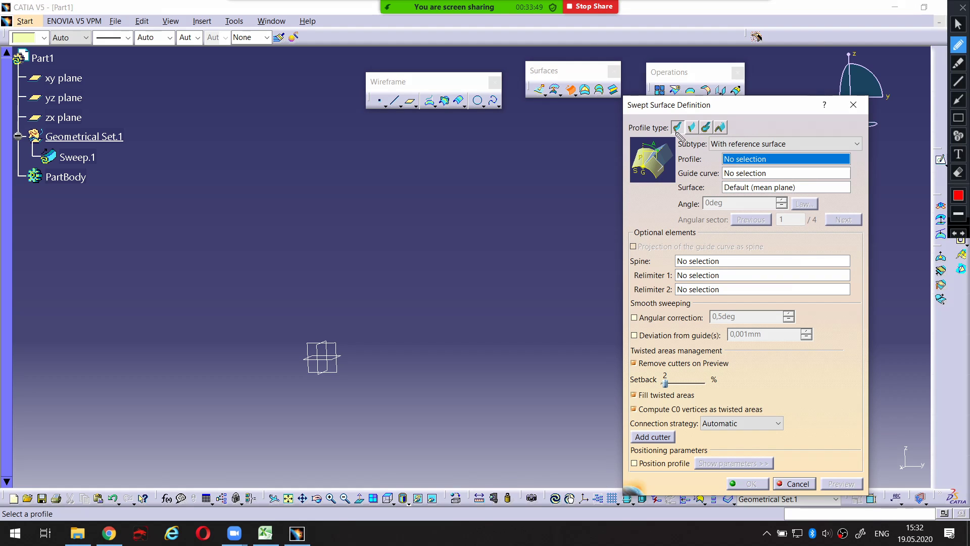
pyautogui.hotkey('ctrl', 'alt', 'd')
pyautogui.moveTo(644, 134)
pyautogui.mouseDown()
pyautogui.moveTo(735, 130)
pyautogui.moveTo(723, 113)
pyautogui.moveTo(663, 122)
pyautogui.mouseUp()
pyautogui.hotkey('ctrl', 'alt', 'd')
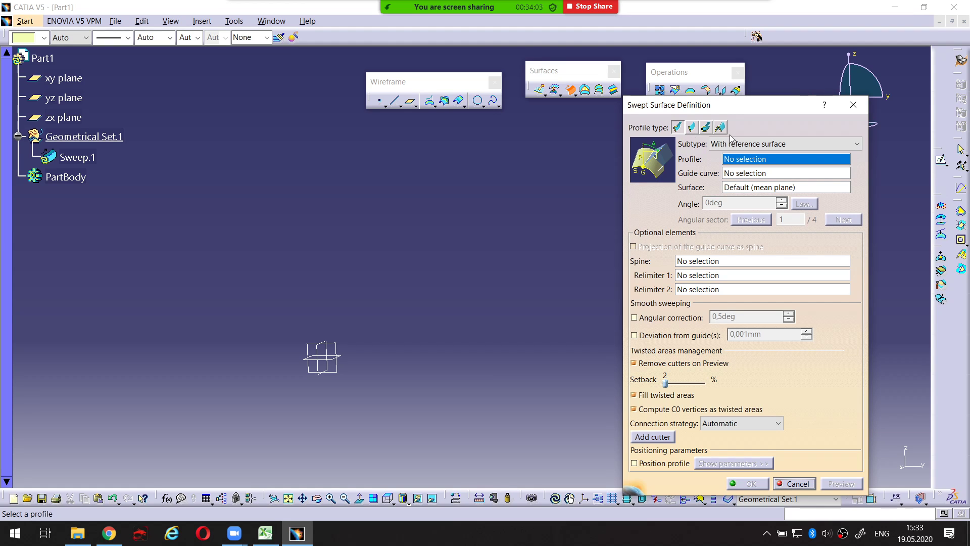
# Review the first profile type's subtypes: with reference surface, with two guide curves and with pulling direction
pyautogui.hotkey('ctrl', 'alt', 'd')
pyautogui.hotkey('ctrl', 'alt', 'd')
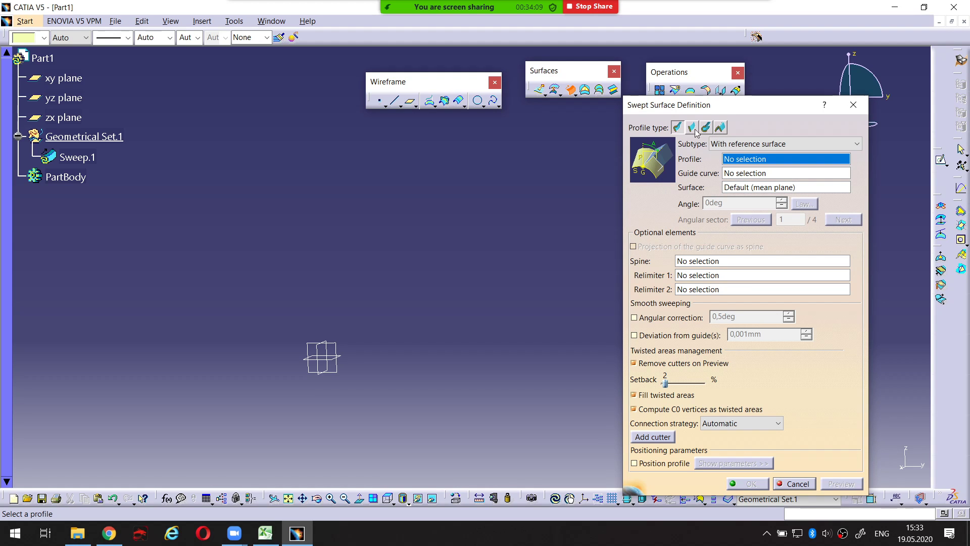
pyautogui.hotkey('ctrl', 'alt', 'd')
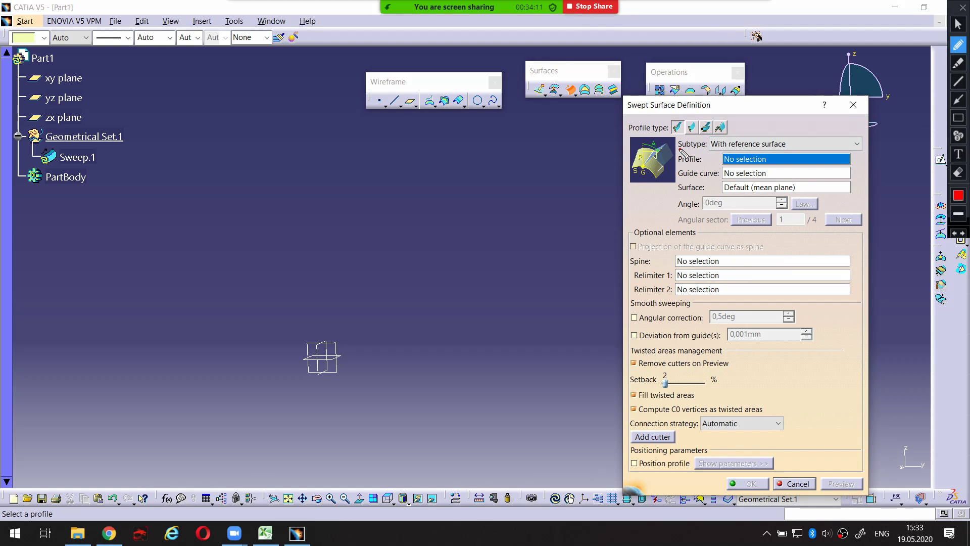
pyautogui.hotkey('ctrl', 'alt', 'd')
pyautogui.click(753, 146)
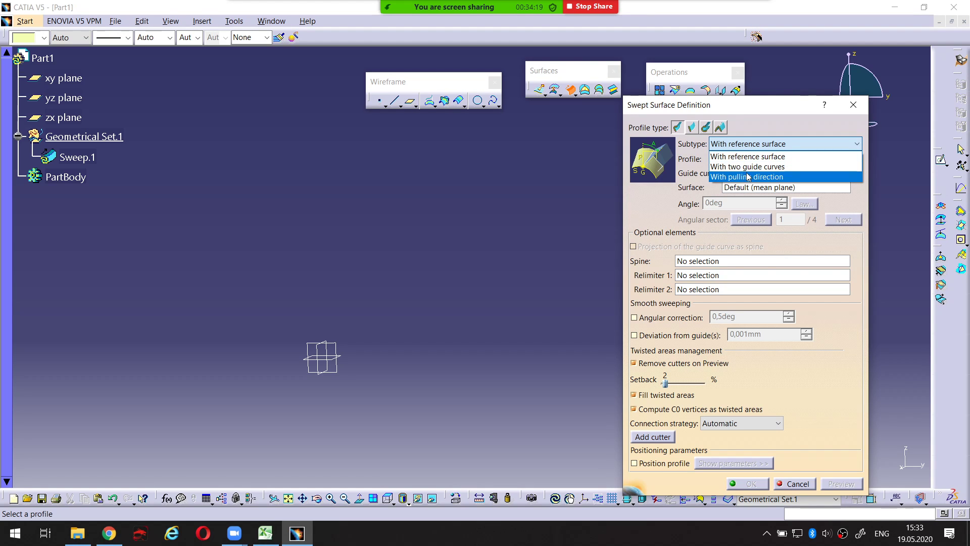
pyautogui.click(774, 126)
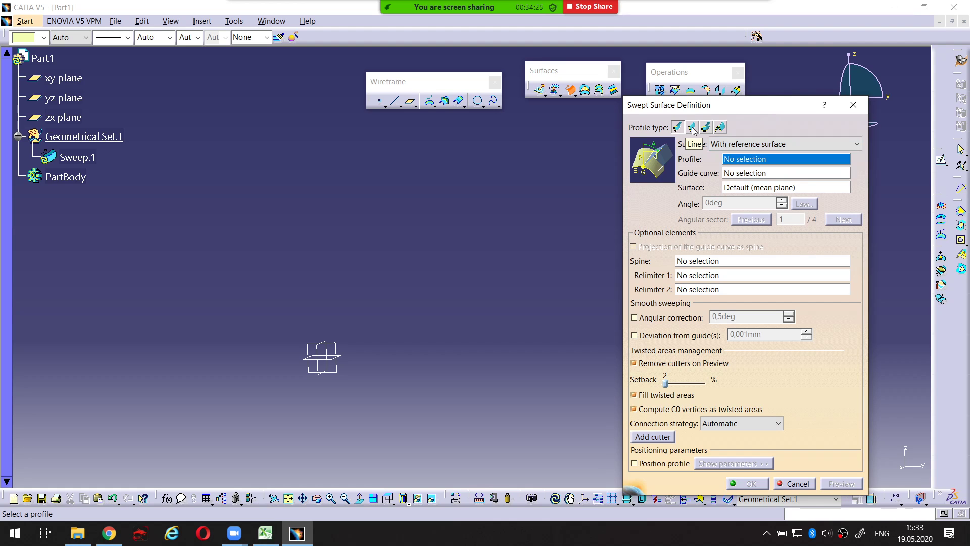
# Set the swept surface's profile type to Line and look at its subtype setting
pyautogui.click(692, 128)
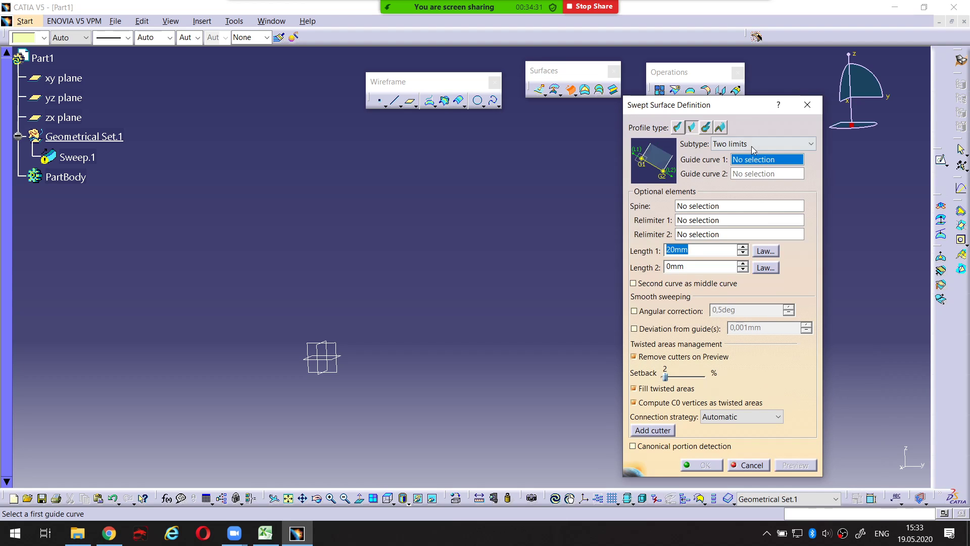
pyautogui.moveTo(682, 149); pyautogui.dragTo(703, 148)
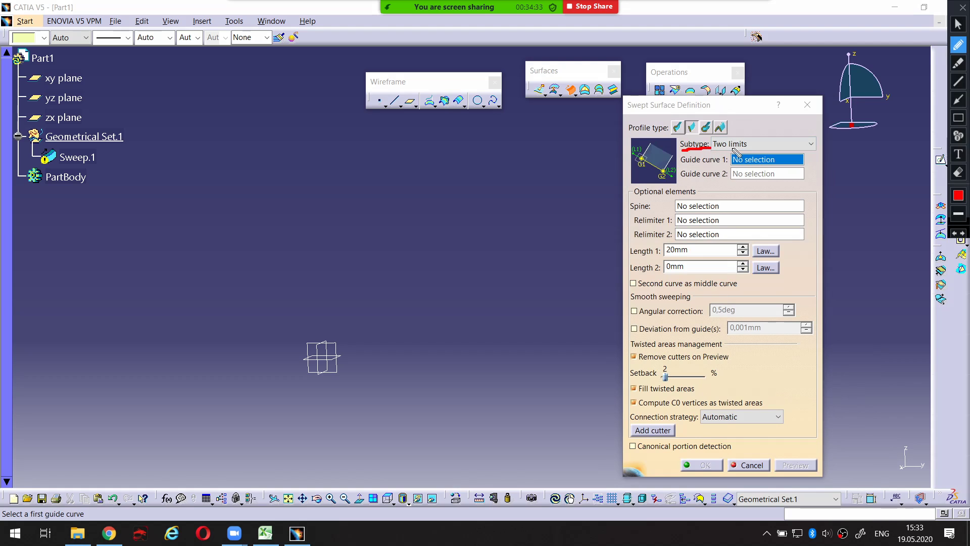
# Review the subtypes offered for the swept surface's Line and Circle profile types
pyautogui.click(763, 144)
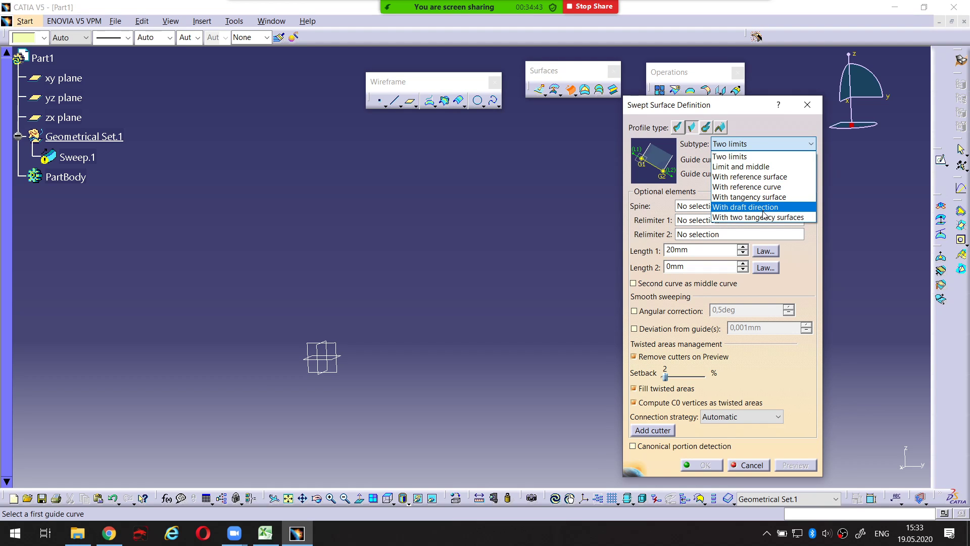
pyautogui.click(762, 146)
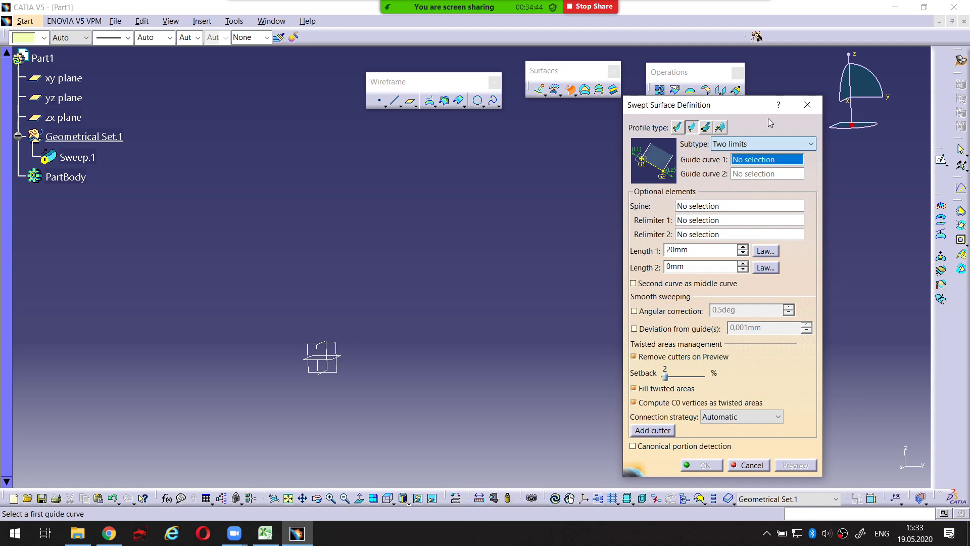
pyautogui.click(707, 127)
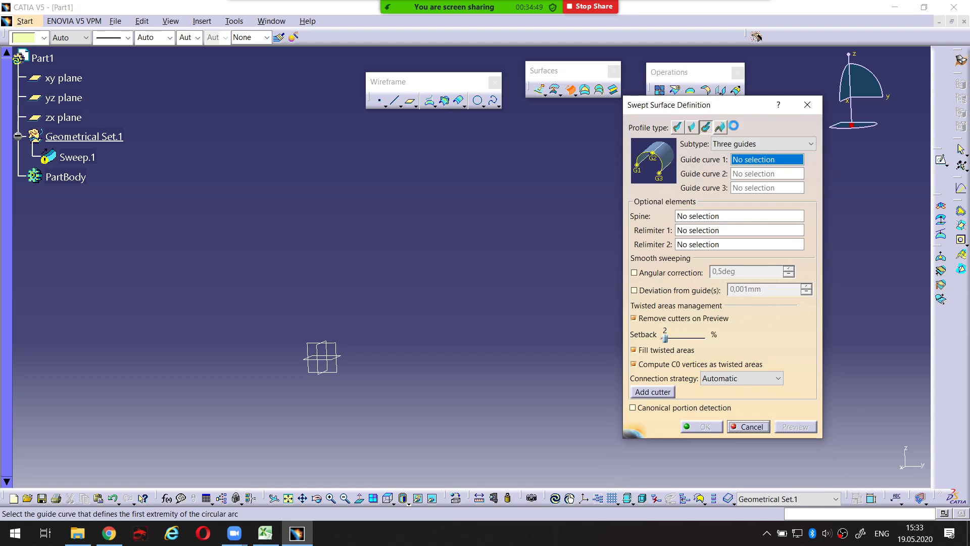
pyautogui.click(755, 144)
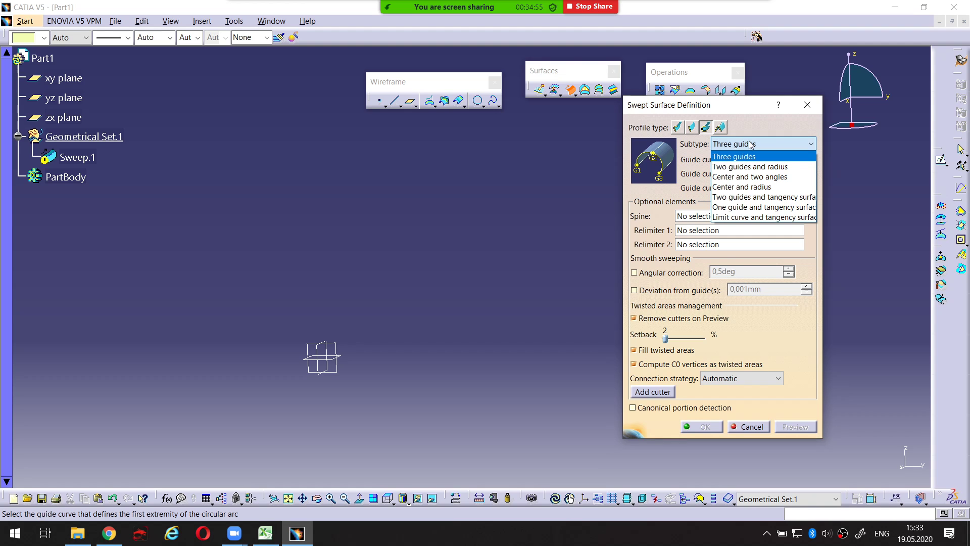
pyautogui.click(752, 129)
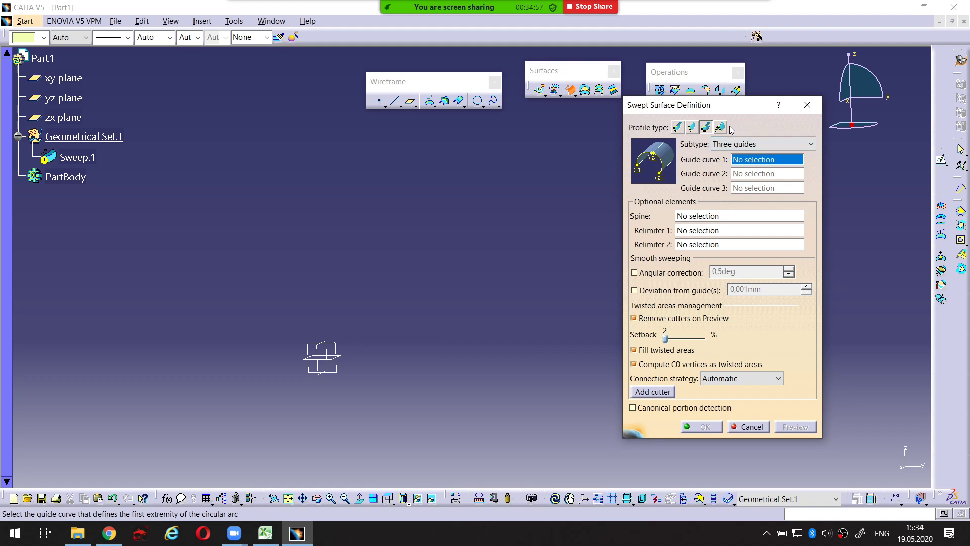
# Set the swept surface's profile type to Conic and review its guide curve subtypes
pyautogui.click(725, 130)
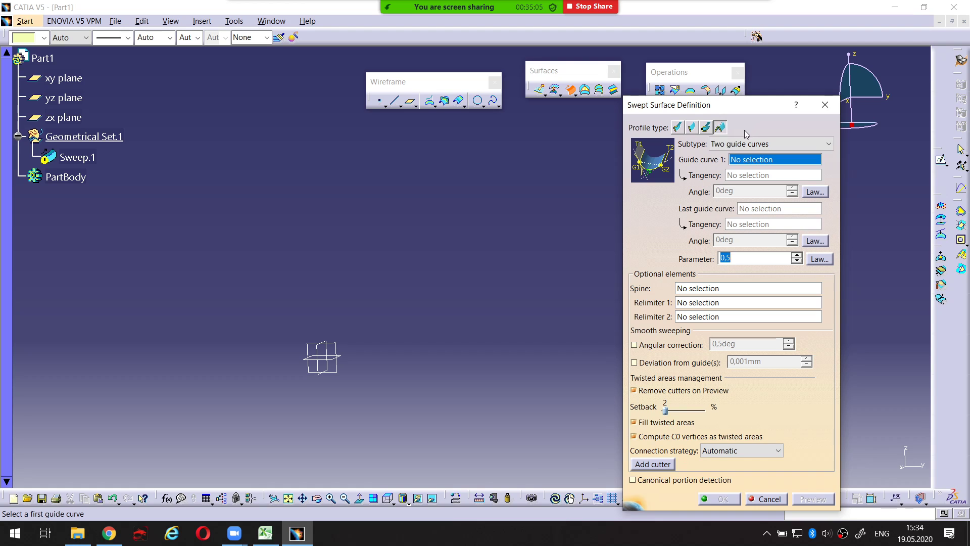
pyautogui.click(755, 145)
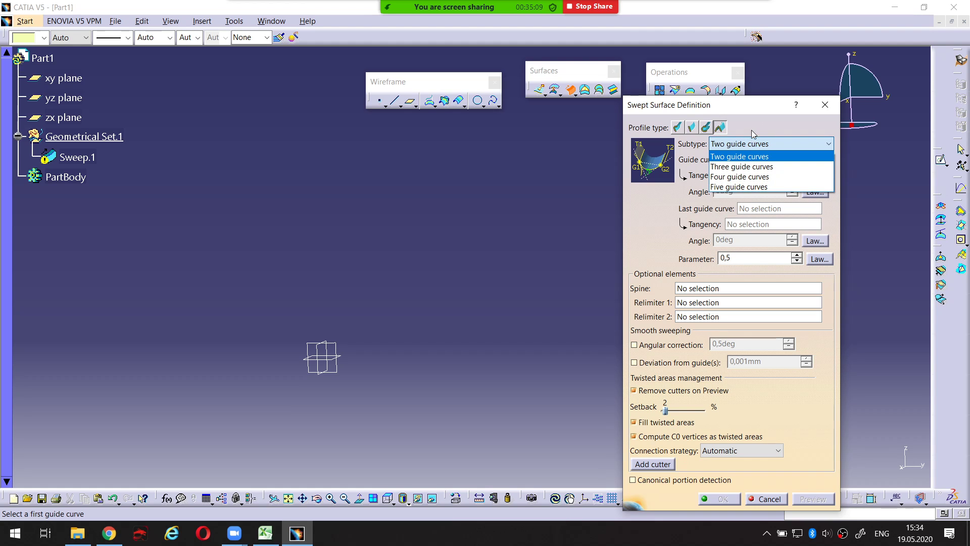
pyautogui.click(751, 120)
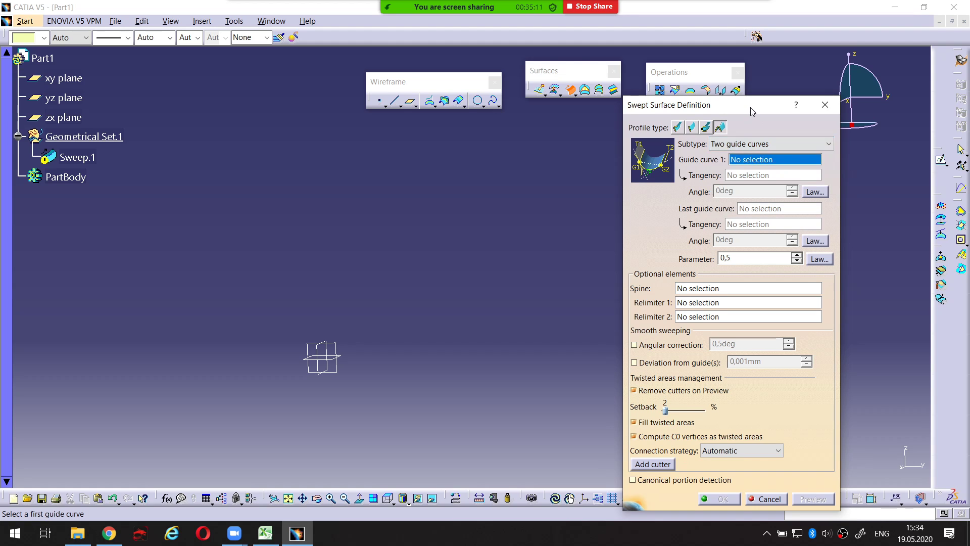
pyautogui.moveTo(750, 107); pyautogui.dragTo(733, 82)
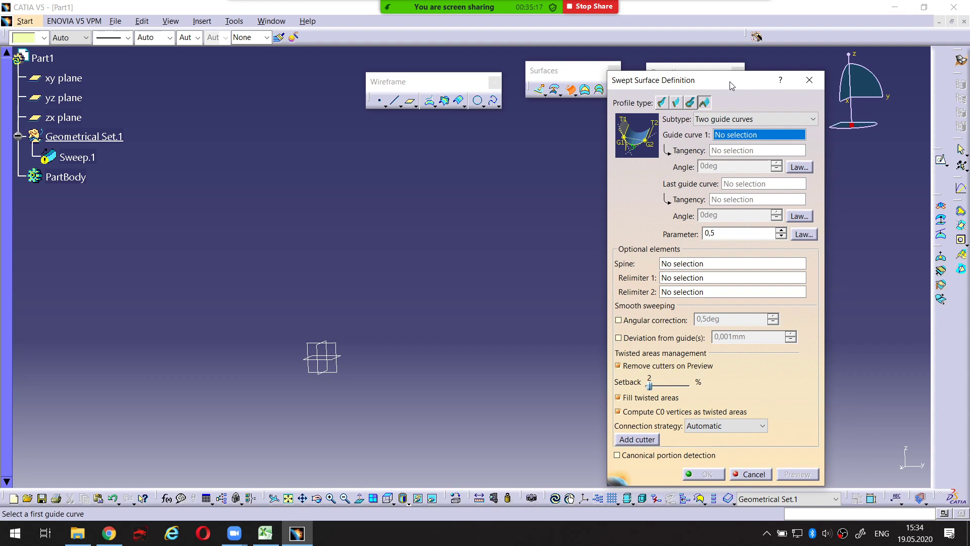
# Return the swept surface to the Explicit profile type and examine its subtypes and the schematic for With reference surface
pyautogui.click(662, 103)
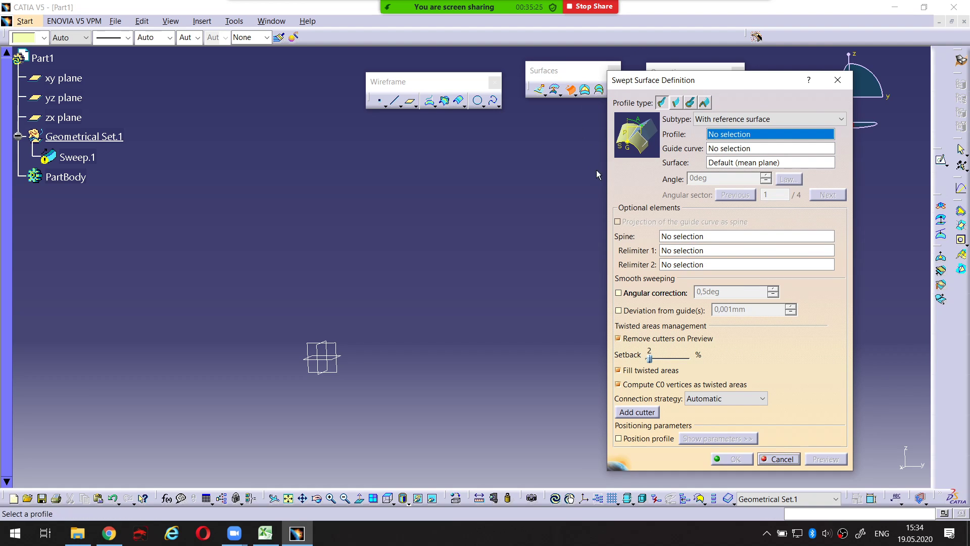
pyautogui.moveTo(743, 85); pyautogui.dragTo(694, 87)
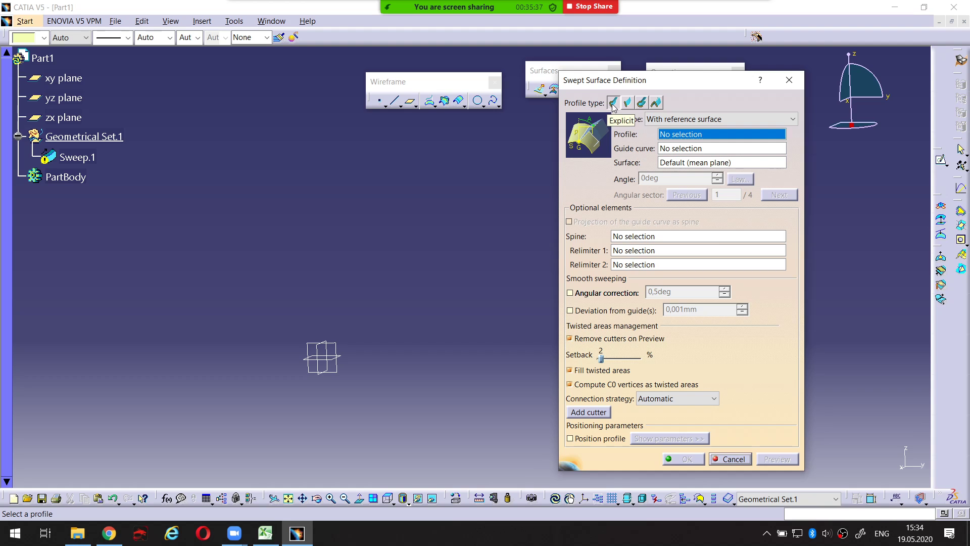
pyautogui.click(674, 121)
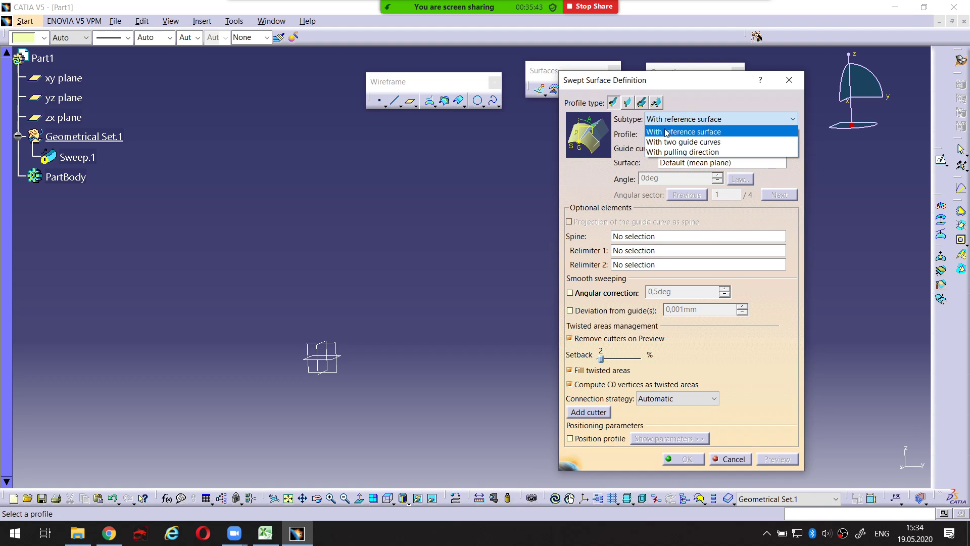
pyautogui.click(686, 102)
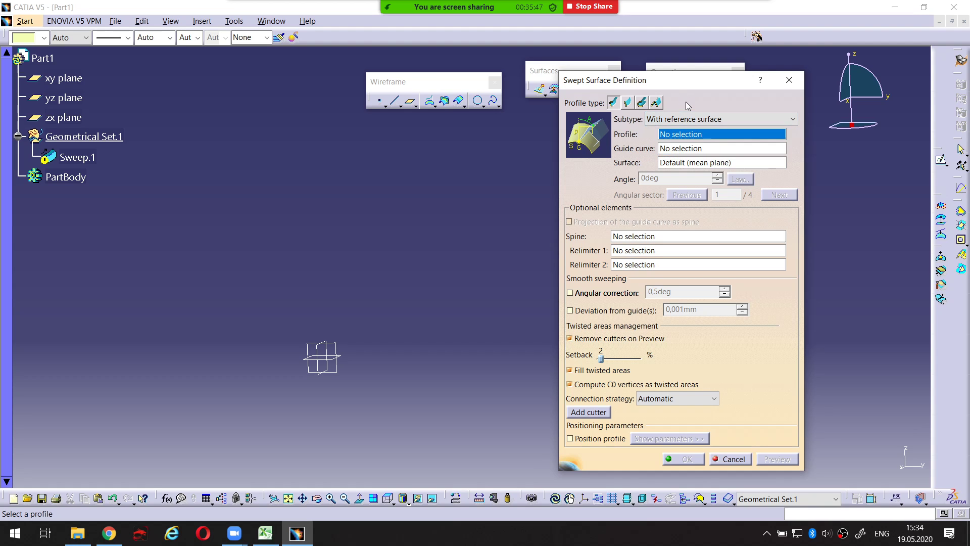
pyautogui.hotkey('ctrl', 'alt', 'd')
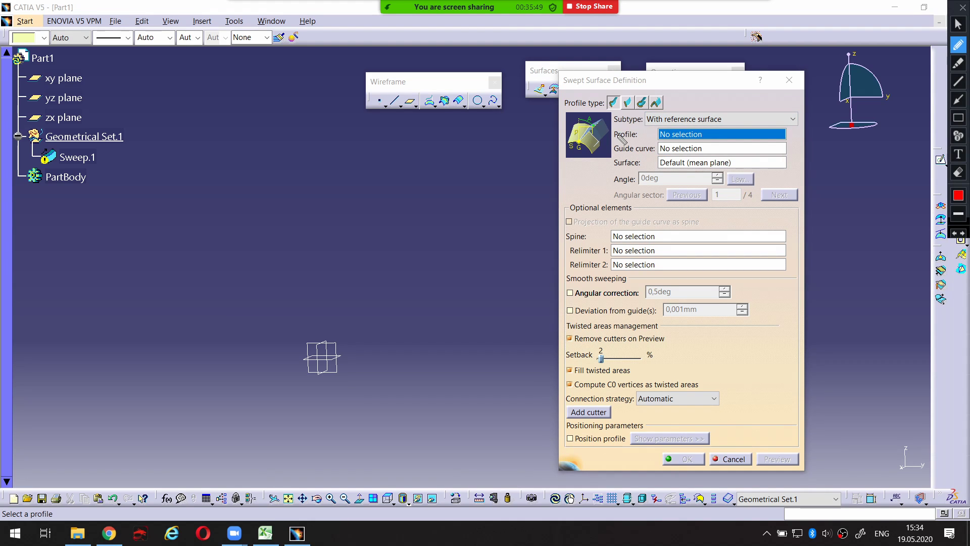
pyautogui.moveTo(609, 114)
pyautogui.mouseDown()
pyautogui.moveTo(567, 108)
pyautogui.moveTo(557, 147)
pyautogui.moveTo(599, 162)
pyautogui.moveTo(610, 116)
pyautogui.mouseUp()
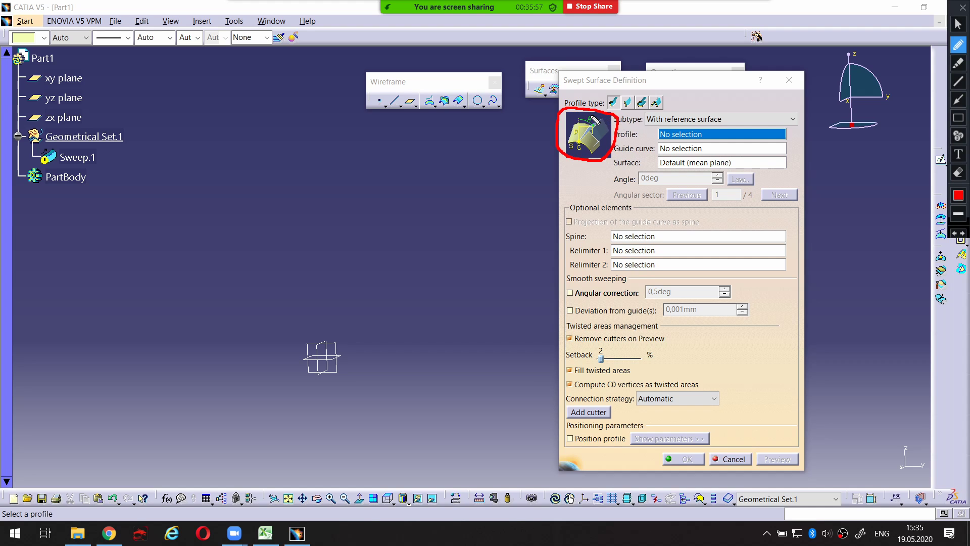
pyautogui.moveTo(564, 86); pyautogui.dragTo(605, 86)
pyautogui.press('Escape')
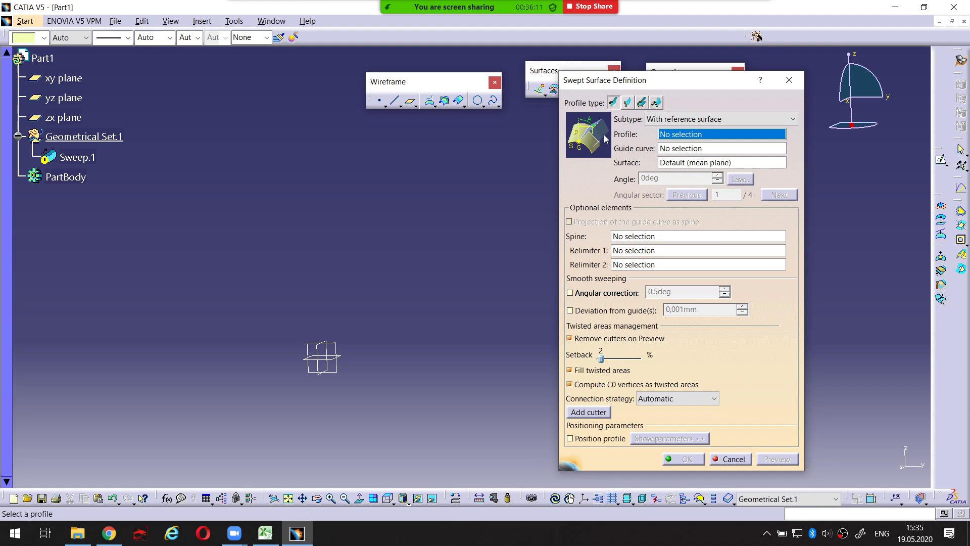
# Set the subtype to With two guide curves, look at its schematic, and cancel the swept surface definition
pyautogui.click(669, 120)
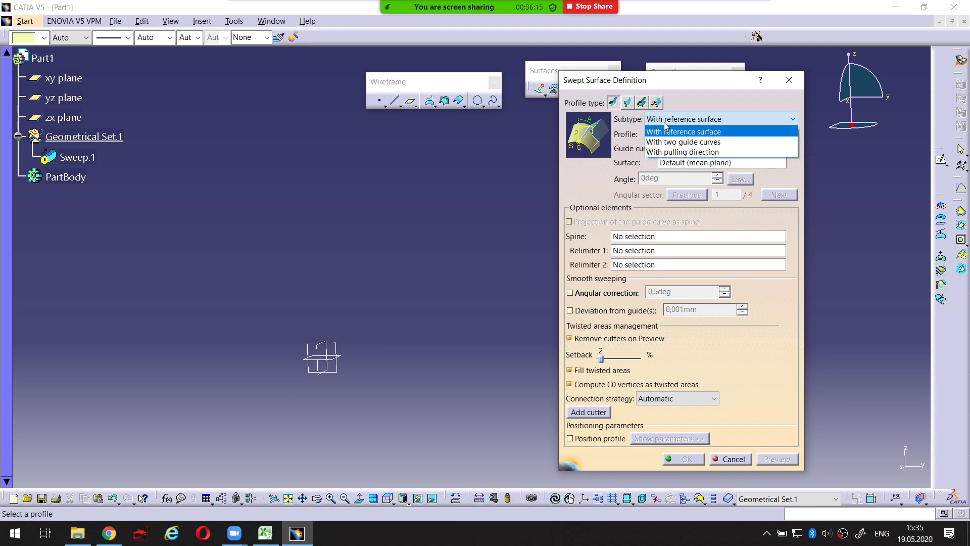
pyautogui.click(665, 142)
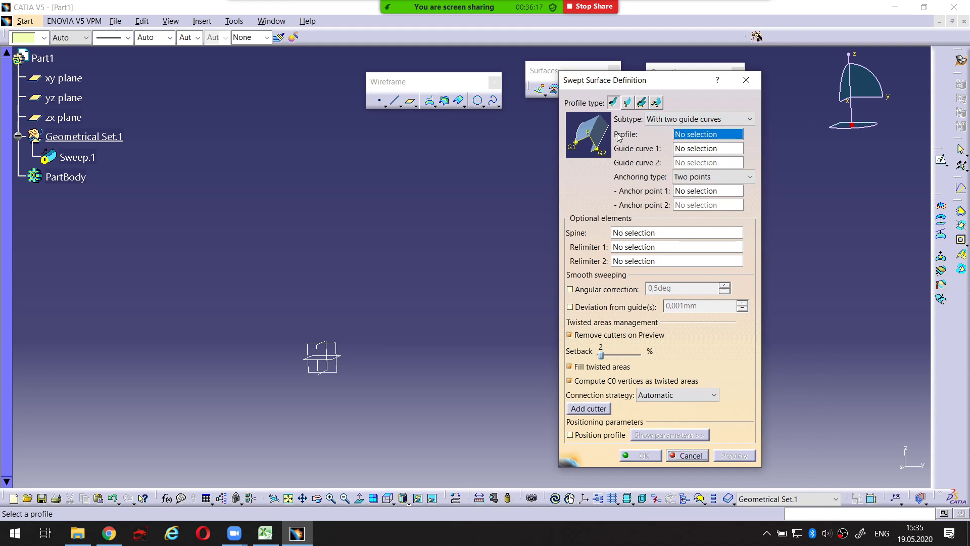
pyautogui.moveTo(609, 113)
pyautogui.mouseDown()
pyautogui.moveTo(581, 109)
pyautogui.moveTo(559, 133)
pyautogui.moveTo(575, 164)
pyautogui.moveTo(629, 153)
pyautogui.moveTo(598, 111)
pyautogui.mouseUp()
pyautogui.press('Escape')
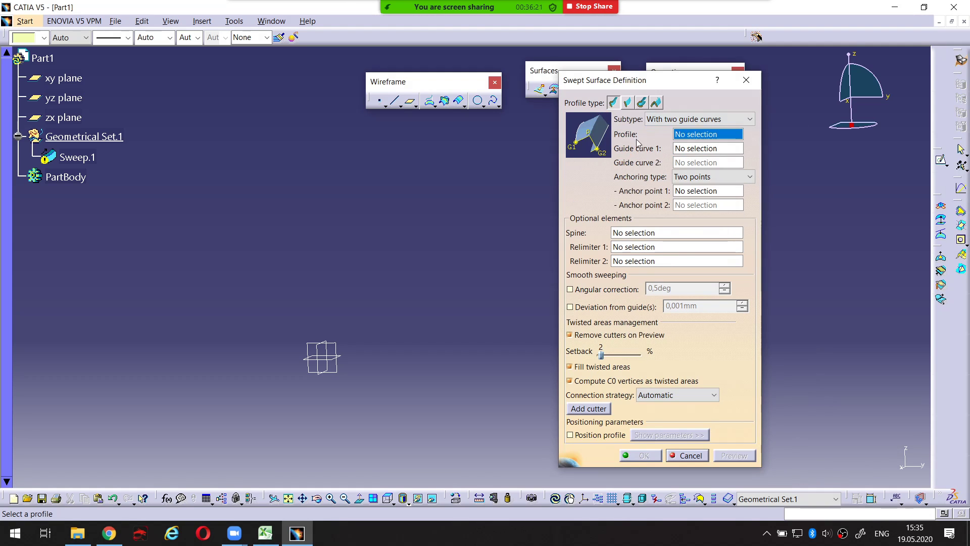
pyautogui.click(687, 456)
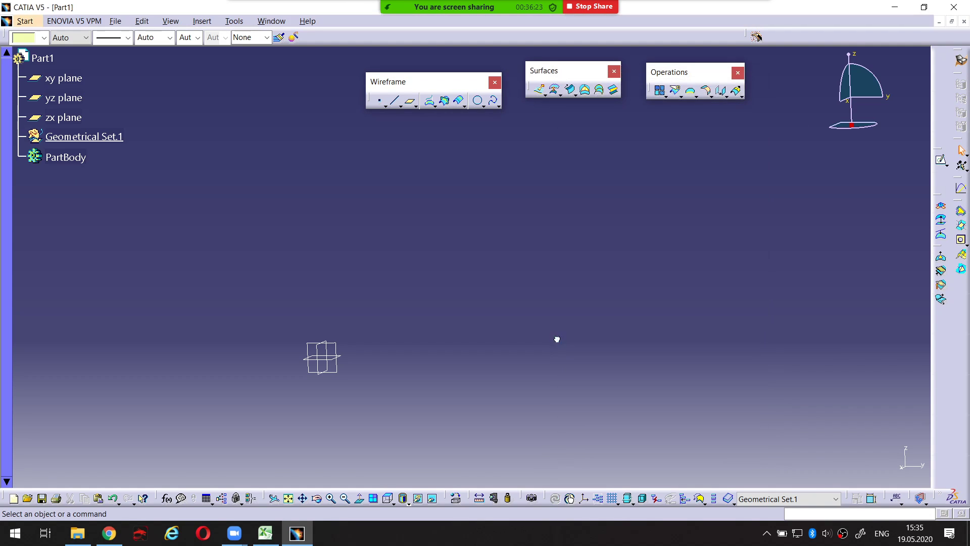
pyautogui.moveTo(450, 295); pyautogui.dragTo(541, 223, button='middle')
pyautogui.moveTo(481, 260); pyautogui.dragTo(538, 265, button='middle')
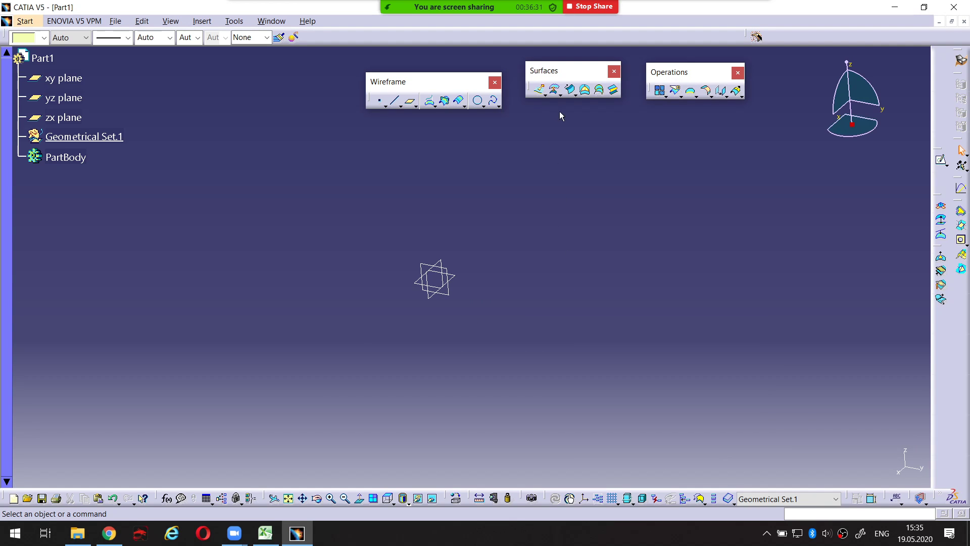
pyautogui.click(576, 95)
pyautogui.click(557, 153)
pyautogui.click(478, 101)
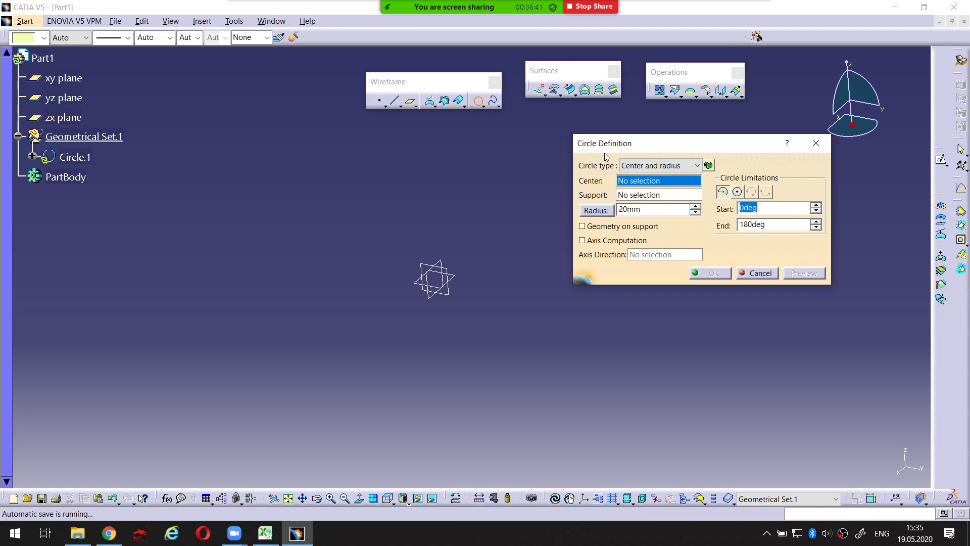
pyautogui.click(942, 158)
pyautogui.hotkey('ctrl', 'alt', 'd')
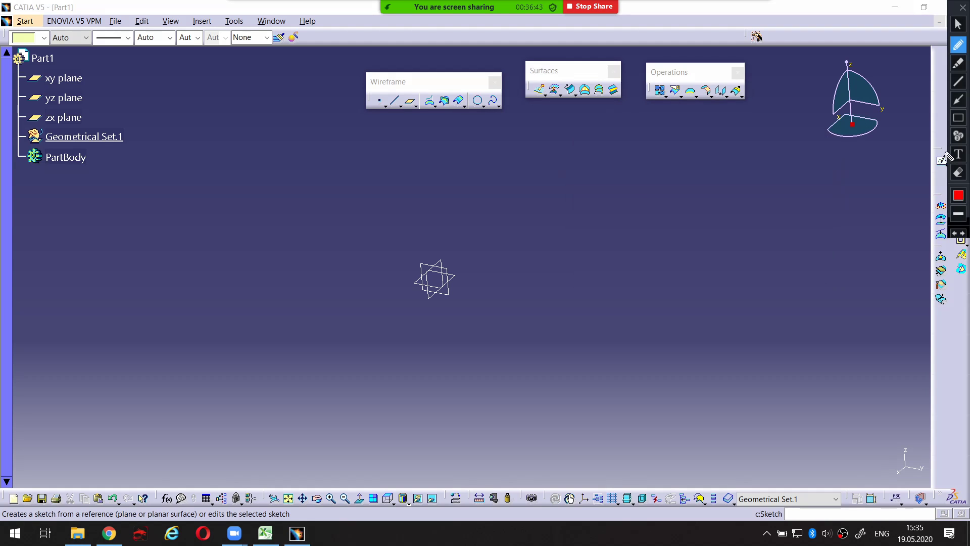
pyautogui.moveTo(942, 150)
pyautogui.mouseDown()
pyautogui.moveTo(932, 168)
pyautogui.moveTo(948, 162)
pyautogui.mouseUp()
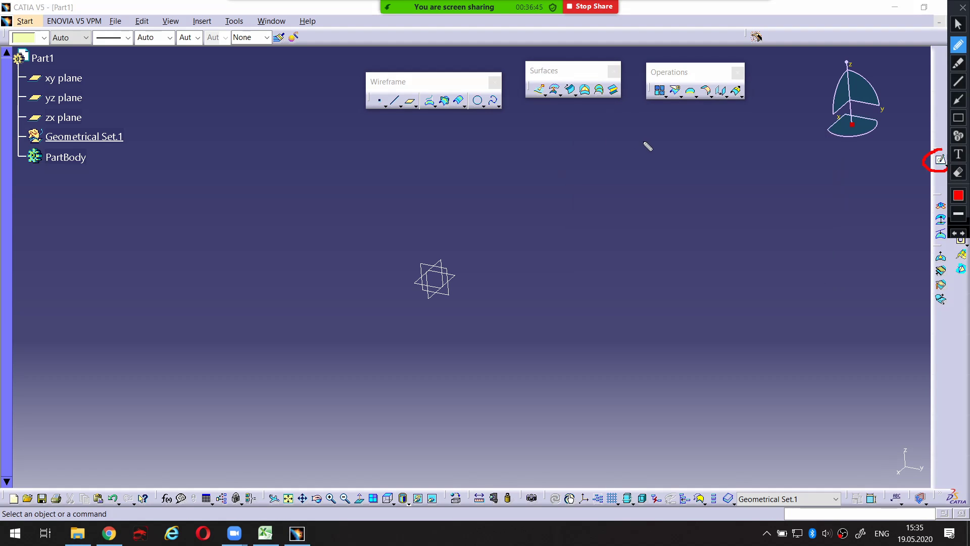
pyautogui.press('Escape')
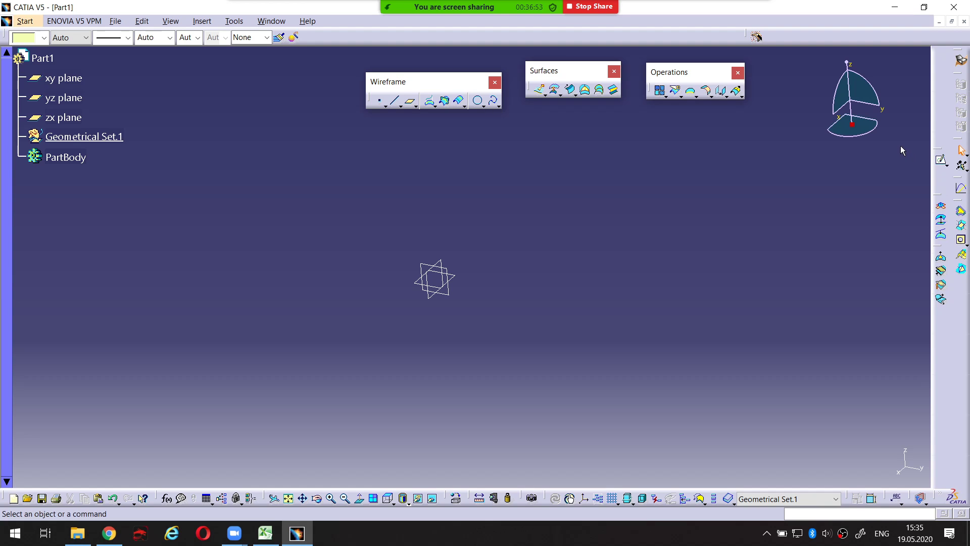
# Start a center-and-radius circle and create its center point at X 0 mm, Y 0 mm, Z 0 mm
pyautogui.click(478, 102)
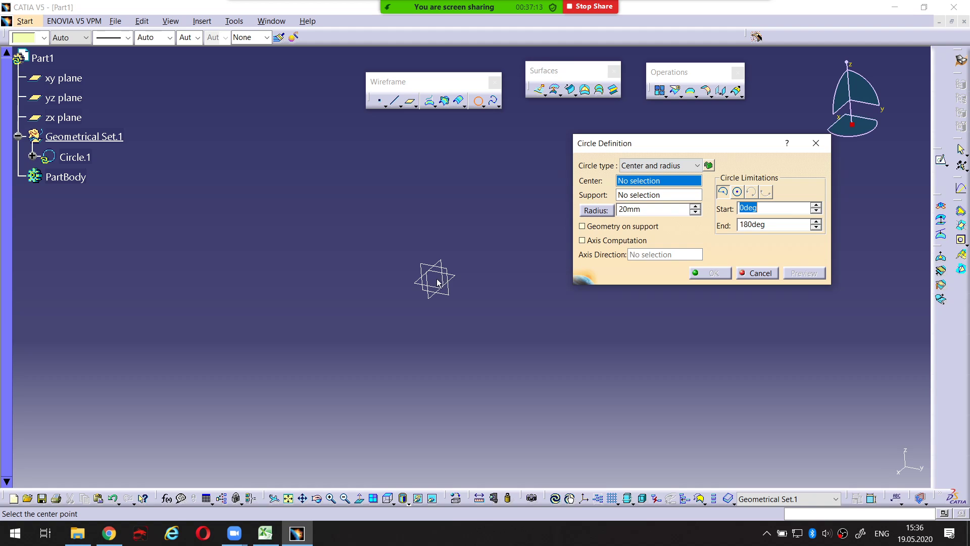
pyautogui.rightClick(626, 185)
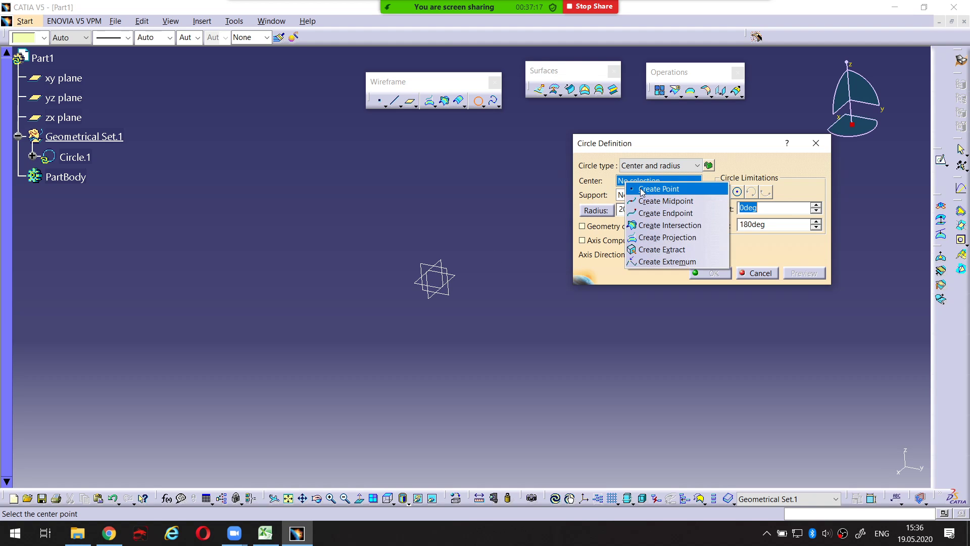
pyautogui.click(642, 190)
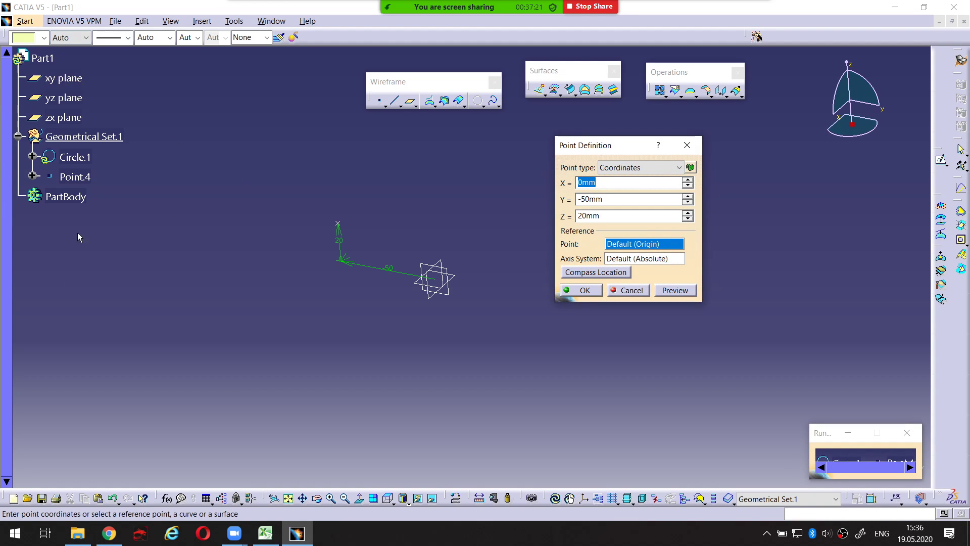
pyautogui.click(617, 198)
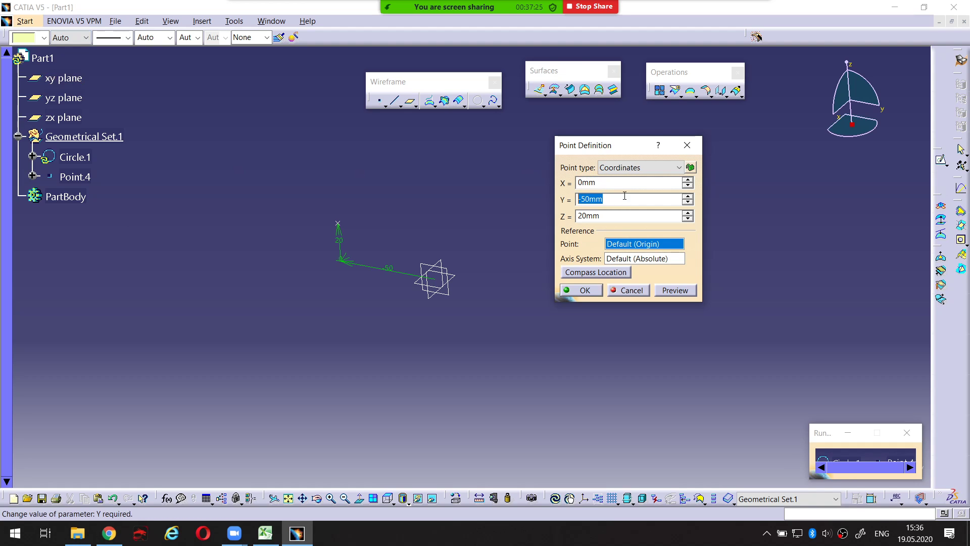
pyautogui.write('0')
pyautogui.press('Tab')
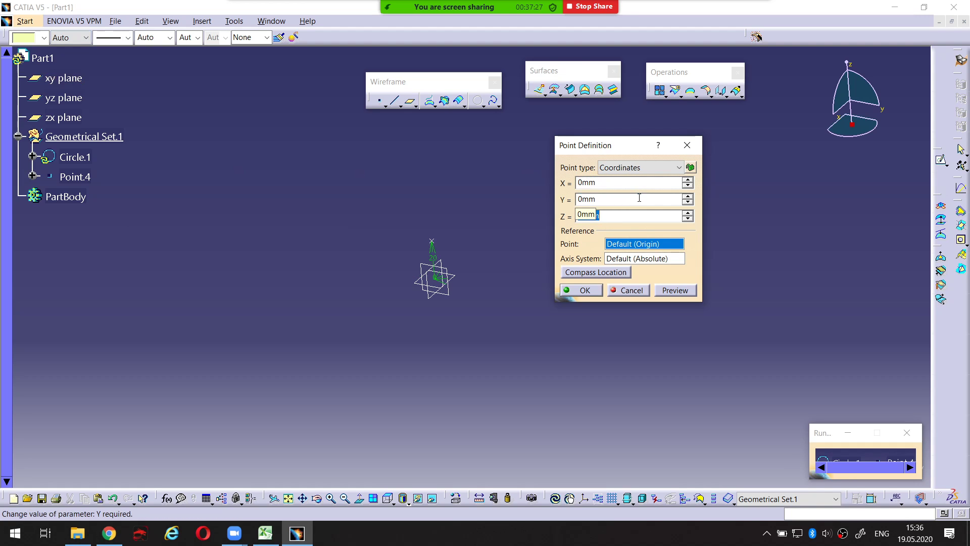
pyautogui.click(586, 291)
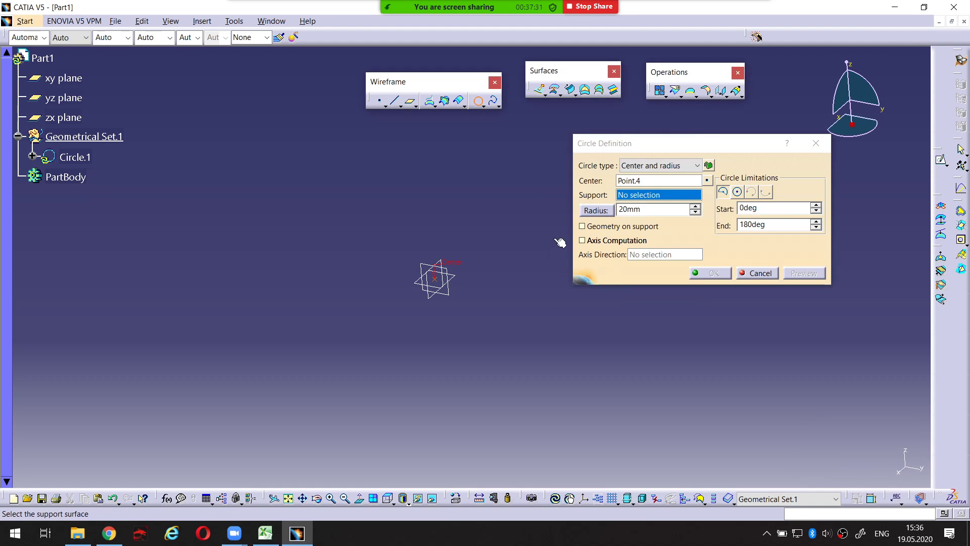
# Support the circular arc on the yz plane, set its radius to 50 mm and create it
pyautogui.moveTo(511, 253); pyautogui.dragTo(502, 243, button='middle')
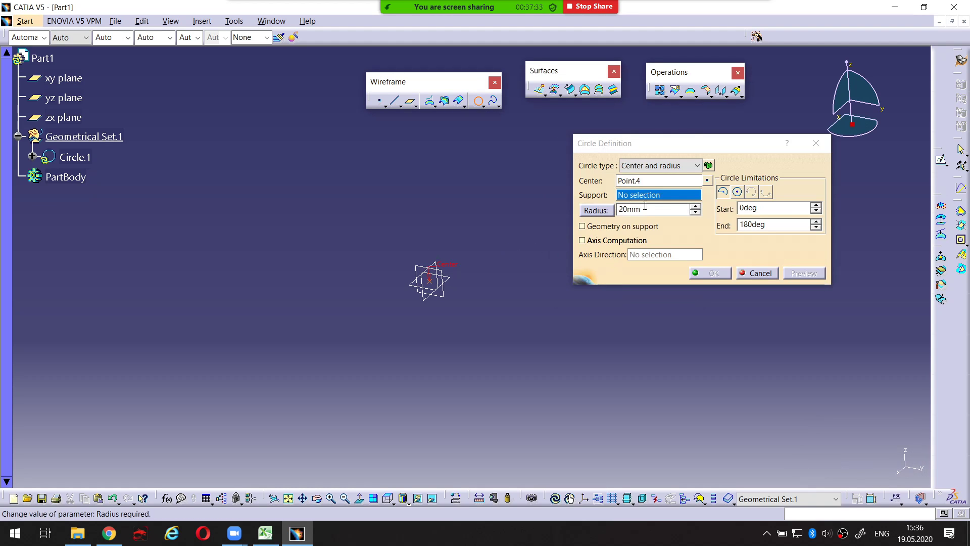
pyautogui.click(71, 98)
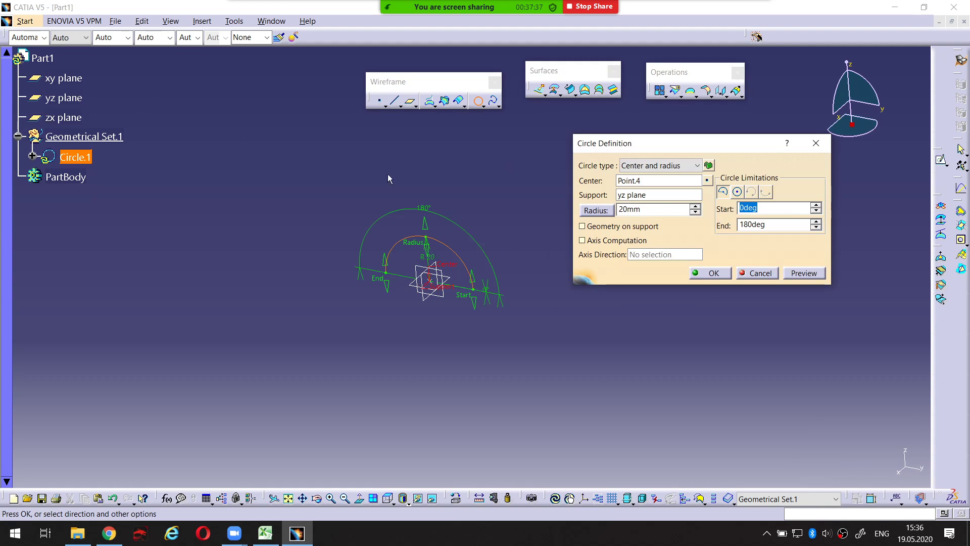
pyautogui.moveTo(644, 210); pyautogui.dragTo(587, 204)
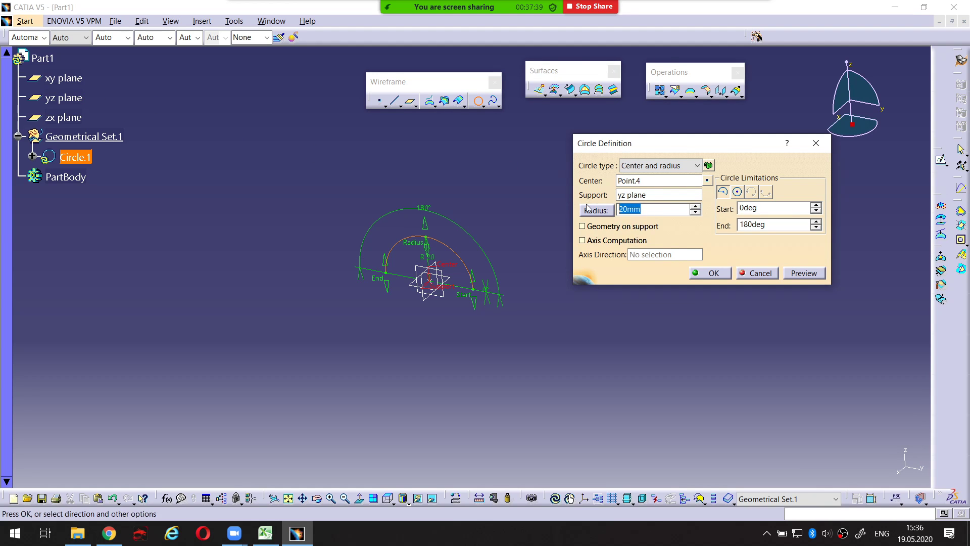
pyautogui.write('50')
pyautogui.click(728, 274)
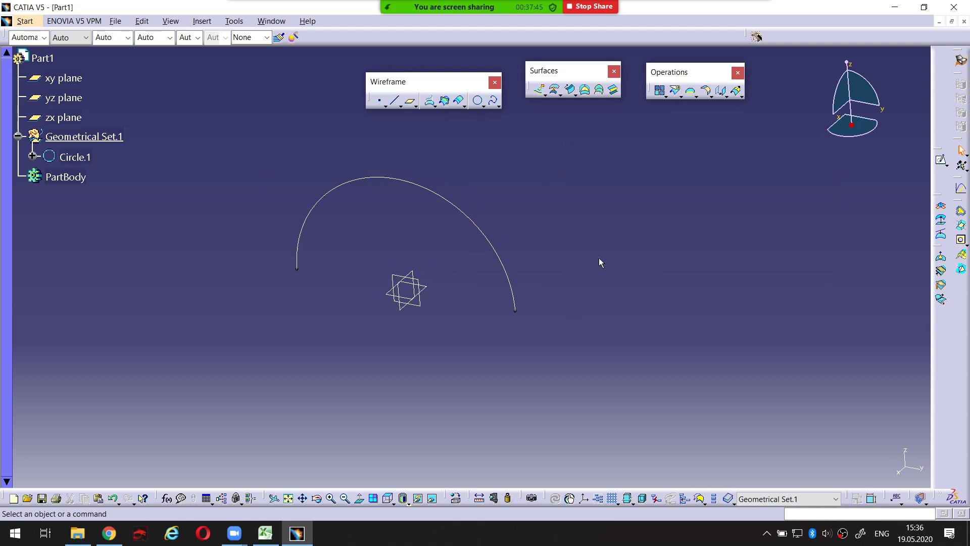
# Start a sketch on the zx plane and draw a wavy four-point spline beginning just above the arc's top and running away from it
pyautogui.moveTo(600, 263); pyautogui.dragTo(610, 241, button='middle')
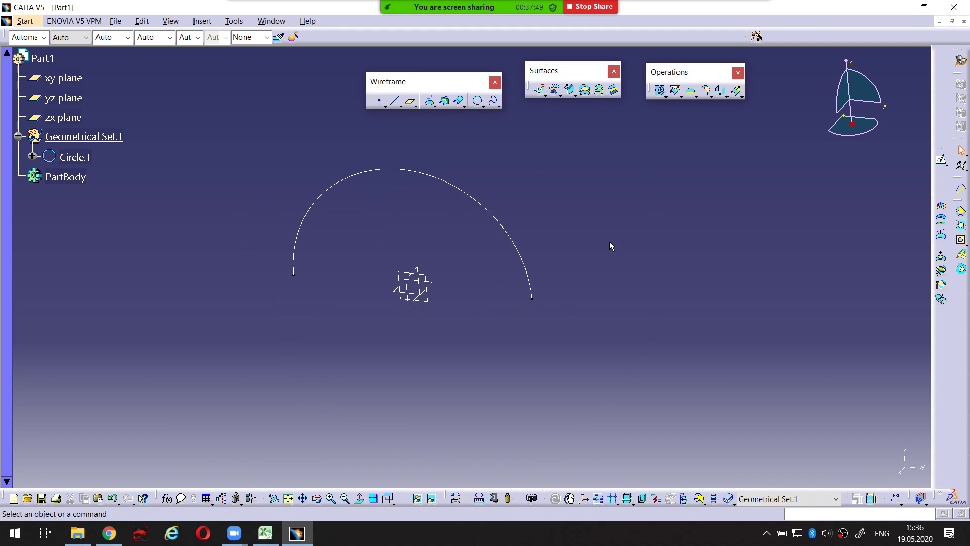
pyautogui.click(941, 160)
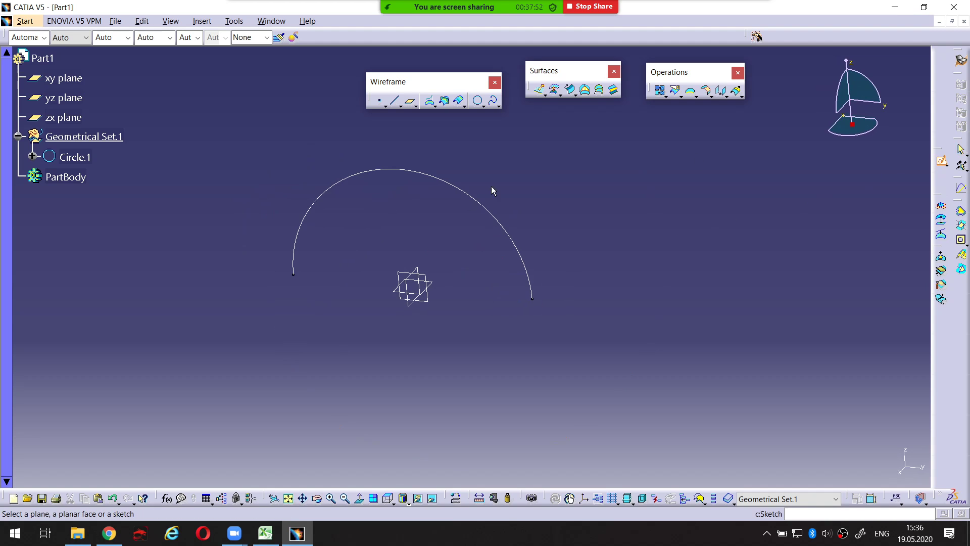
pyautogui.click(423, 273)
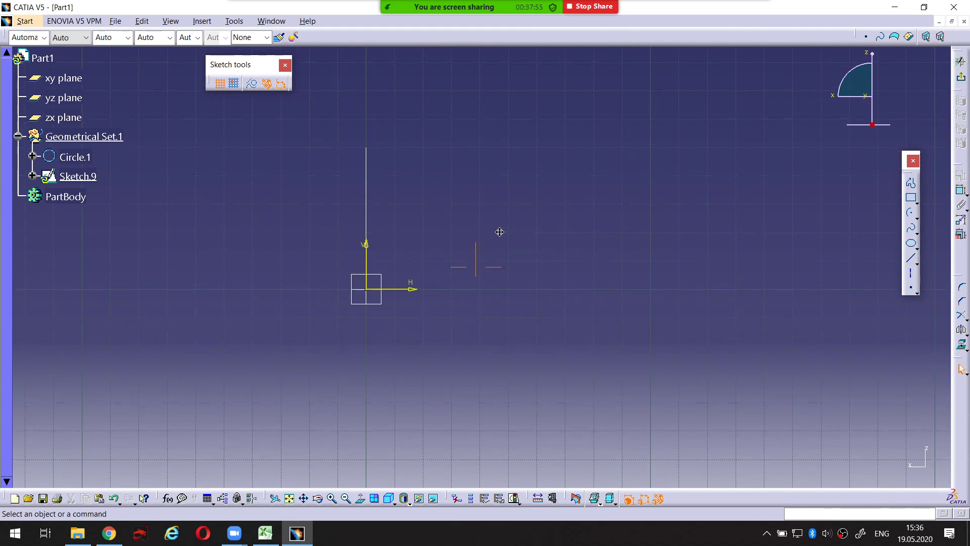
pyautogui.click(908, 230)
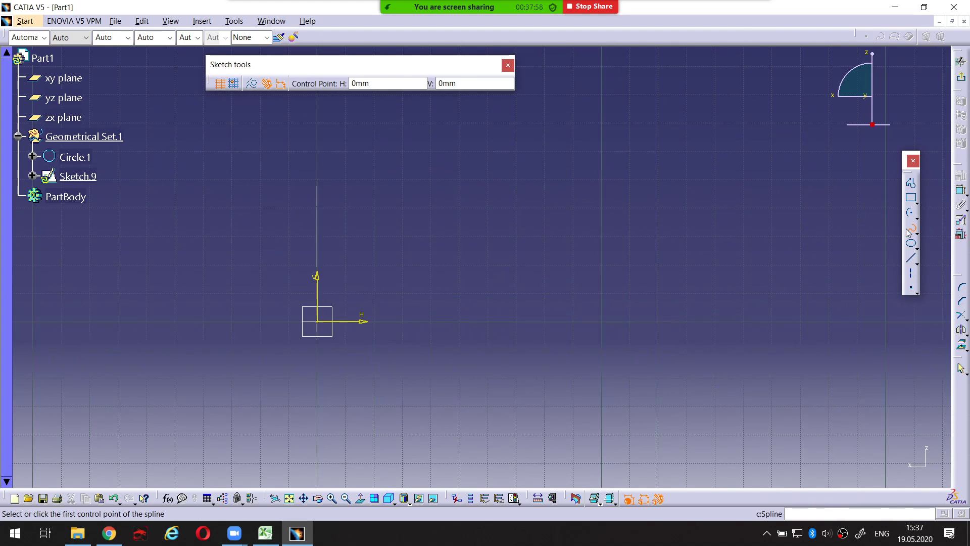
pyautogui.click(334, 158)
pyautogui.click(544, 115)
pyautogui.click(706, 176)
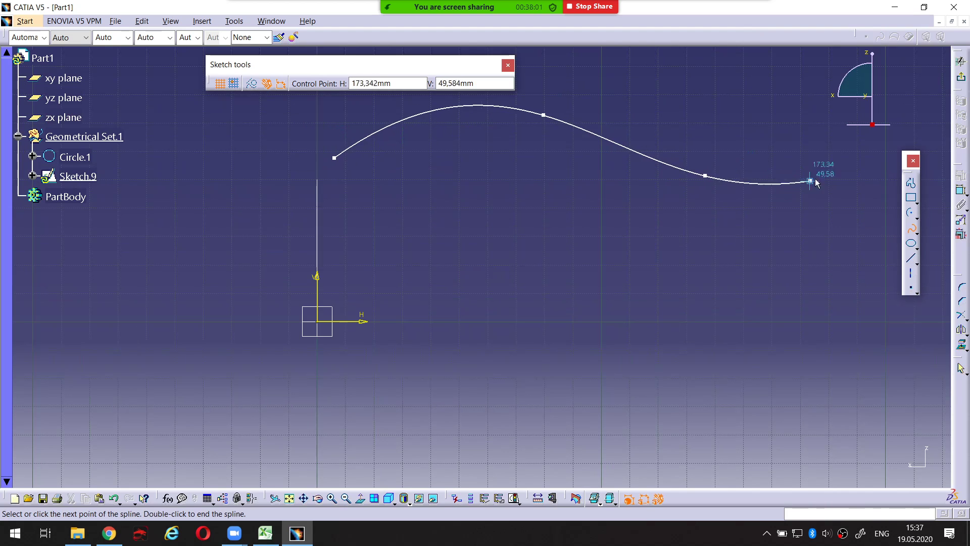
pyautogui.doubleClick(855, 163)
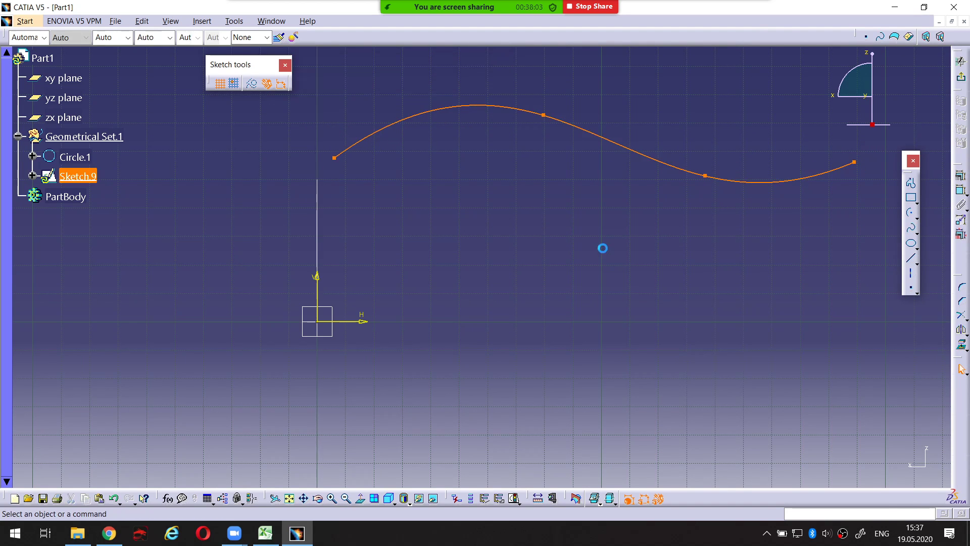
pyautogui.click(602, 247)
pyautogui.moveTo(492, 225); pyautogui.dragTo(532, 231, button='middle')
# Project the circular arc onto the sketch plane as a 3D element reference for the spline's start
pyautogui.click(375, 165)
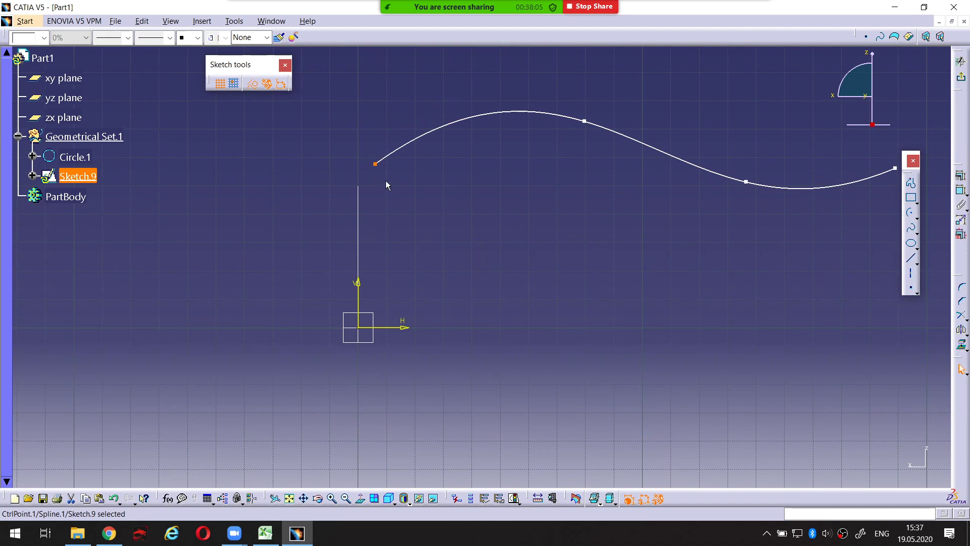
pyautogui.keyDown('ctrl'); pyautogui.moveTo(350, 214); pyautogui.dragTo(370, 211, button='middle'); pyautogui.keyUp('ctrl')
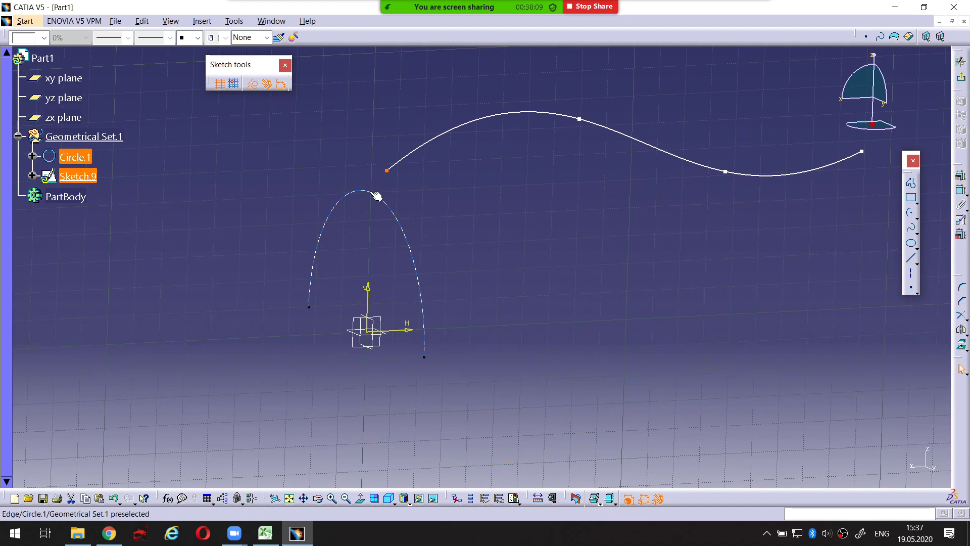
pyautogui.click(418, 186)
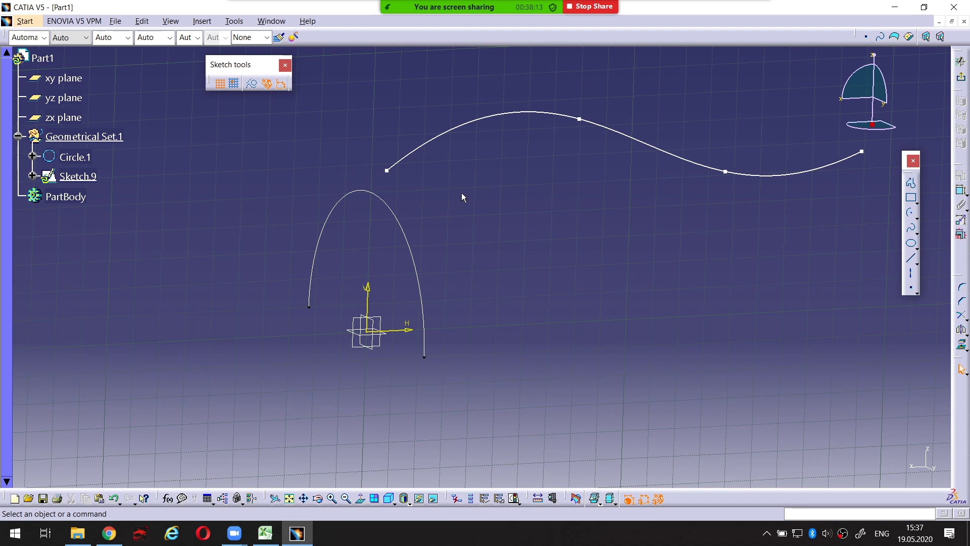
pyautogui.click(414, 244)
pyautogui.click(784, 316)
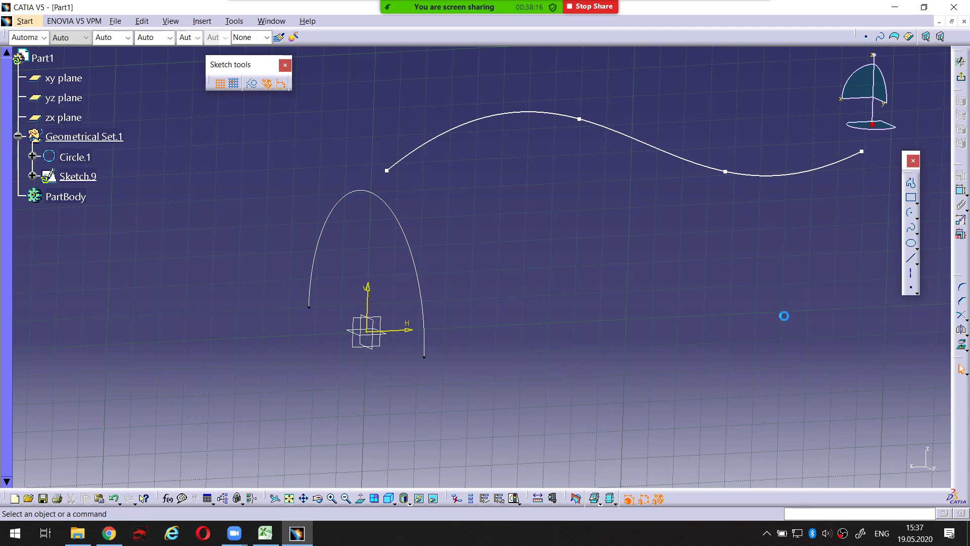
pyautogui.click(963, 347)
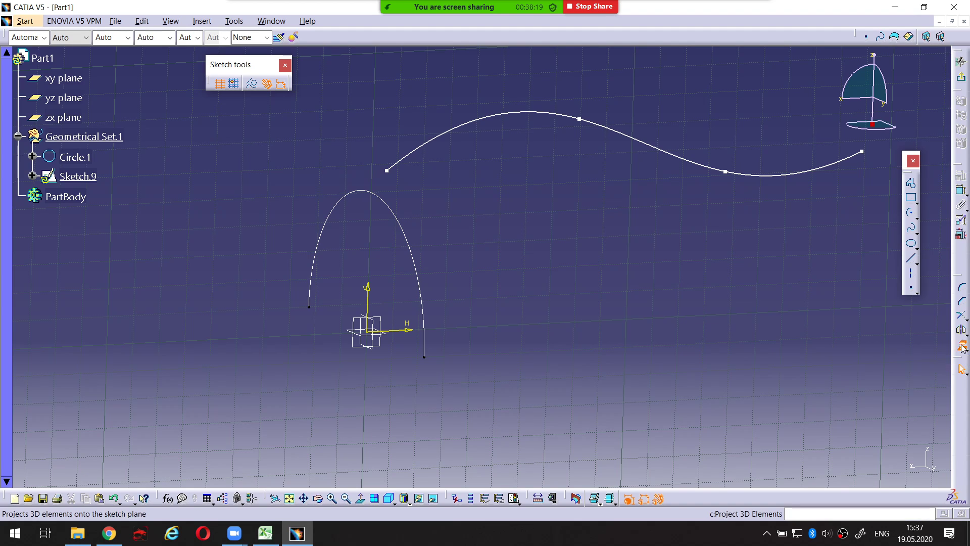
pyautogui.click(422, 266)
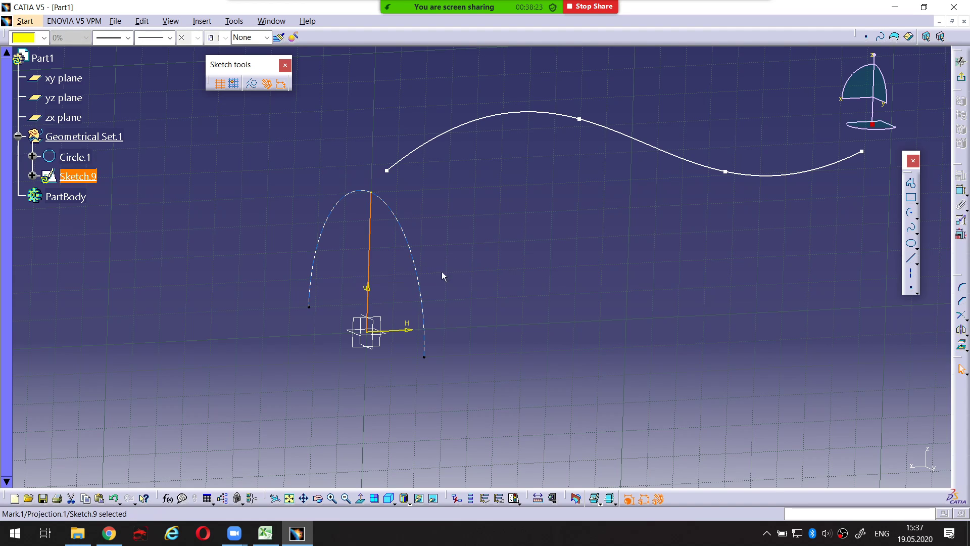
pyautogui.click(464, 275)
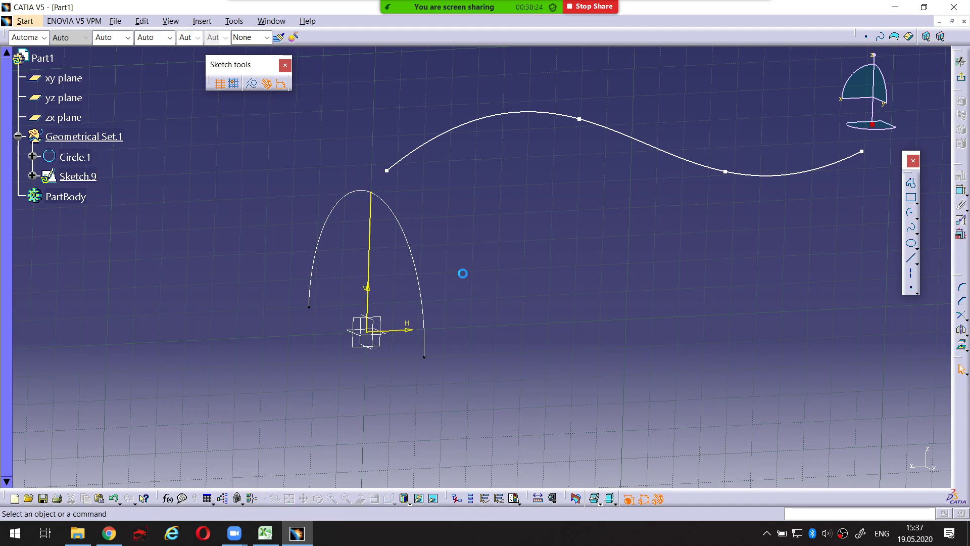
# Convert the line projected from the circular arc into a construction element
pyautogui.click(372, 234)
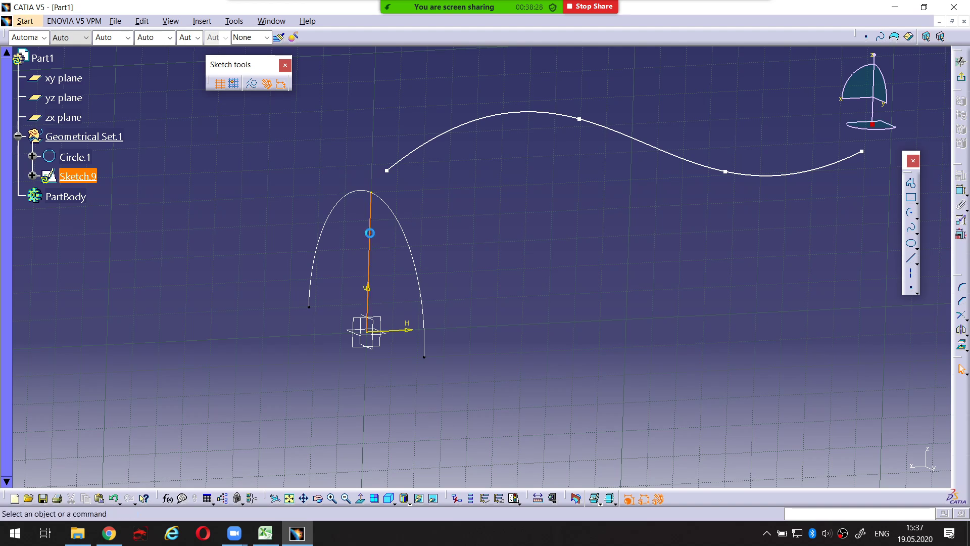
pyautogui.click(33, 176)
pyautogui.click(349, 236)
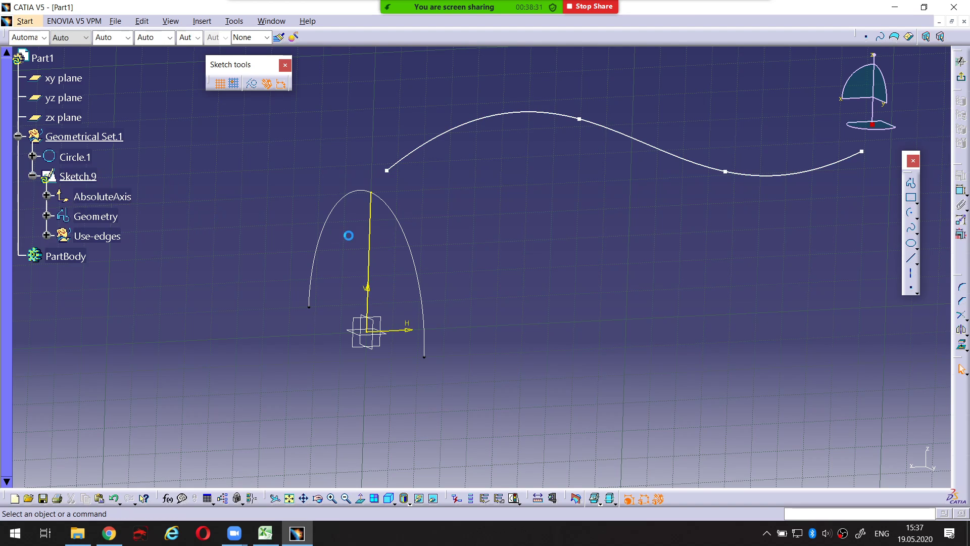
pyautogui.click(366, 243)
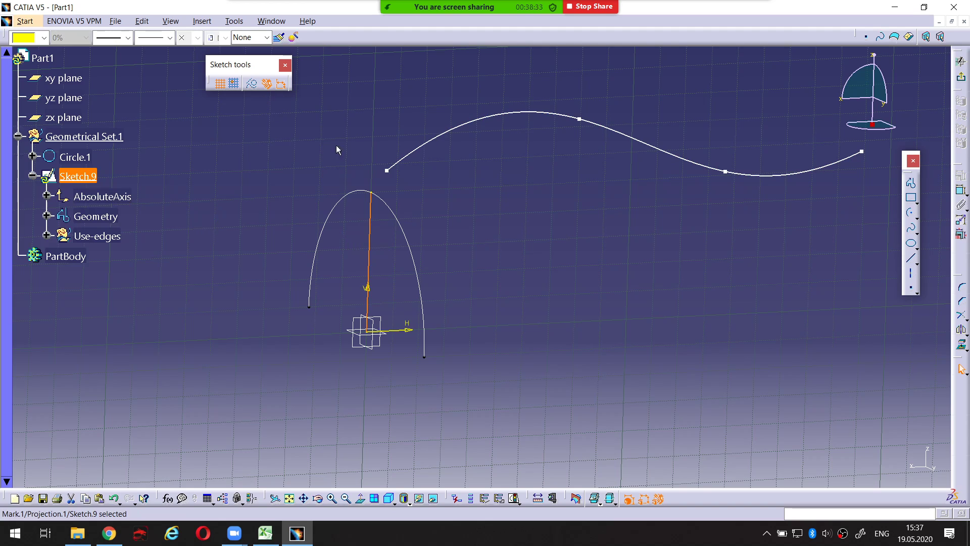
pyautogui.click(337, 149)
pyautogui.click(371, 217)
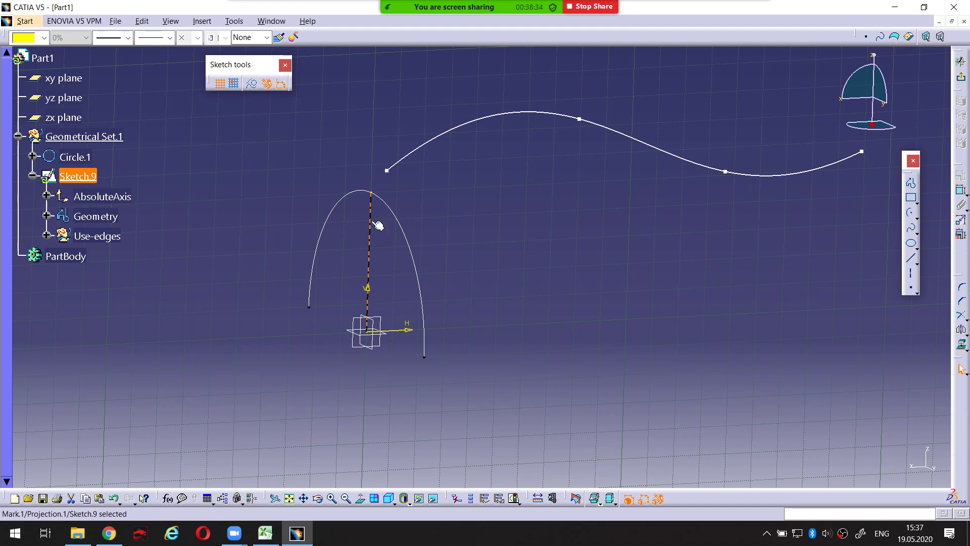
pyautogui.click(252, 85)
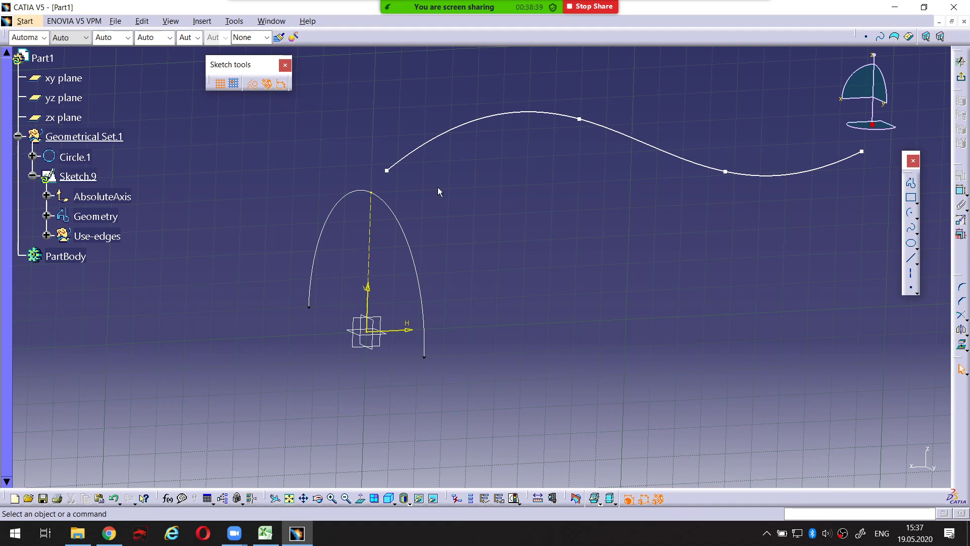
# Constrain the spline's start point coincident with the upper end of the projected construction line and exit the sketch
pyautogui.click(965, 191)
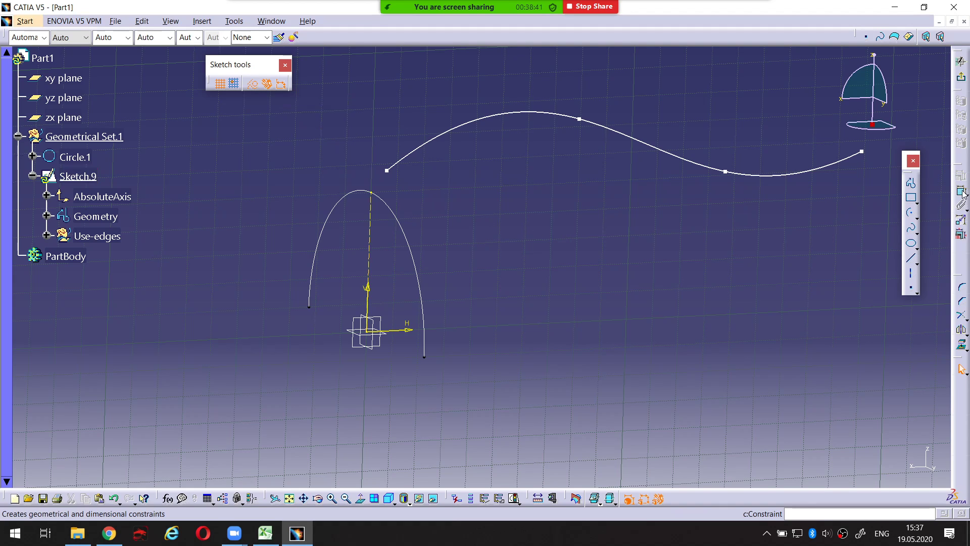
pyautogui.click(388, 171)
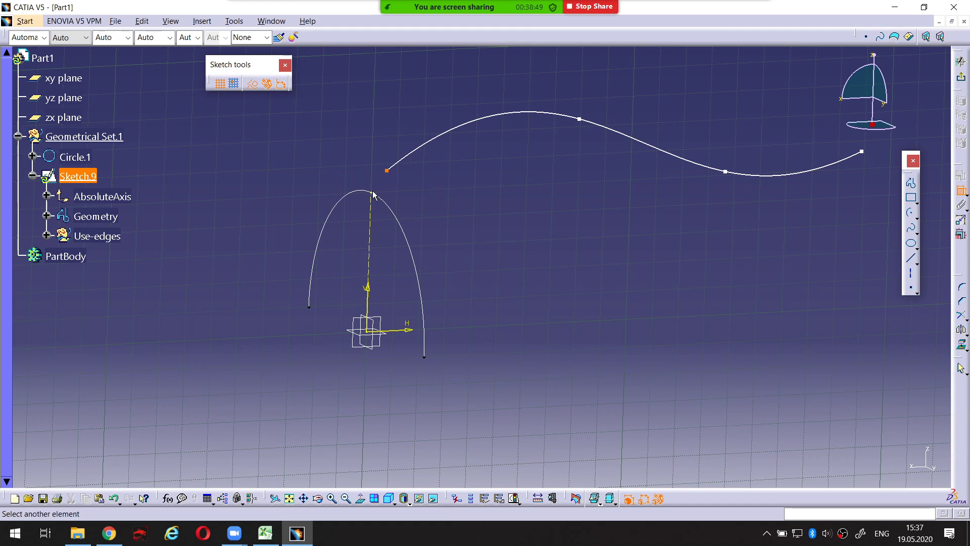
pyautogui.click(373, 194)
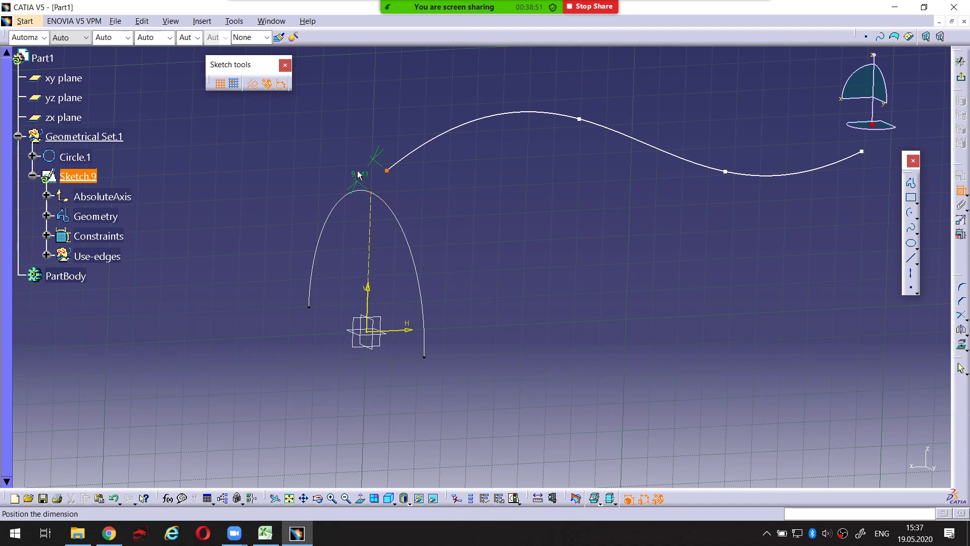
pyautogui.rightClick(345, 105)
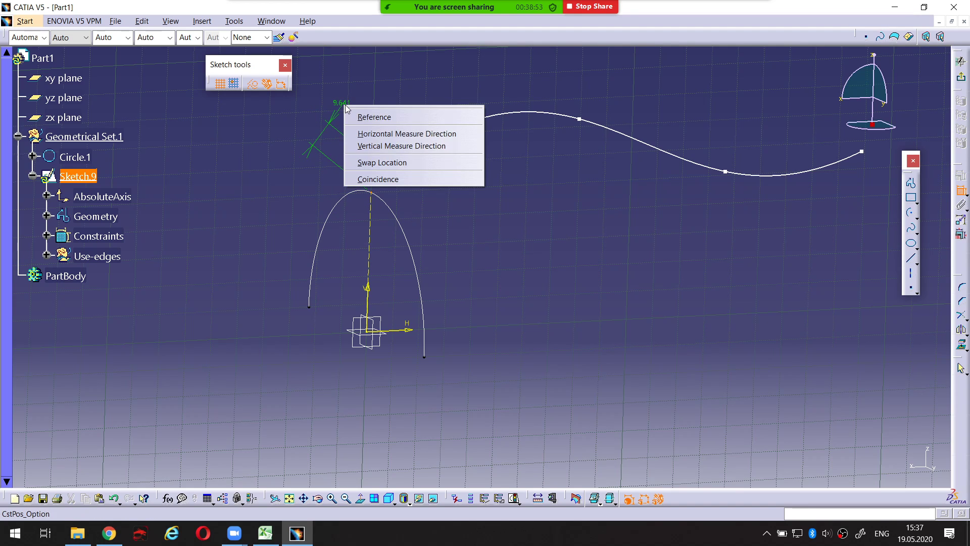
pyautogui.click(383, 179)
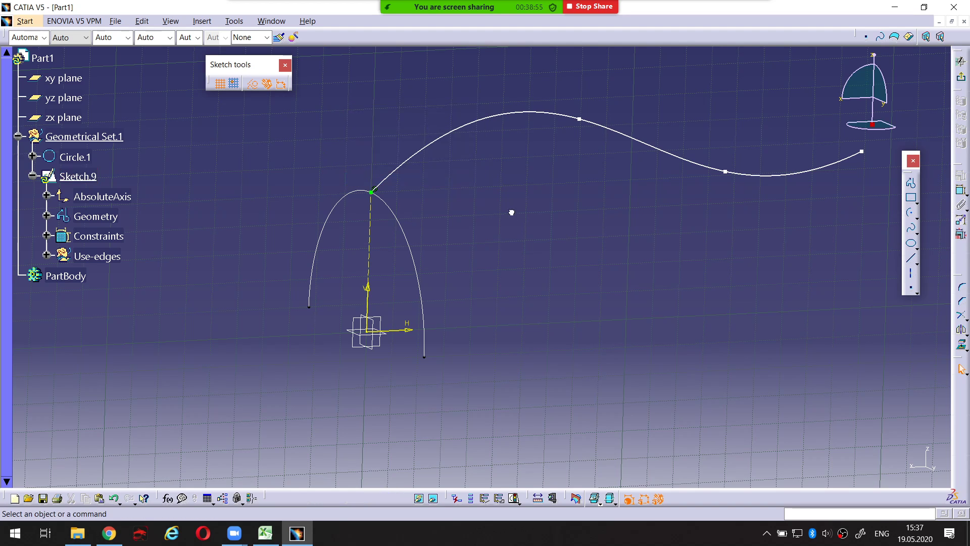
pyautogui.click(961, 60)
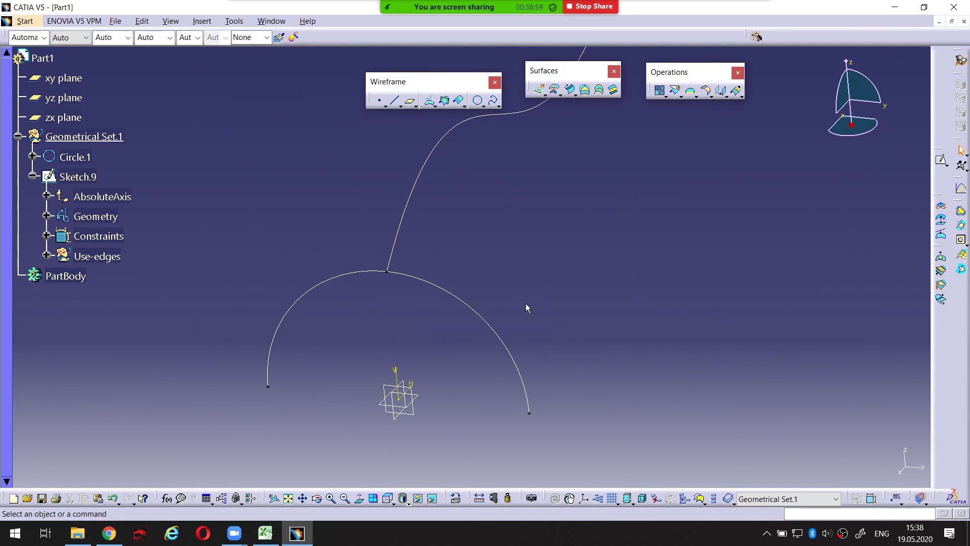
# Define an explicit swept surface of subtype With reference surface, using the circular arc as profile and the spline sketch as guide curve
pyautogui.moveTo(525, 305)
pyautogui.mouseDown(button='middle')
pyautogui.moveTo(431, 325)
pyautogui.moveTo(522, 236)
pyautogui.moveTo(492, 269)
pyautogui.moveTo(523, 256)
pyautogui.moveTo(516, 234)
pyautogui.moveTo(515, 249)
pyautogui.moveTo(539, 235)
pyautogui.mouseUp(button='middle')
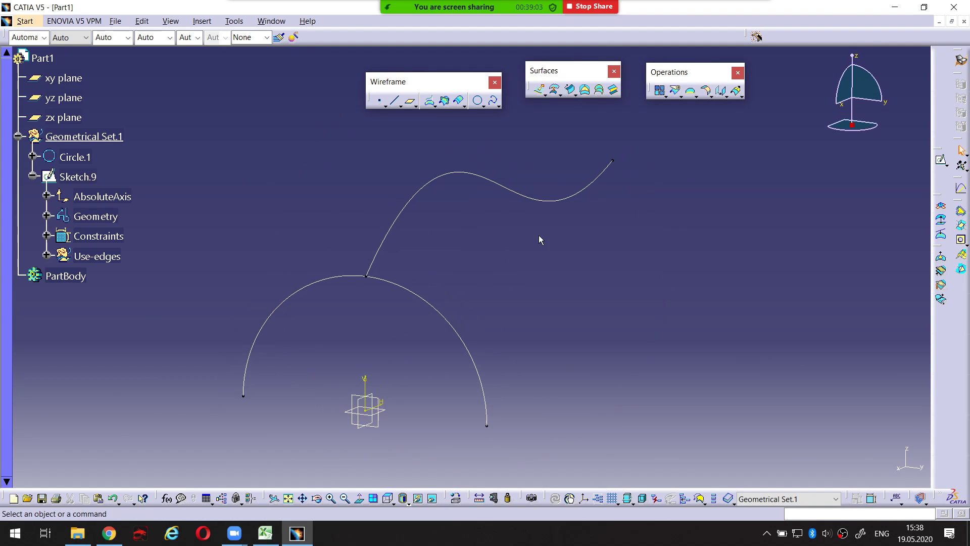
pyautogui.click(570, 91)
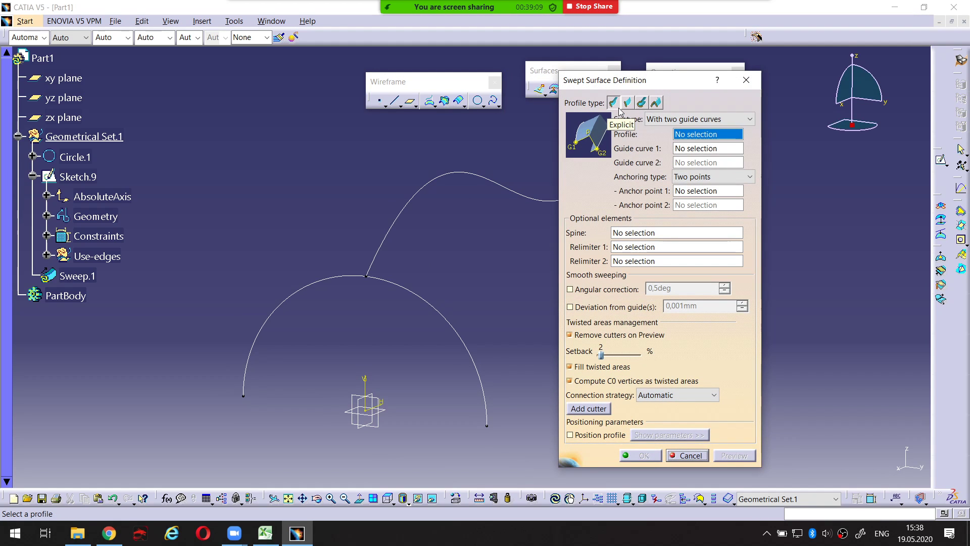
pyautogui.click(671, 119)
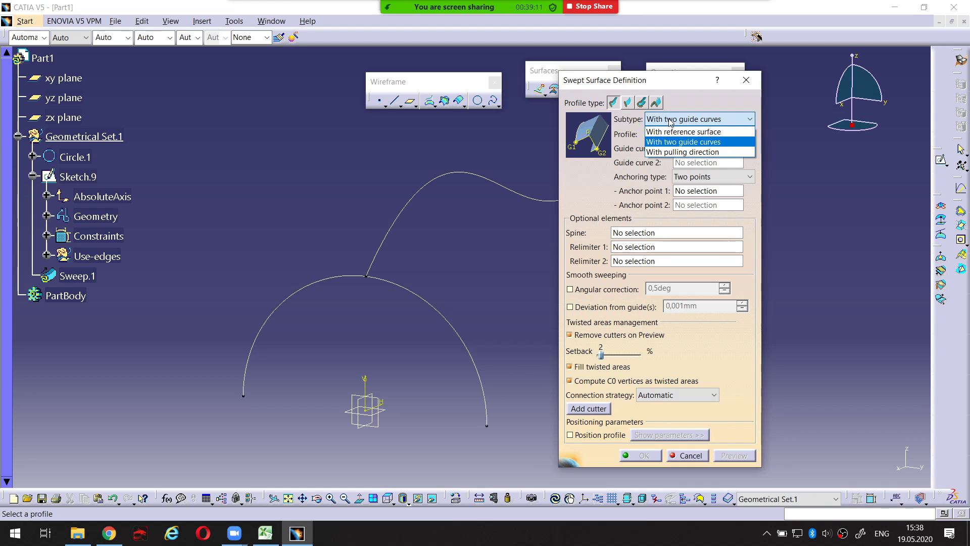
pyautogui.click(671, 132)
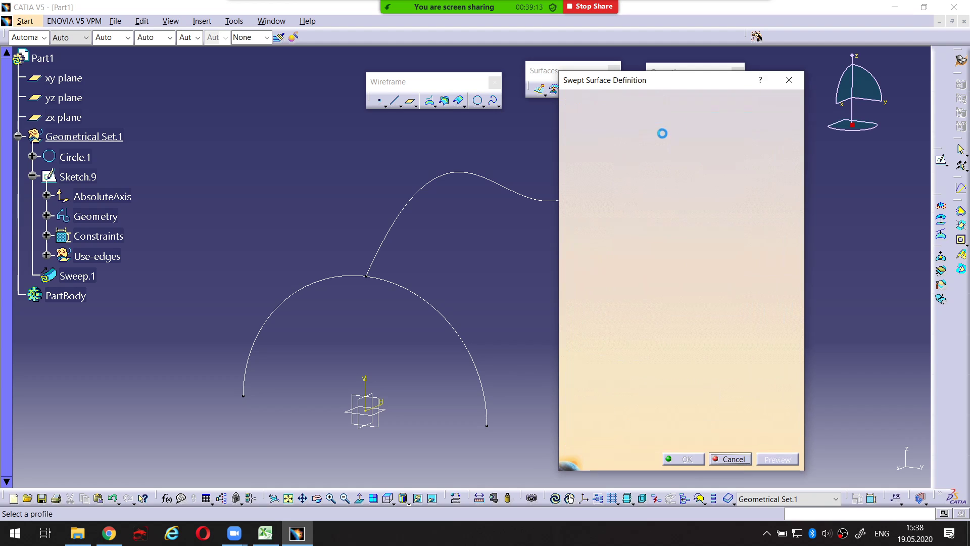
pyautogui.click(427, 294)
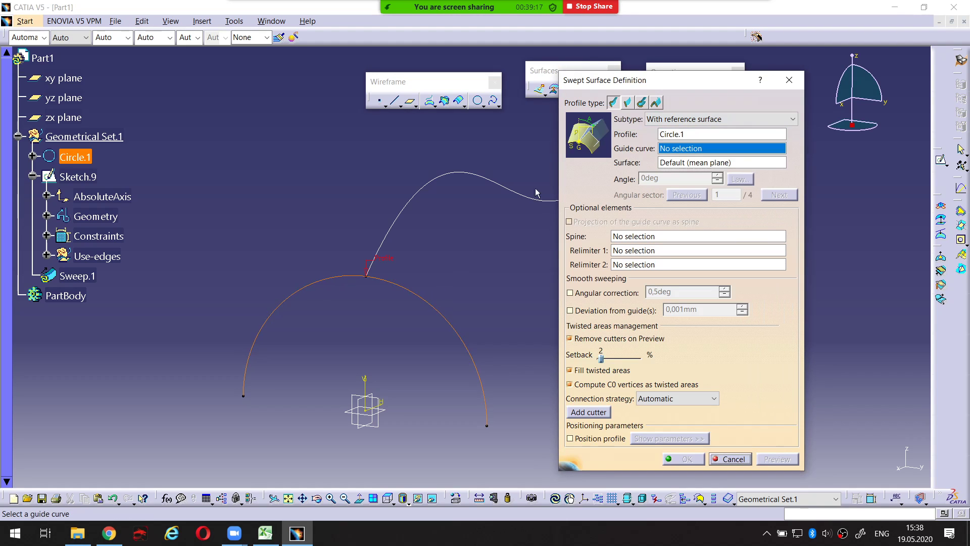
pyautogui.click(435, 179)
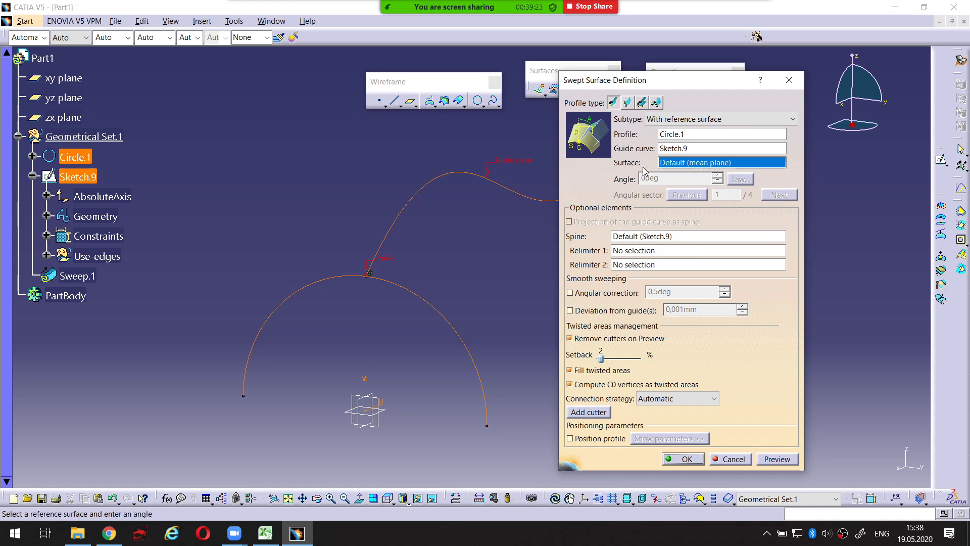
# Preview the swept surface with the default mean plane as reference, inspect its shape and create it
pyautogui.click(778, 458)
pyautogui.moveTo(547, 329); pyautogui.dragTo(306, 303, button='middle')
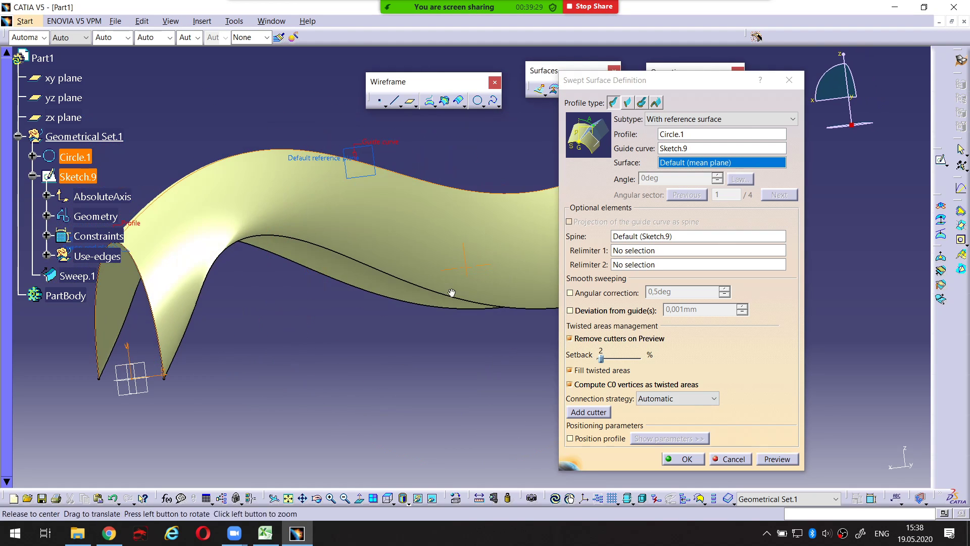
pyautogui.moveTo(452, 294); pyautogui.dragTo(305, 236, button='middle')
pyautogui.moveTo(419, 243); pyautogui.dragTo(462, 245, button='middle')
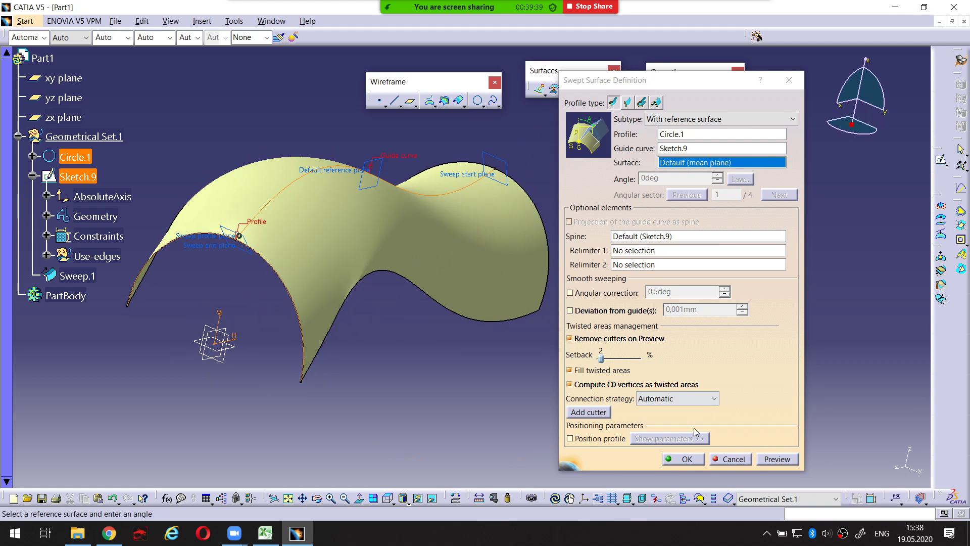
pyautogui.click(696, 461)
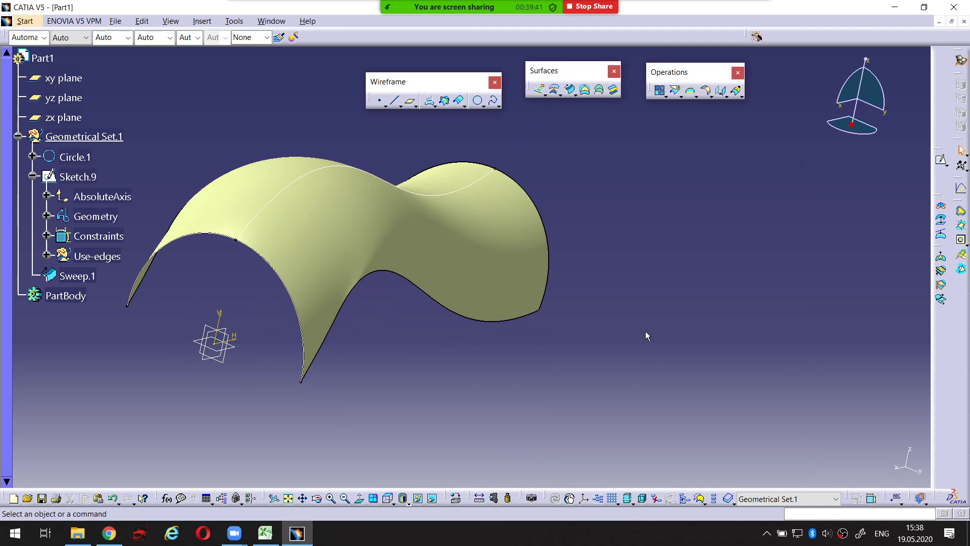